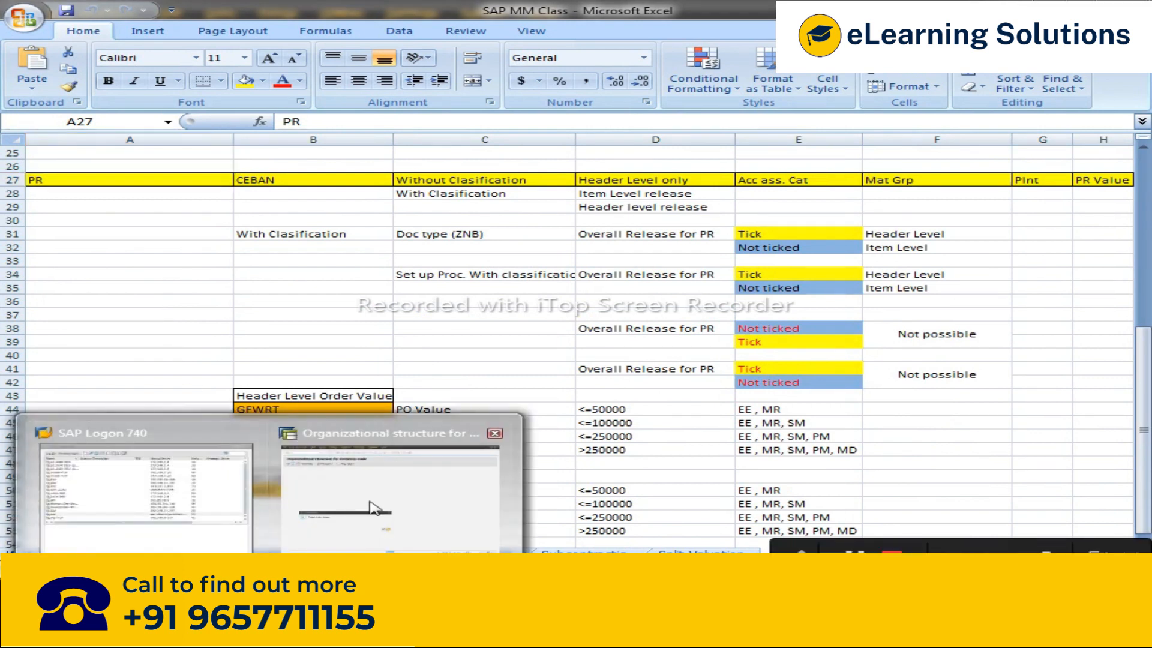
Step: Switch to the SAP Logon window, start the SPRO customizing transaction from favorites and open the SAP Reference IMG
click(372, 506)
click(538, 445)
click(321, 43)
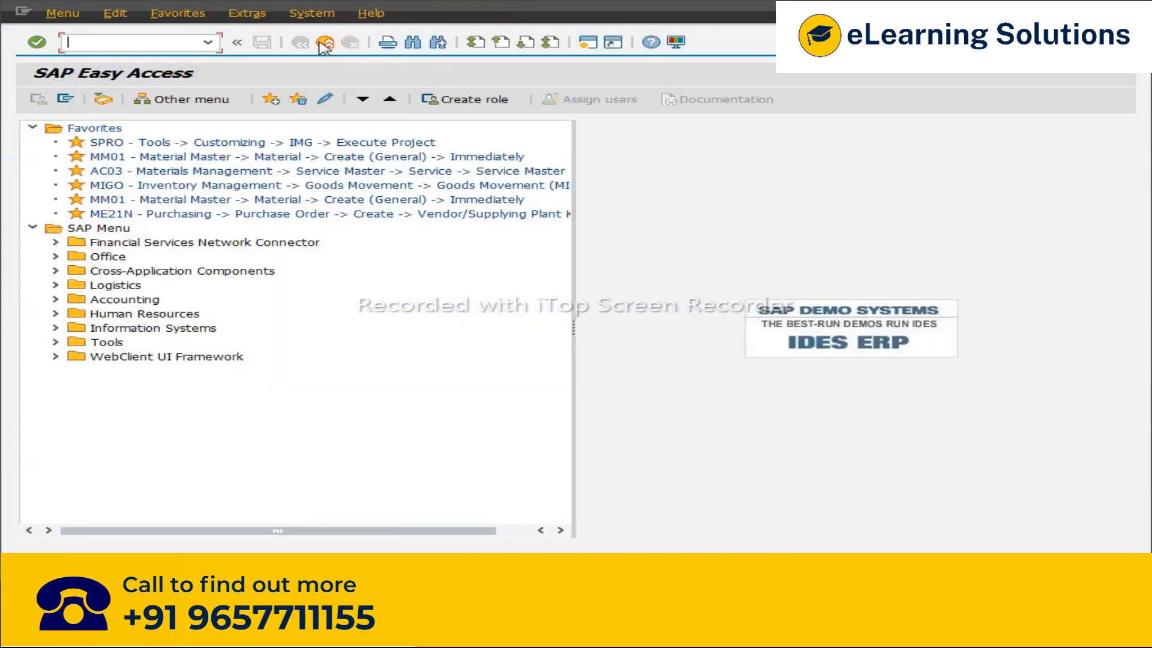
double_click(125, 143)
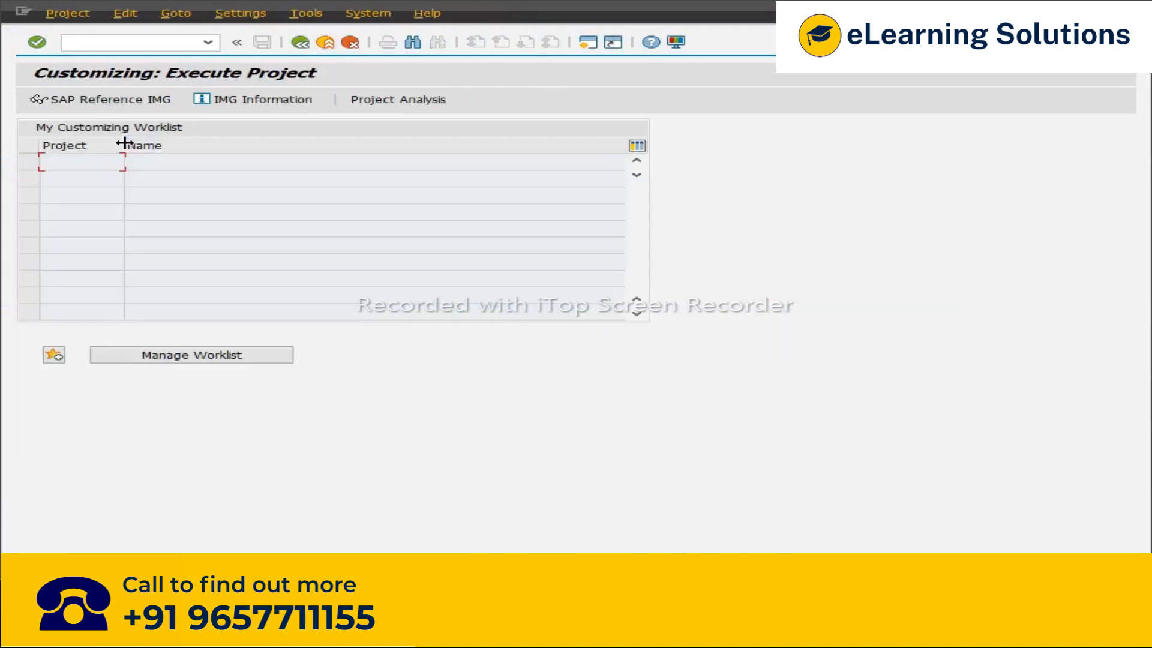
click(132, 101)
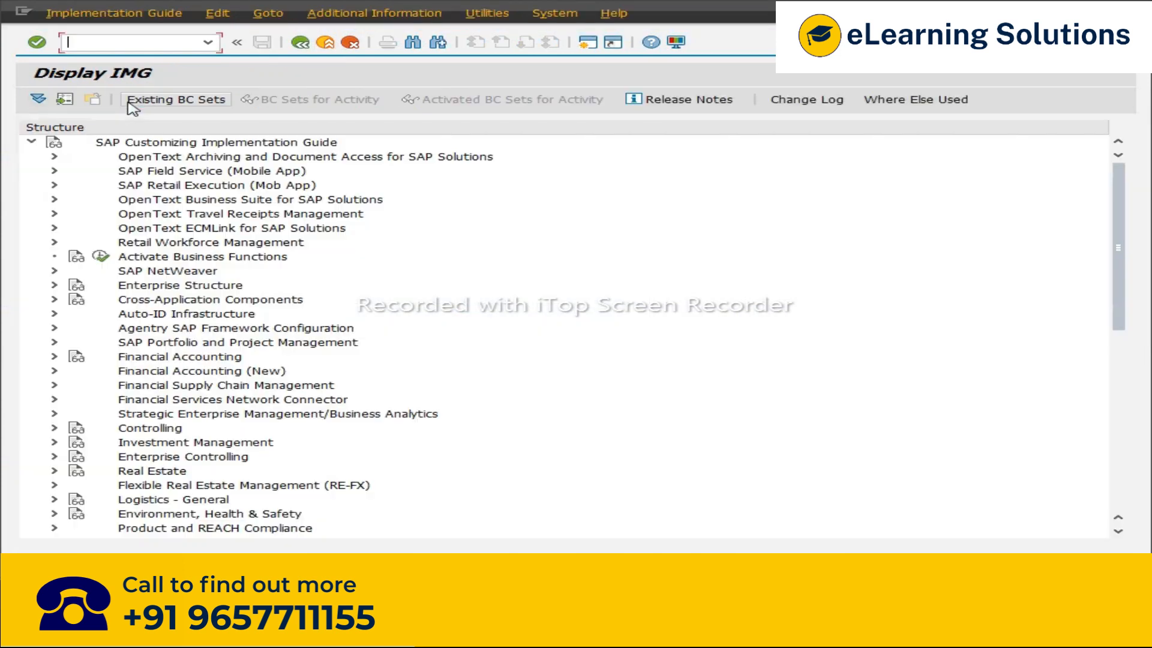
Step: Navigate the IMG to Materials Management > Purchasing > Purchase Requisition > Release Procedure and its setup options with and without classification
scroll(700, 415, down, 3)
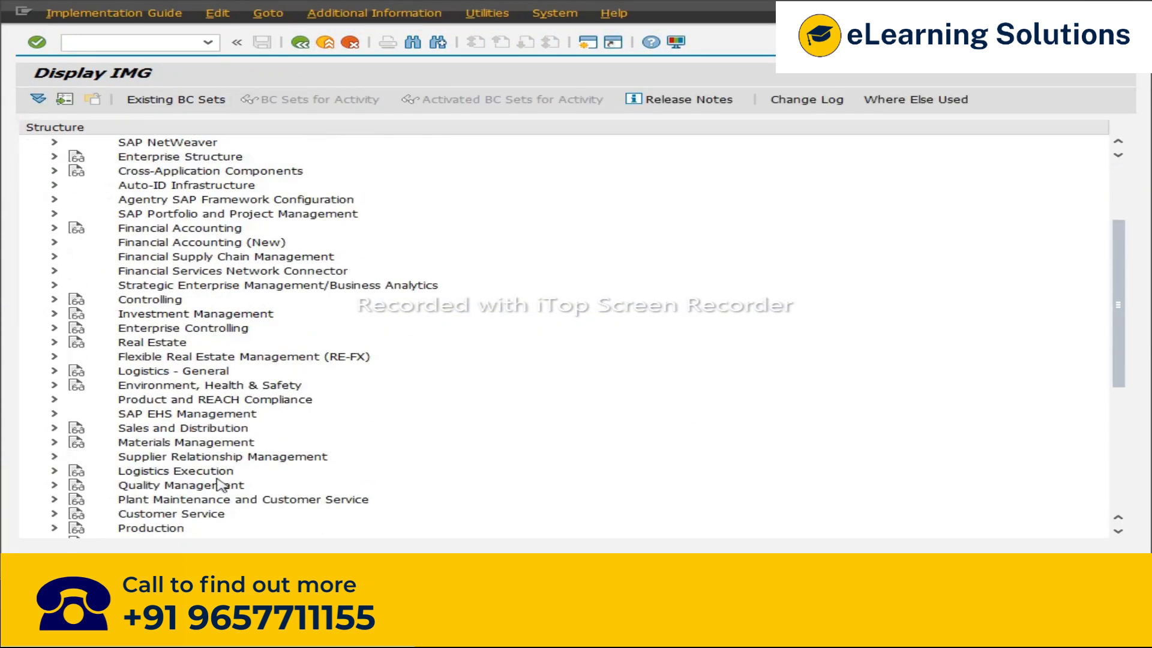
click(53, 444)
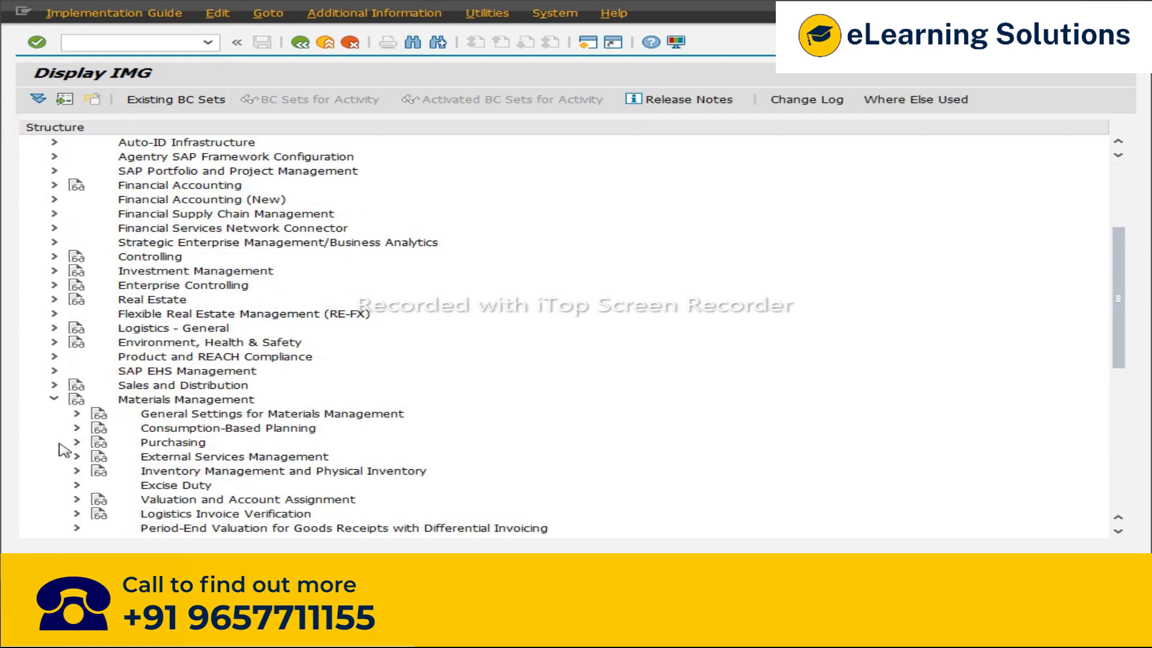
click(77, 443)
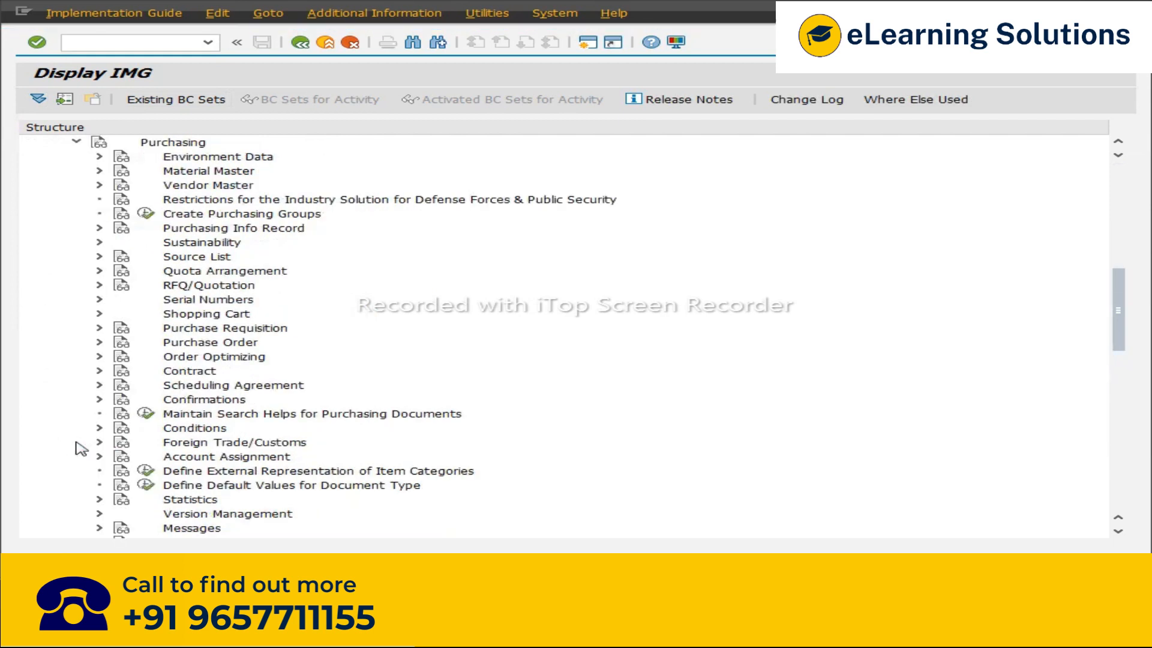
click(199, 329)
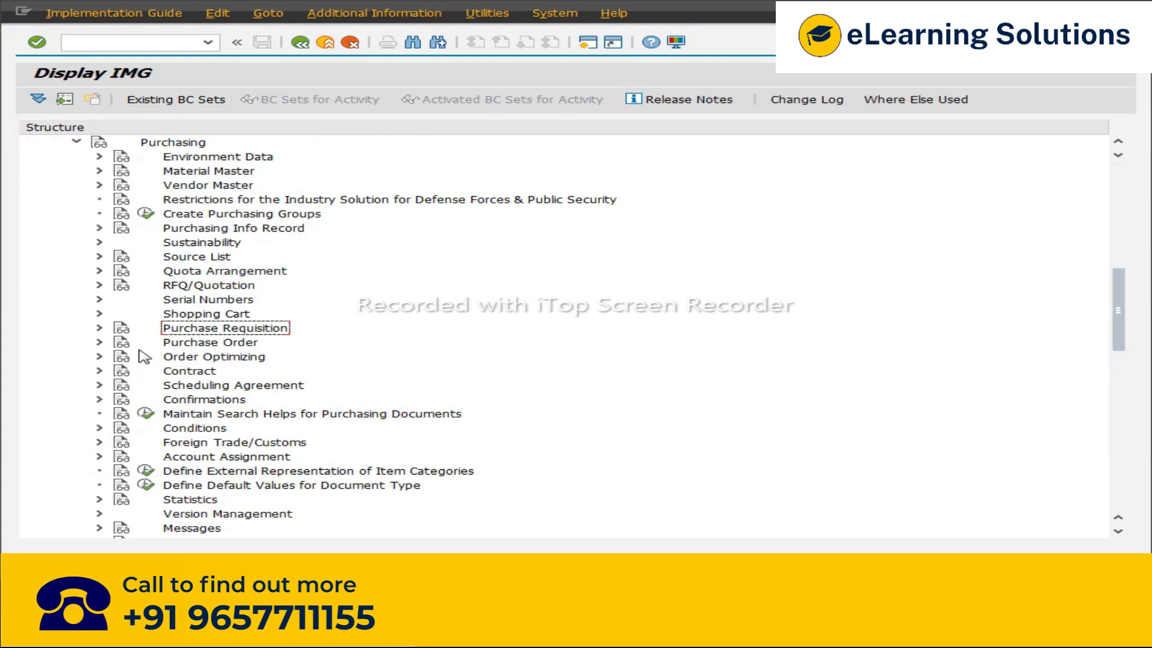
click(100, 328)
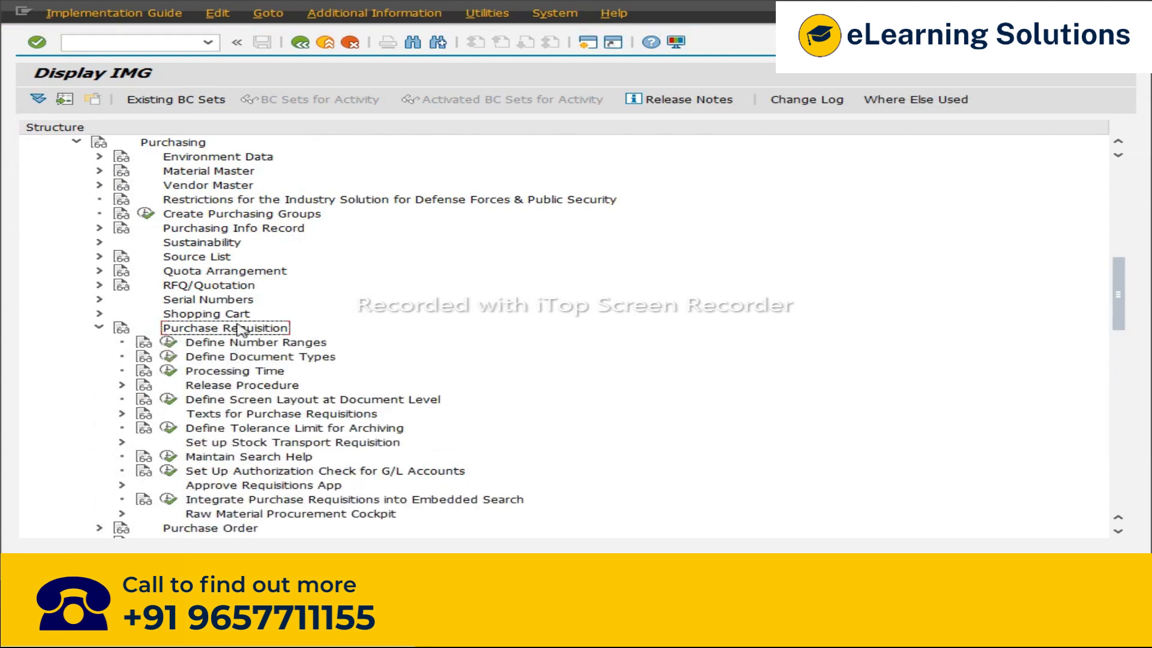
click(190, 387)
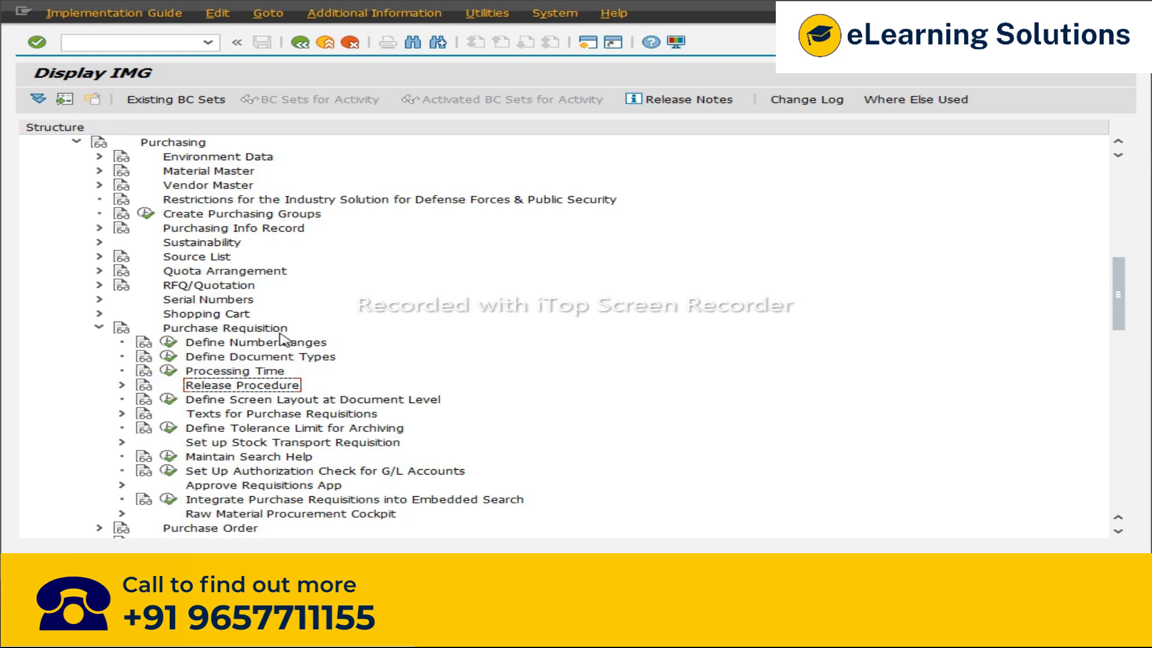
click(122, 385)
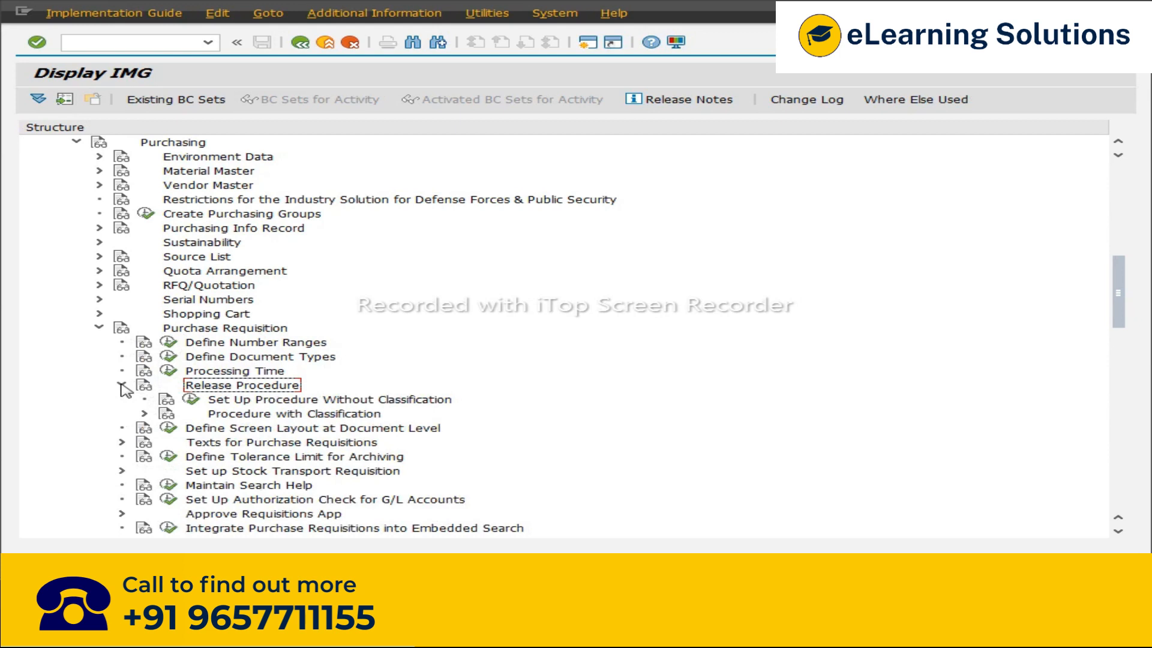
click(308, 400)
click(310, 414)
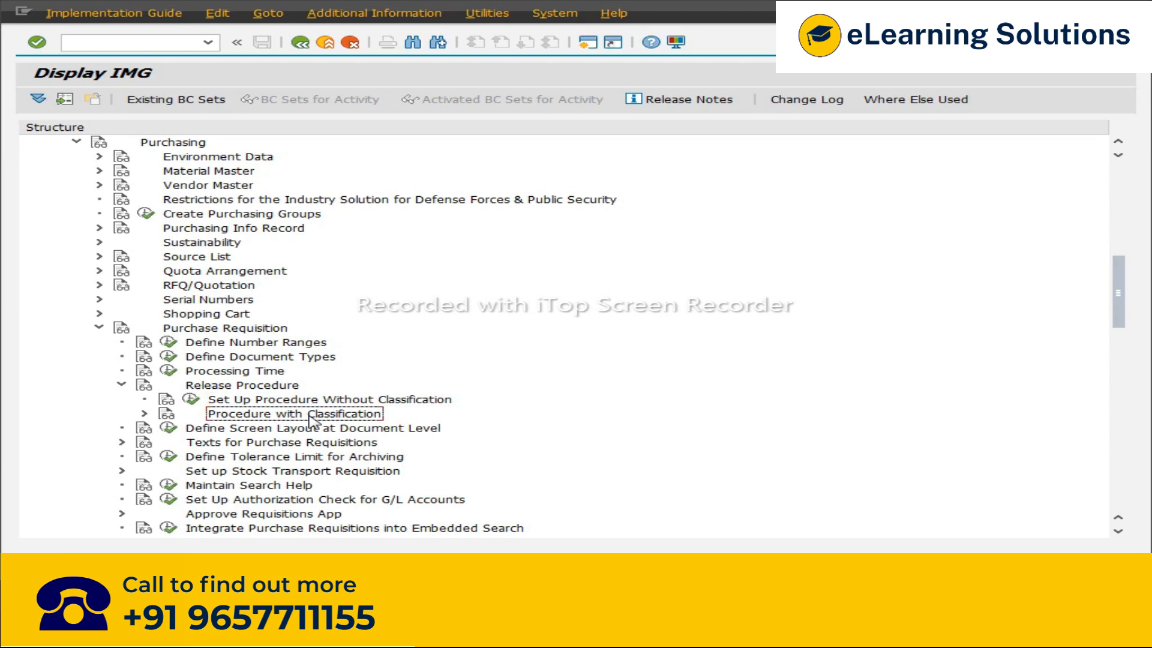
click(332, 400)
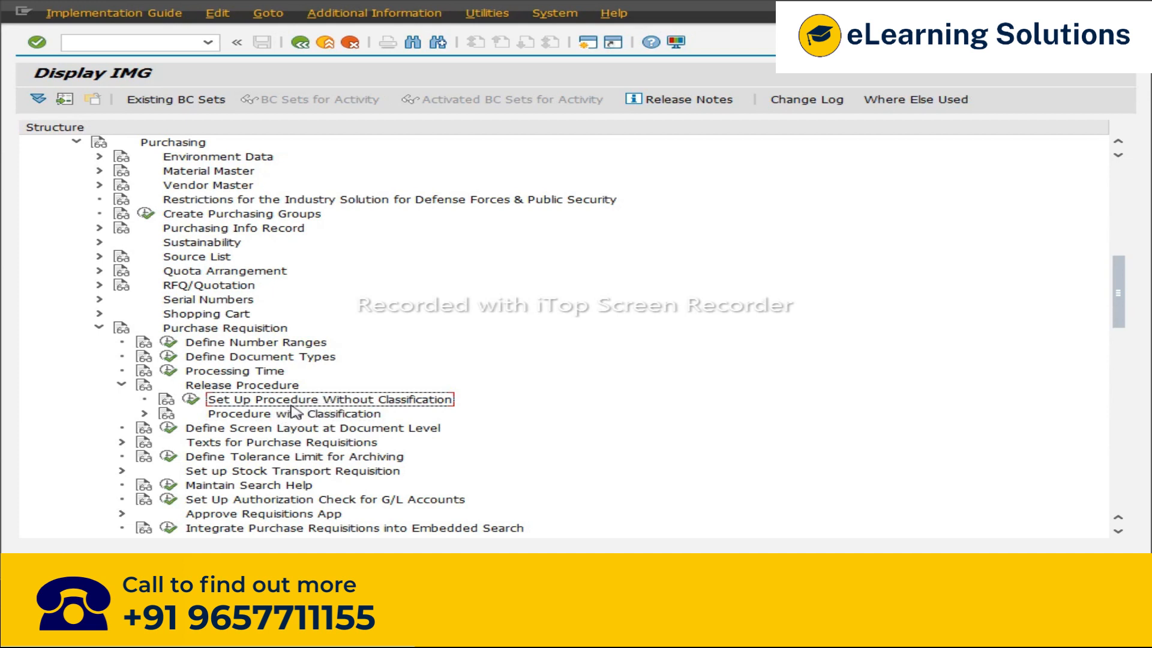
click(320, 417)
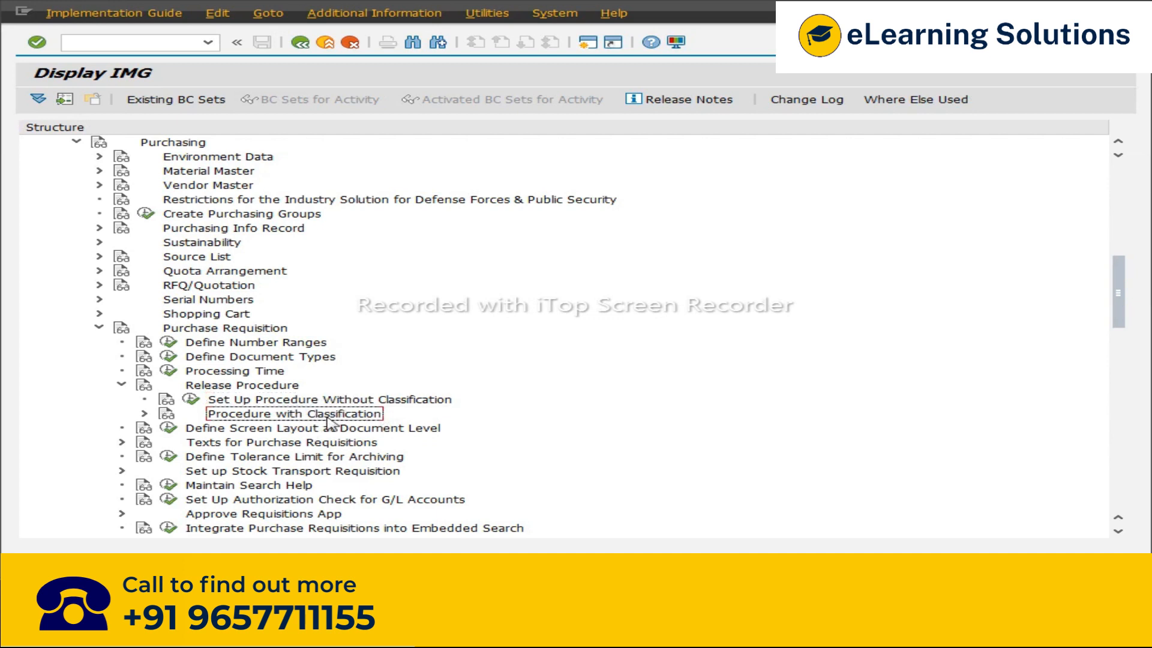
Step: Switch to Excel and review the PR release notes on procedures without and with classification
mouse_move(308, 631)
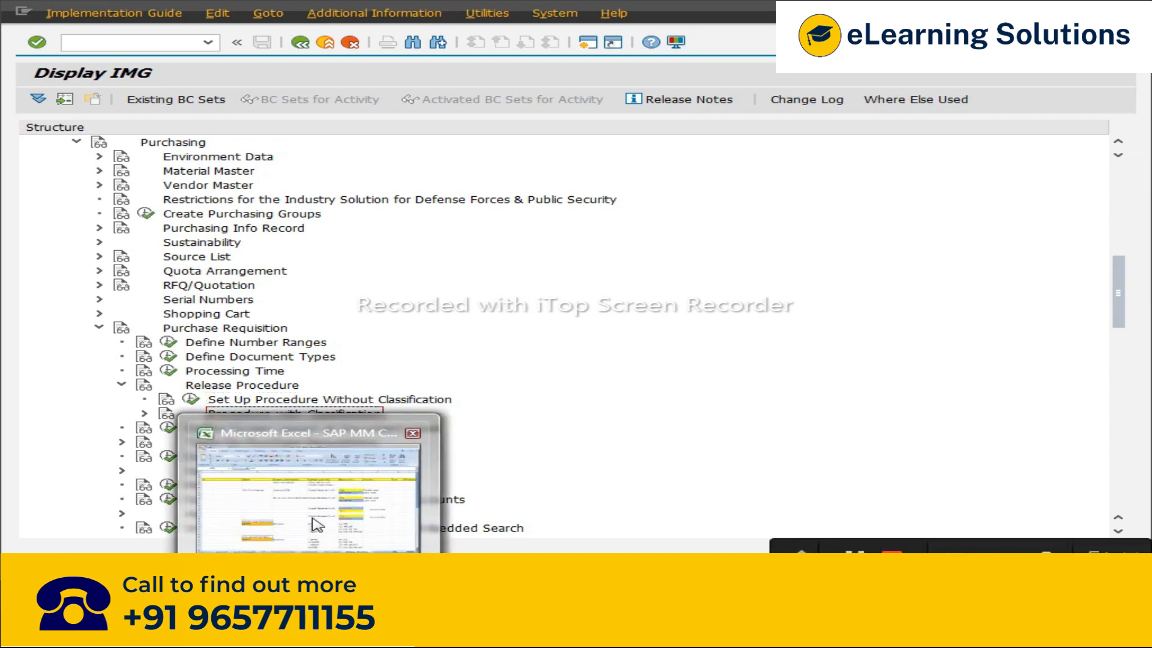
click(317, 525)
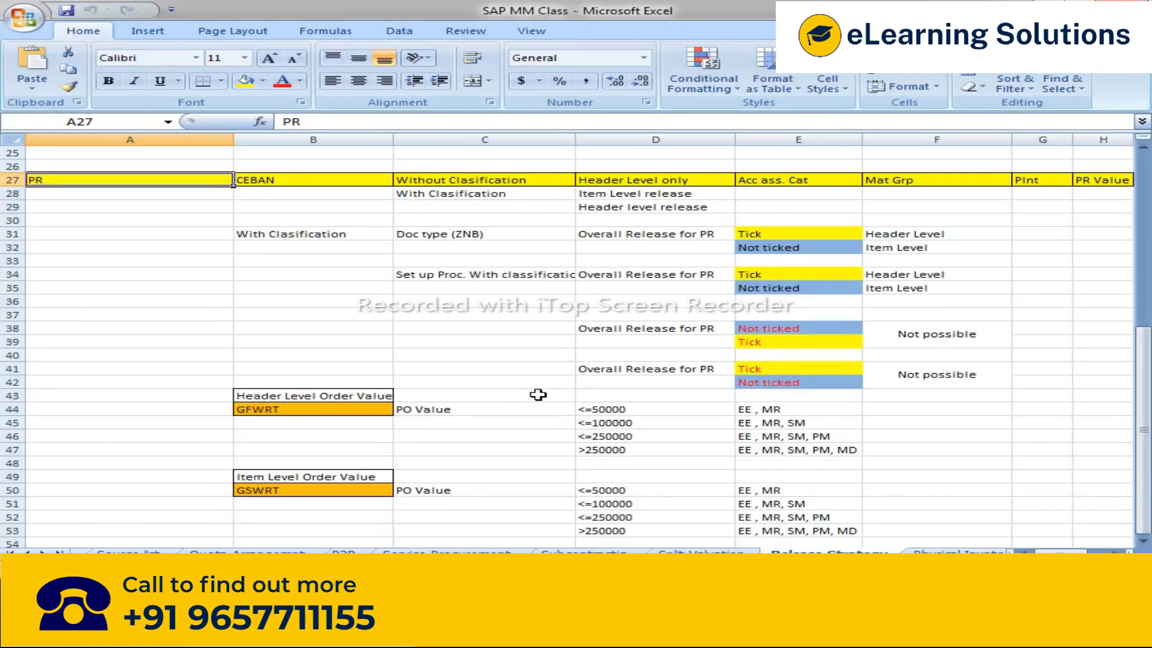
drag(437, 180, 437, 191)
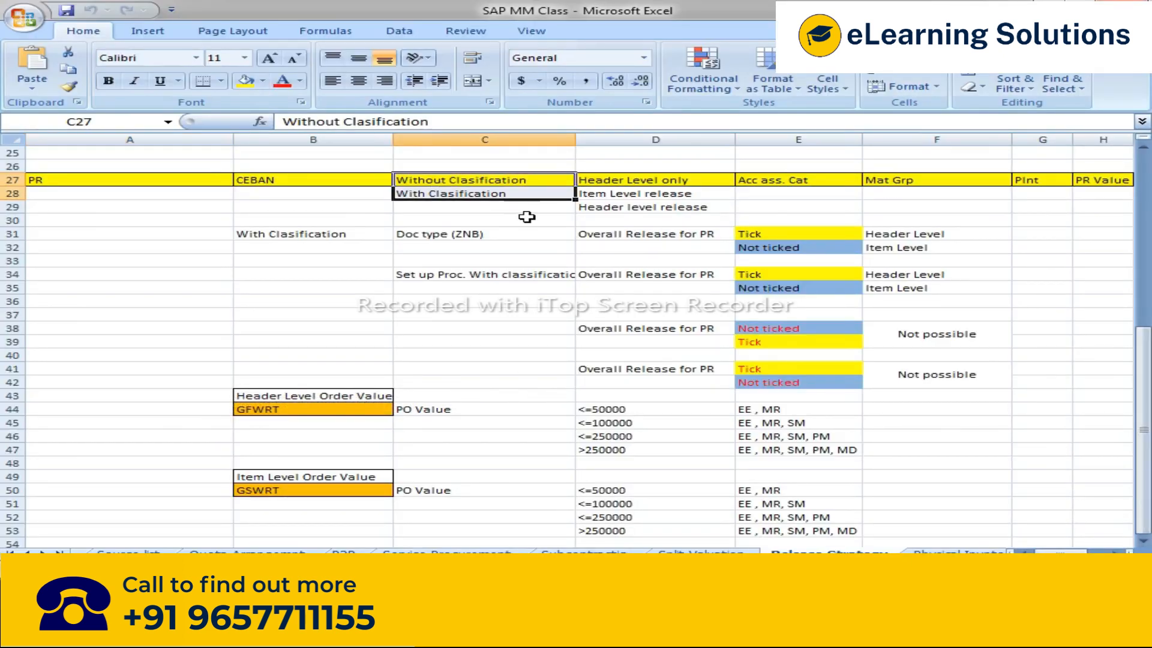
click(444, 181)
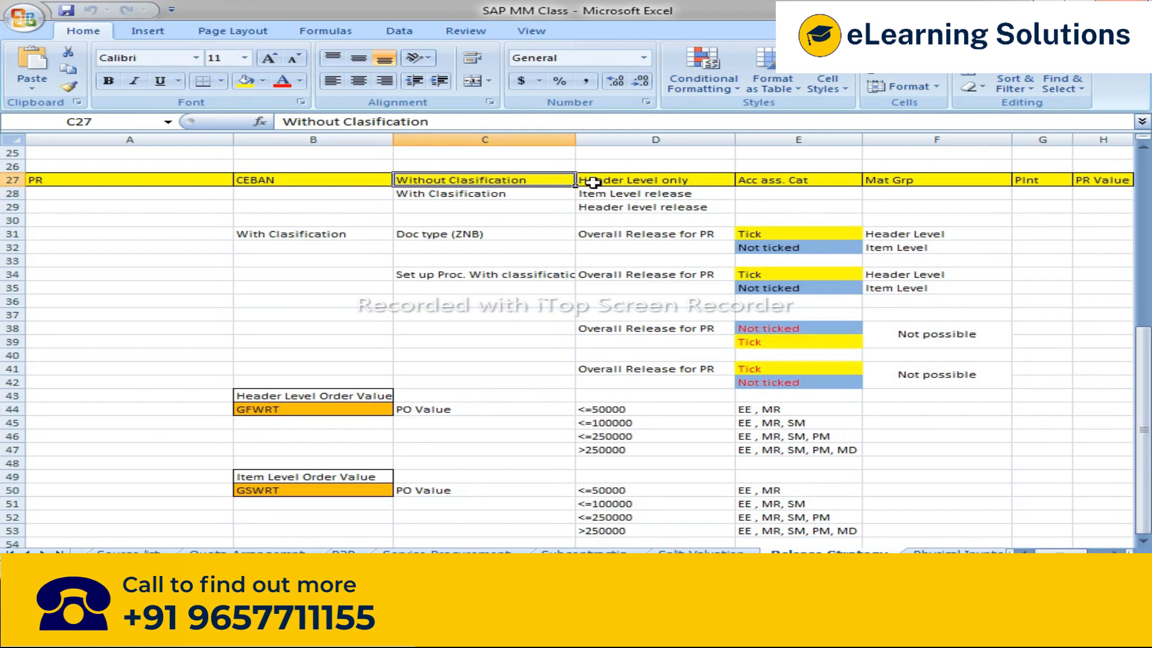
click(592, 181)
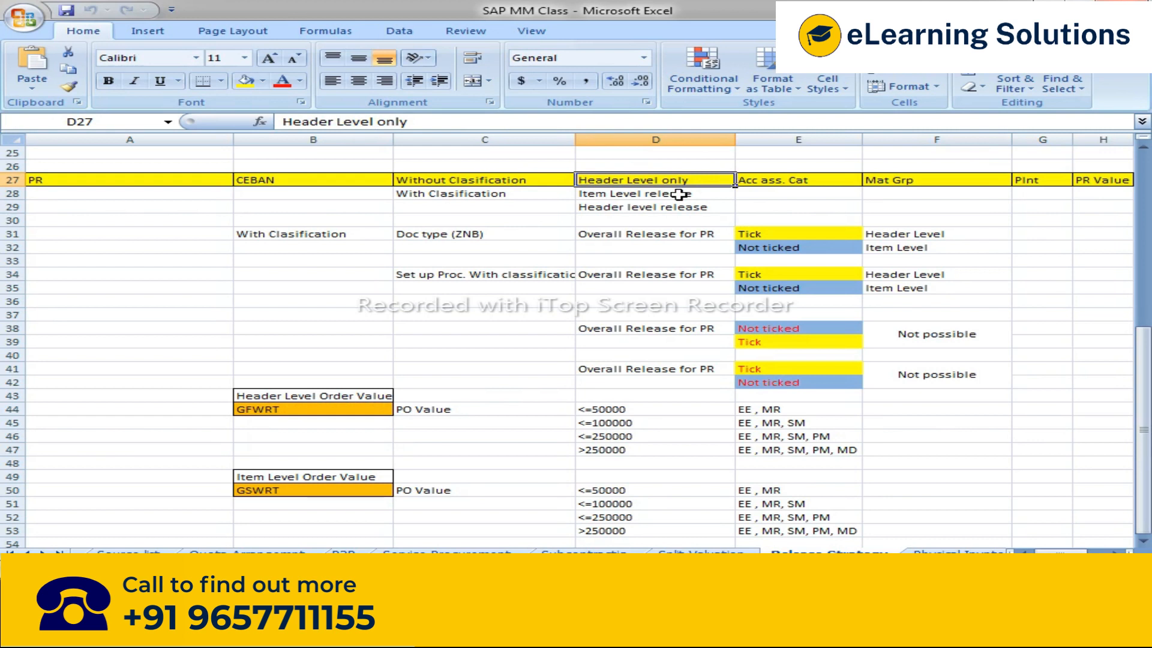
click(456, 197)
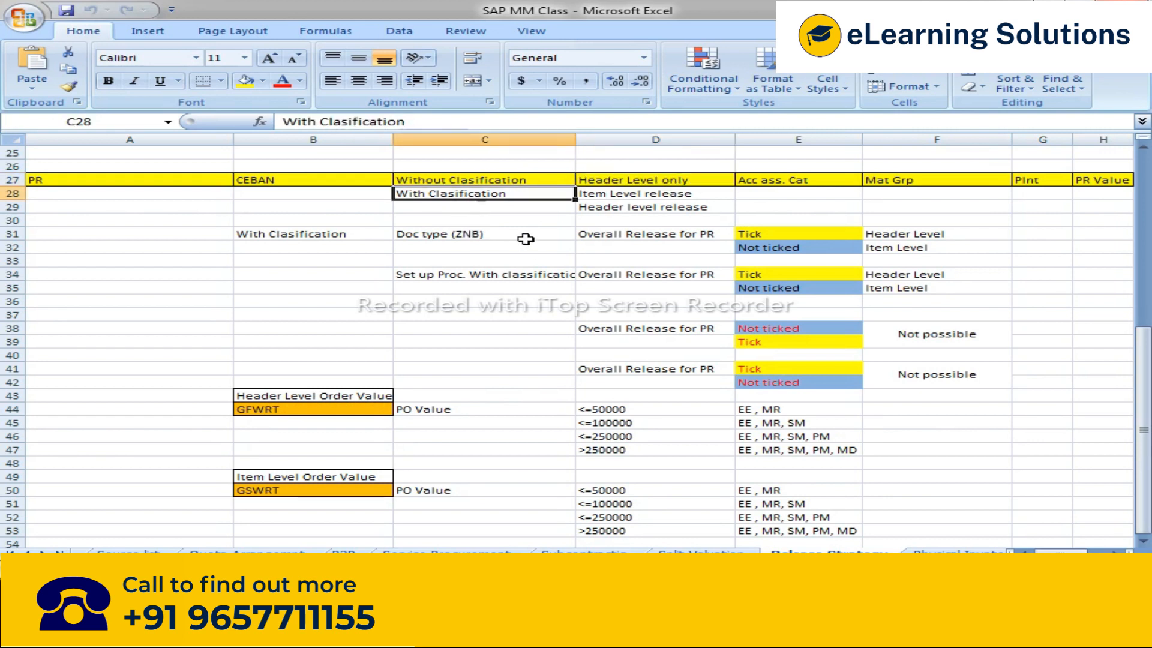
click(622, 197)
click(620, 208)
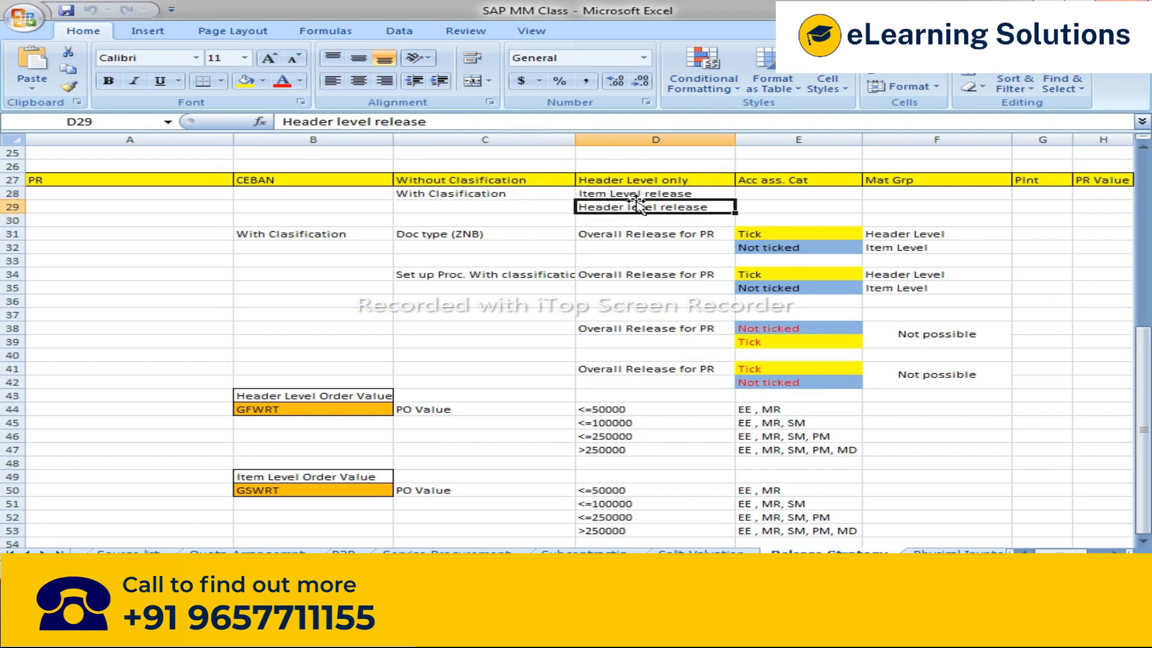
drag(520, 193, 636, 203)
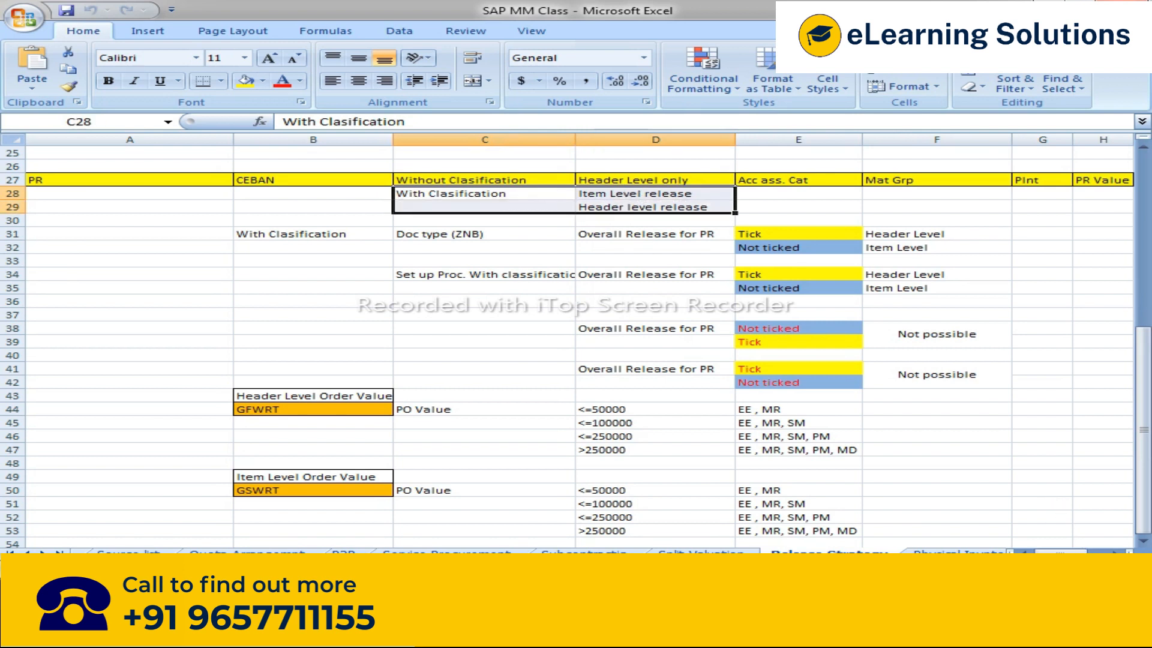
click(475, 179)
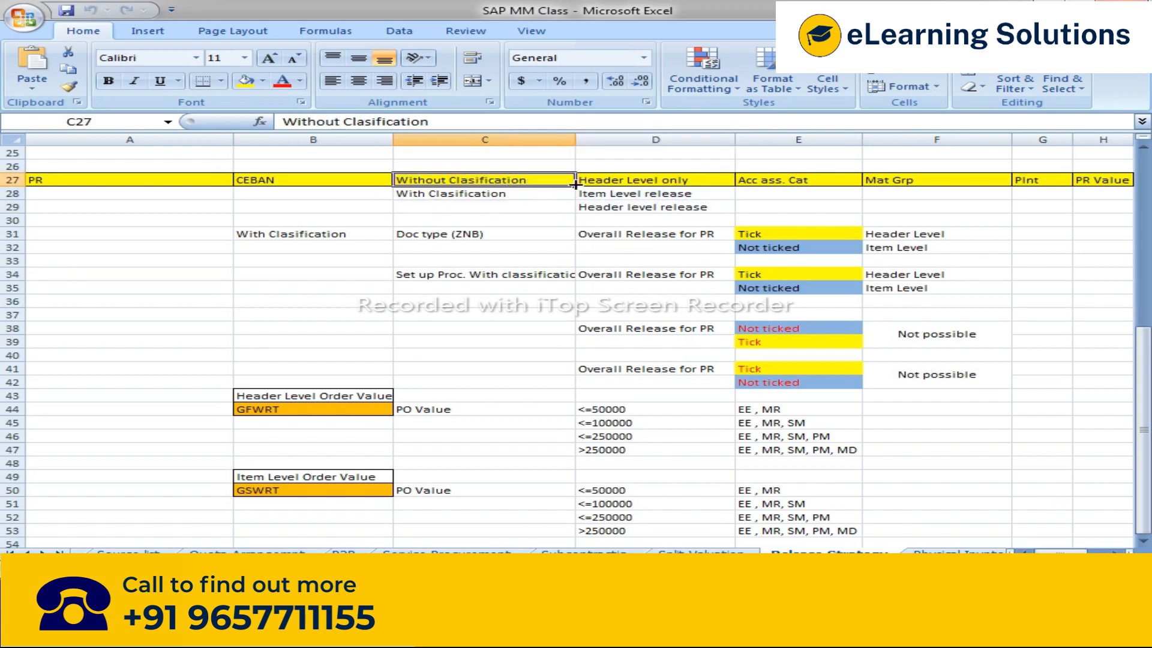
Step: Review the PR release criteria headers: account assignment category, material group, plant and PR value
click(746, 180)
key(Right)
key(Right)
key(Right)
key(Right)
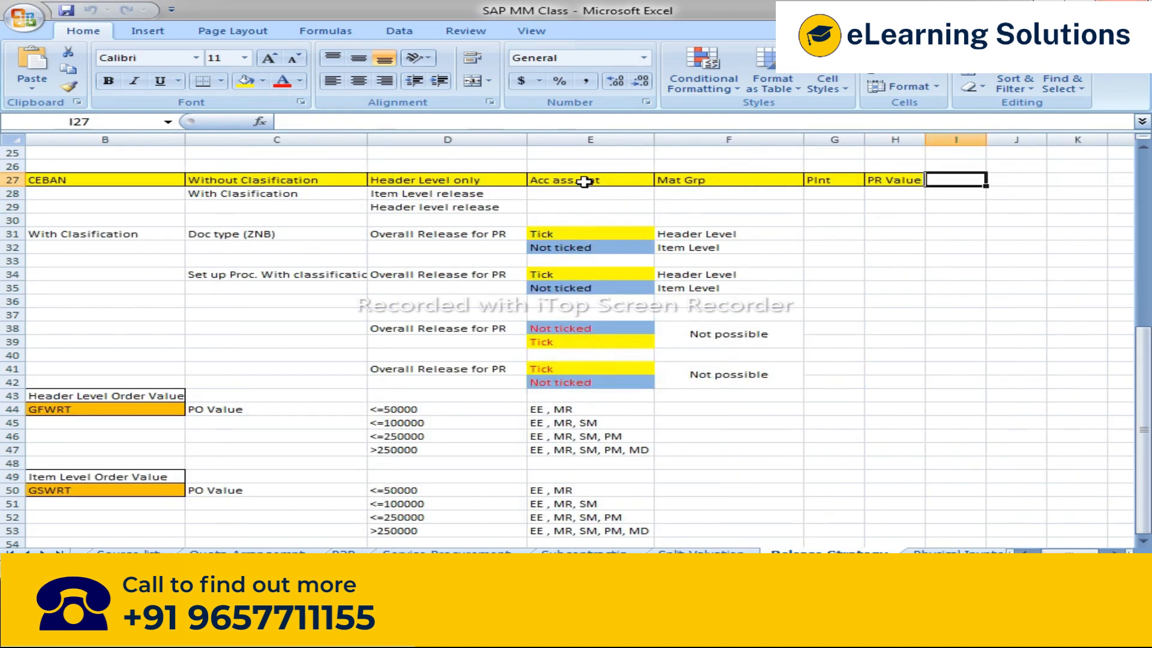
click(583, 180)
click(728, 181)
click(834, 180)
click(895, 183)
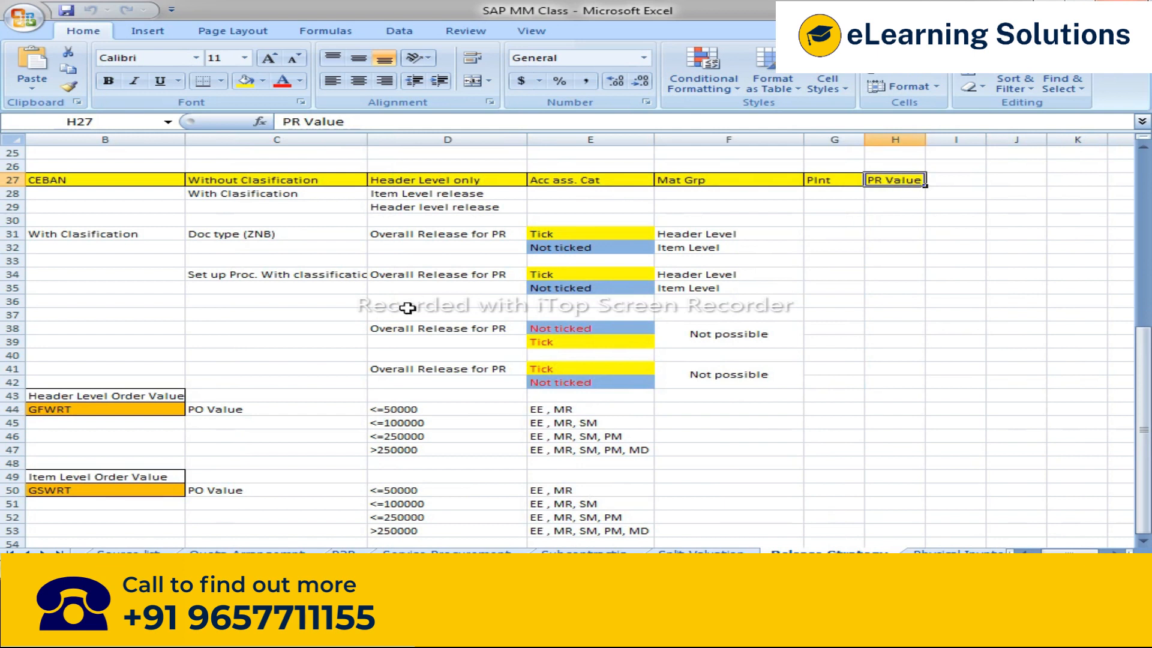
Step: Review the release strategy table listing table names and fields for plant, purchasing group, total net order and purchasing organization
scroll(474, 321, up, 8)
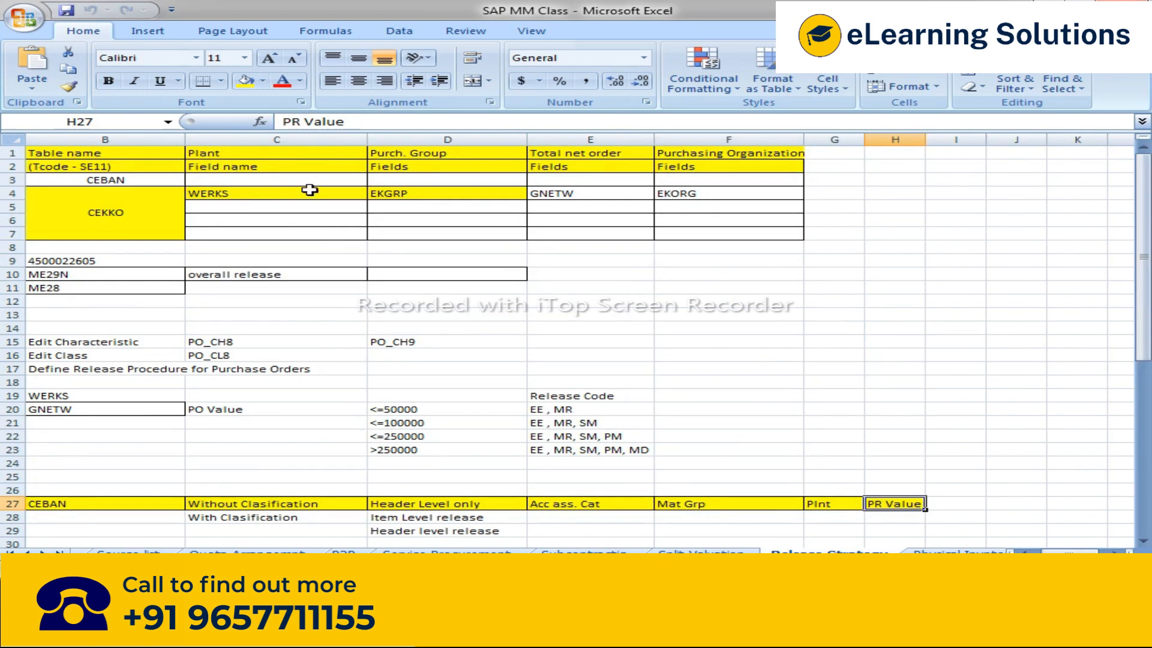
click(388, 155)
click(543, 156)
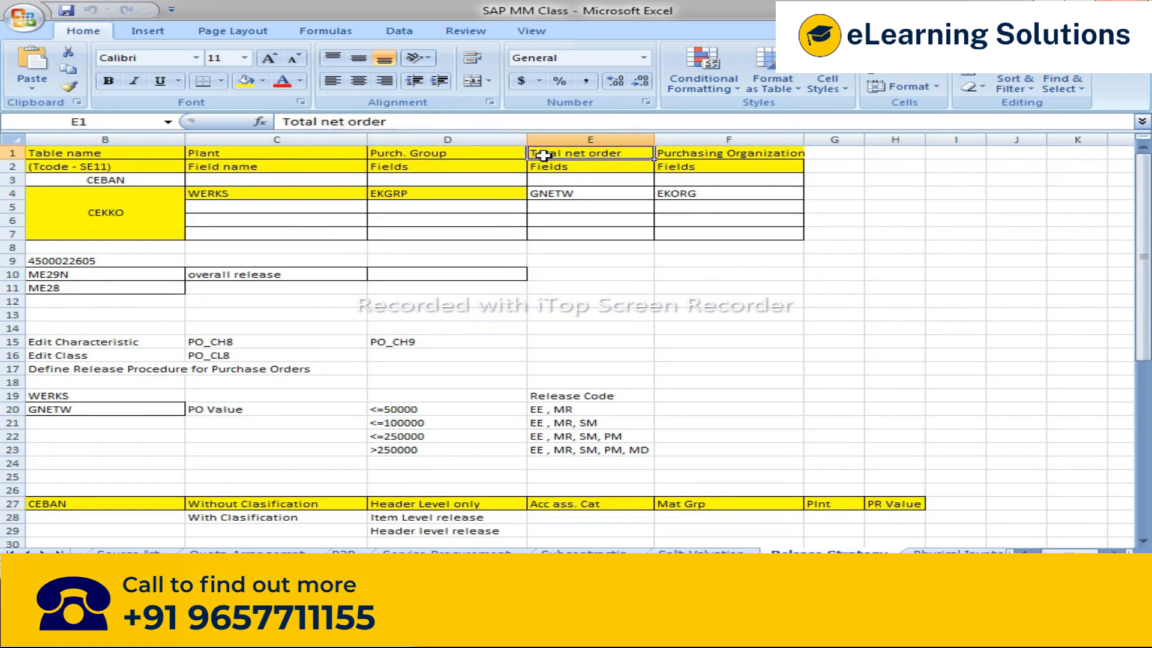
click(706, 153)
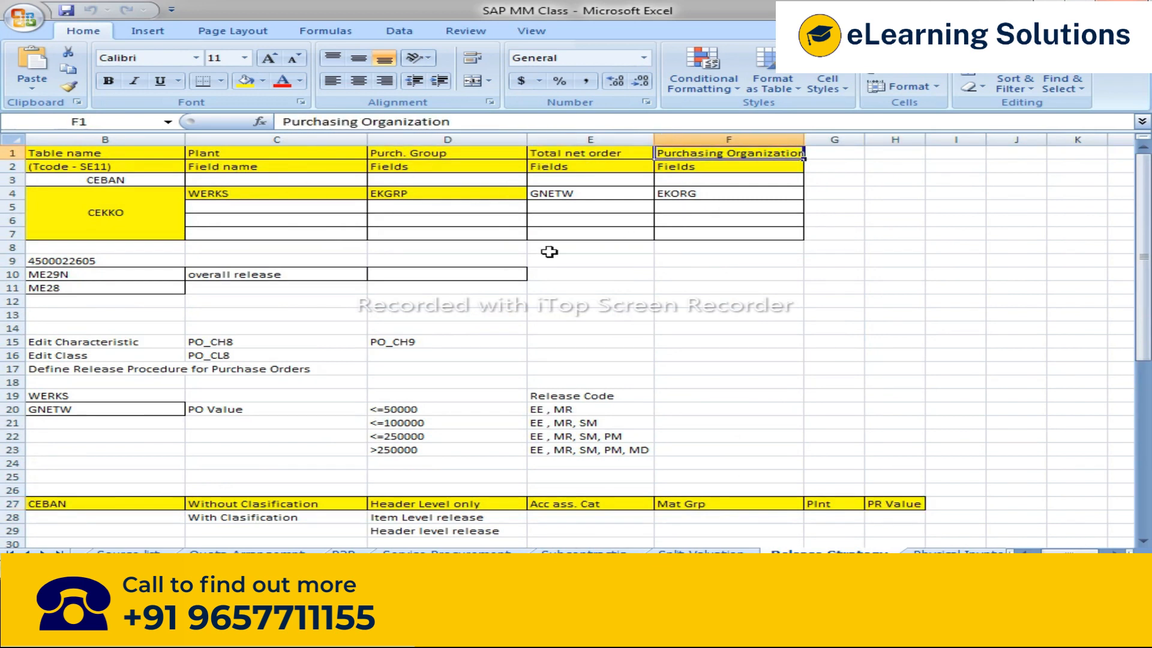
drag(252, 154, 841, 194)
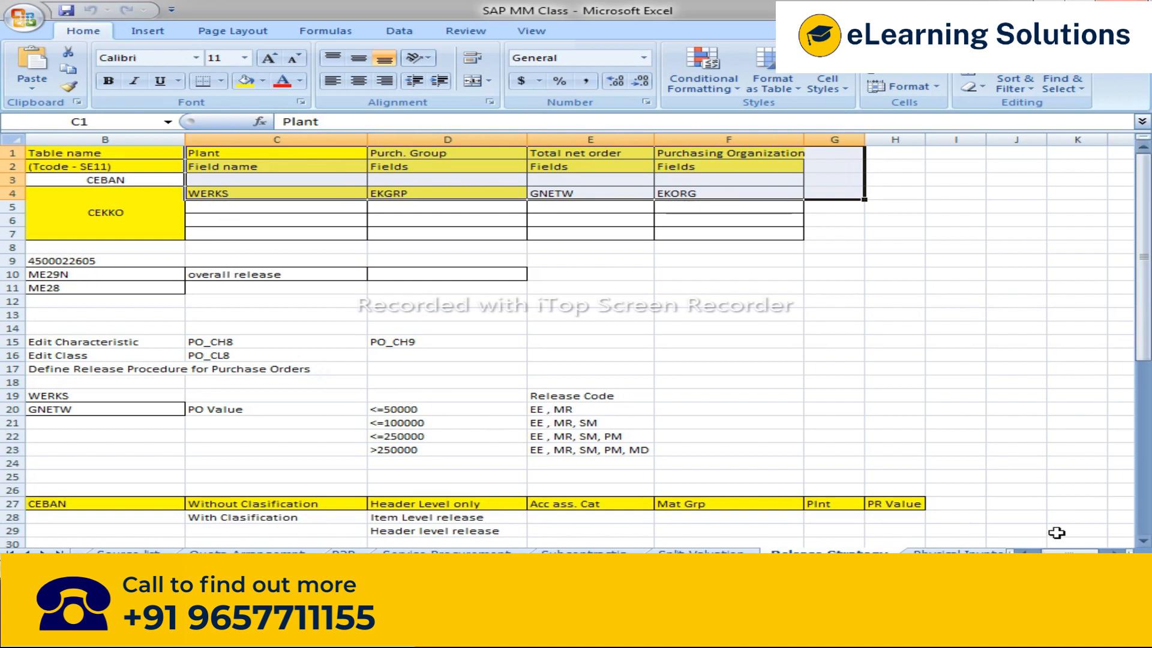
drag(1062, 550, 1041, 550)
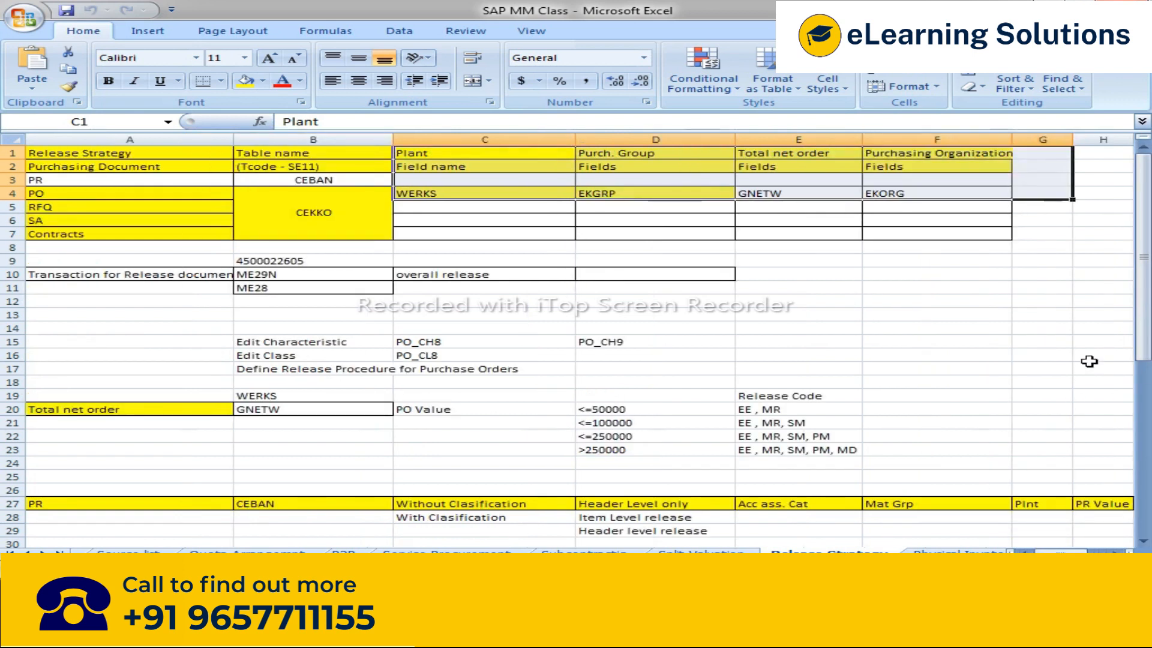
drag(155, 195, 155, 233)
Step: Re-examine the PR release criteria row for the procedures without and with classification
scroll(345, 358, down, 4)
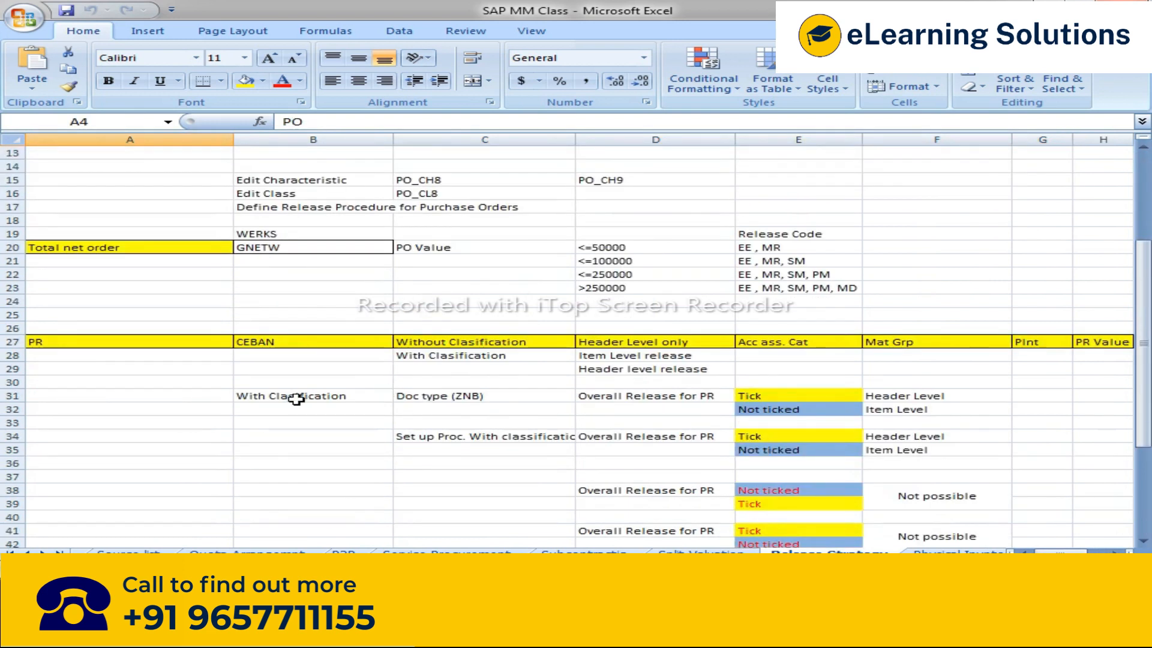
click(480, 357)
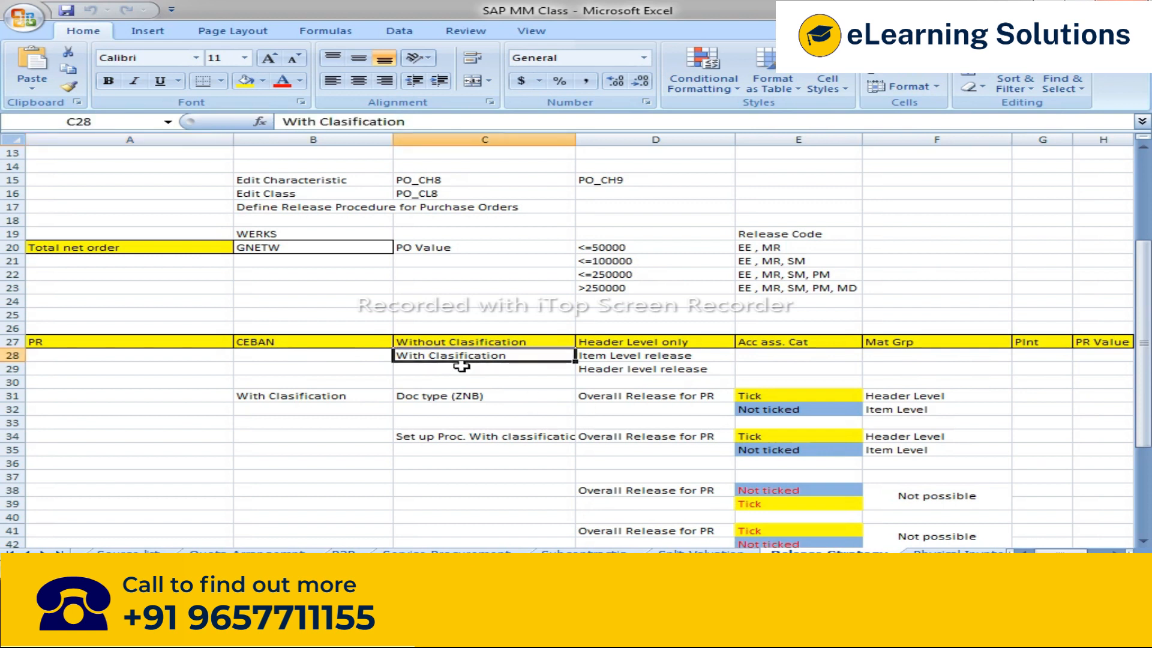
click(466, 344)
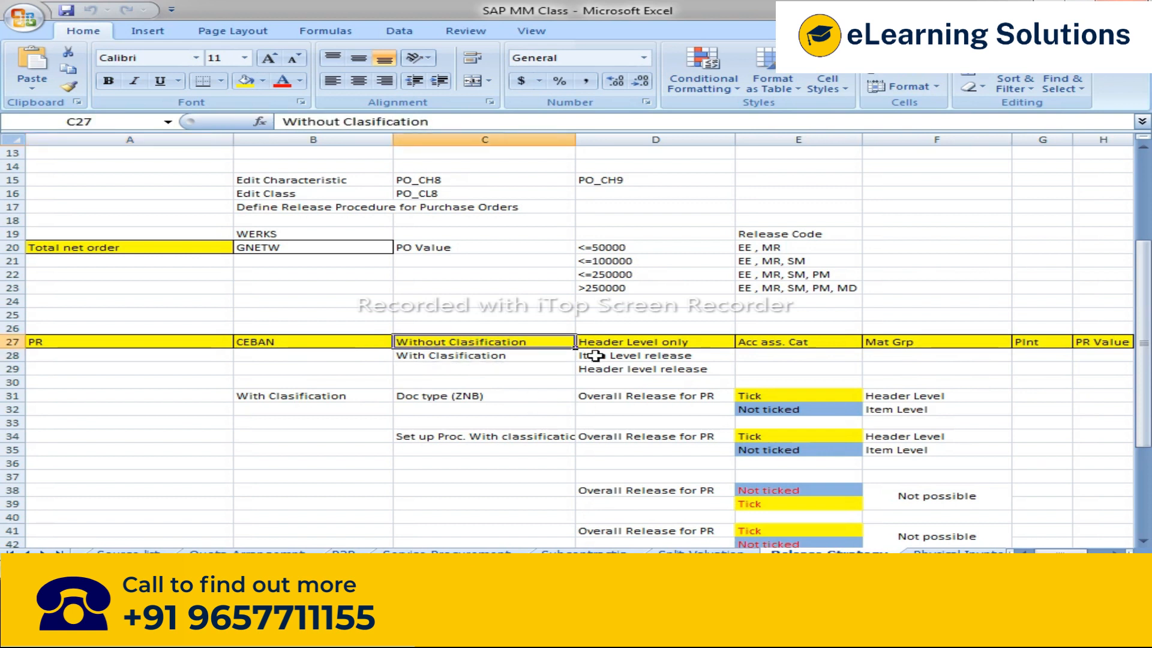
scroll(403, 360, right, 2)
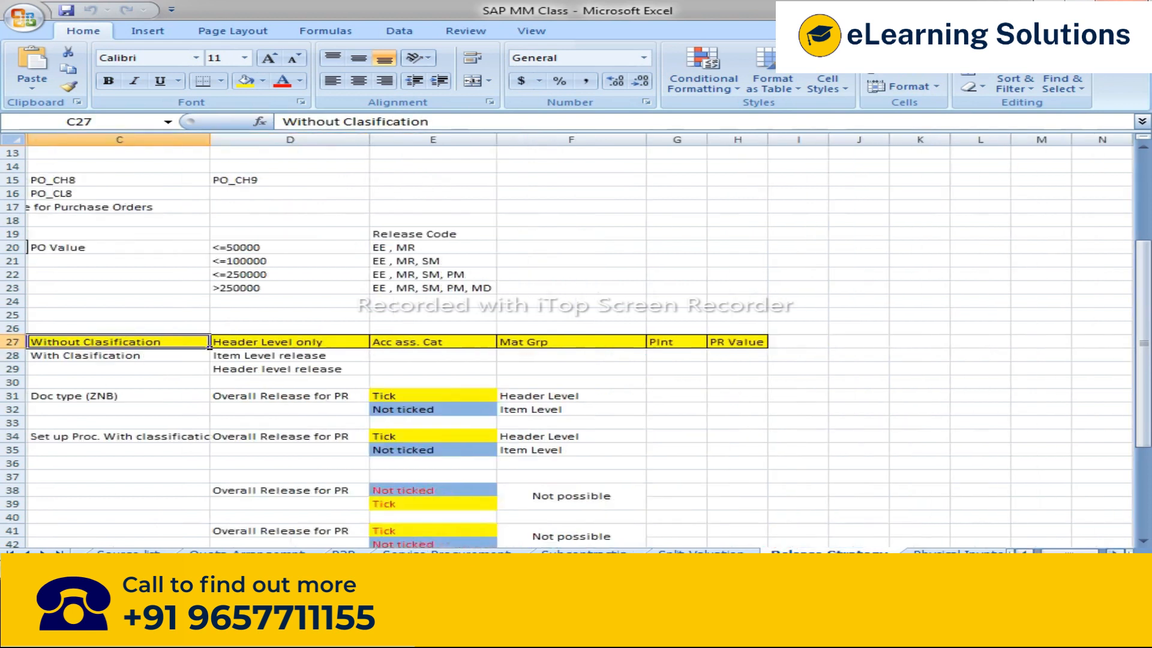
click(403, 341)
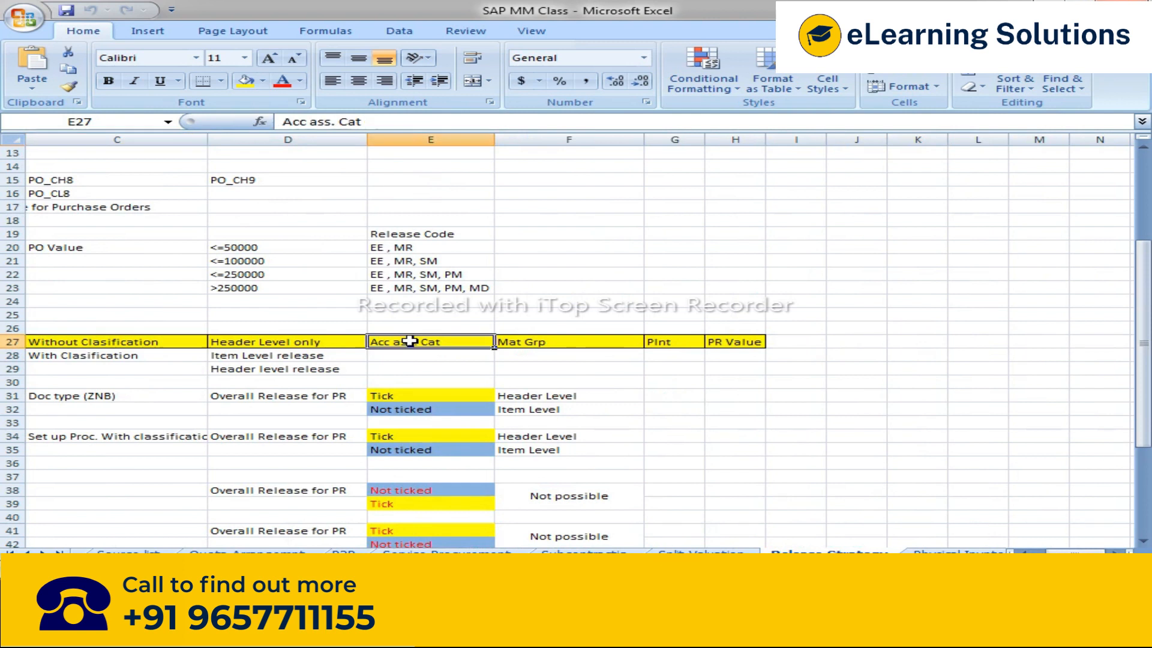
click(544, 343)
click(656, 341)
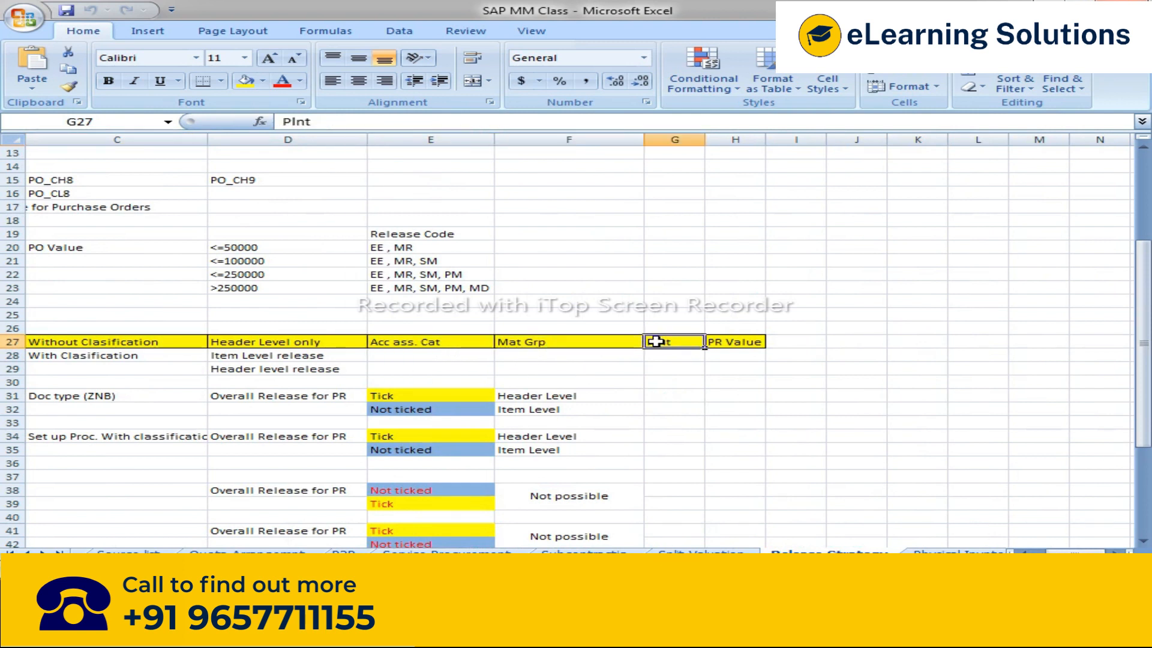
Step: Select the PR release criteria headers for account assignment category, material group, plant and PR value in the notes
click(750, 340)
drag(421, 347, 742, 338)
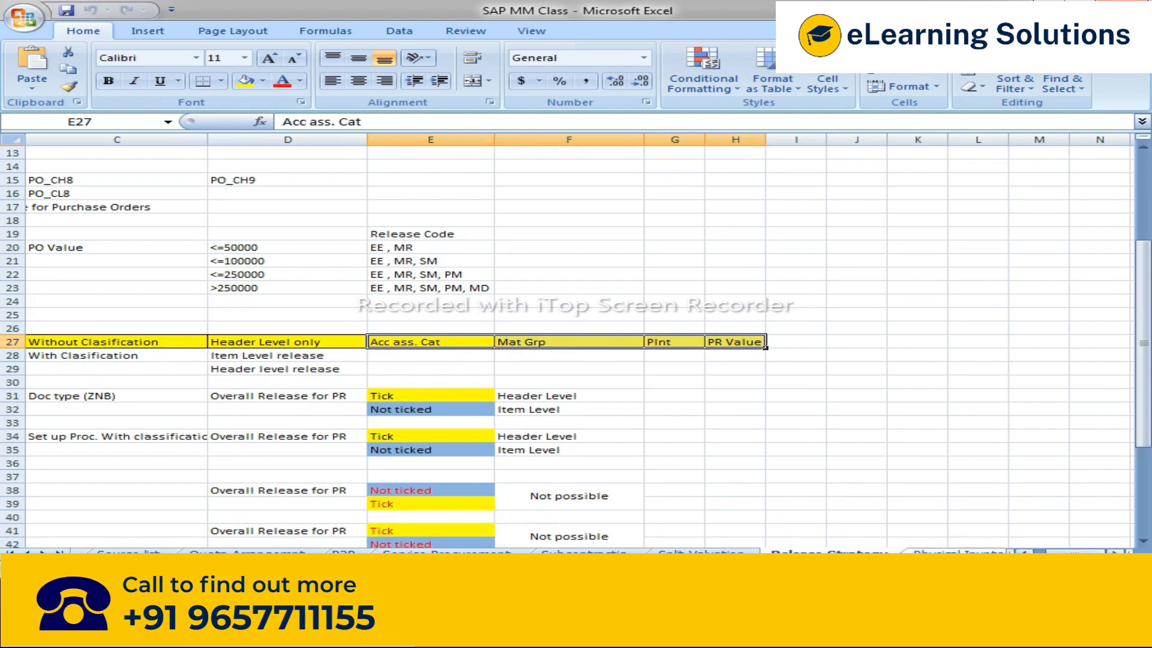
click(1025, 553)
click(1025, 553)
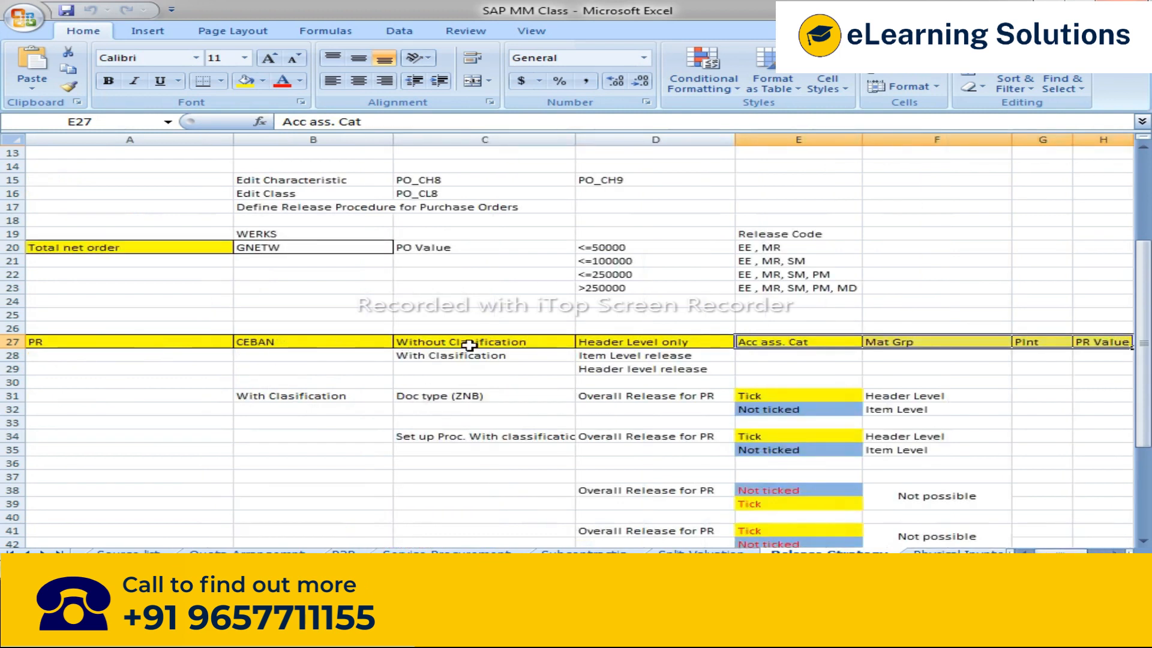
Step: Switch to the SAP IMG and execute Set Up Procedure Without Classification to view the release codes
mouse_move(279, 636)
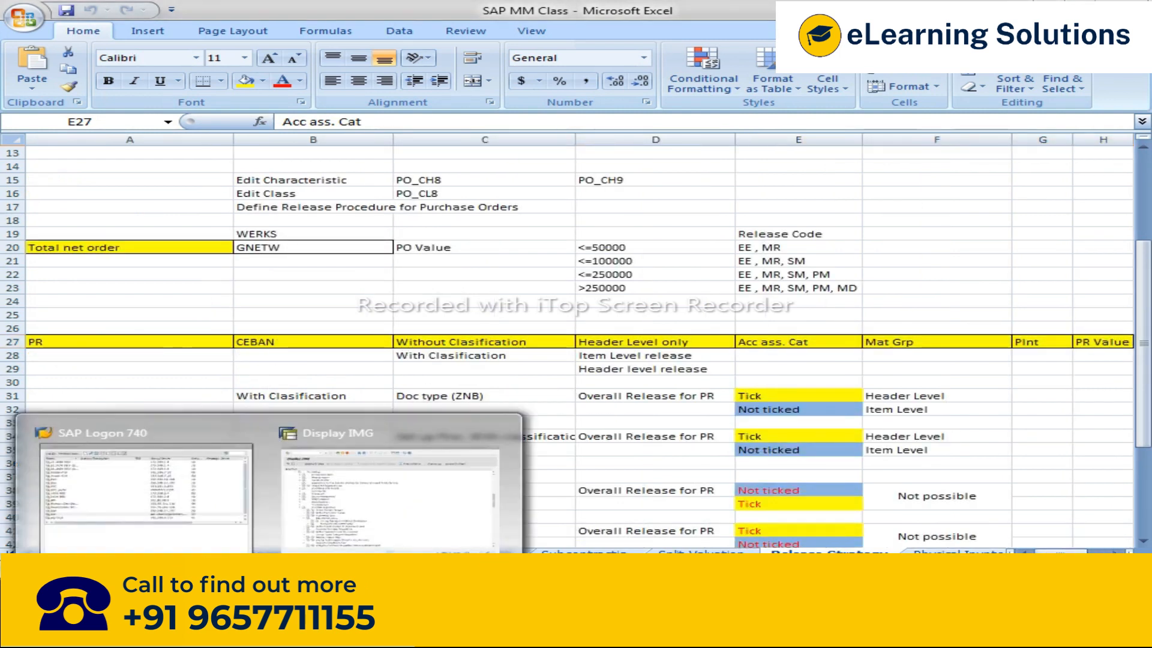
click(384, 507)
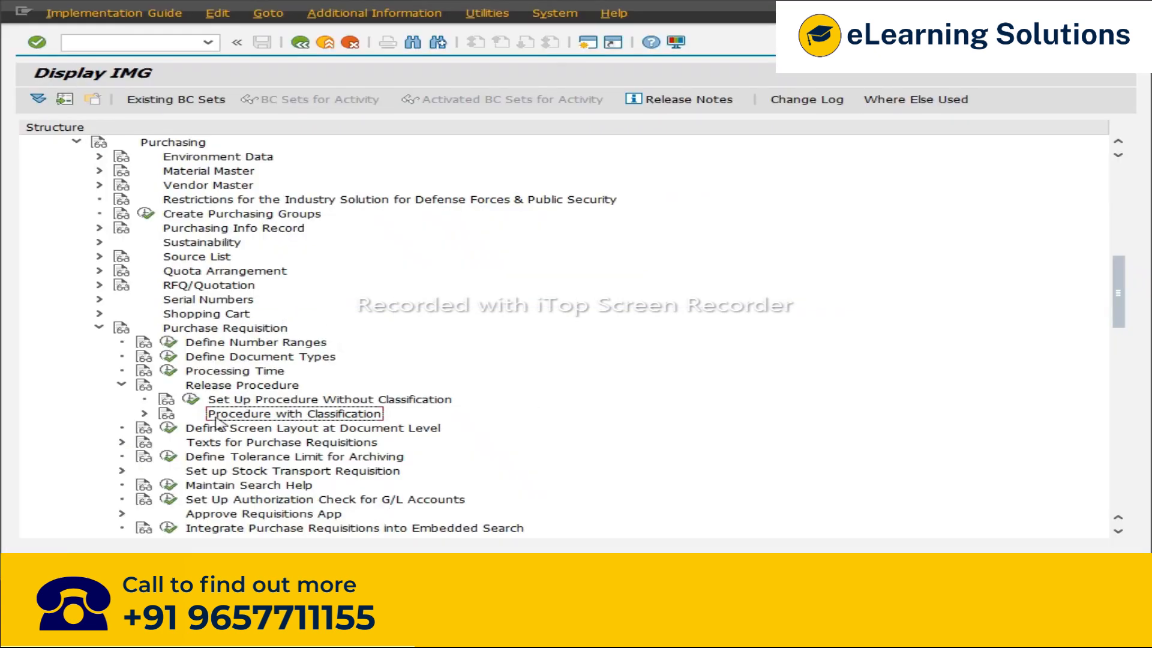
click(421, 400)
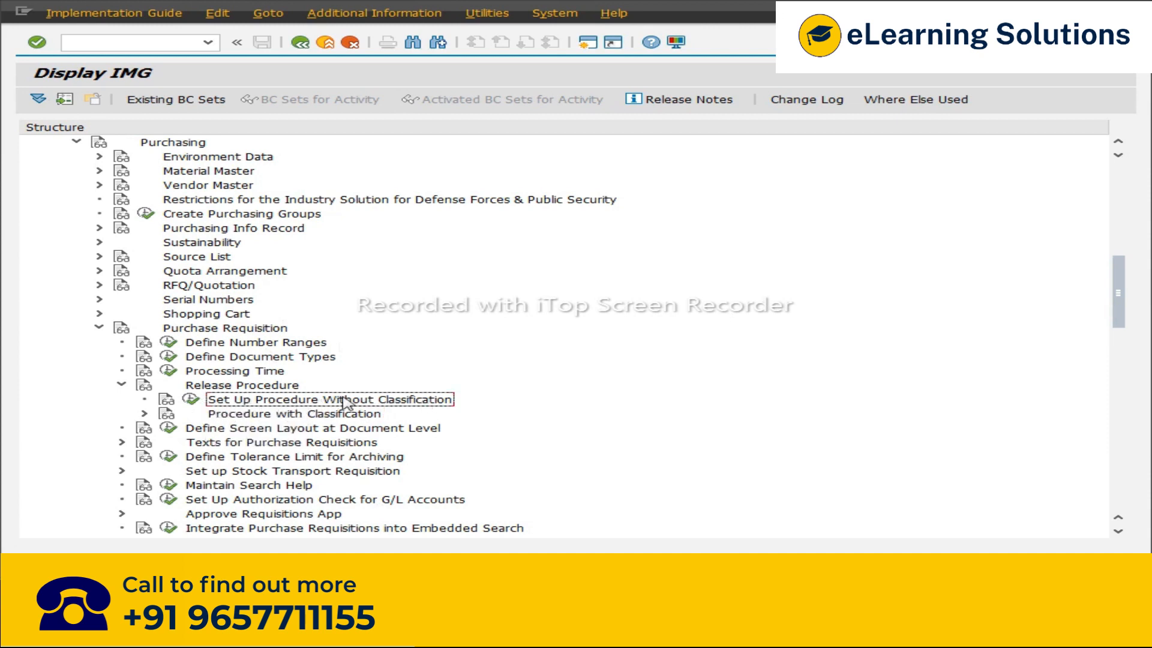
click(191, 400)
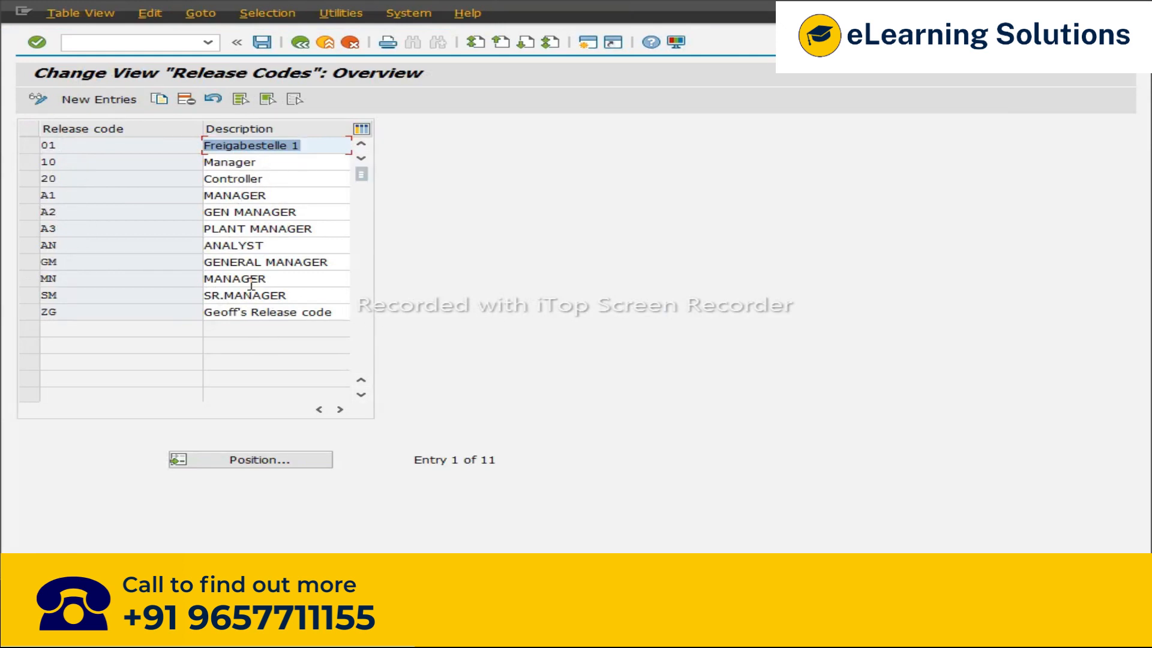
Step: Open the Release indicator and Assign Release Indicators activities of the procedure without classification and inspect their entries
click(300, 42)
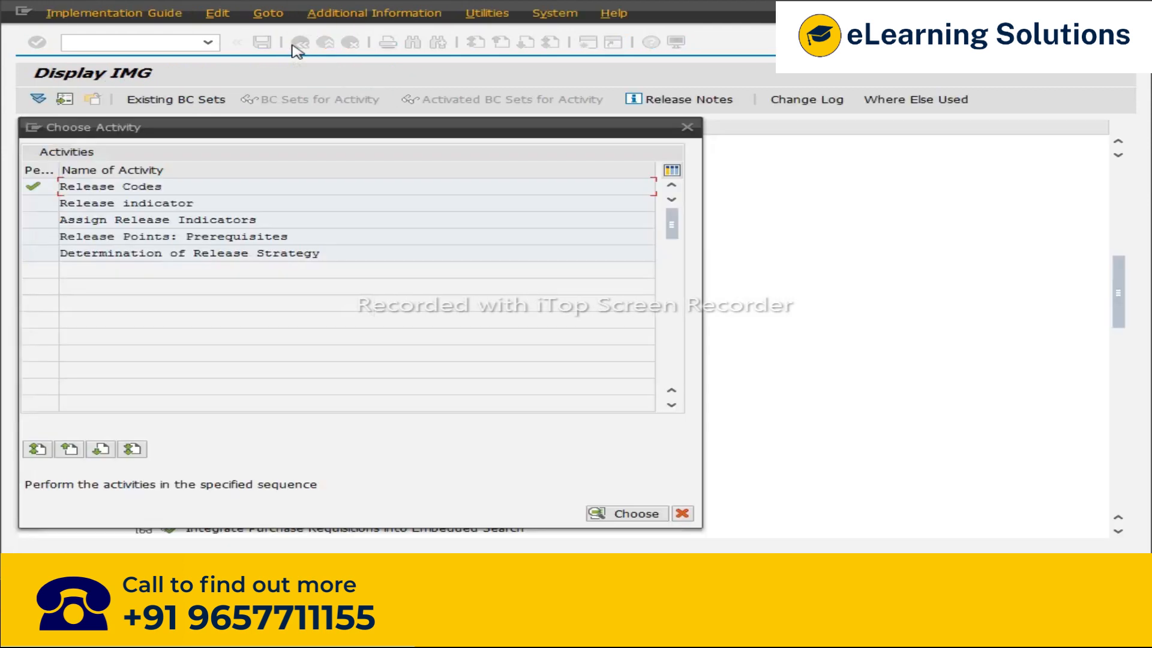
double_click(120, 204)
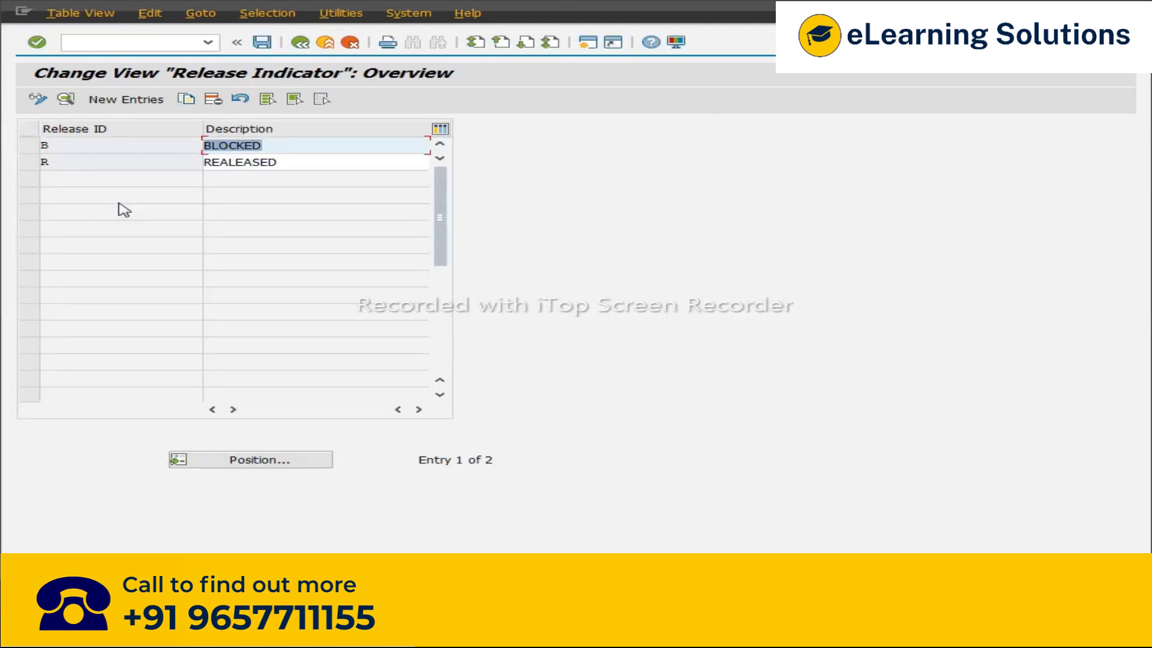
click(110, 151)
click(284, 147)
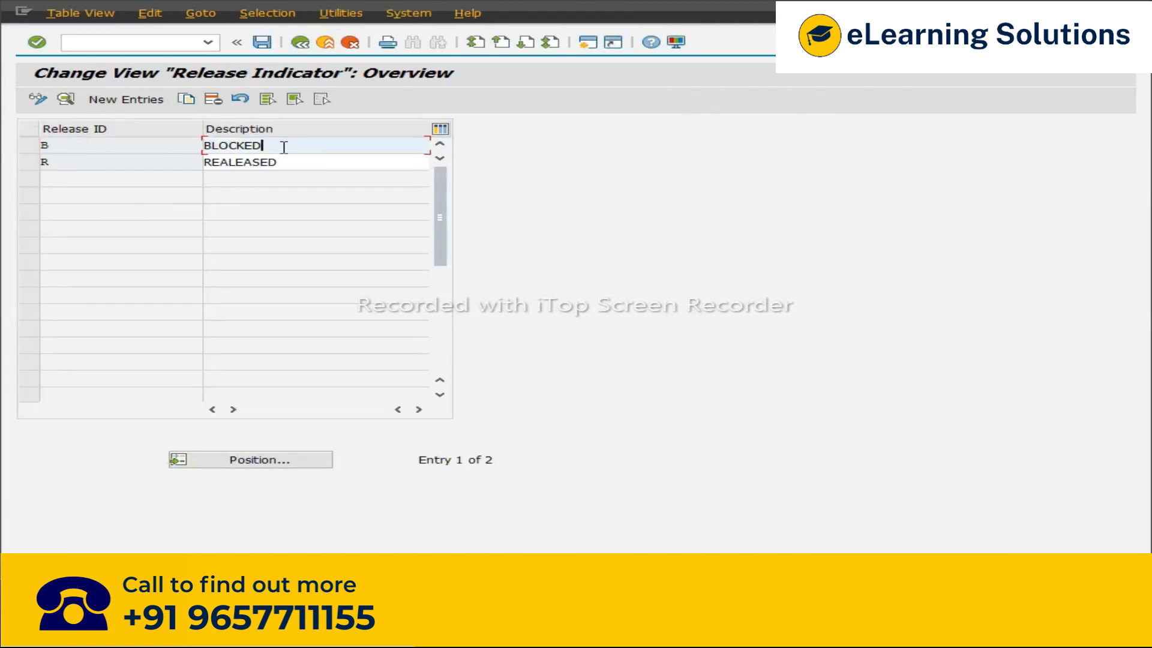
click(300, 42)
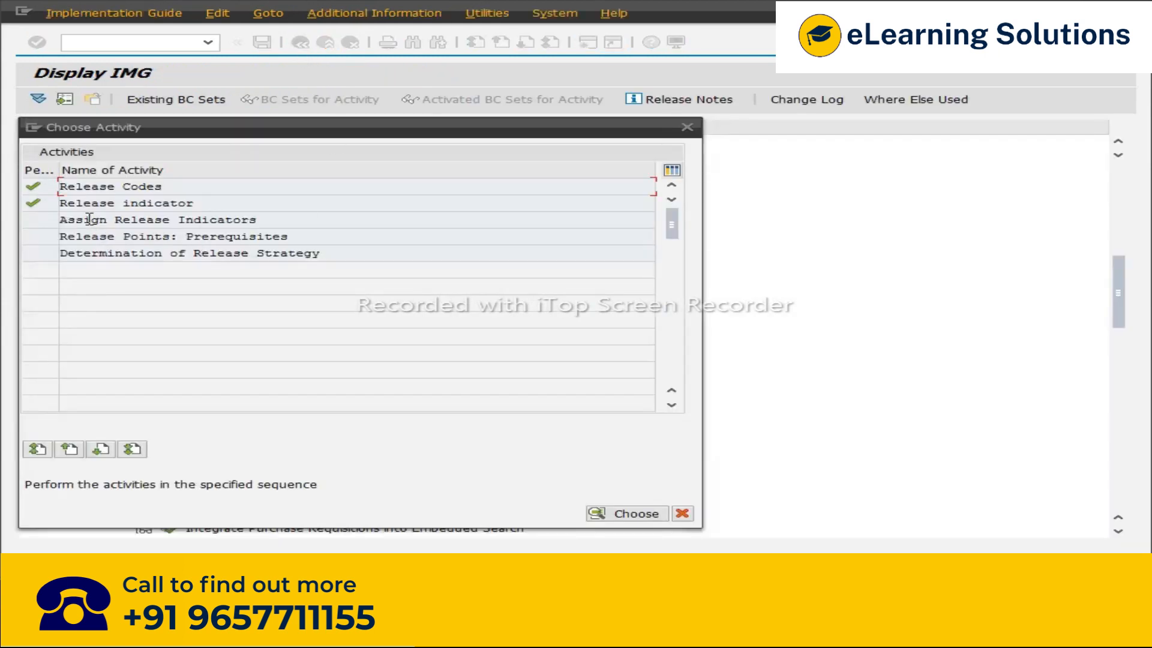
double_click(222, 219)
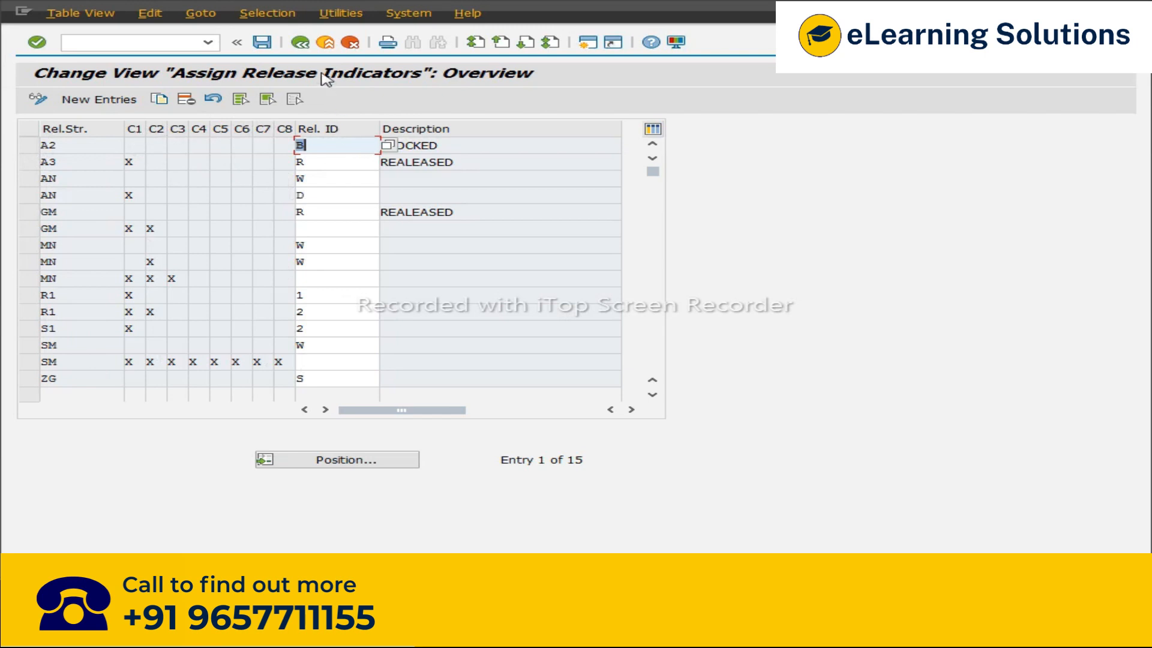
click(300, 42)
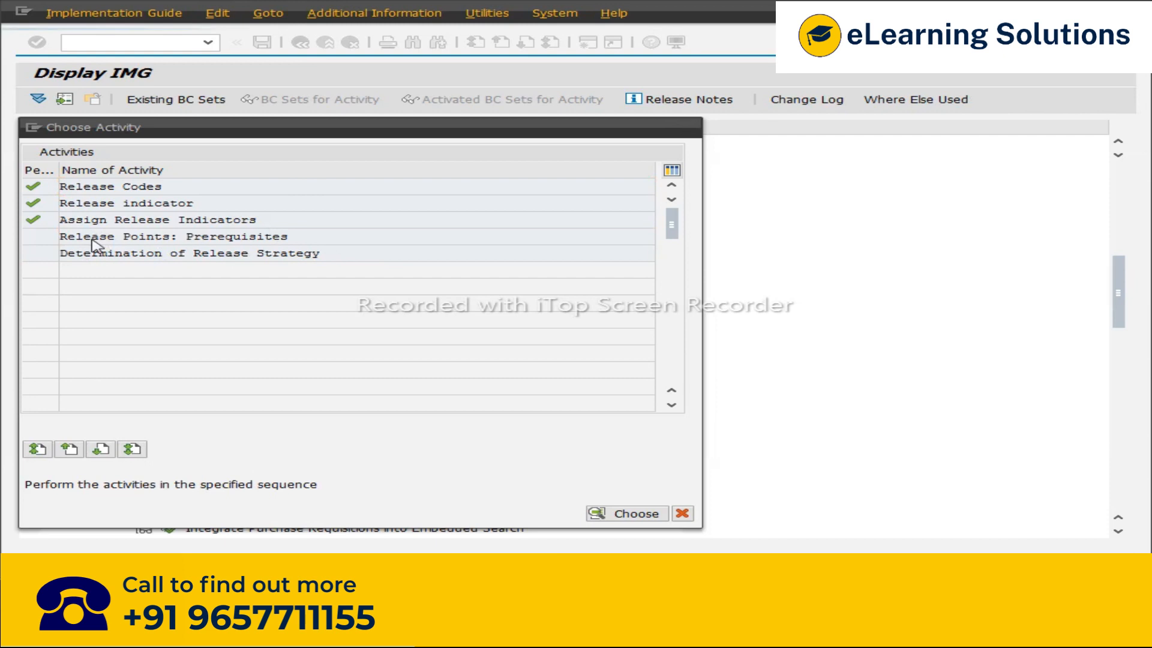
Step: Open the Release Points: Prerequisites and Determination of Release Strategy activities, then close the activity list
double_click(93, 237)
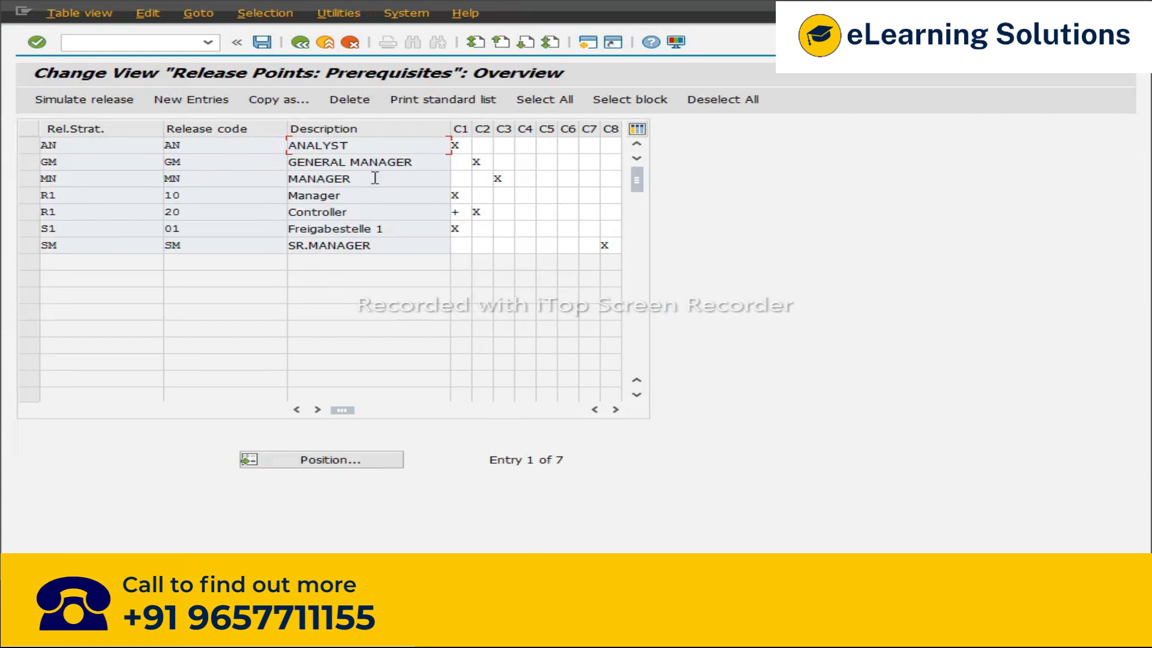
click(296, 43)
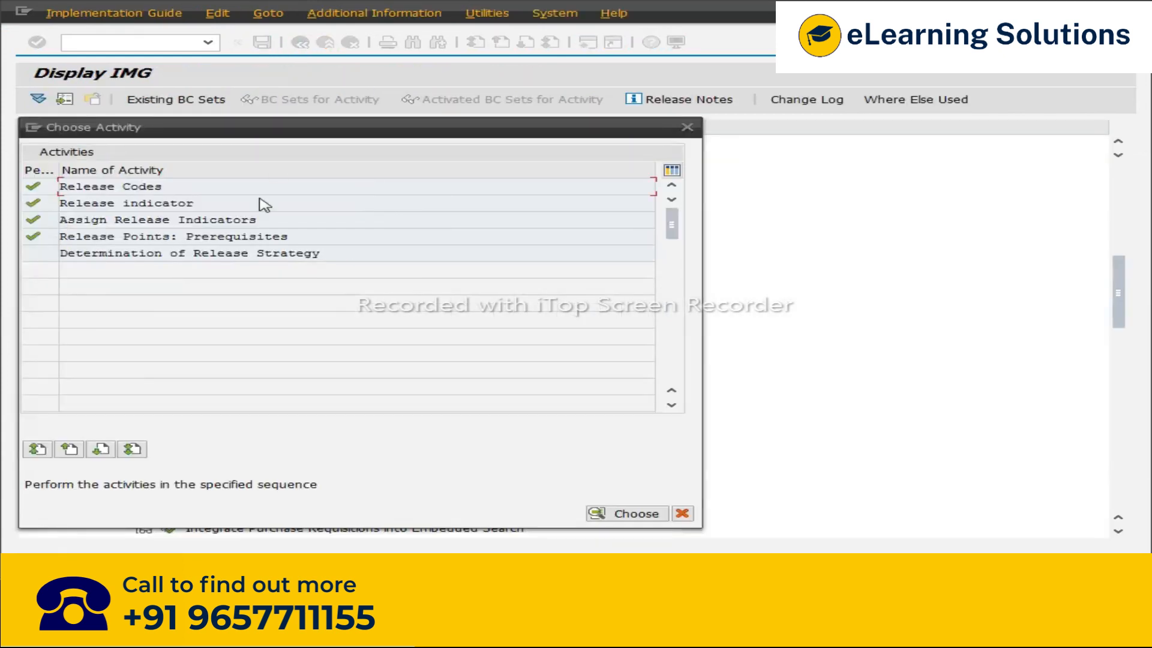
double_click(87, 255)
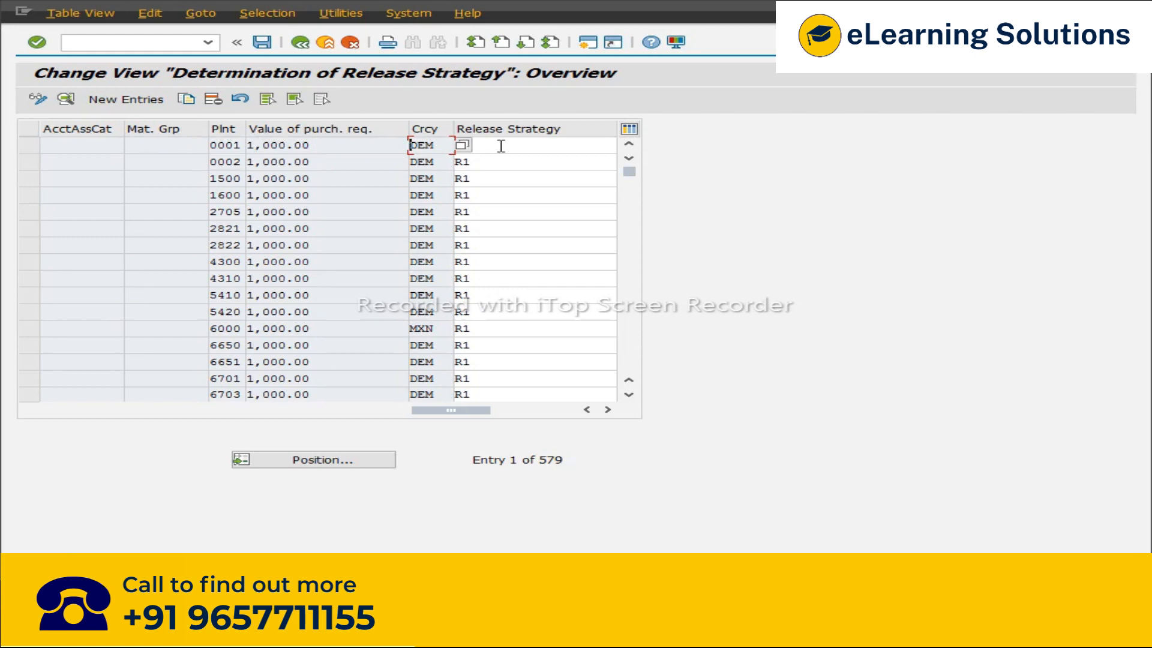
click(300, 42)
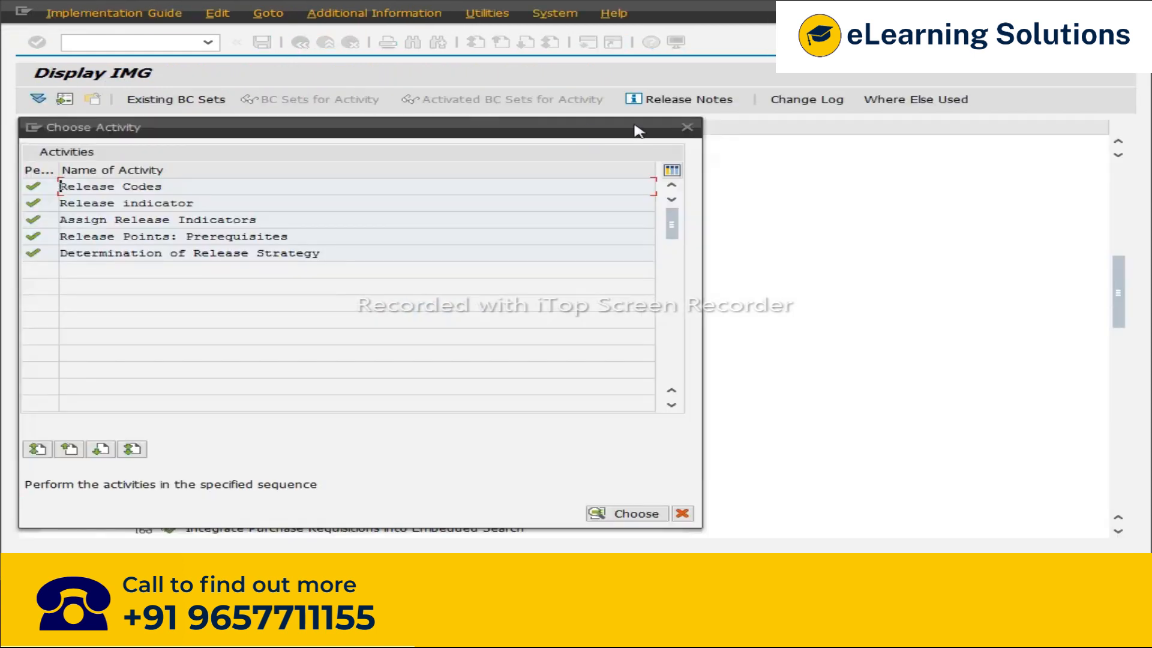
click(695, 132)
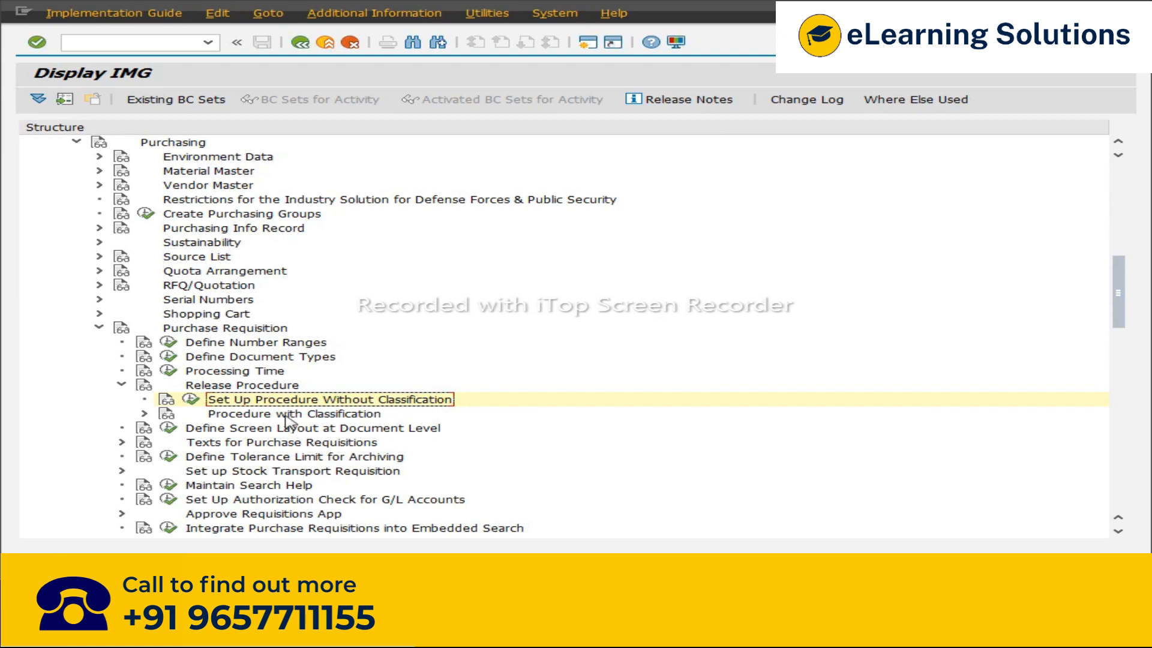
Step: Expand Procedure with Classification and examine its activities: Edit Characteristics, Edit Classes, Set Up Procedure with Classification, Check Release Strategies
click(226, 417)
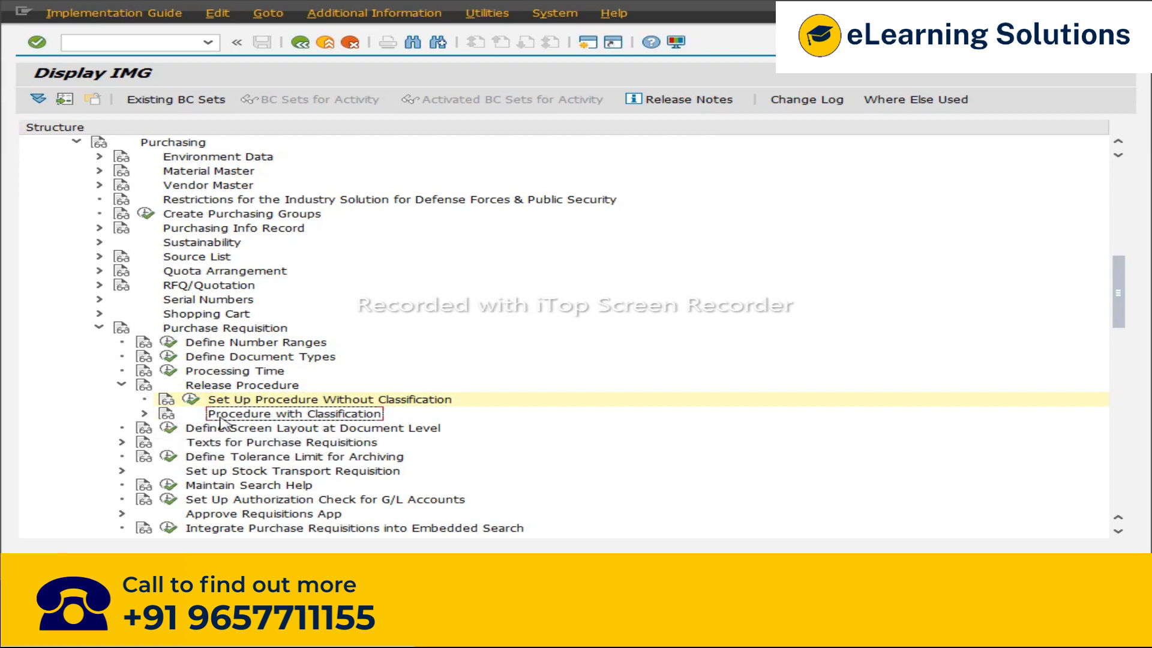
click(144, 414)
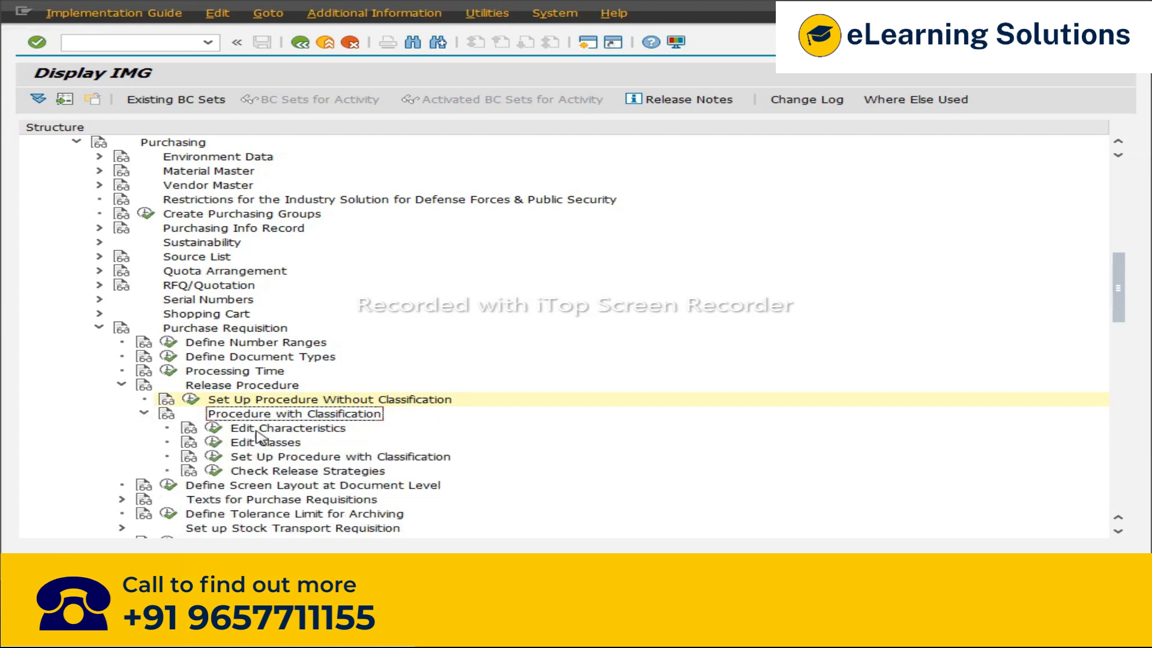
scroll(269, 436, down, 3)
click(274, 386)
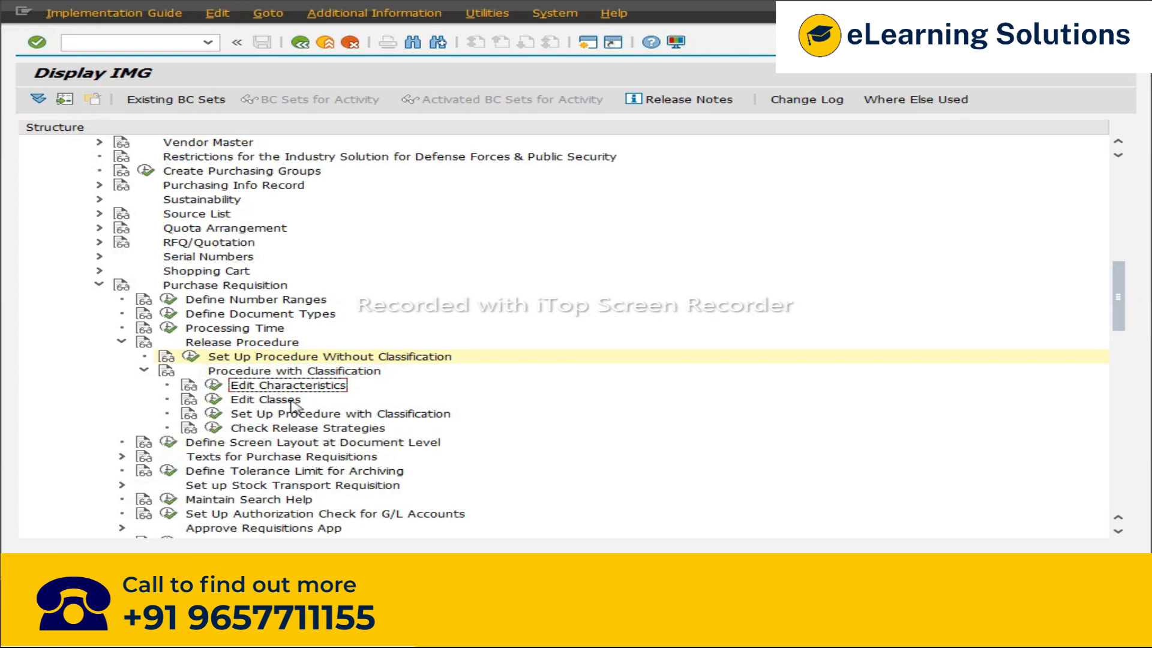
click(277, 400)
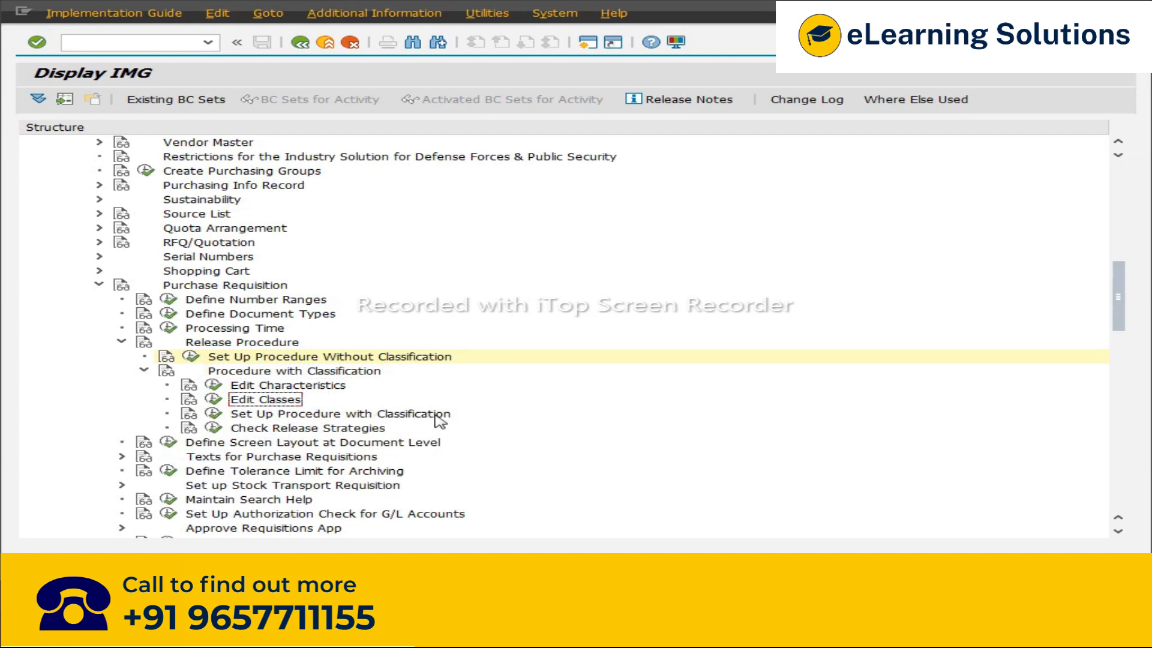
click(236, 387)
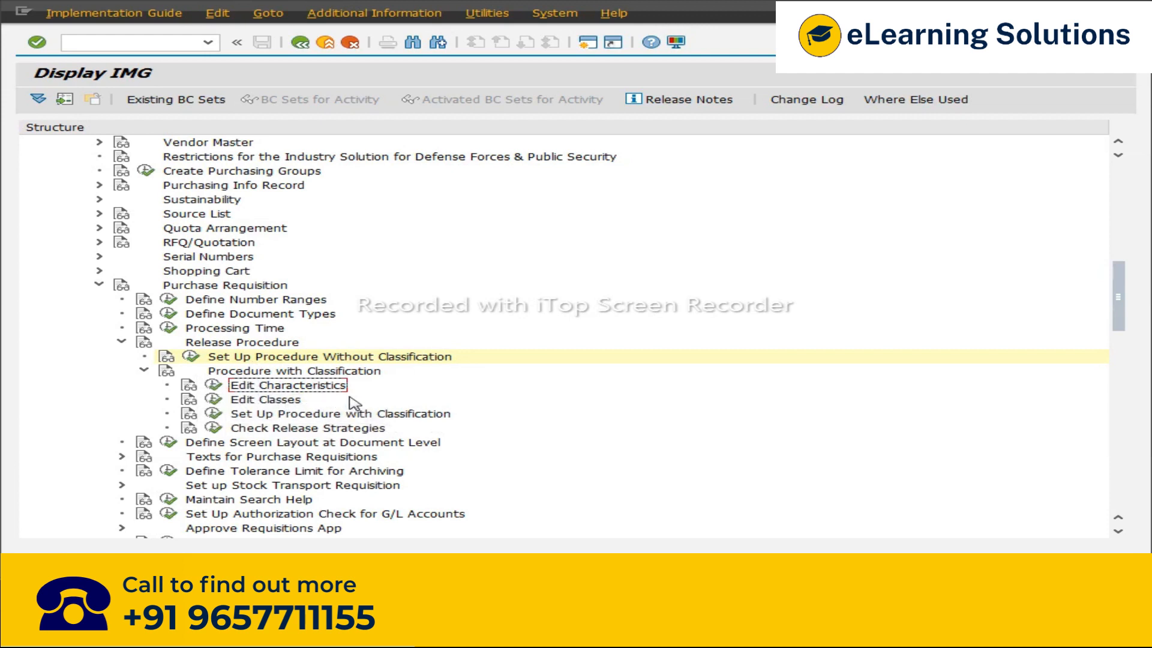
Step: Switch to Excel and review the item level and header level release notes for the procedure with classification
key(alt+Tab)
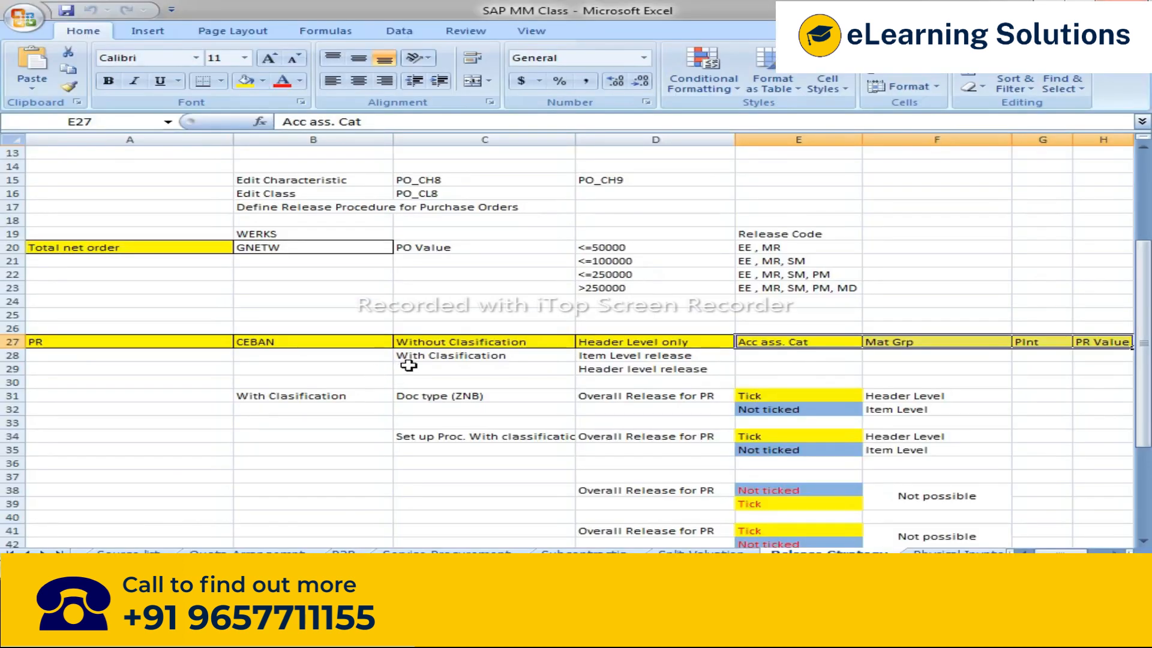
click(98, 343)
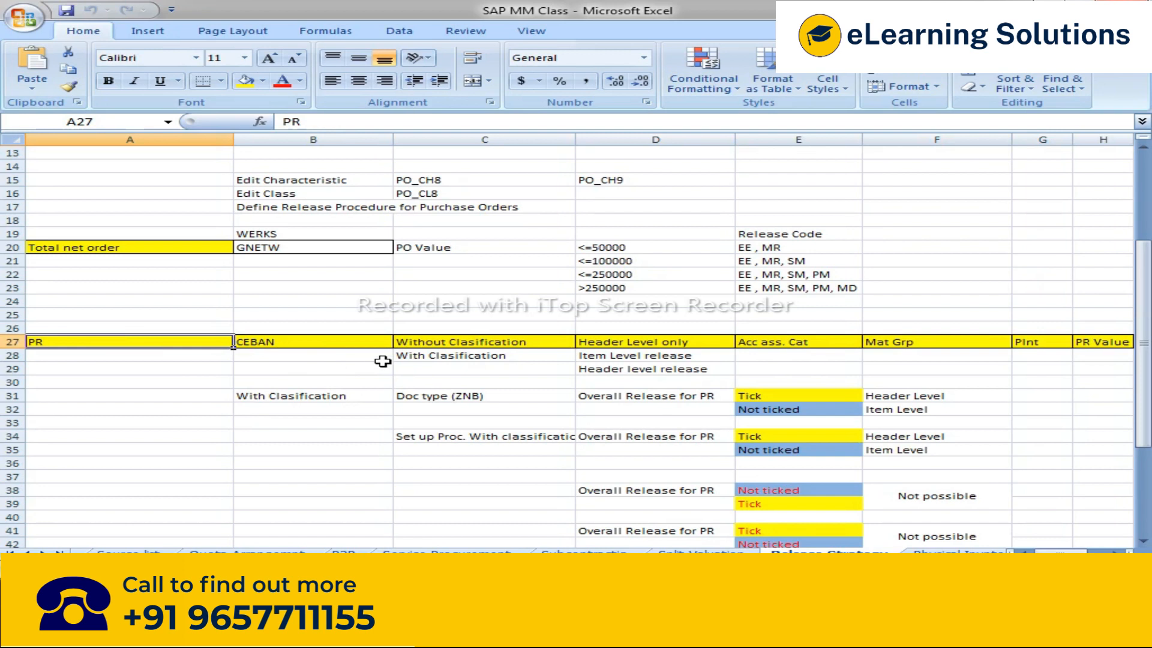
click(617, 355)
click(600, 370)
drag(600, 354, 726, 377)
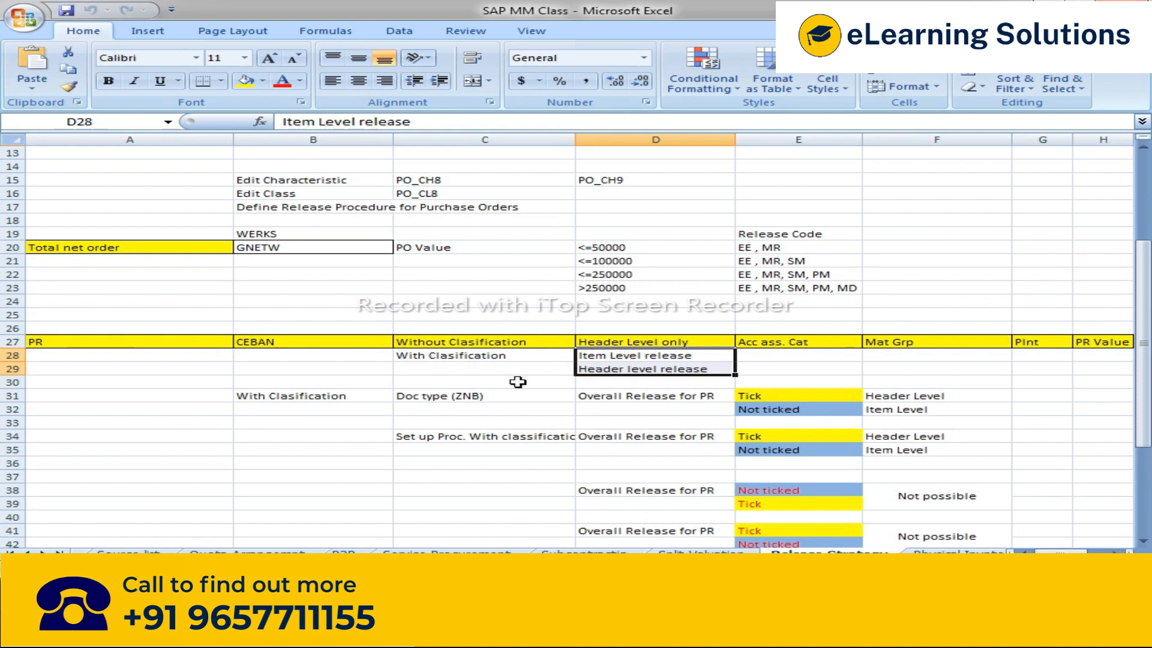
Step: Return to SAP, open a new session and start transaction ME51N to create a purchase requisition
key(alt+Tab)
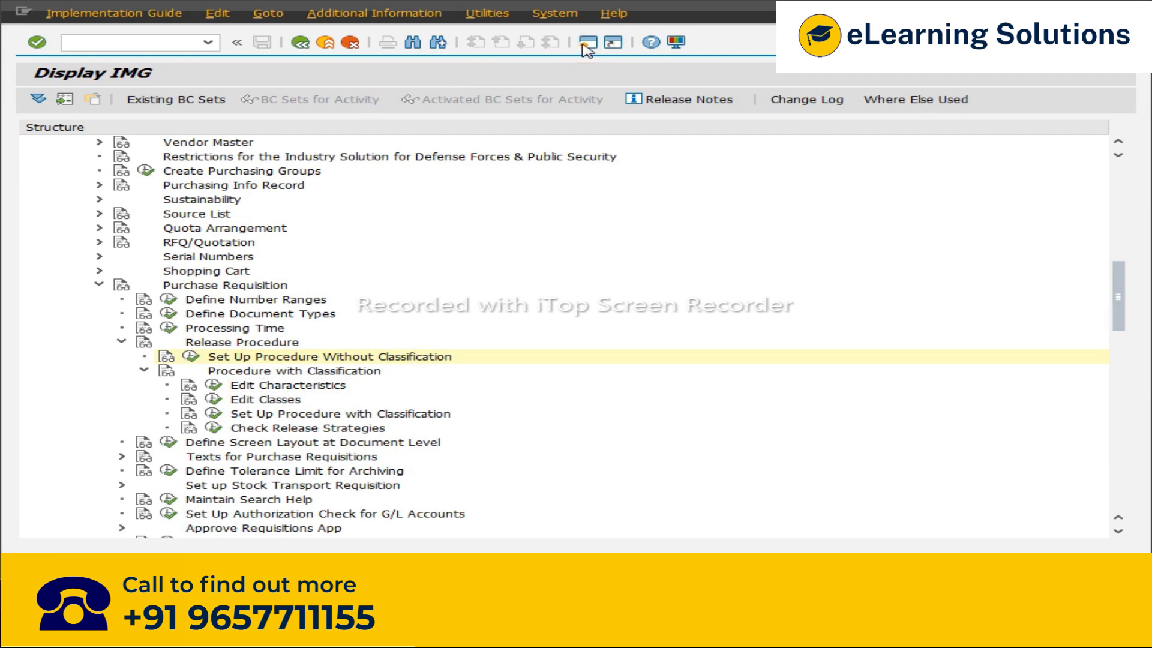
click(588, 42)
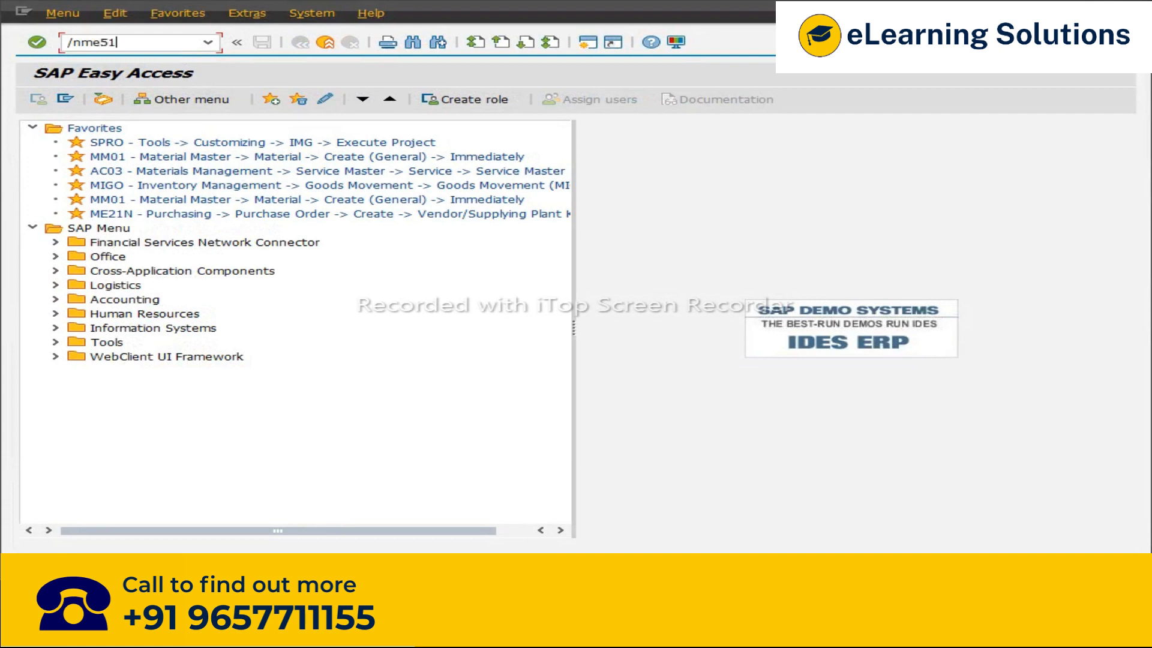
text(/nme51n)
key(Return)
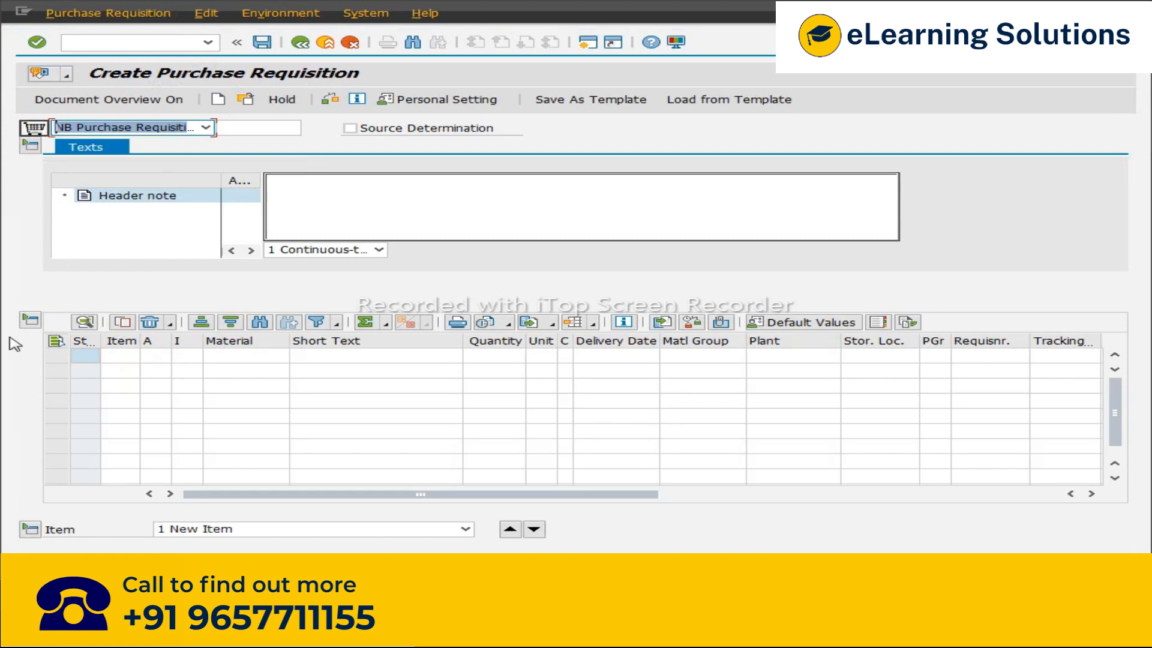
click(36, 322)
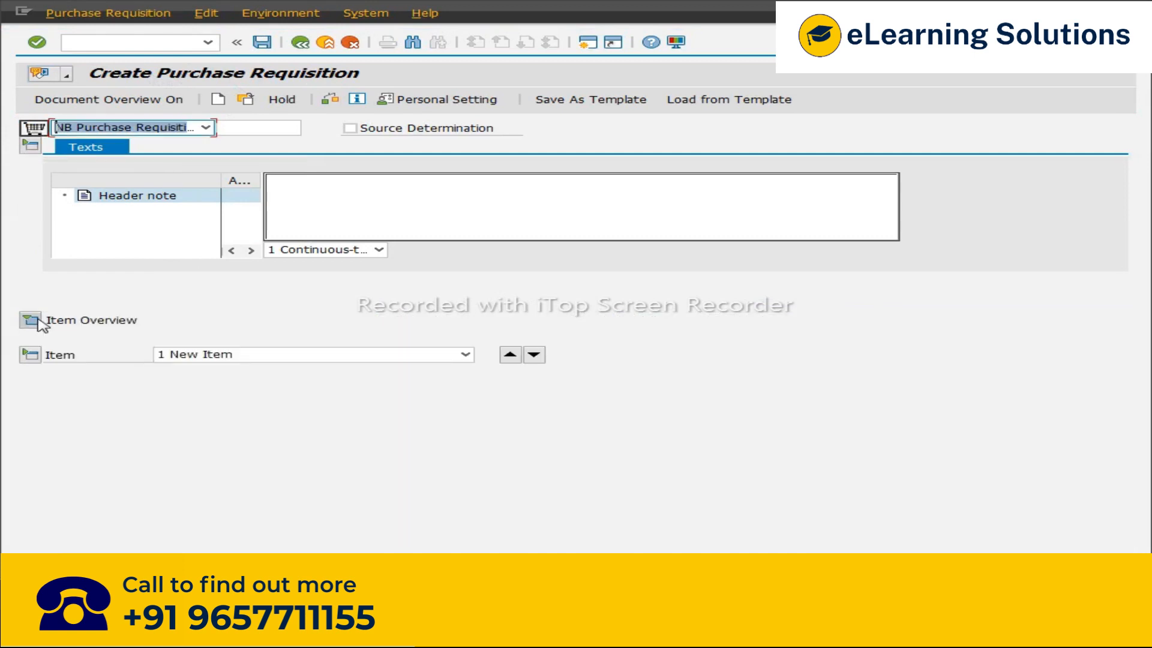
click(28, 355)
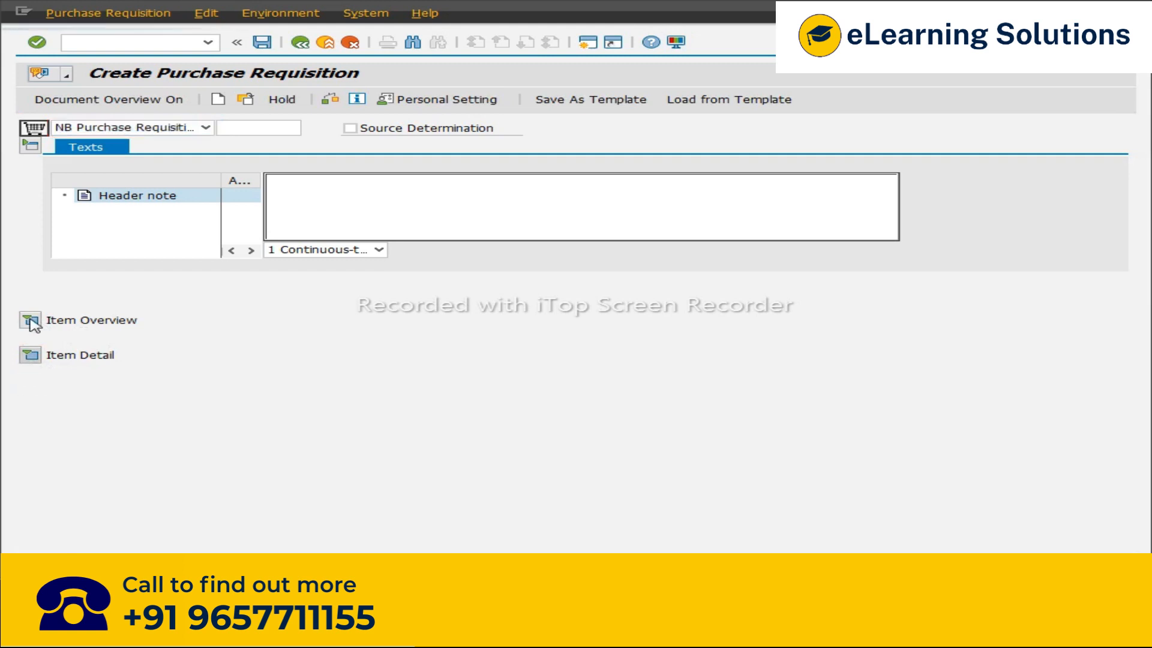
click(30, 354)
click(30, 319)
Step: Enter materials PL1001 and PL1002 in the first two requisition item rows
click(235, 358)
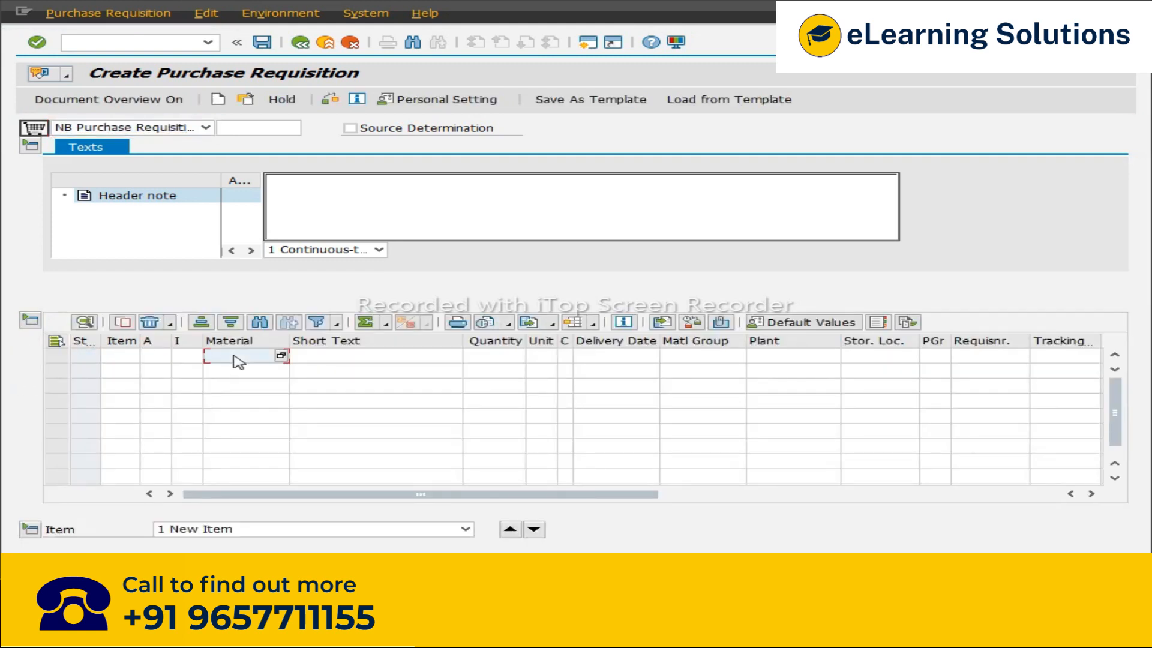
text(d)
click(242, 378)
text(pl1002)
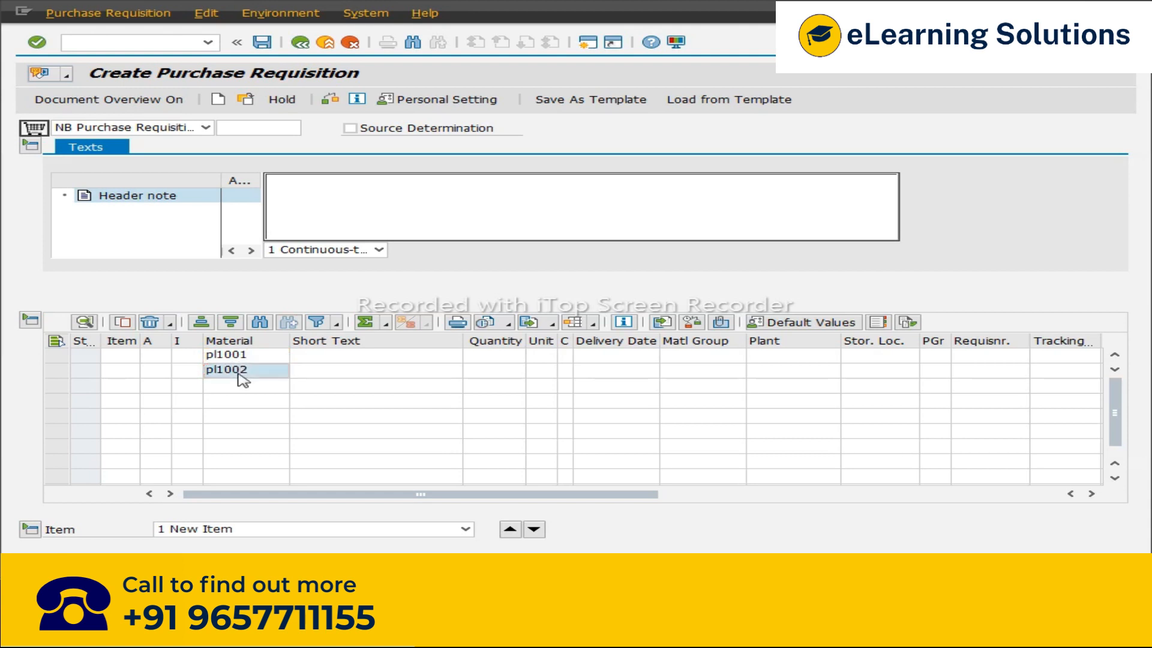
key(Return)
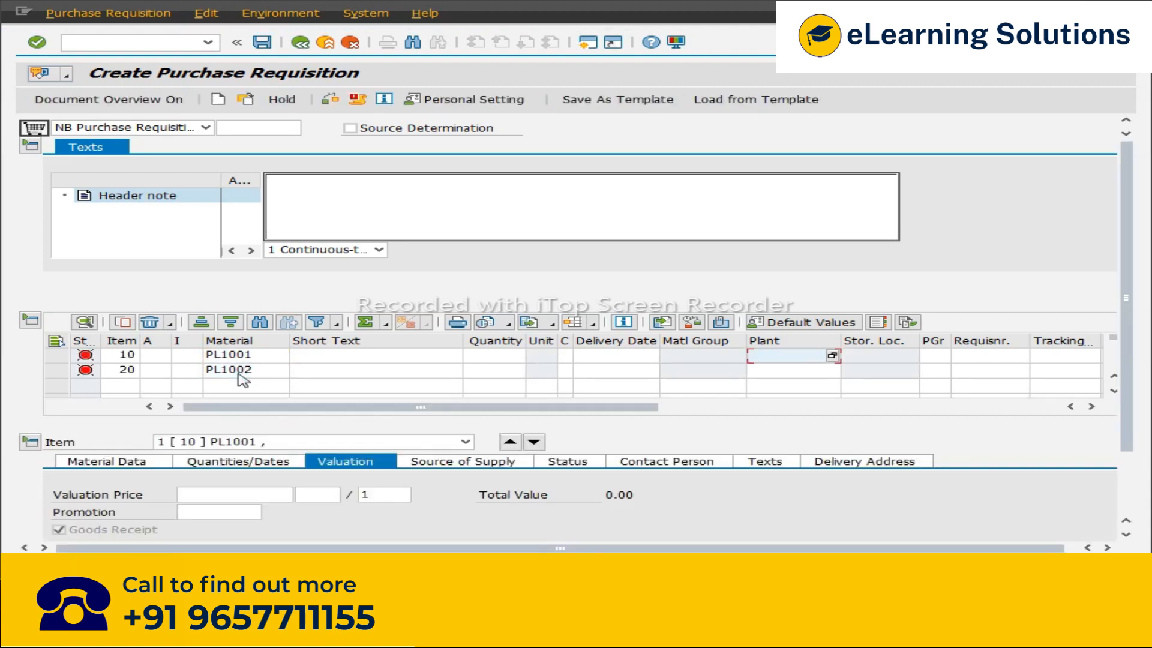
Step: Set the plant to f123 for both requisition items and confirm the entries
text(f123)
click(791, 371)
text(f12)
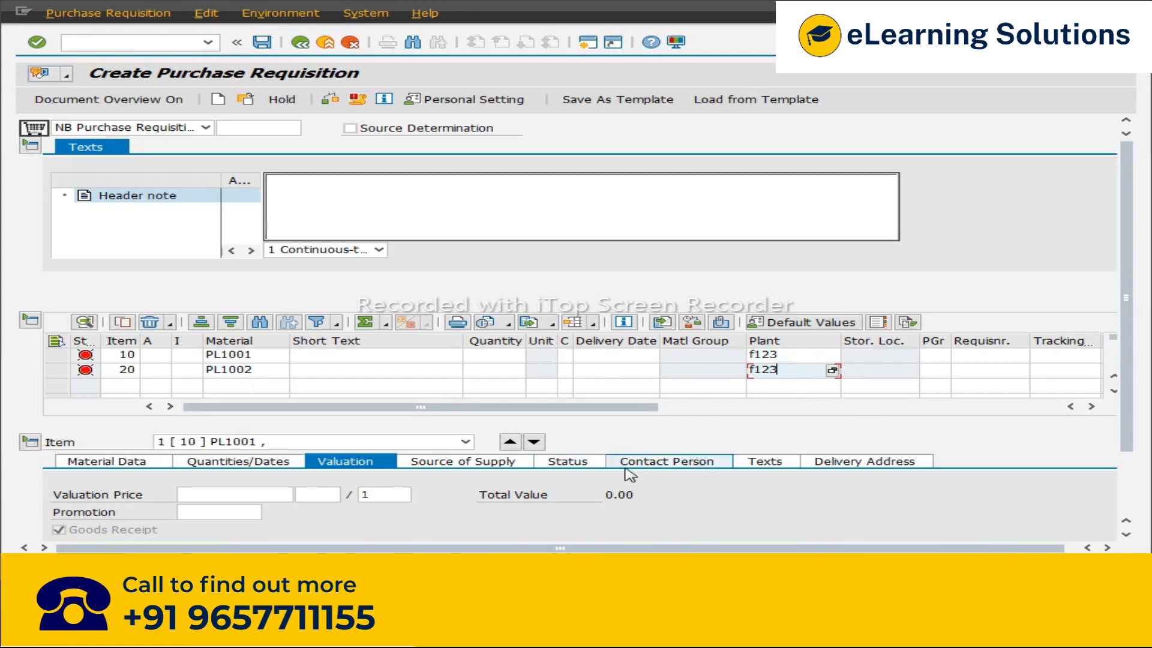
key(Return)
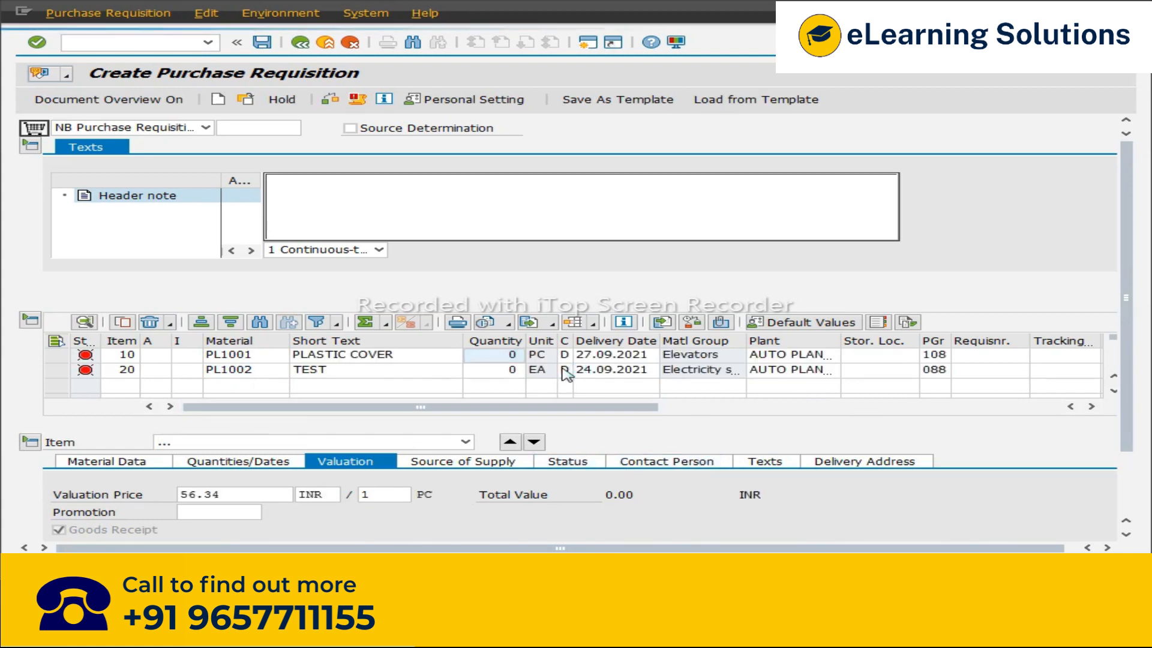
Step: Set the quantity to 1000 for item PL1001 and 500 for item PL1002 and confirm
text(1000)
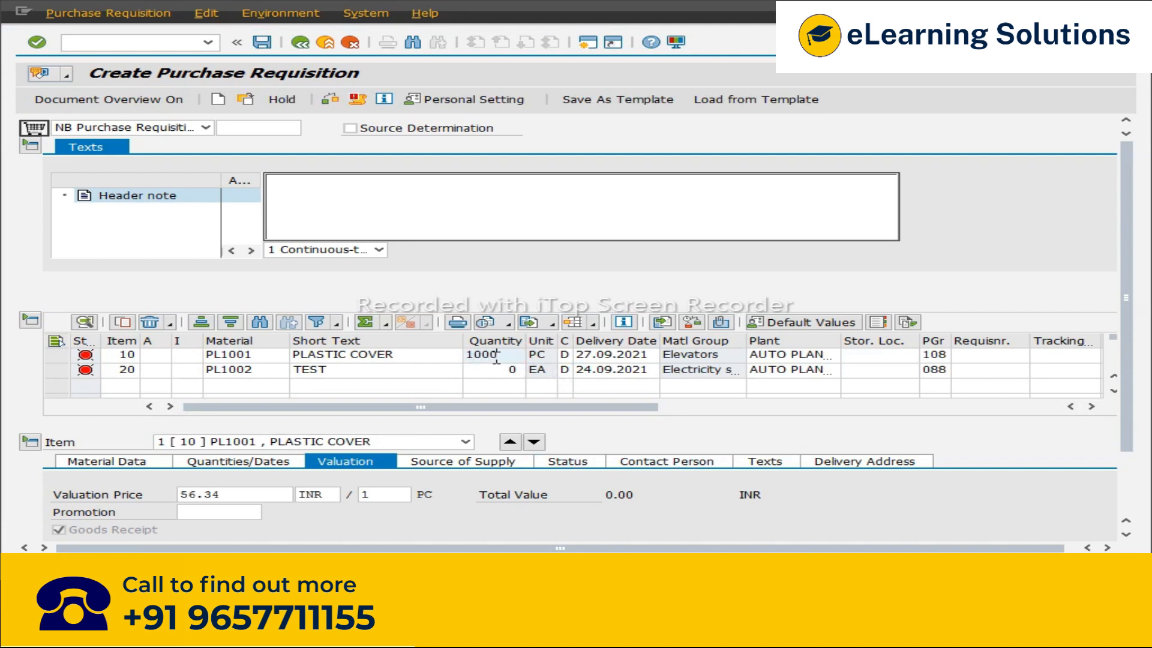
click(485, 370)
text(500)
key(Return)
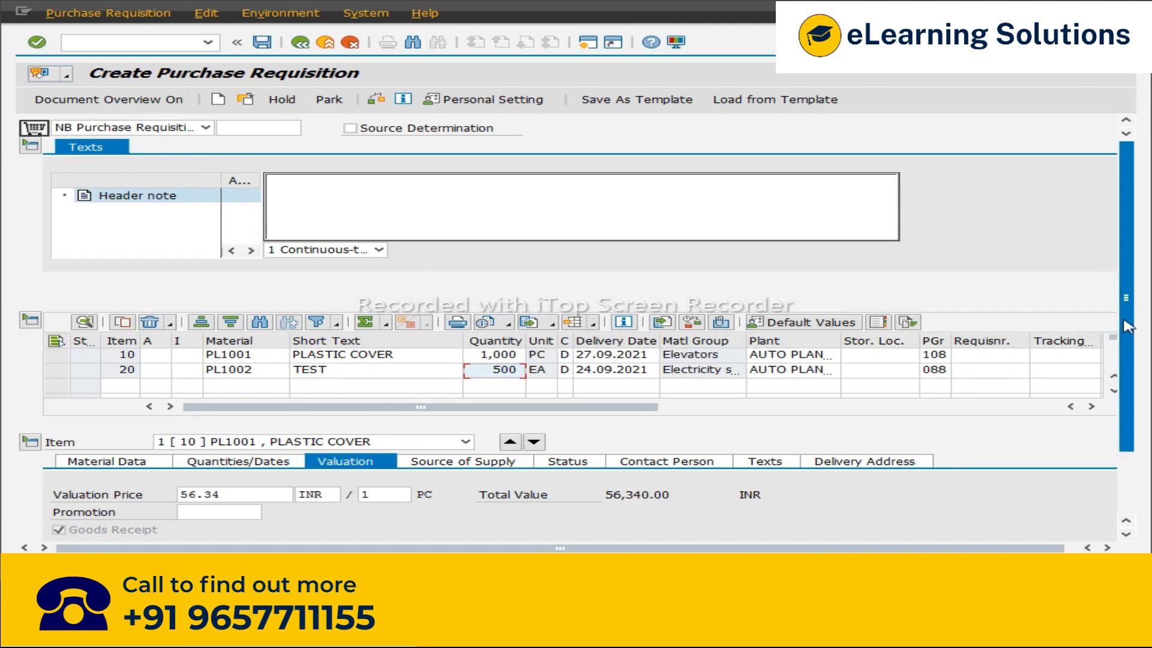
Step: Step through the requisition items to review their valuation details
scroll(1127, 327, down, 3)
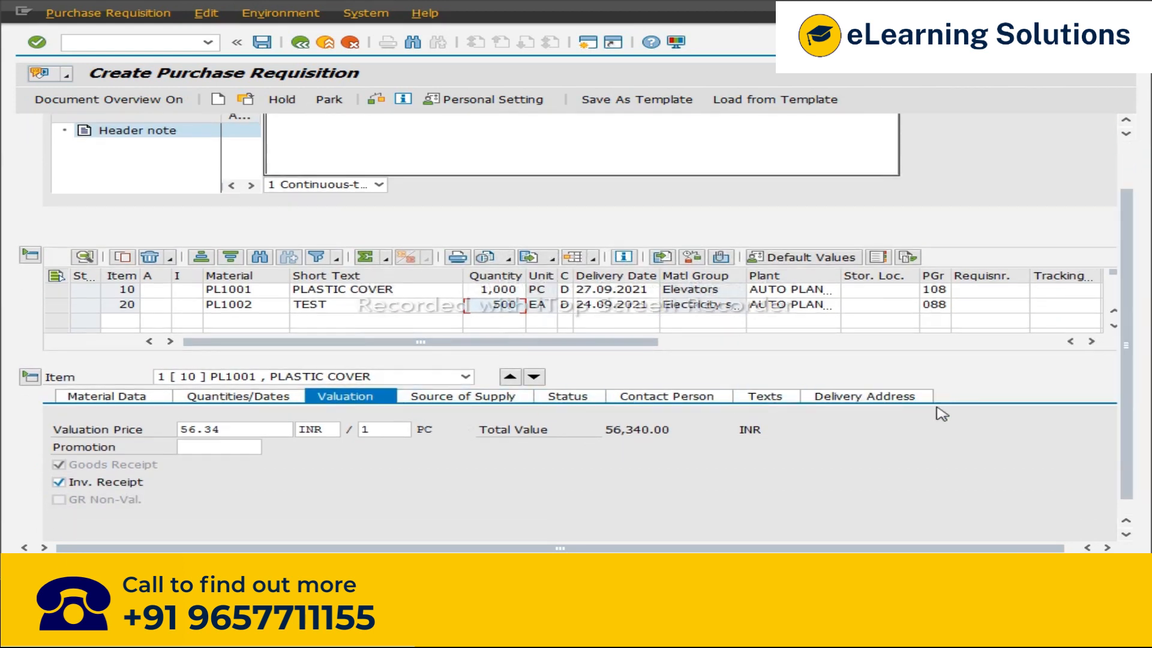
click(534, 378)
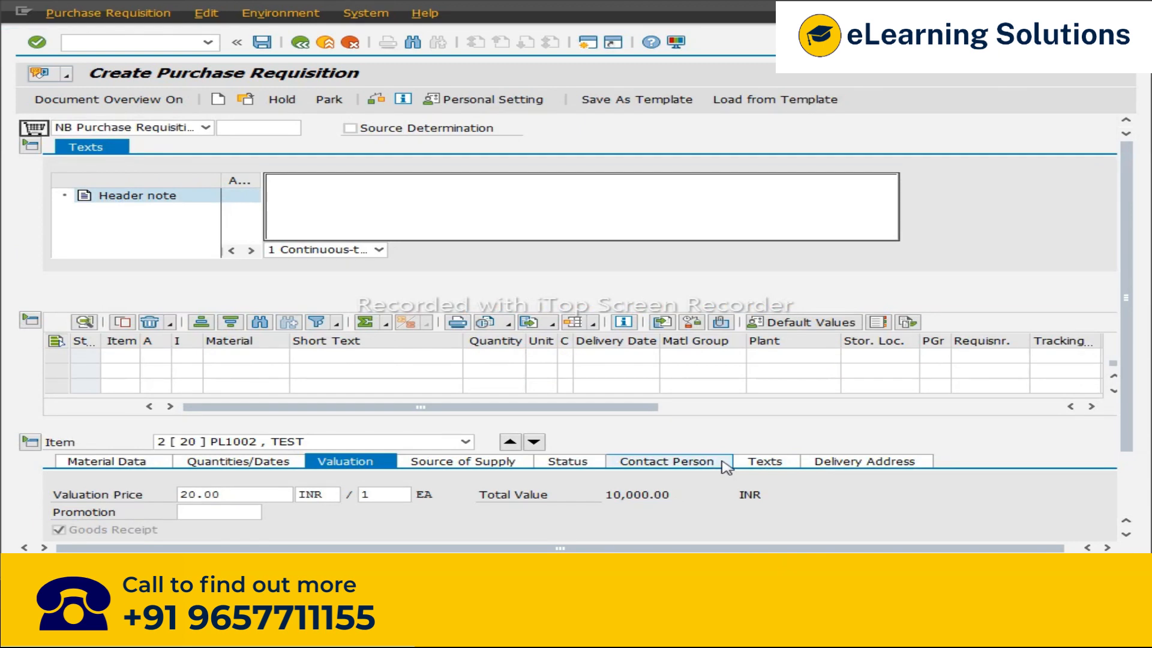
click(510, 442)
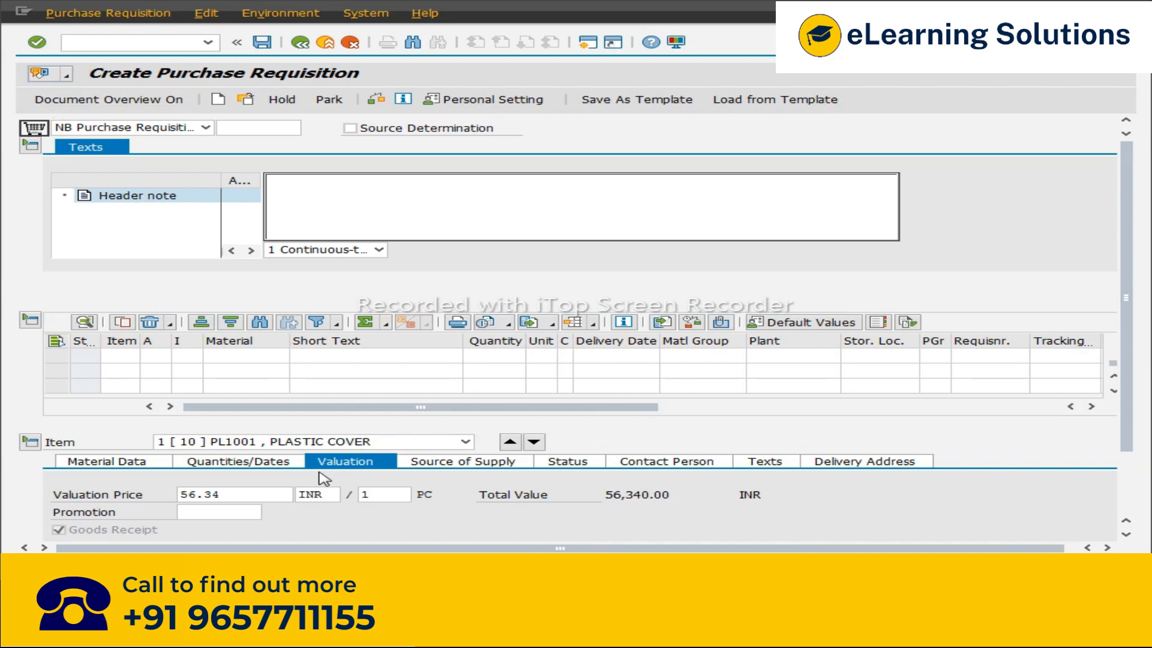
Step: Switch to Excel and review the notes on release with classification for document type ZNB
key(alt+Tab)
key(alt+Tab)
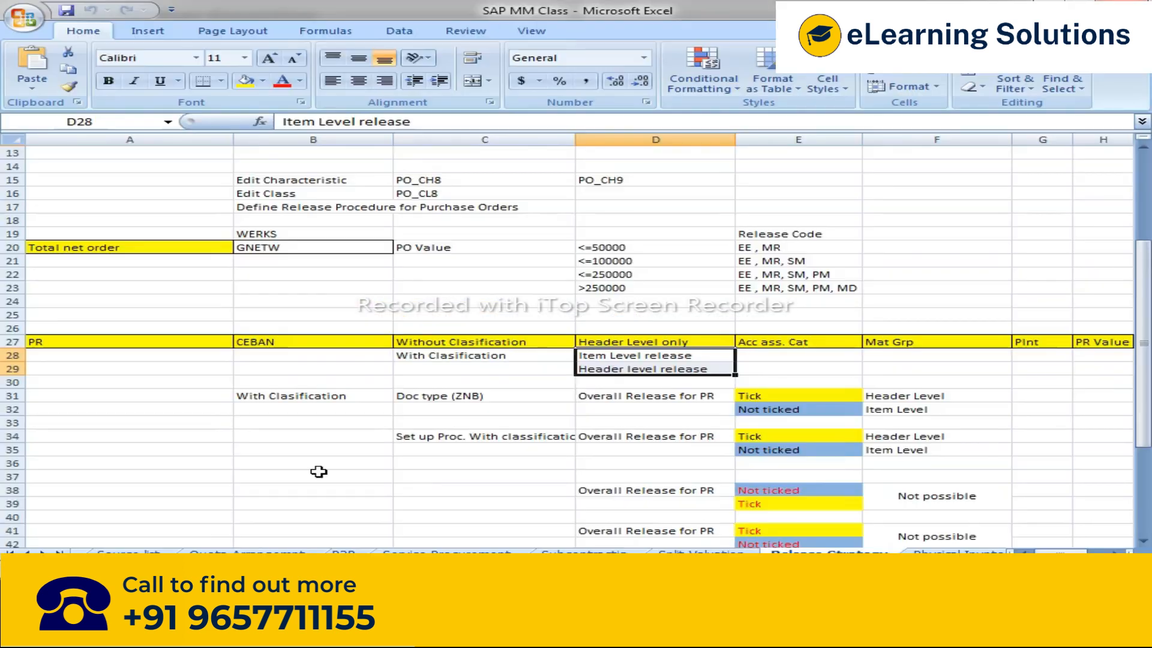
scroll(686, 451, down, 3)
scroll(686, 451, down, 1)
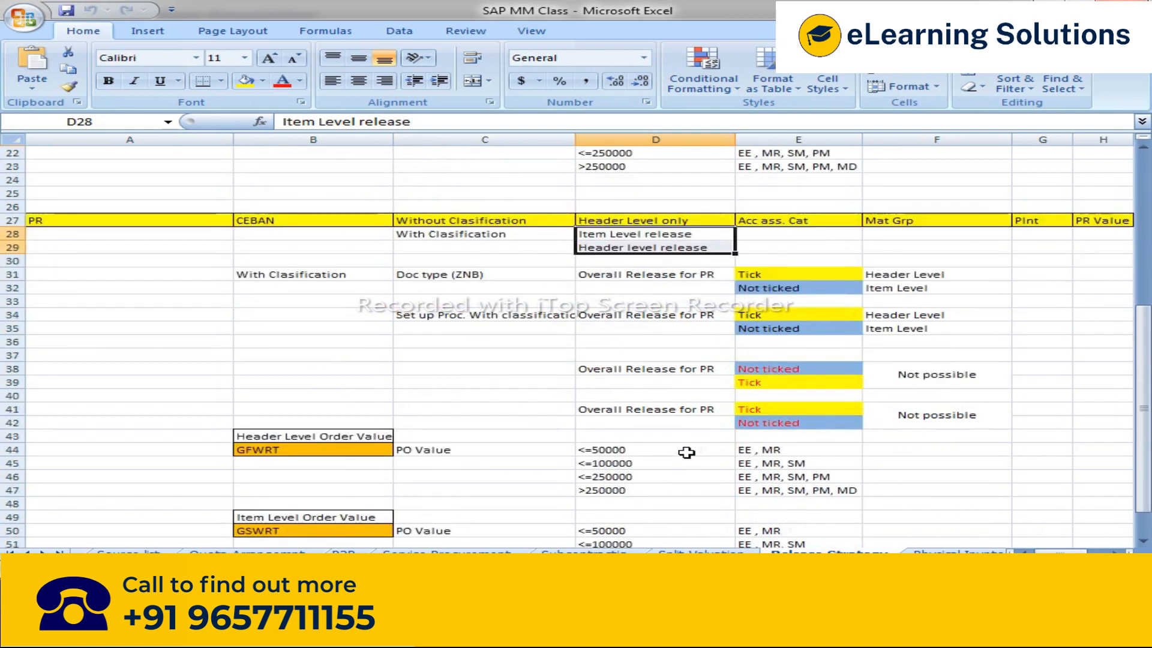
click(306, 276)
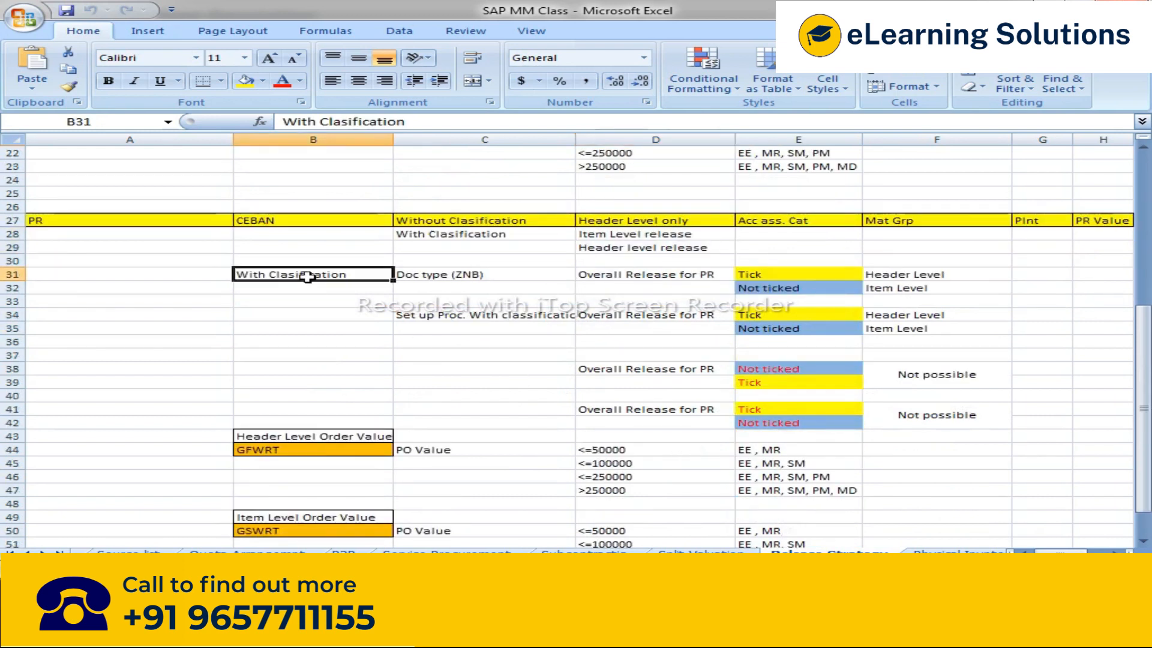
click(441, 270)
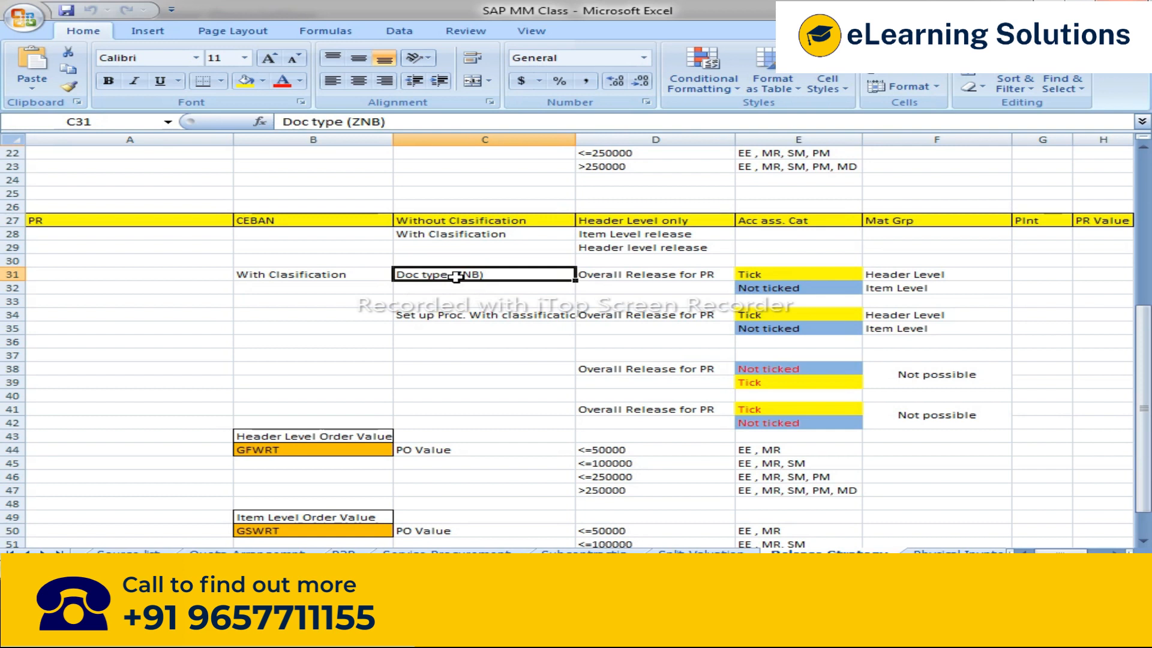
Step: Return to the SAP IMG and open Define Document Types for purchase requisitions
key(alt+Tab)
key(alt+Tab)
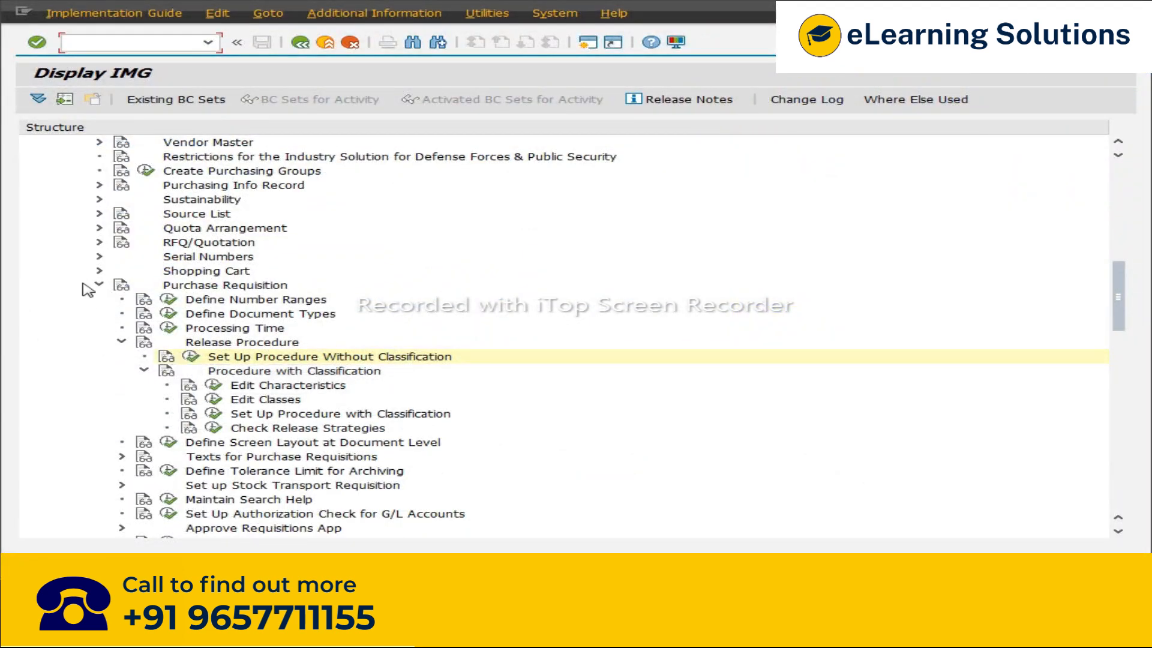
click(185, 289)
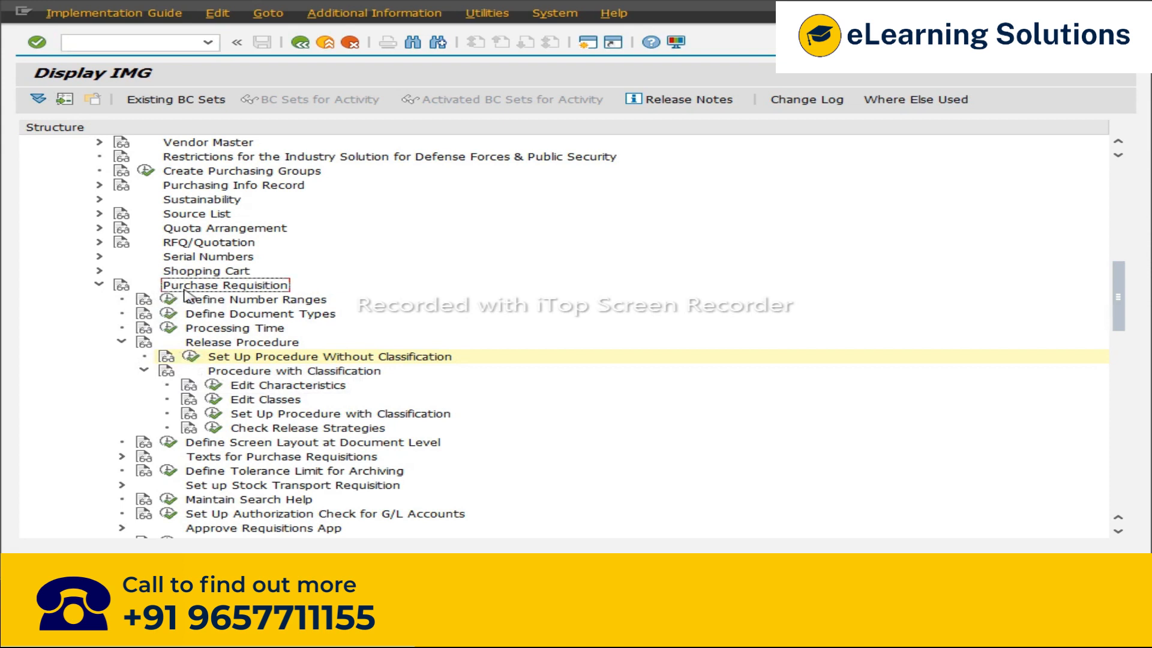
click(192, 318)
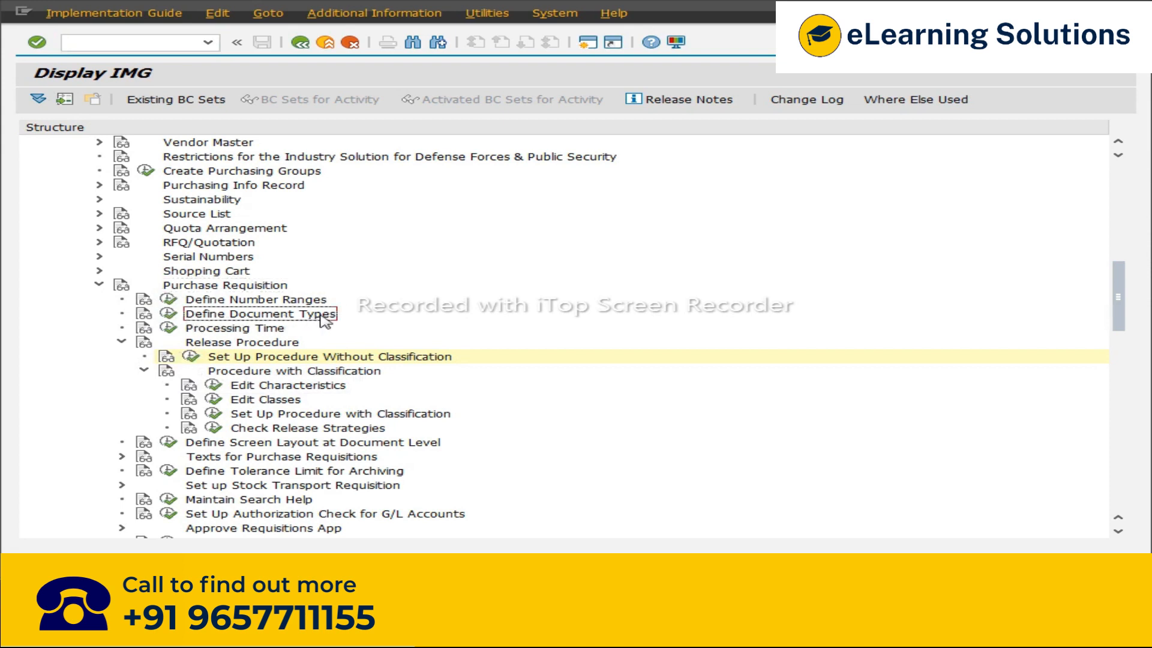
click(145, 371)
click(122, 341)
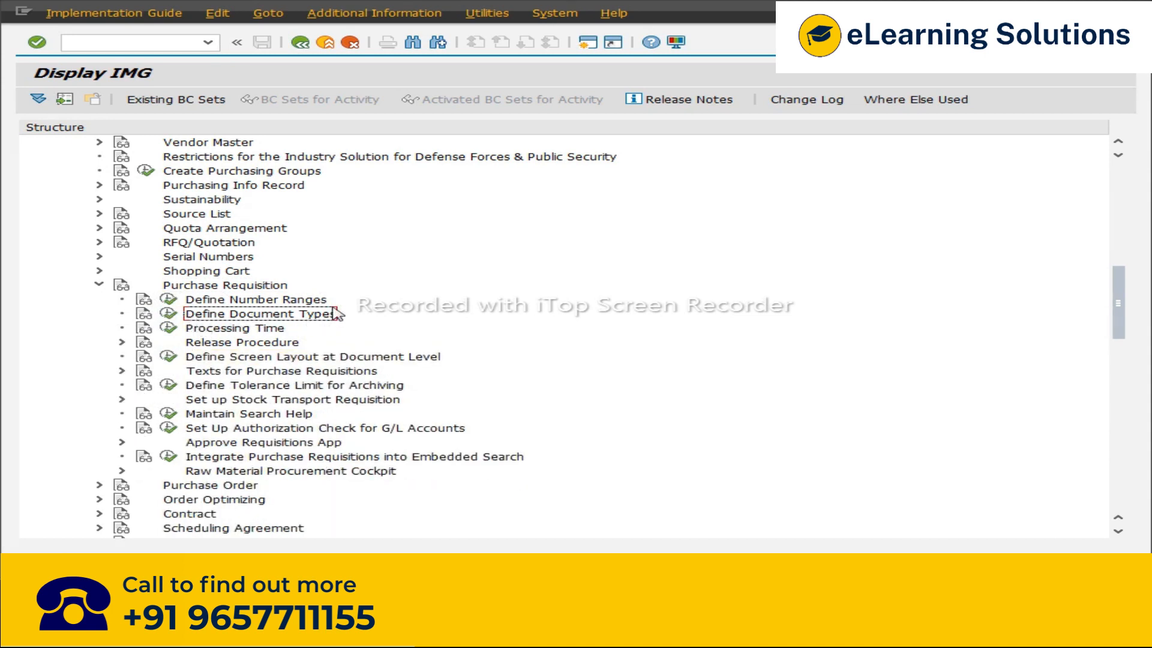
click(169, 314)
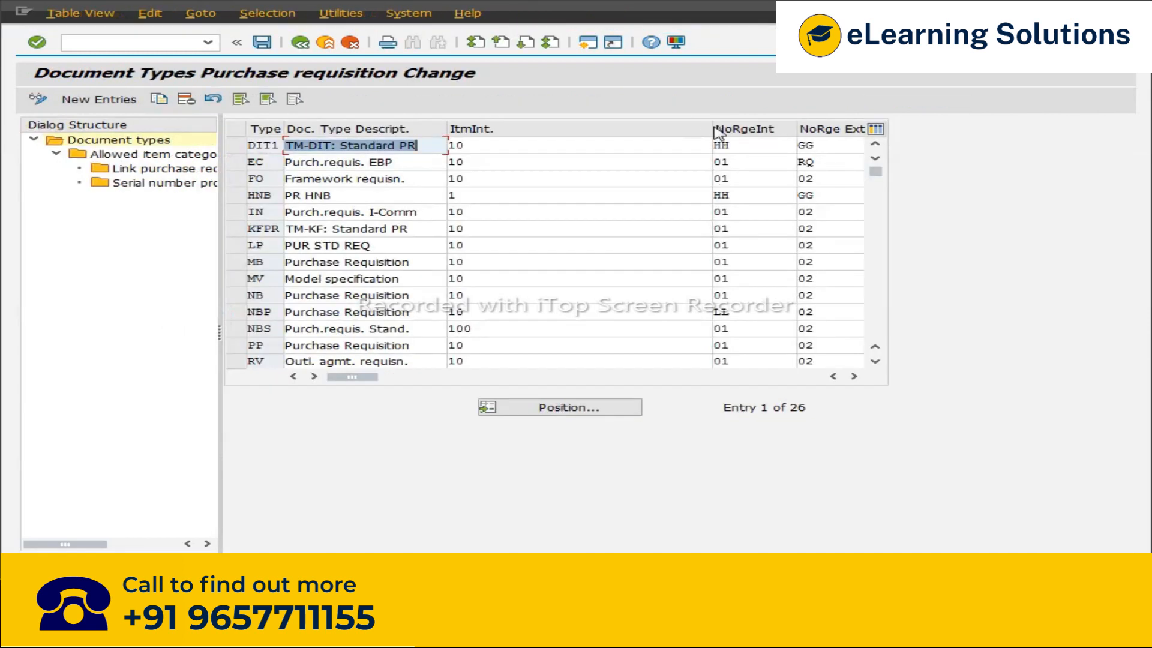
Step: Position the list on document type NB, inspect its Overall Rel. for PReq indicator and exit
click(541, 408)
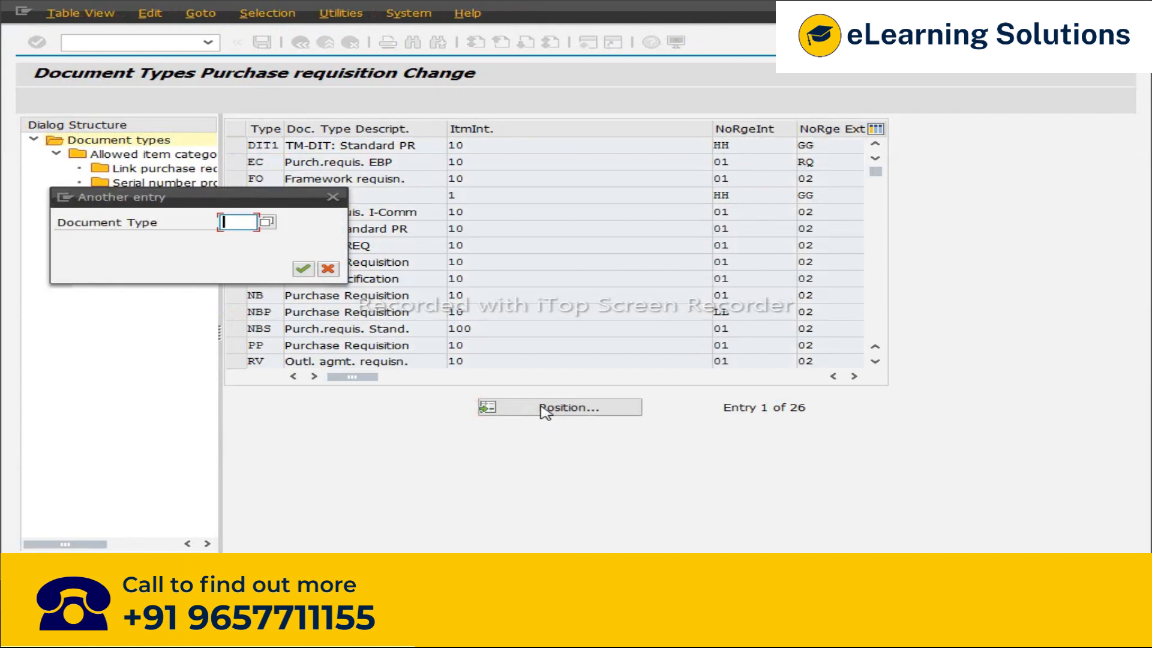
click(303, 269)
click(236, 146)
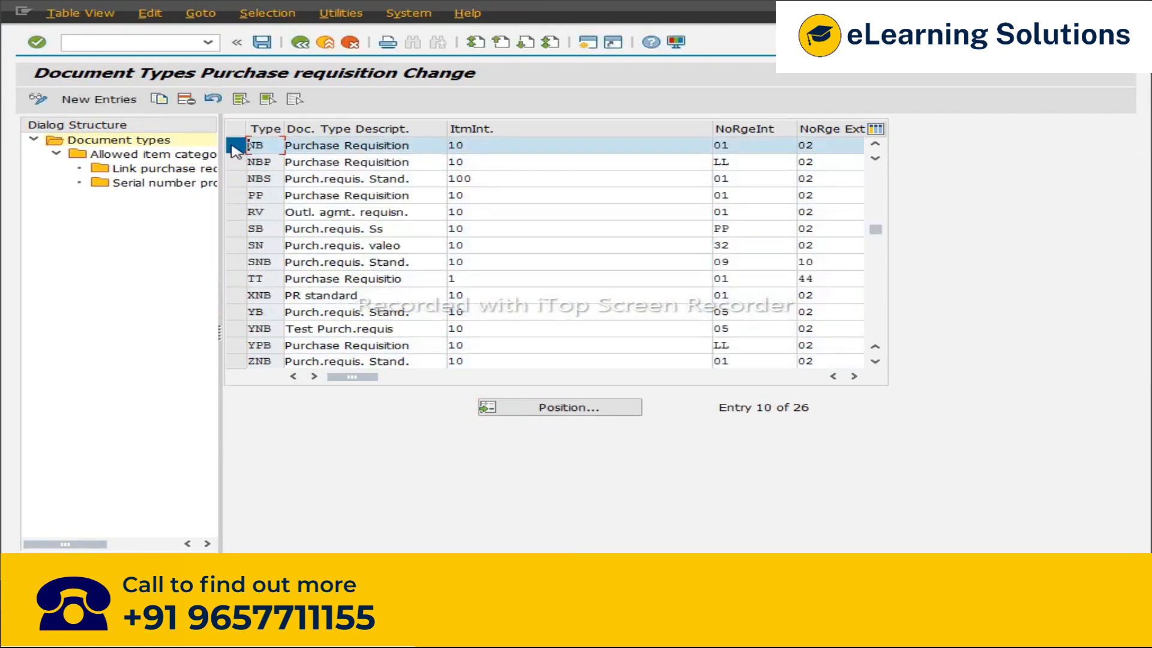
drag(449, 128, 424, 129)
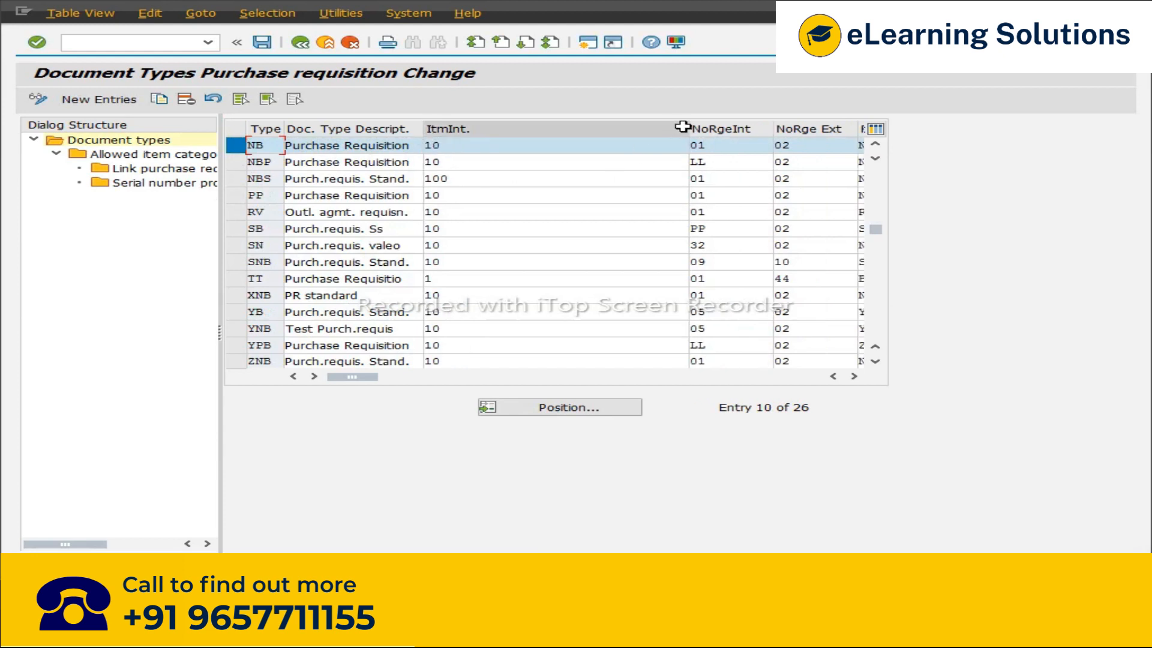
drag(687, 128, 493, 129)
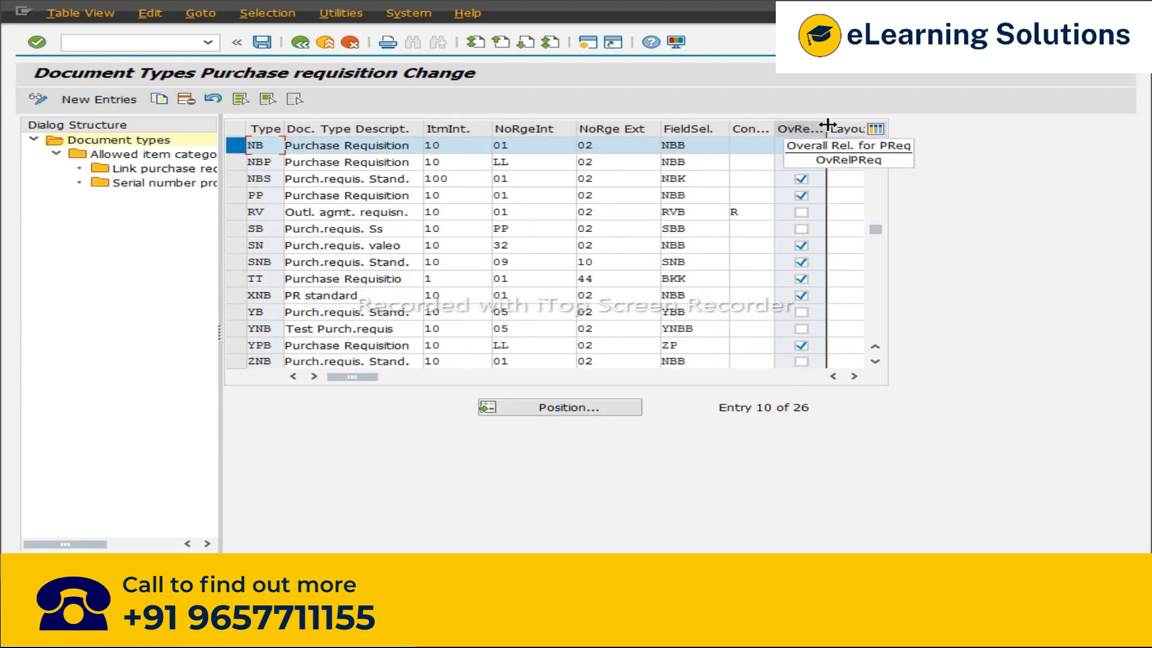
drag(824, 124, 851, 124)
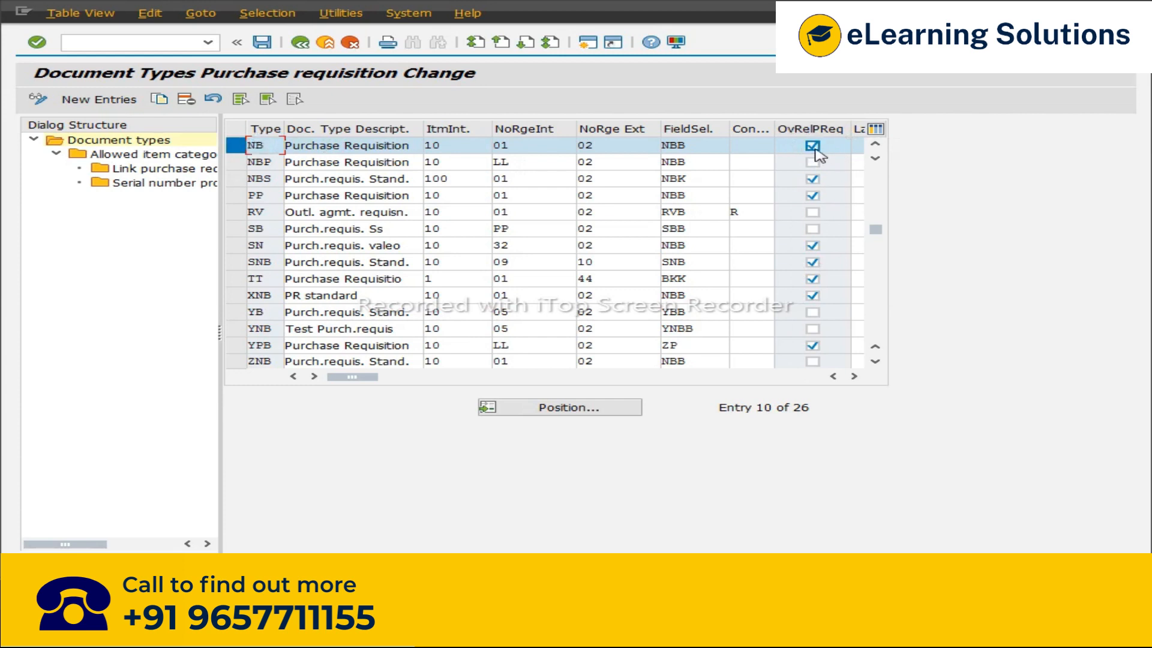
click(813, 146)
click(300, 43)
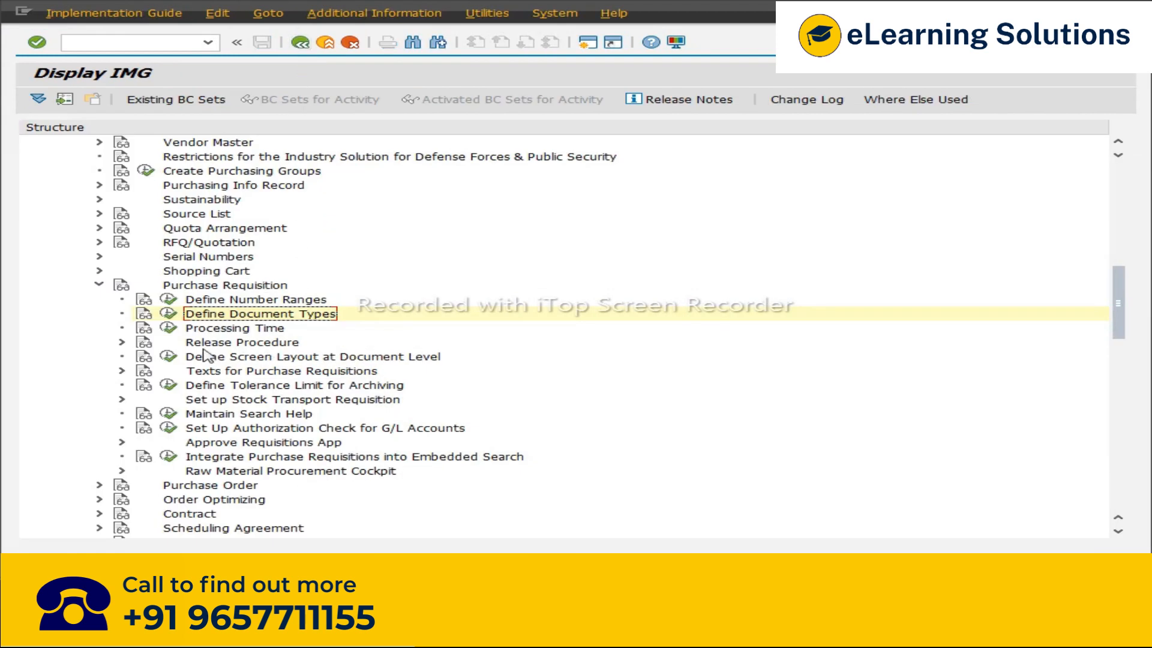
Step: Expand the release procedure with classification and open Edit Characteristics
click(122, 343)
click(240, 373)
click(143, 371)
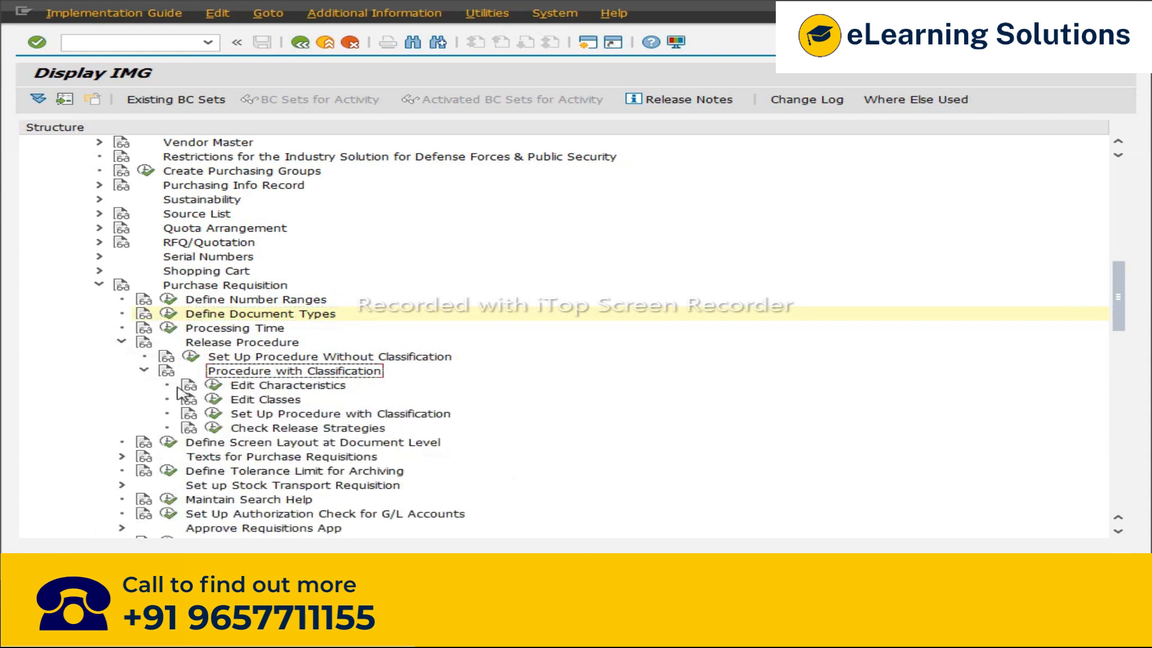
click(214, 386)
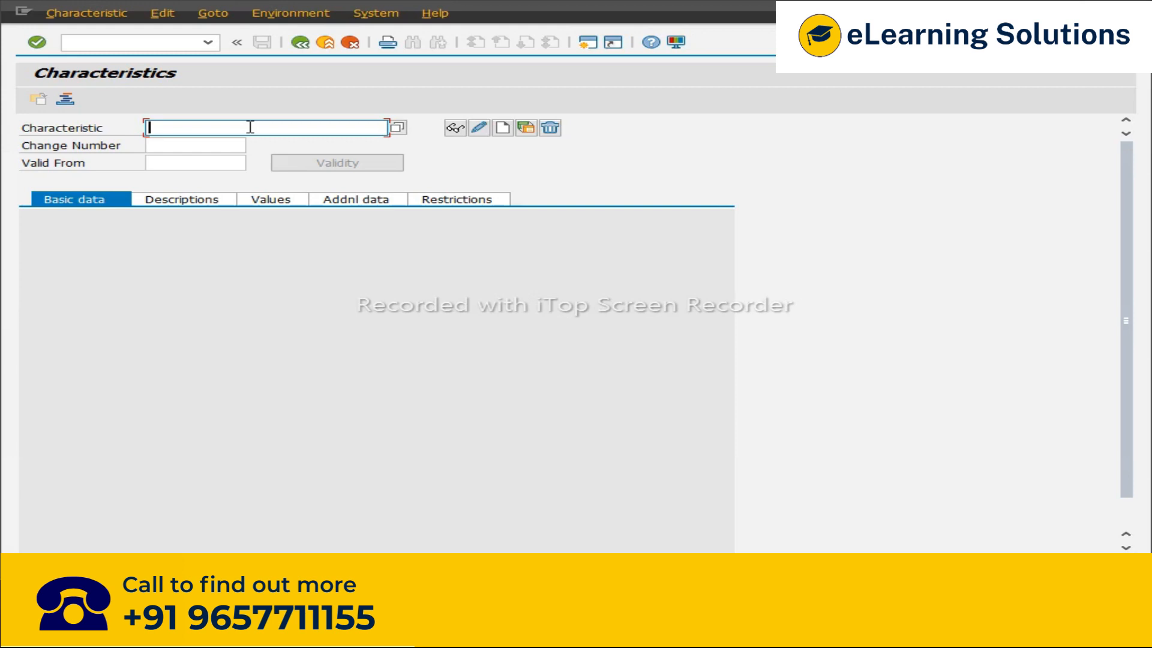
Step: Enter characteristic CHAR_PLI123_PR and select its name in the field
text(ch)
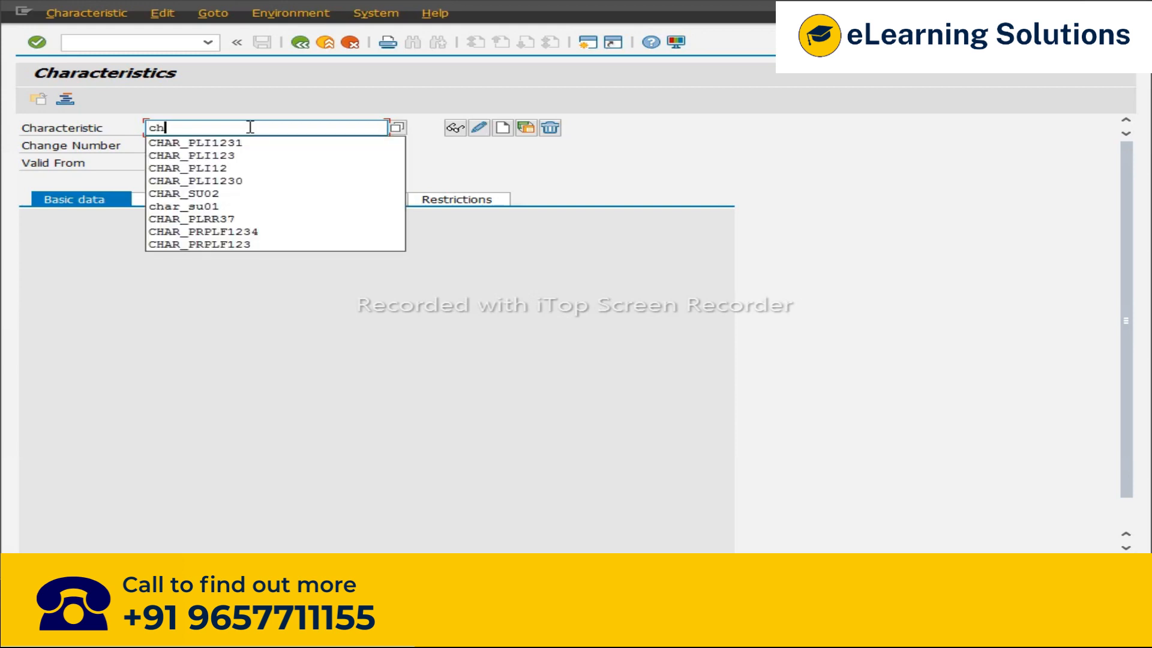
key(BackSpace)
text(HAR_PL)
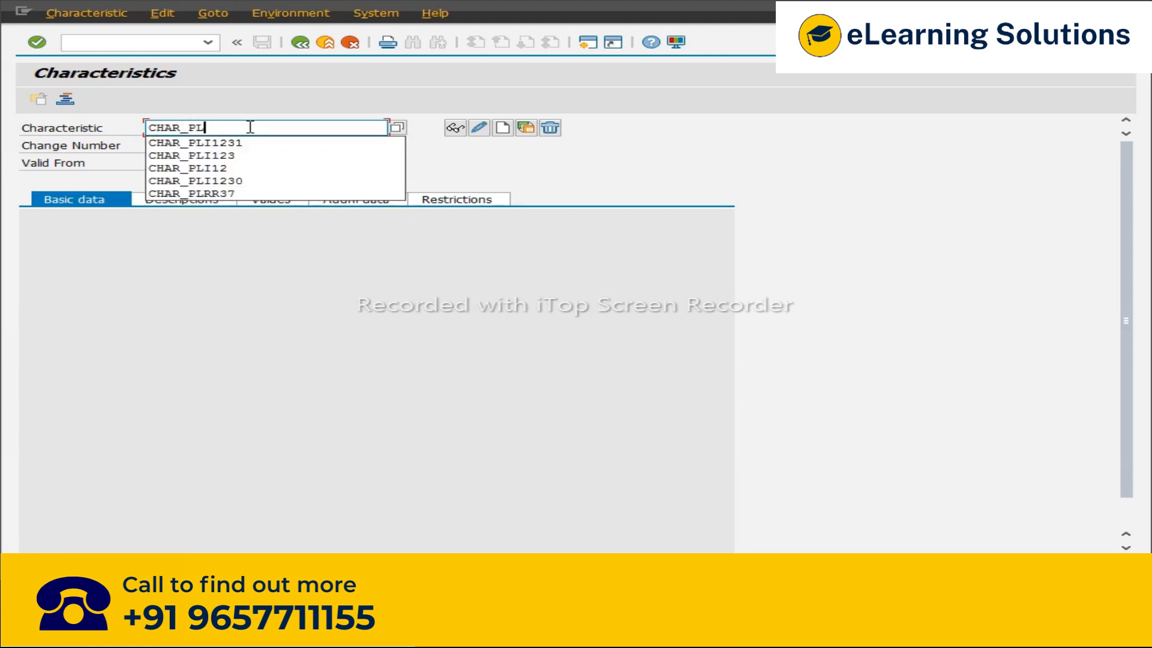
text(I12)
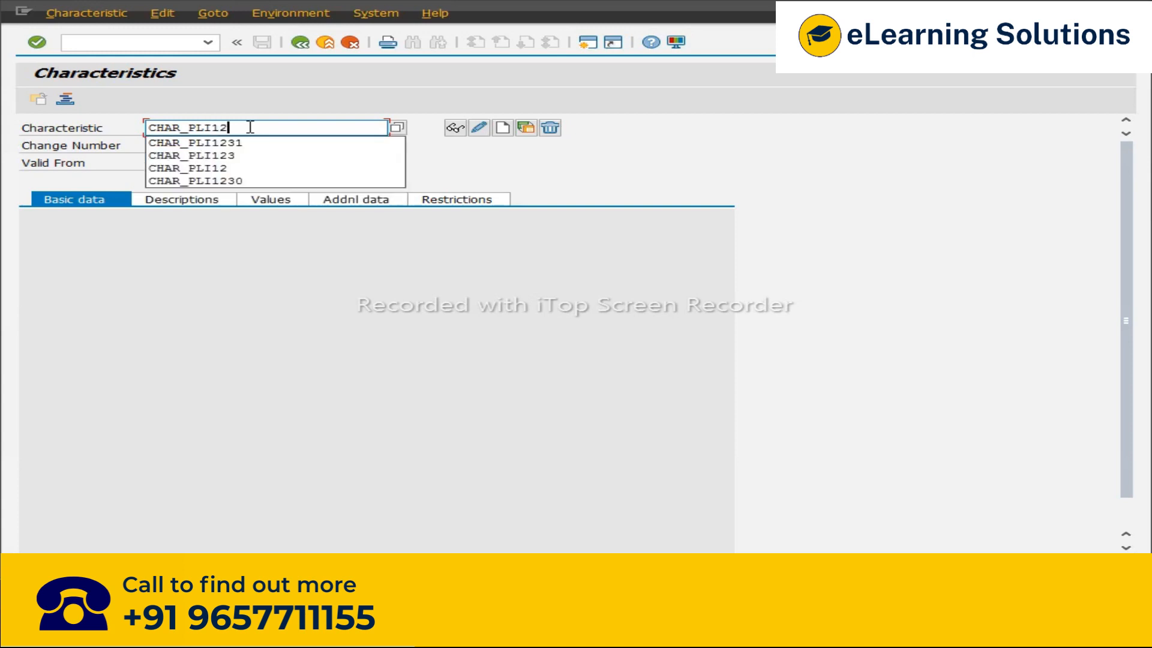
text(3_PR)
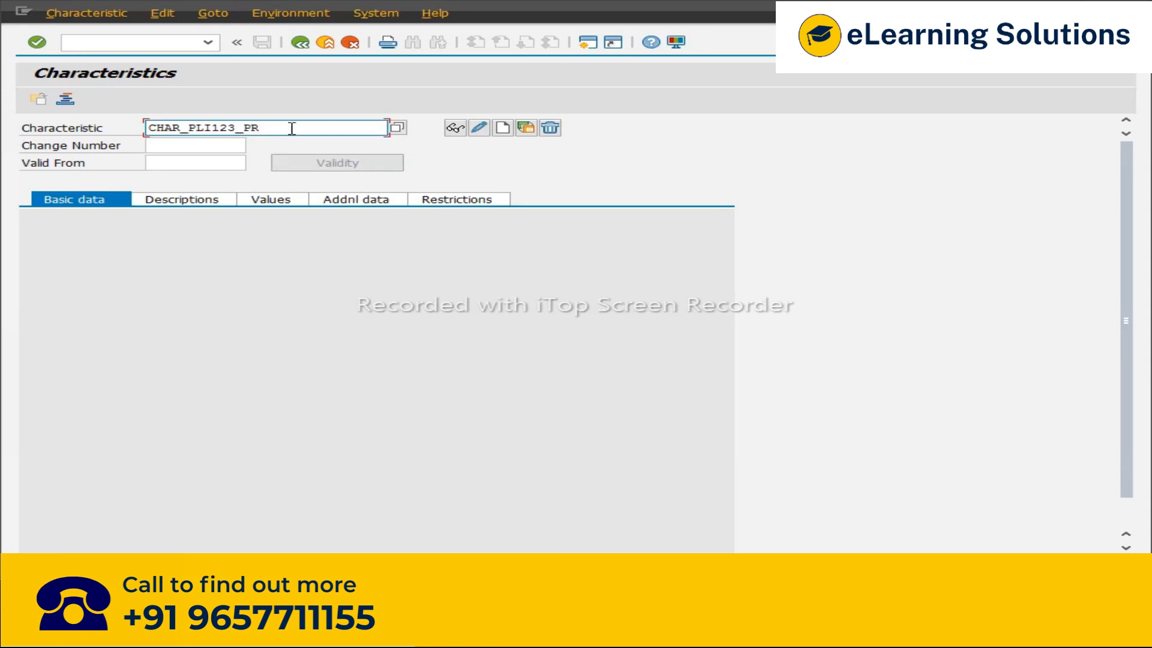
drag(261, 127, 110, 127)
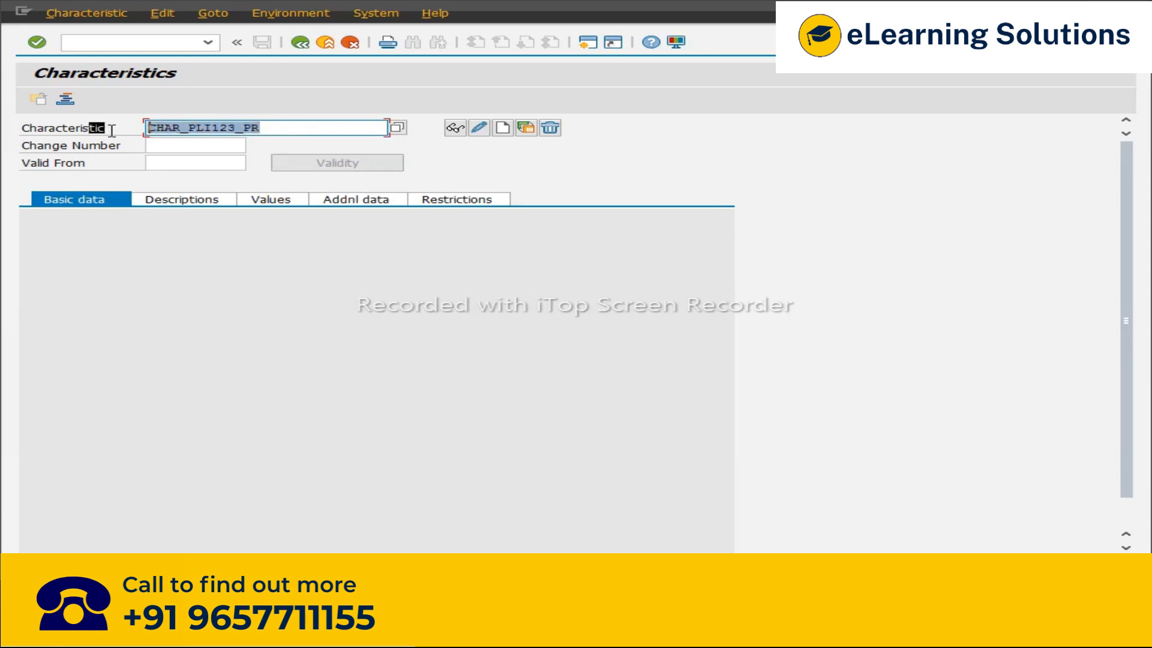
click(150, 127)
drag(276, 127, 147, 129)
click(402, 180)
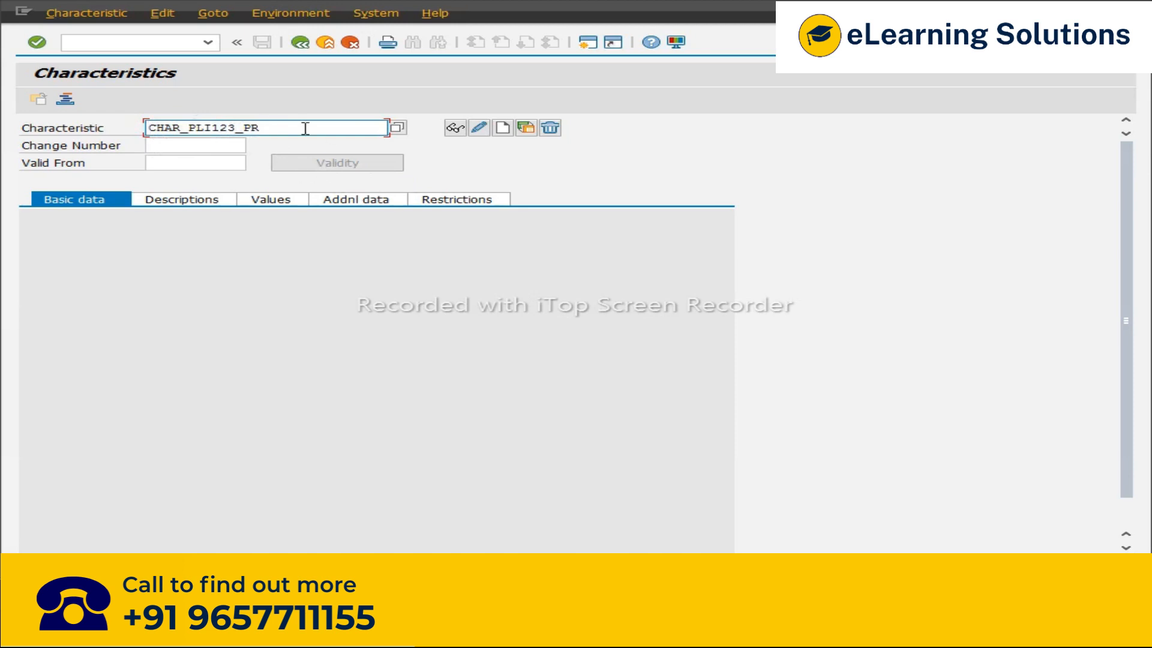
Step: Open a new session, switch to it and start transaction SE11
click(591, 47)
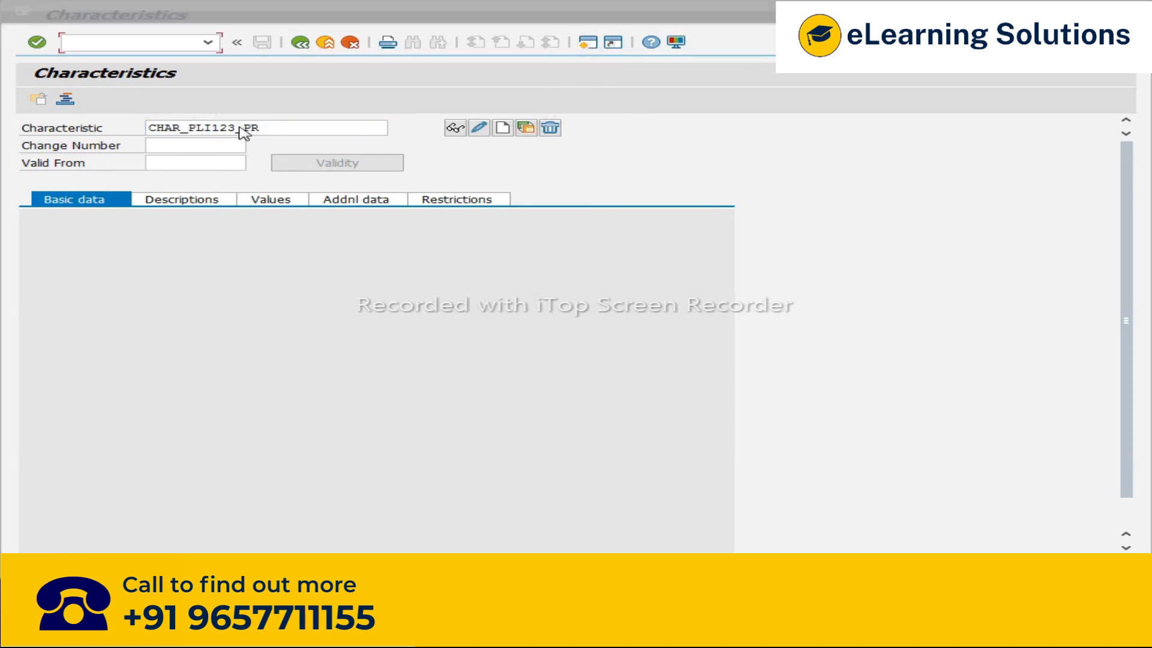
click(270, 631)
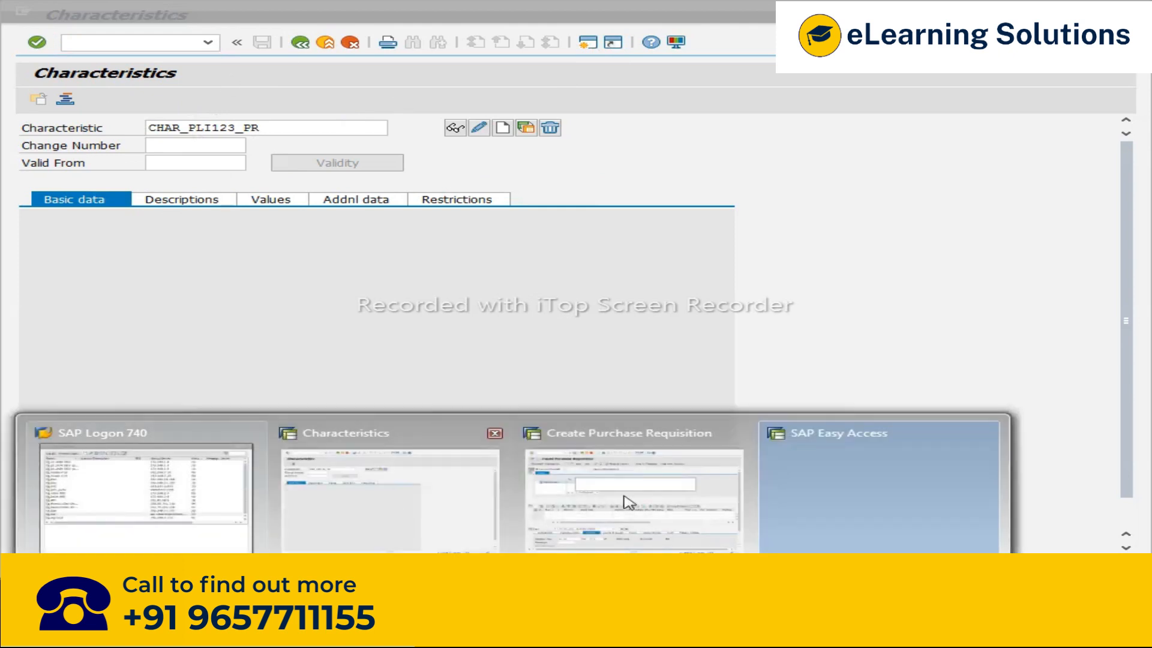
click(983, 434)
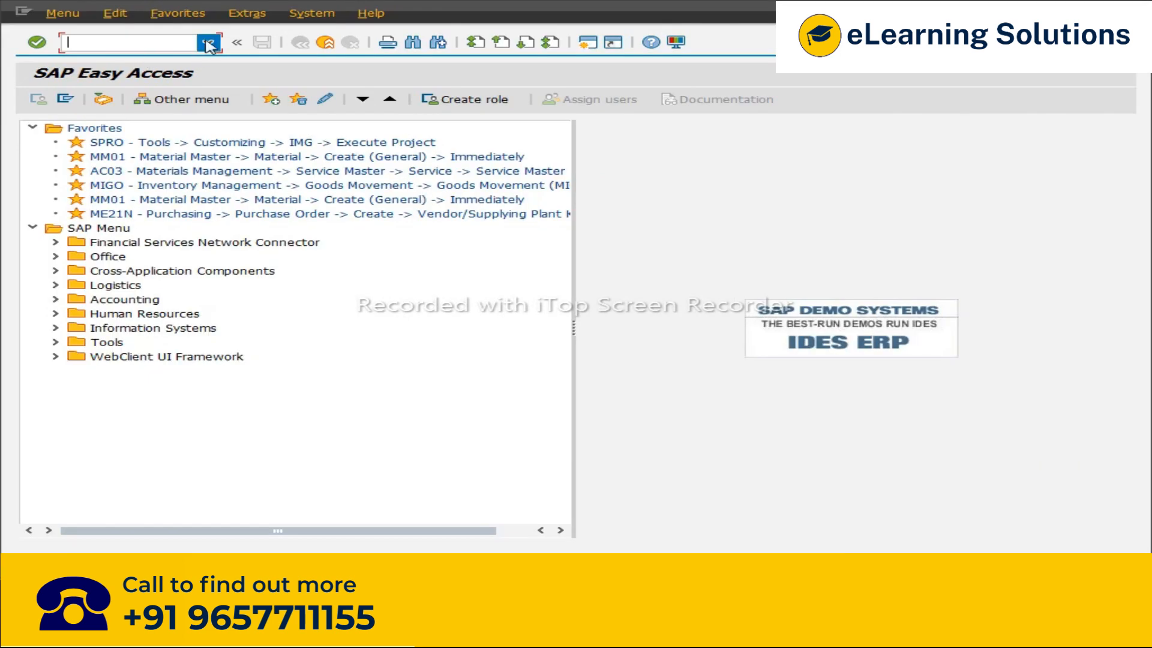
text(SE11)
key(Return)
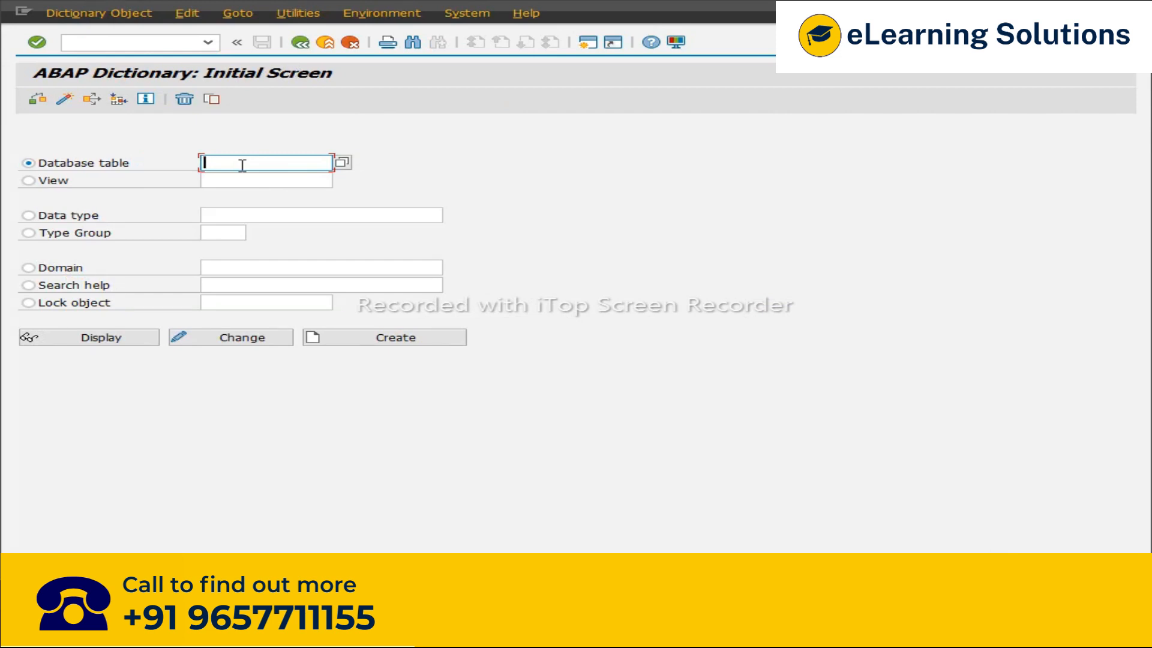
Step: Display the database structure CEBAN in the ABAP Dictionary
text(CE)
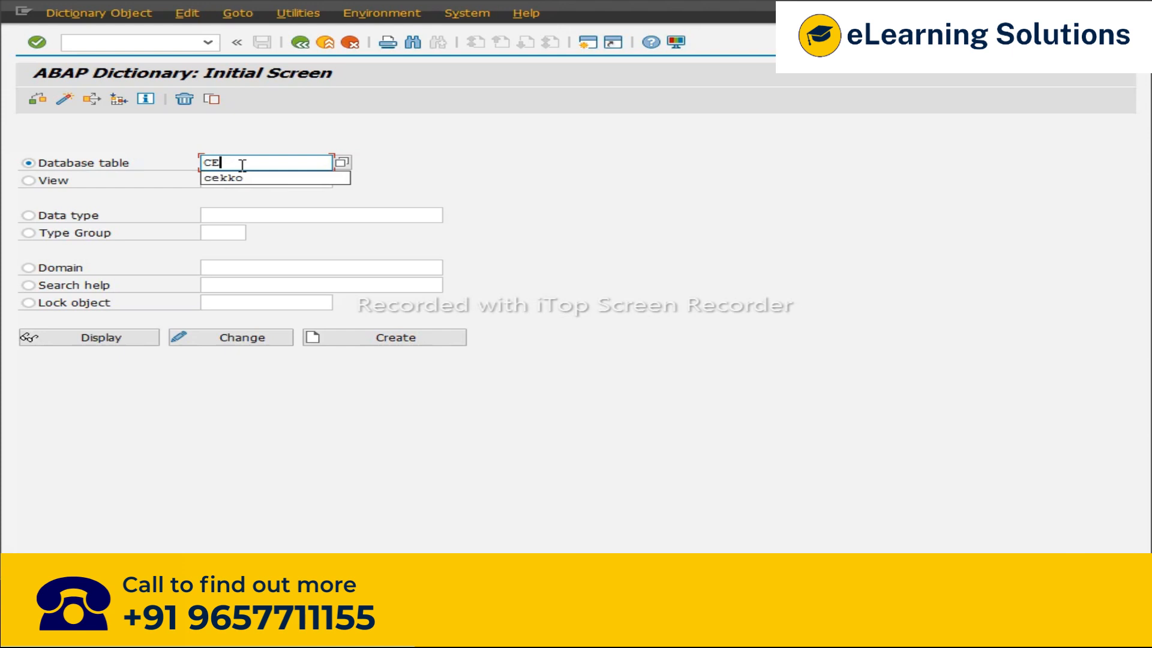
text(KKO)
key(BackSpace)
key(BackSpace)
key(BackSpace)
text(BAN)
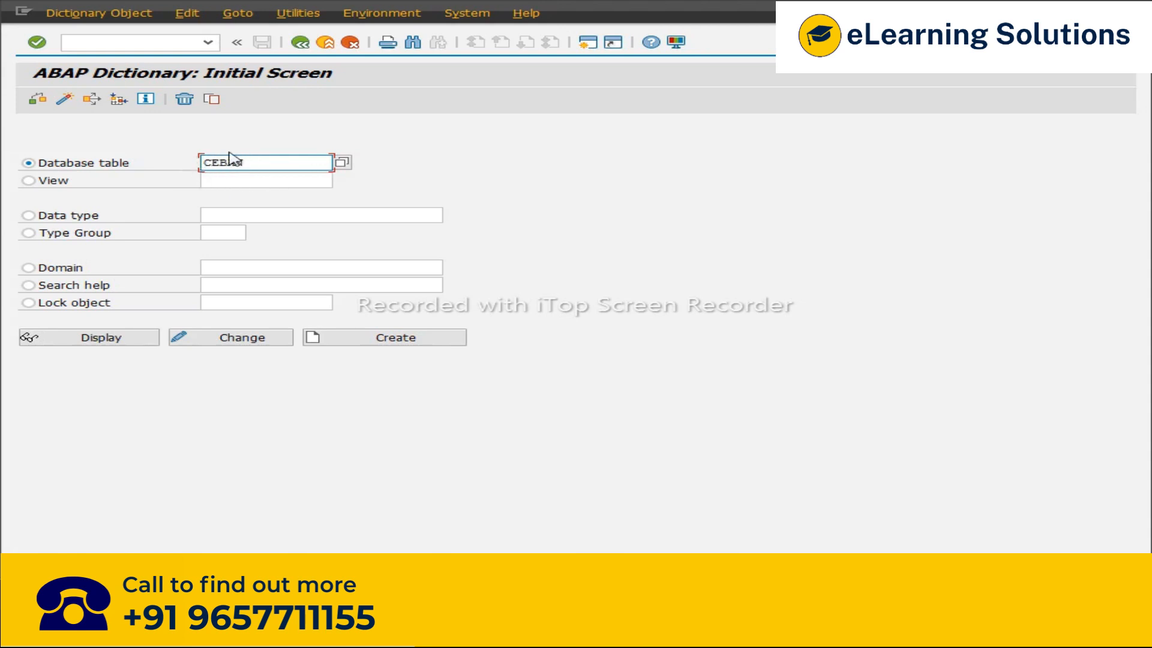
click(102, 340)
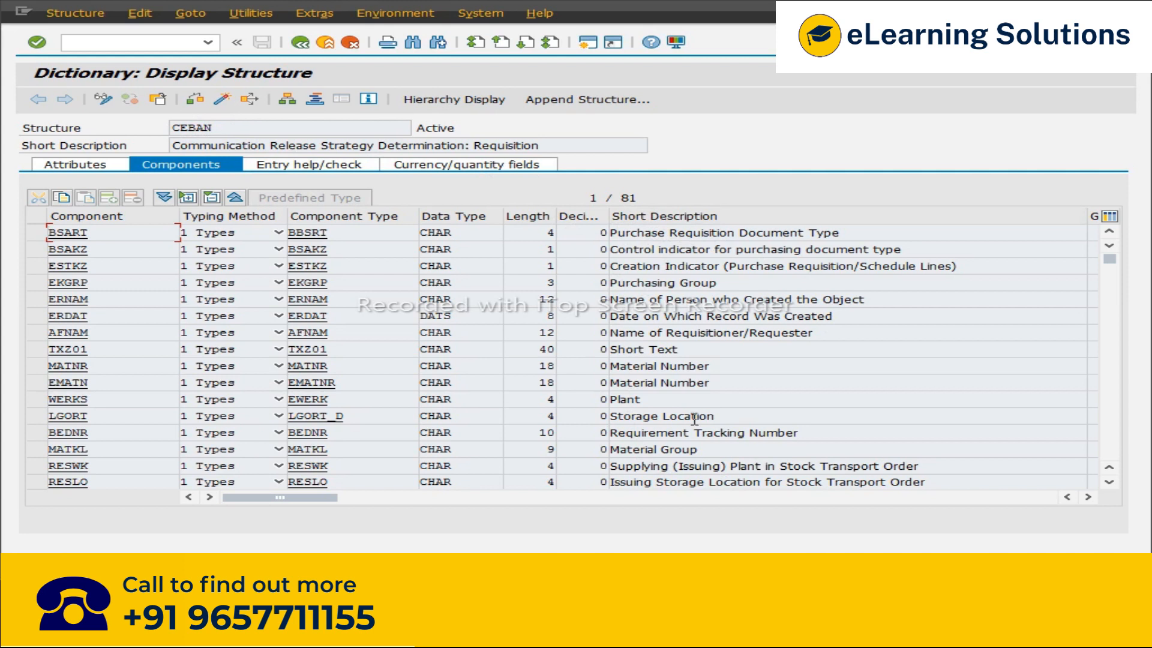
Step: Select the plant field WERKS in structure CEBAN and switch back to the Characteristics session
click(658, 399)
drag(657, 399, 603, 401)
click(603, 400)
drag(90, 400, 47, 400)
click(49, 400)
double_click(49, 400)
click(49, 400)
click(222, 600)
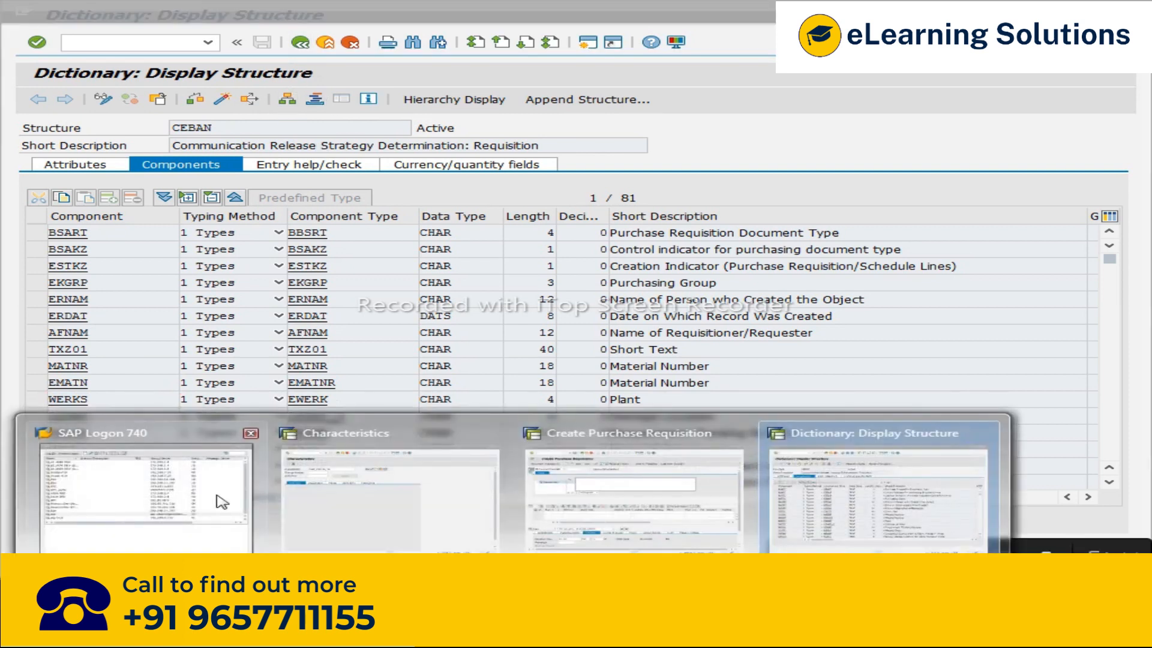
click(441, 505)
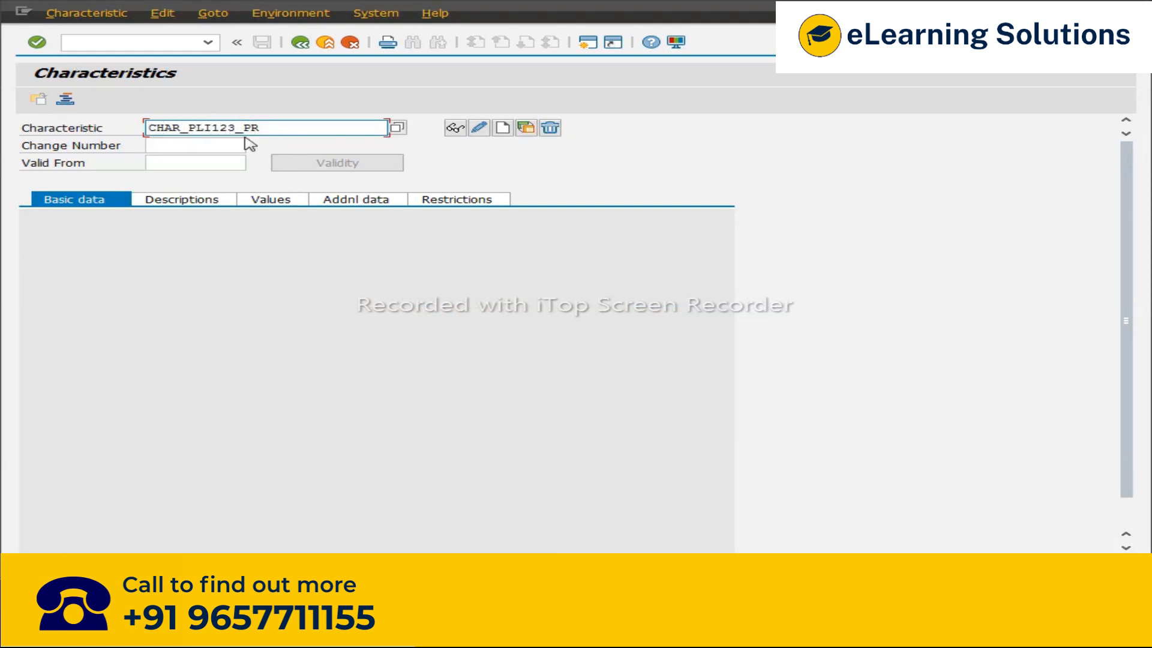
Step: Create characteristic CHAR_PLI123_PR referencing table CEBAN and field WERKS, accepting the ABAP dictionary format
click(506, 129)
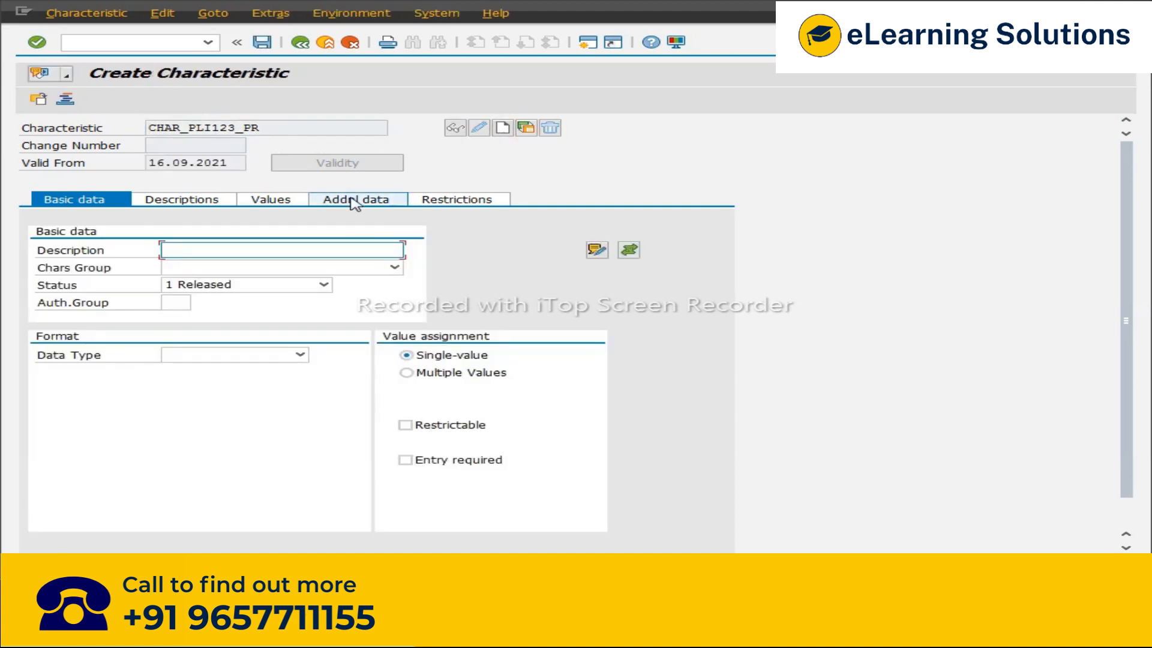
click(354, 202)
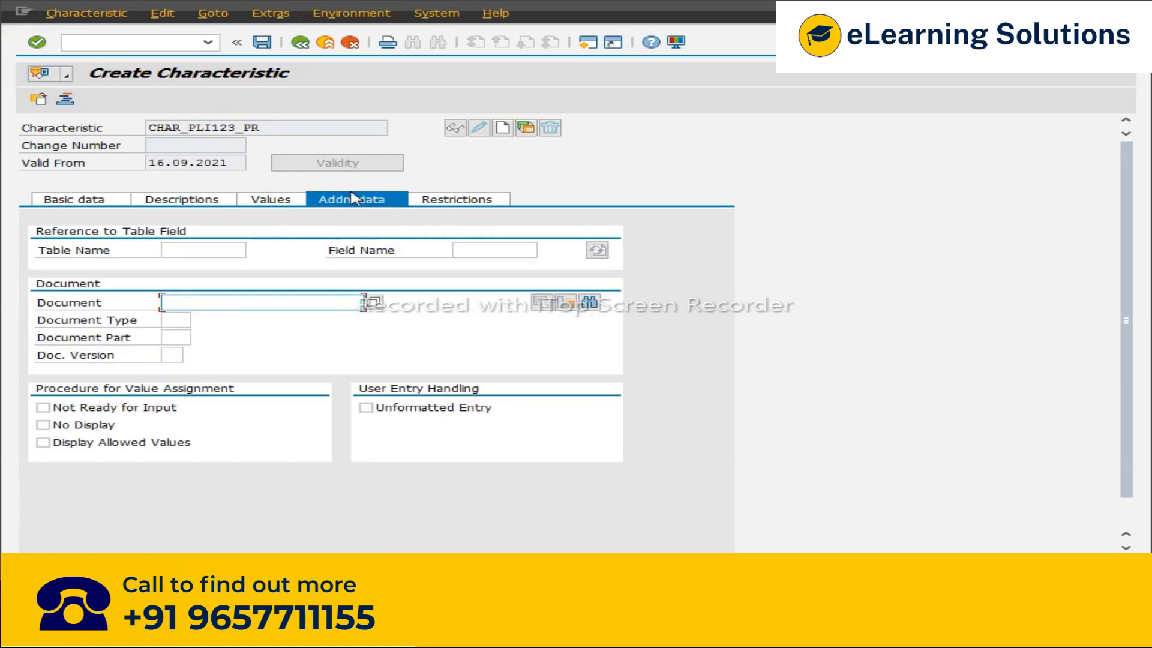
click(223, 250)
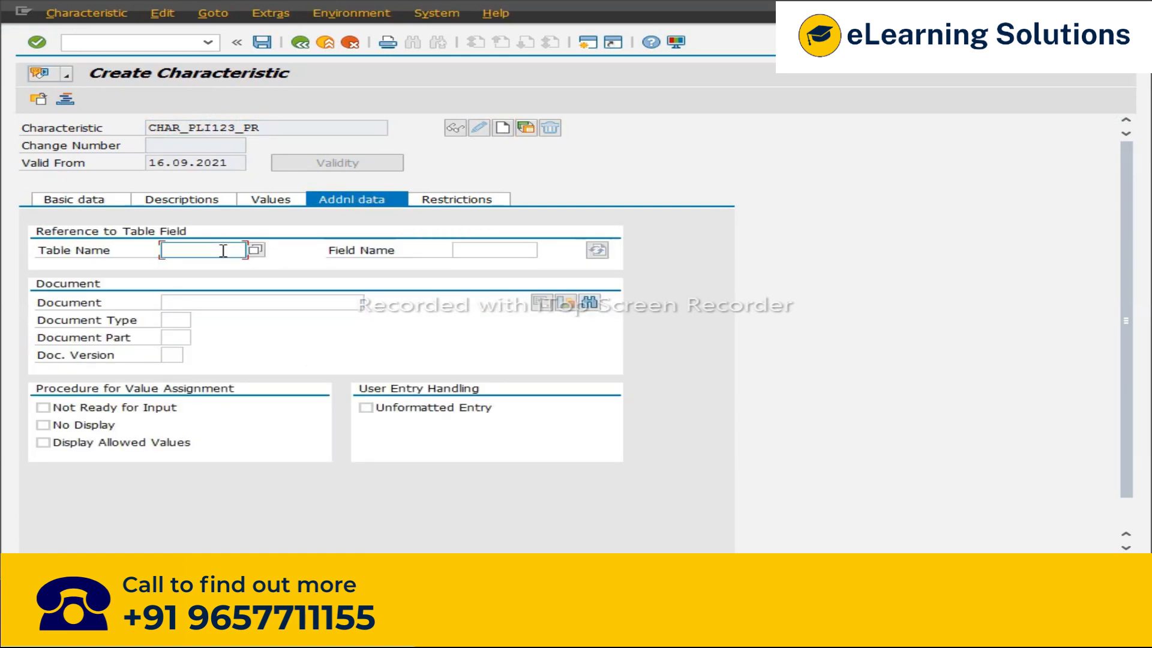
click(223, 250)
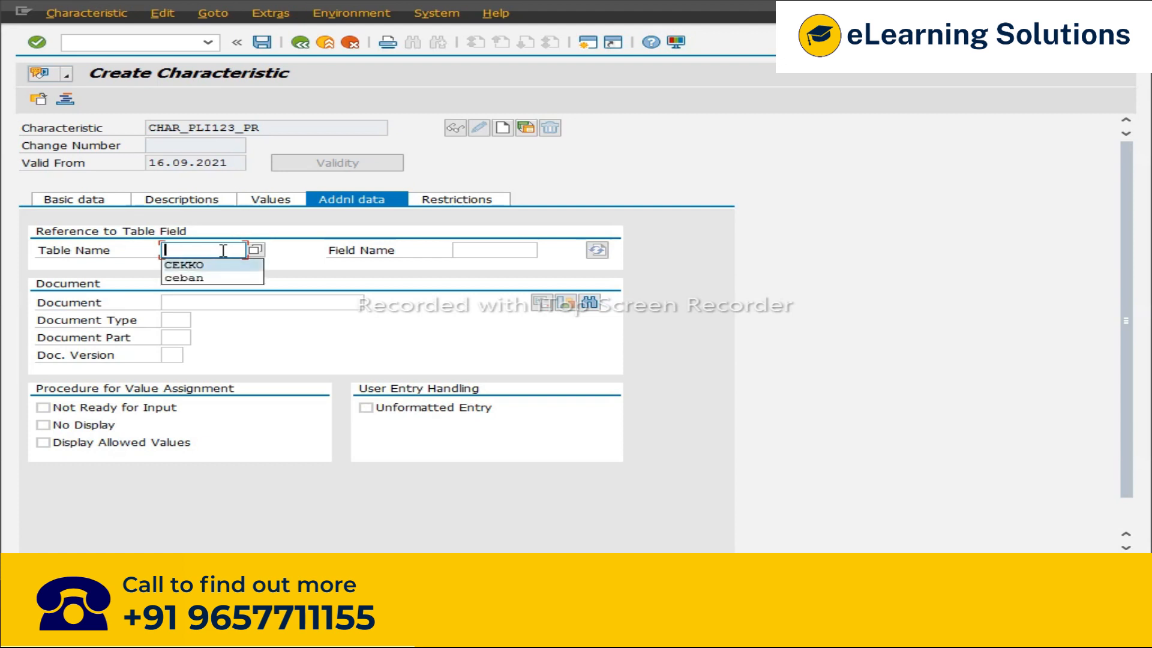
key(Down)
key(Return)
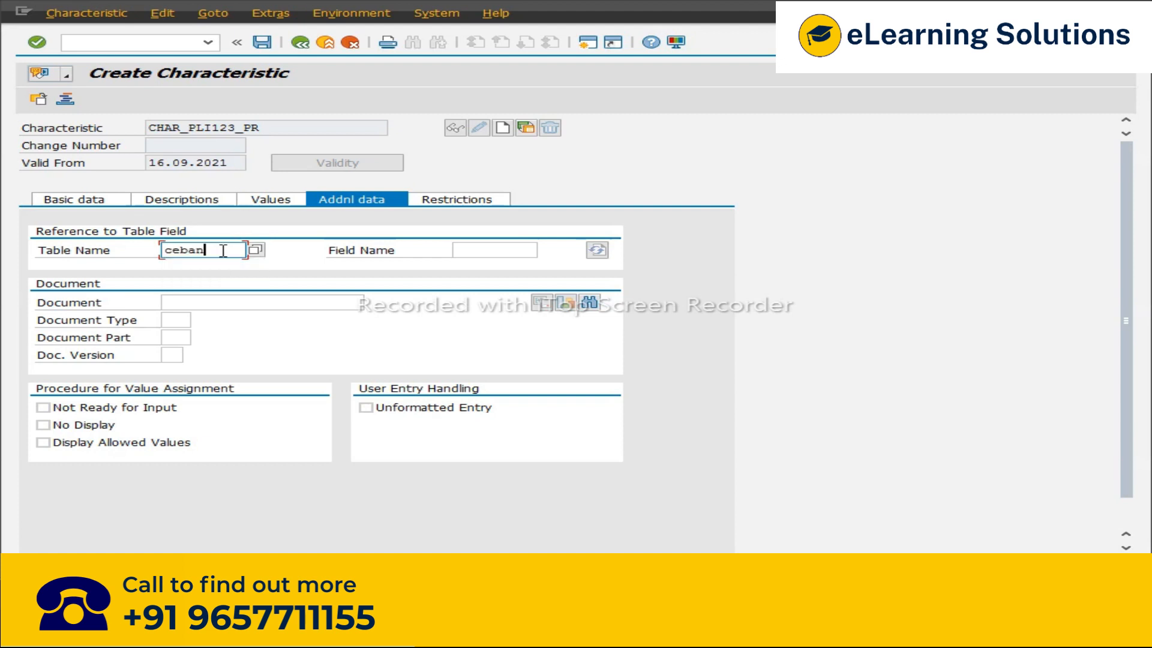
key(Tab)
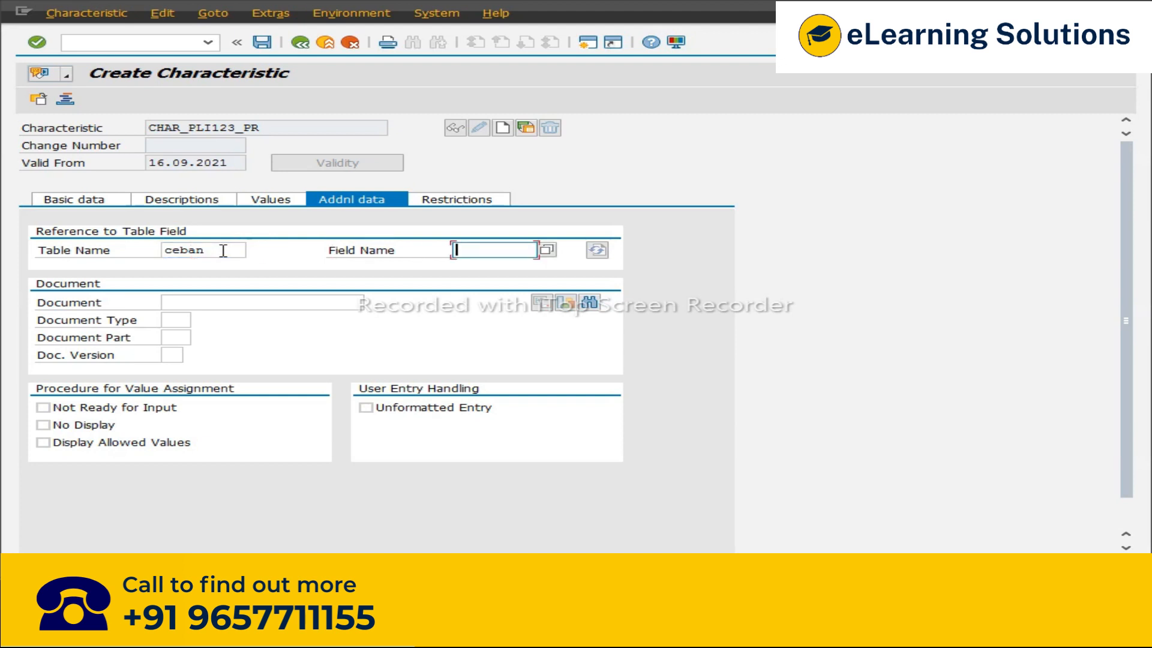
text(WE)
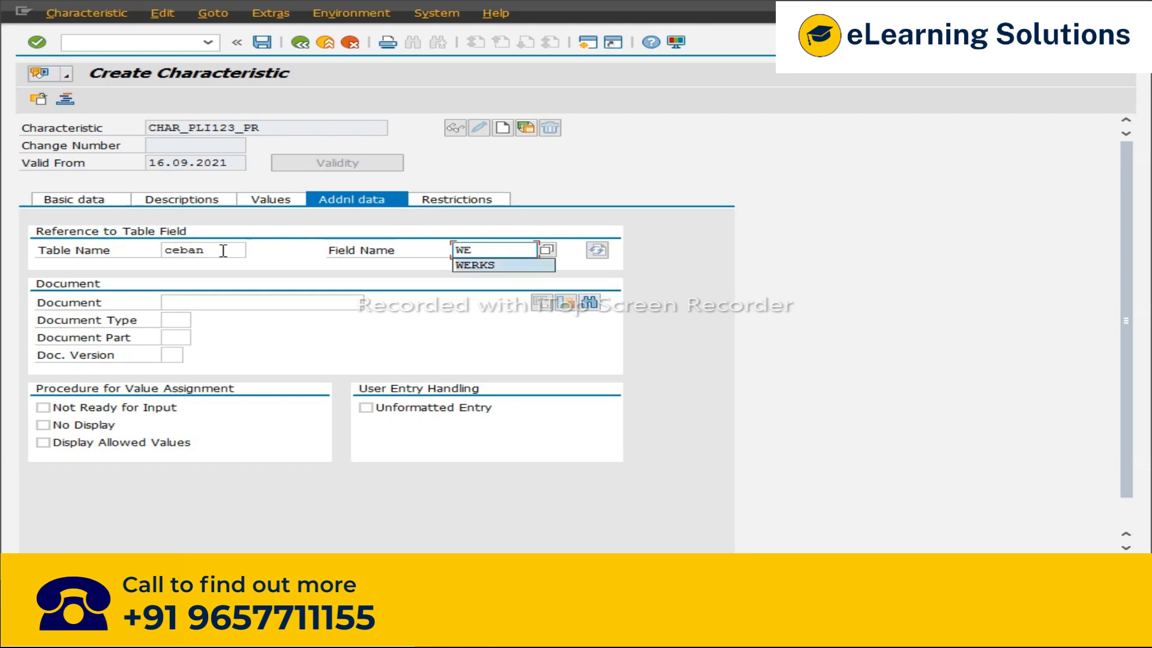
key(Return)
key(Return)
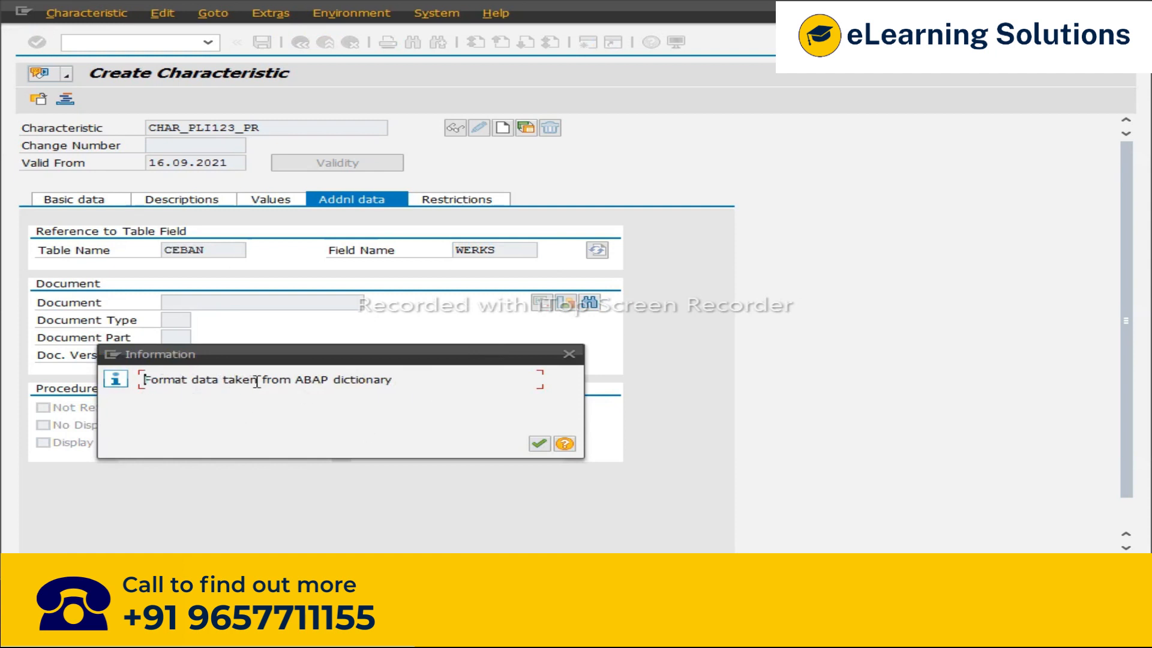
click(541, 444)
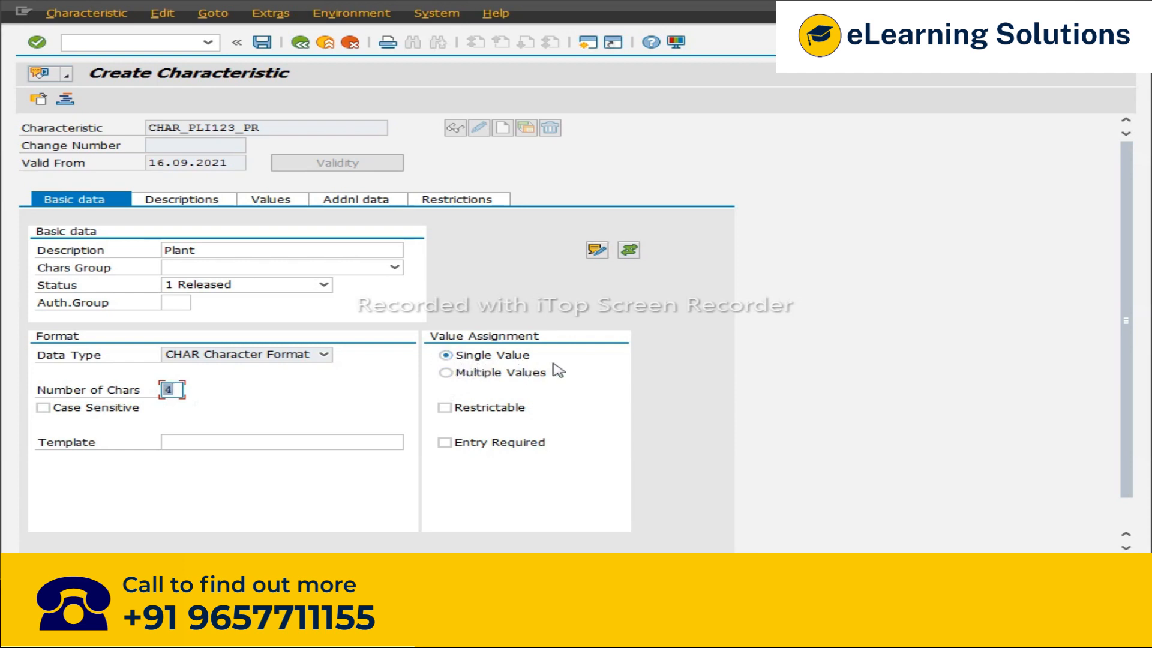
Step: Add allowed value I123 with description PLANT to the characteristic
click(267, 202)
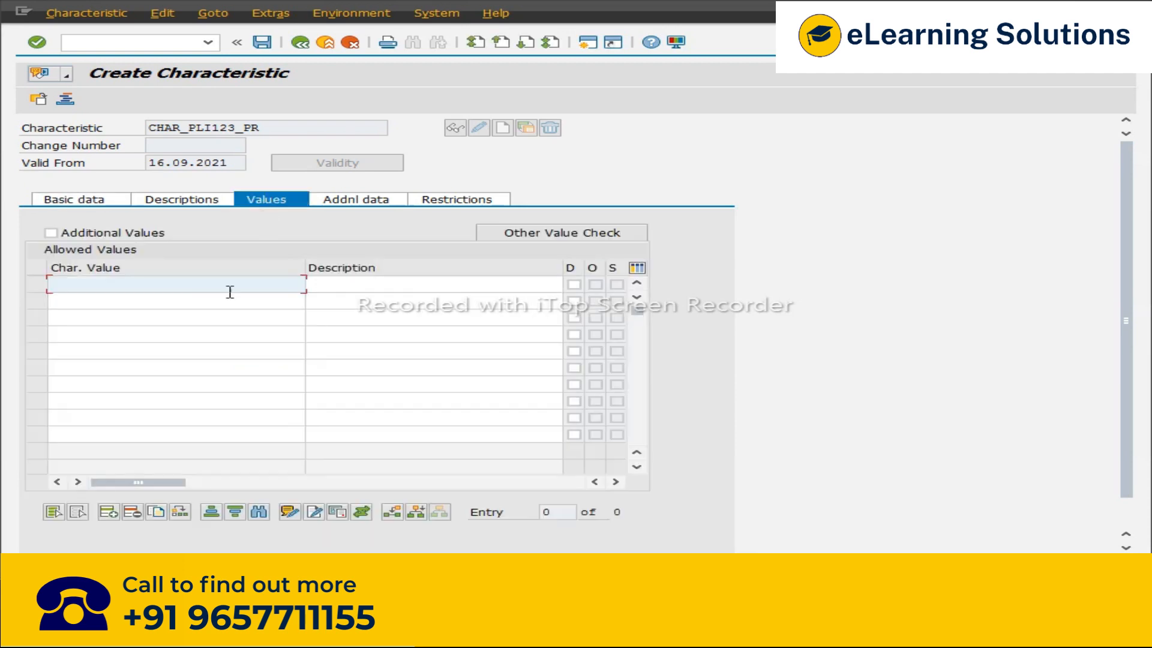
text(P)
key(BackSpace)
text(I)
key(Down)
key(Return)
key(Tab)
text(P)
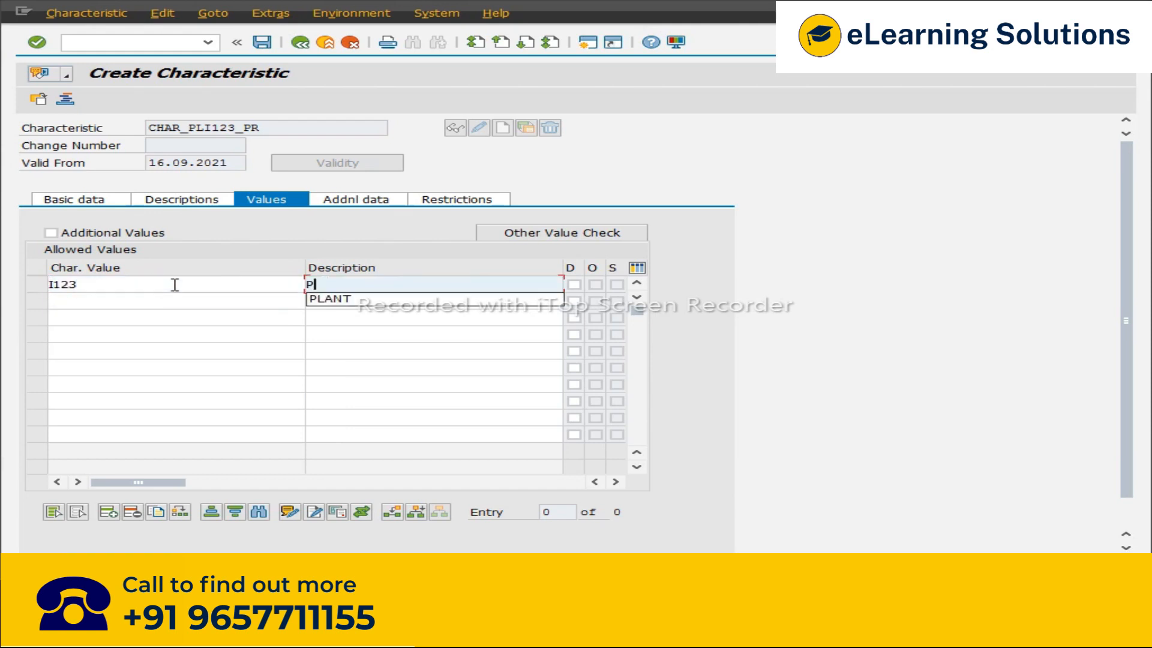
text(LANT)
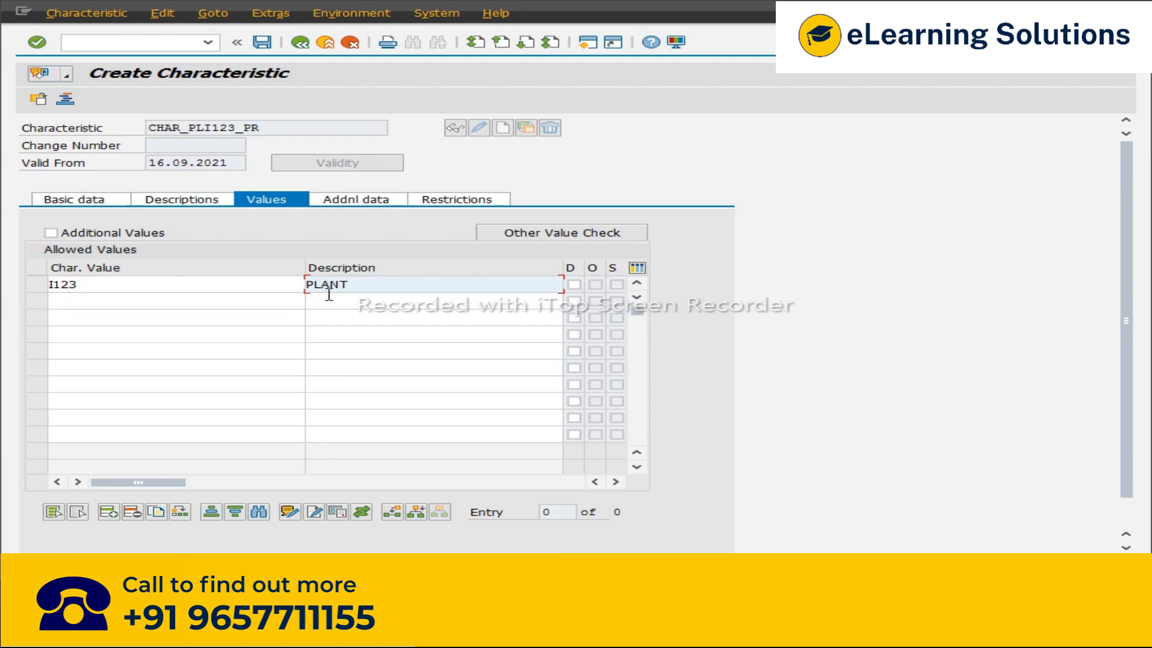
Step: Copy the characteristic name, save the characteristic and return to the IMG
drag(260, 128, 154, 129)
key(ctrl+c)
click(150, 129)
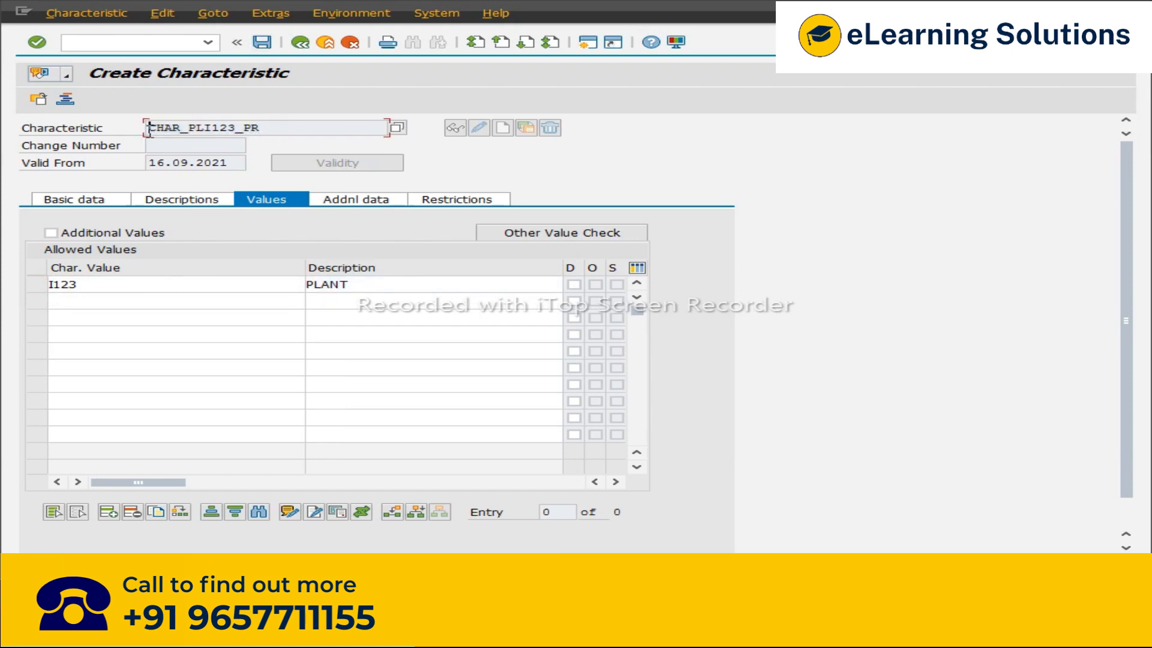
click(265, 44)
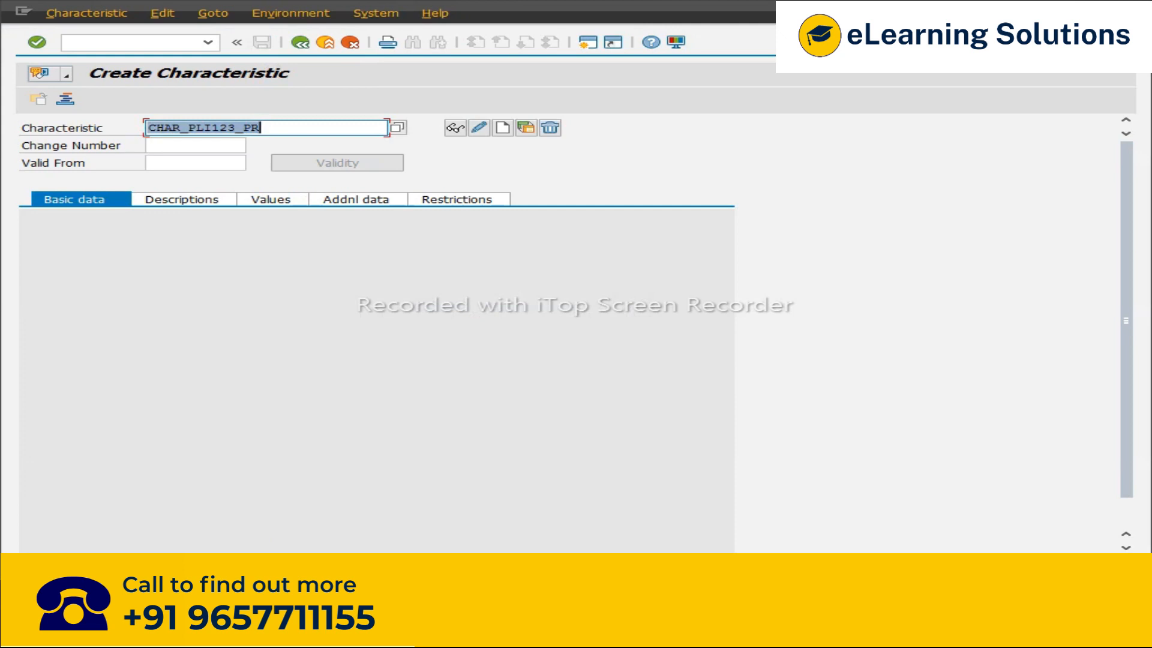
click(298, 43)
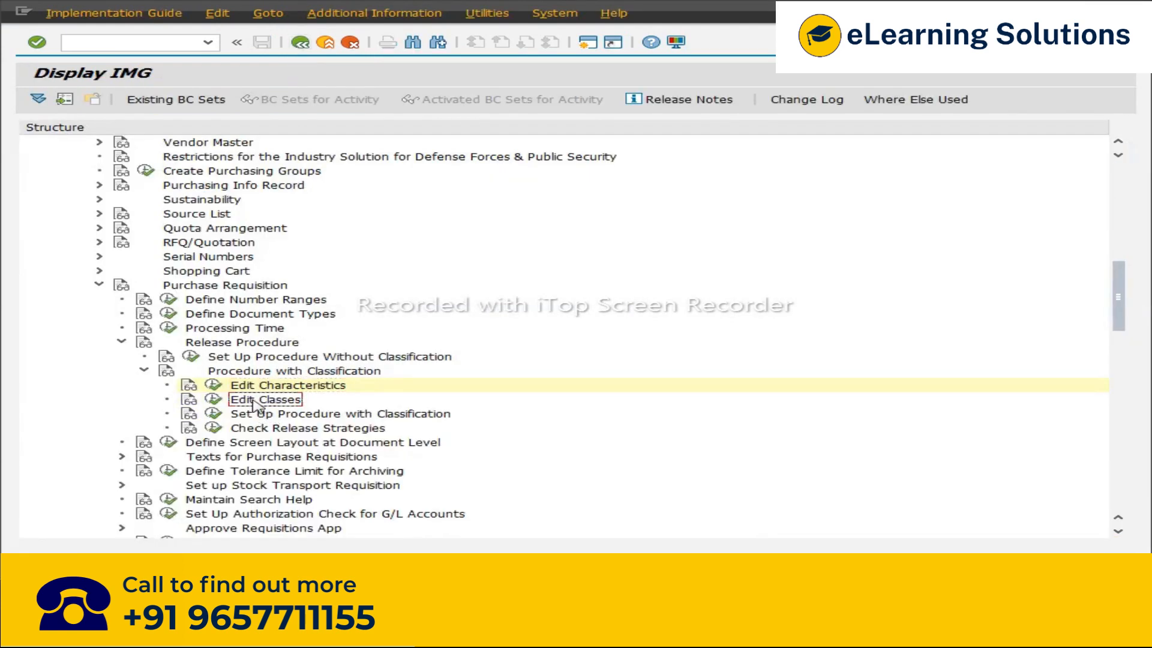
Step: Open Edit Classes and create class CLASS_PLI123_PR with class type 032
click(215, 402)
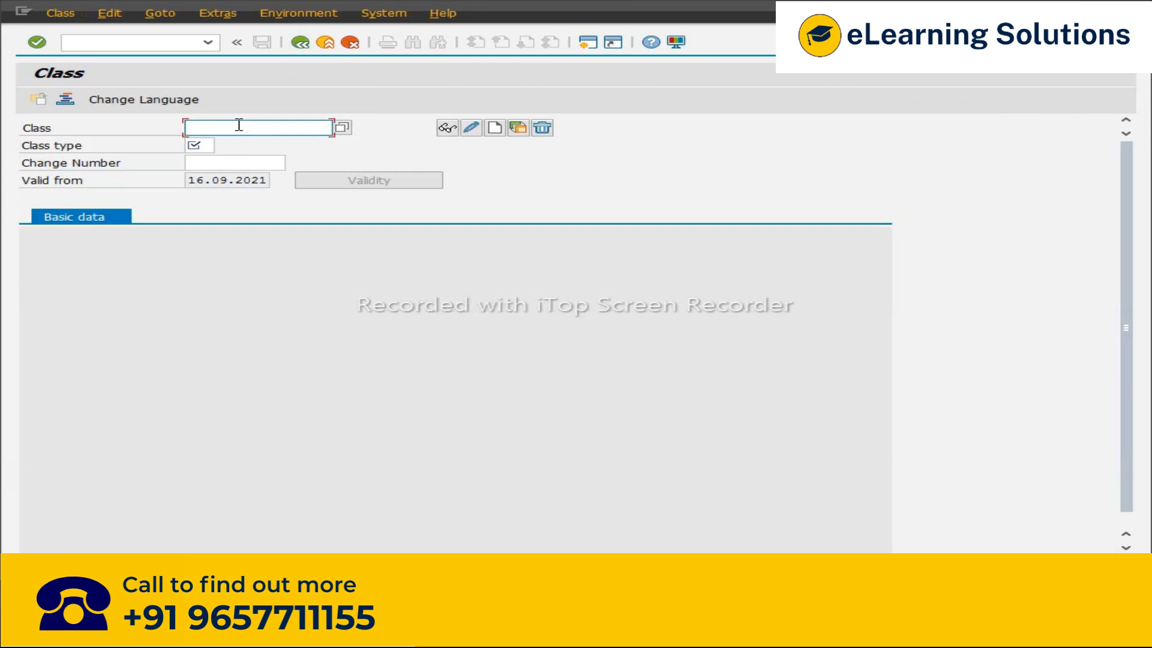
click(239, 125)
key(Down)
key(Return)
key(BackSpace)
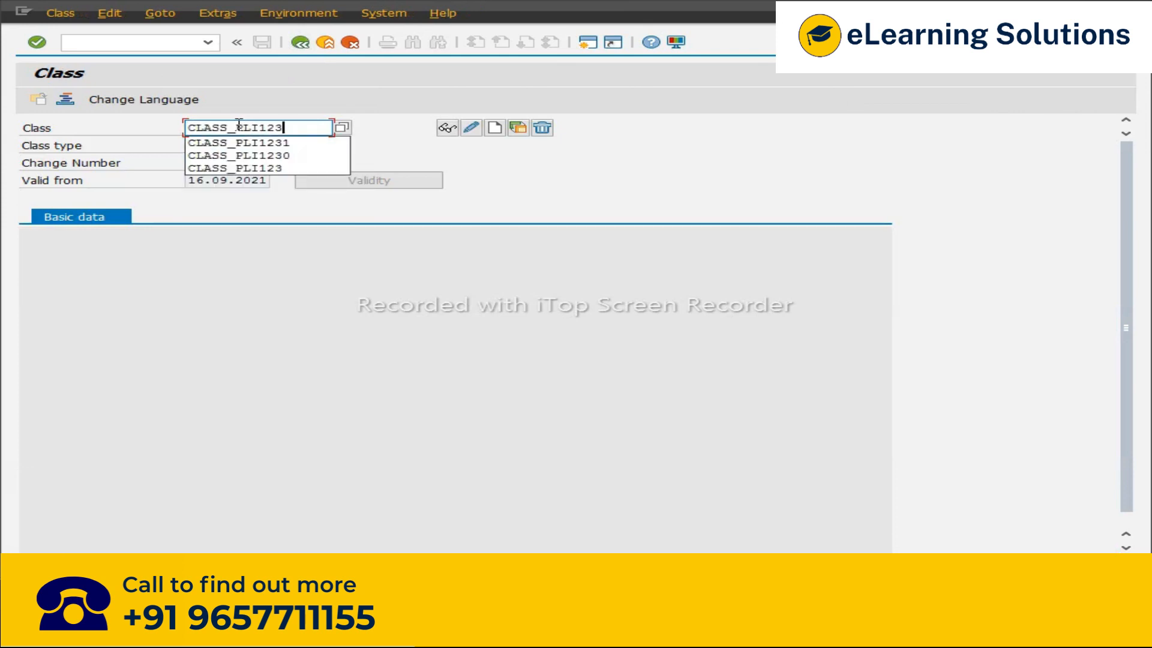
text(_PR)
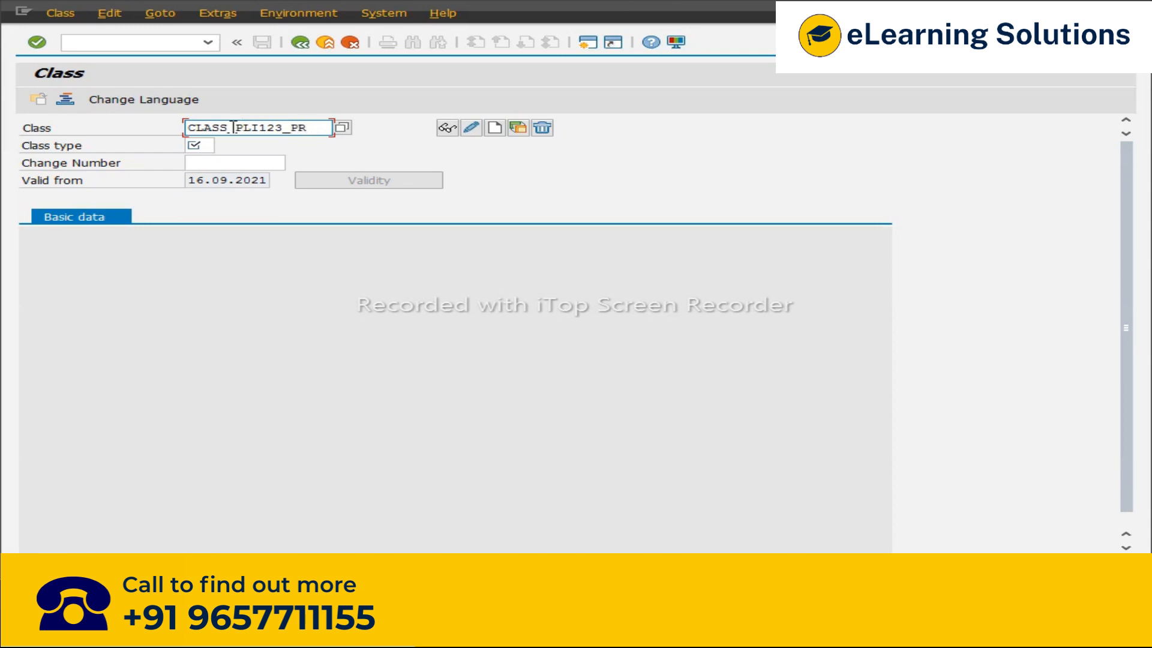
click(199, 147)
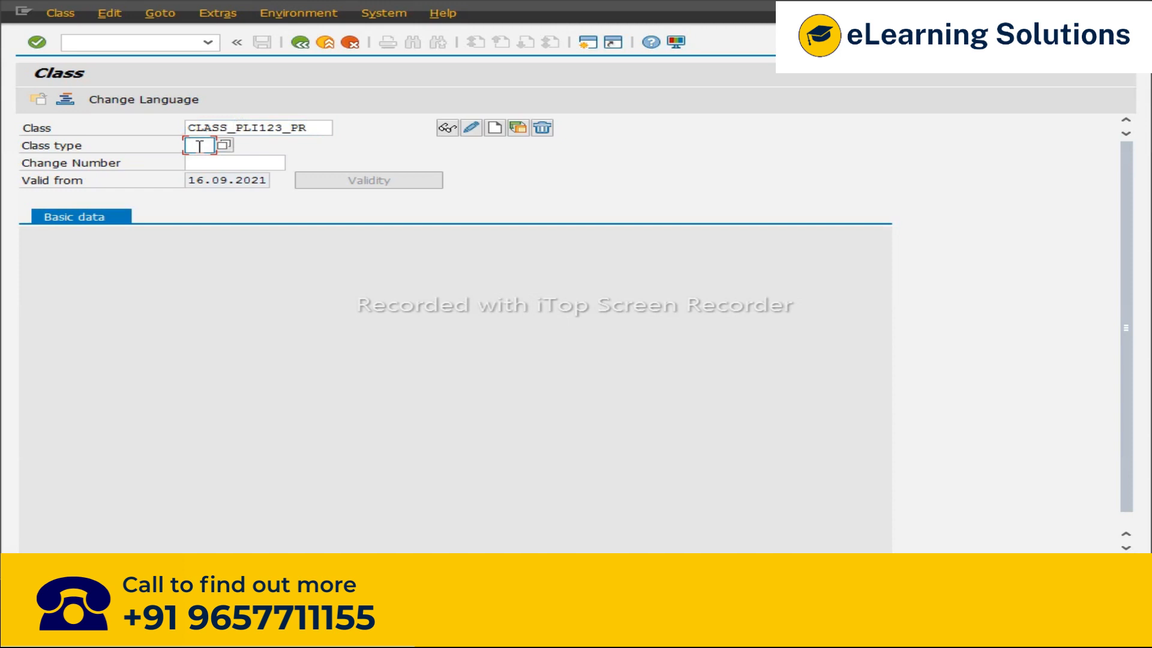
text(032)
click(495, 129)
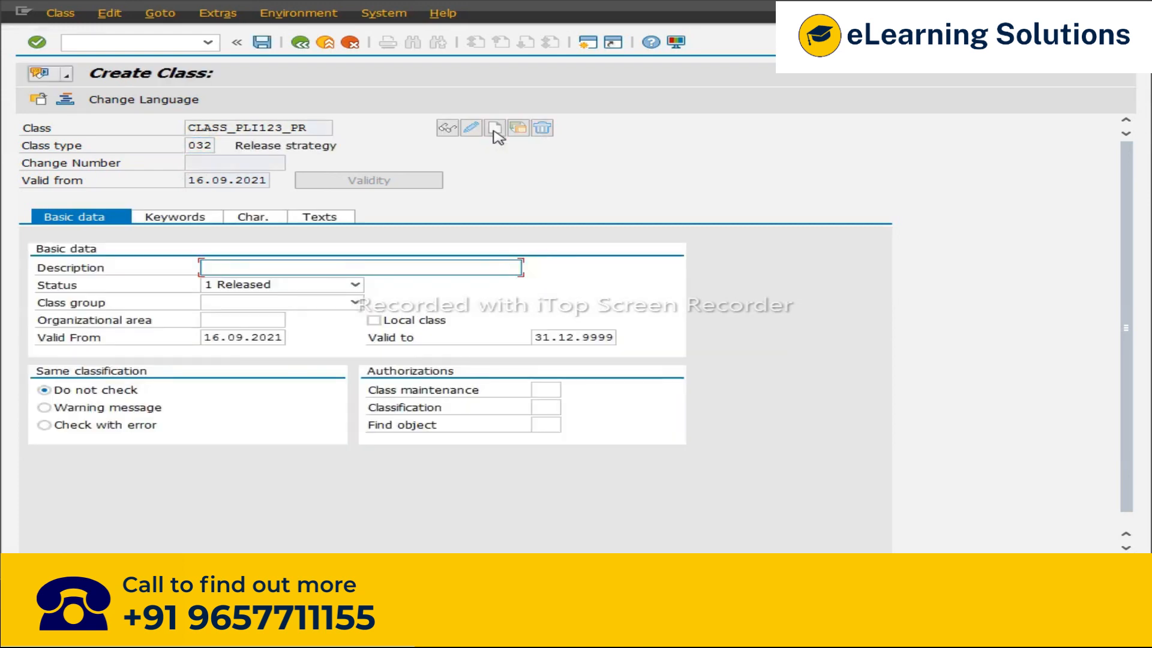
Step: Fill in the class description, assign characteristic CHAR_PLI123_PR to the class and save it
key(Down)
key(Down)
key(Return)
click(248, 221)
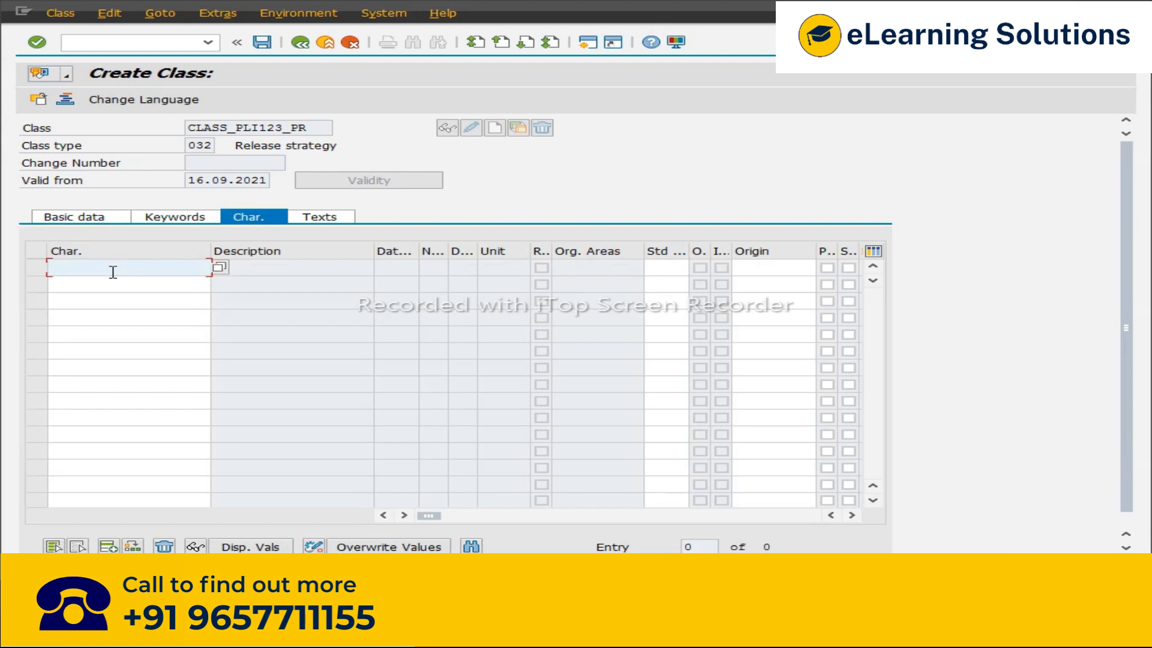
key(ctrl+v)
key(Return)
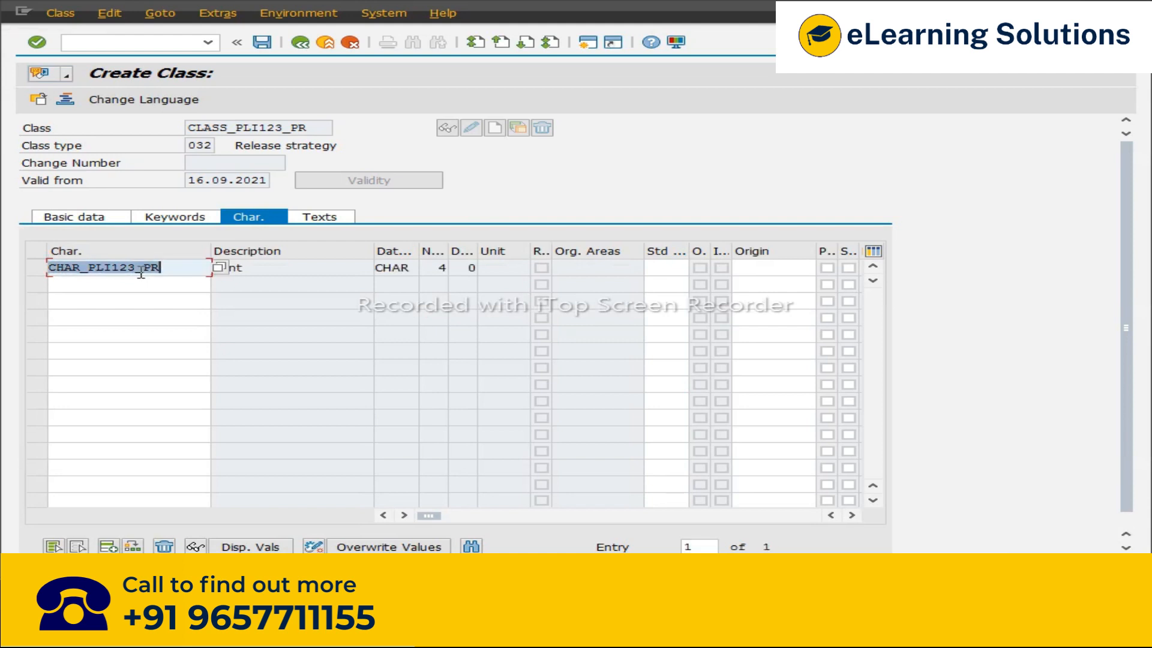
click(261, 42)
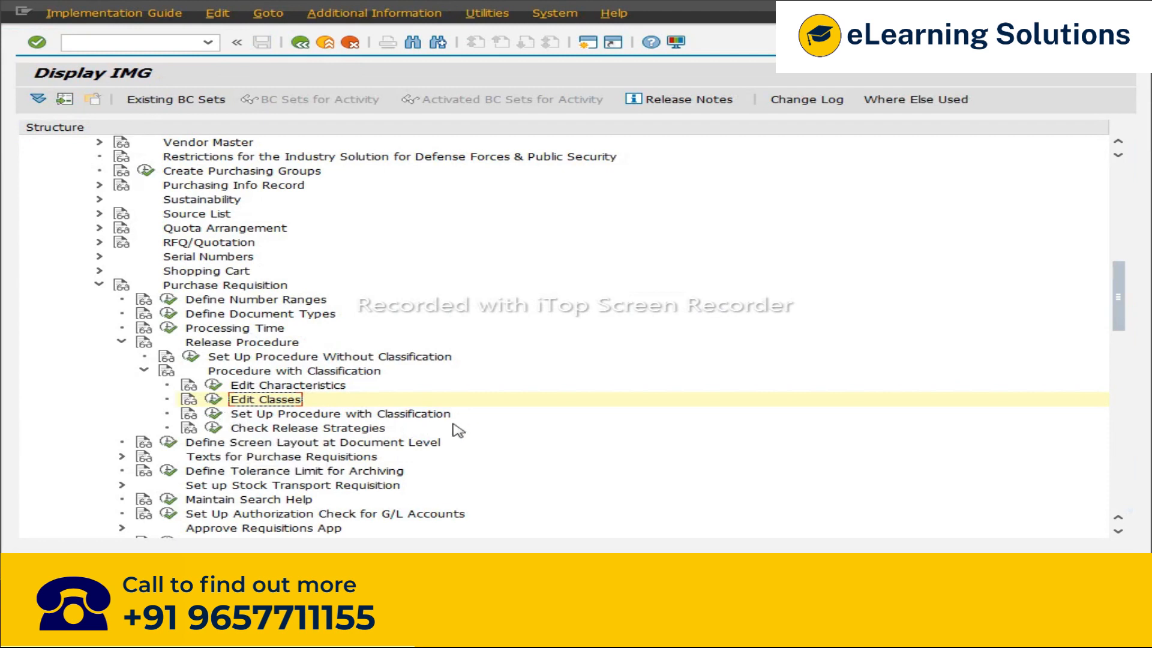
Step: Open Release Groups in the classification setup, delete release group Z1 and save
click(213, 414)
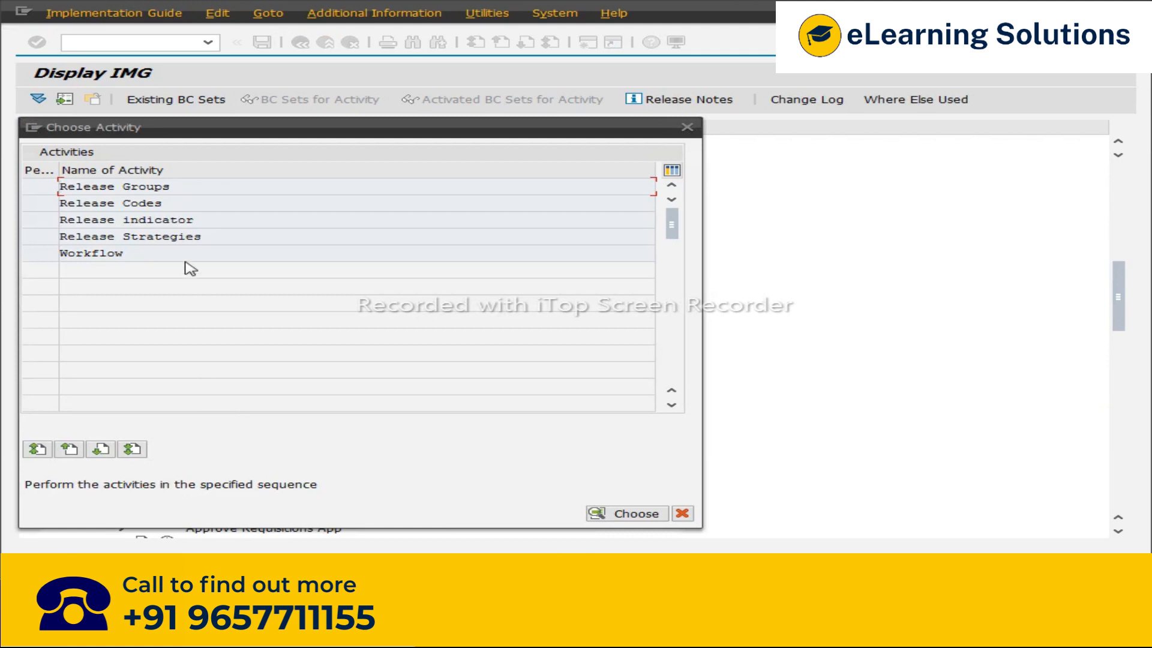
double_click(94, 187)
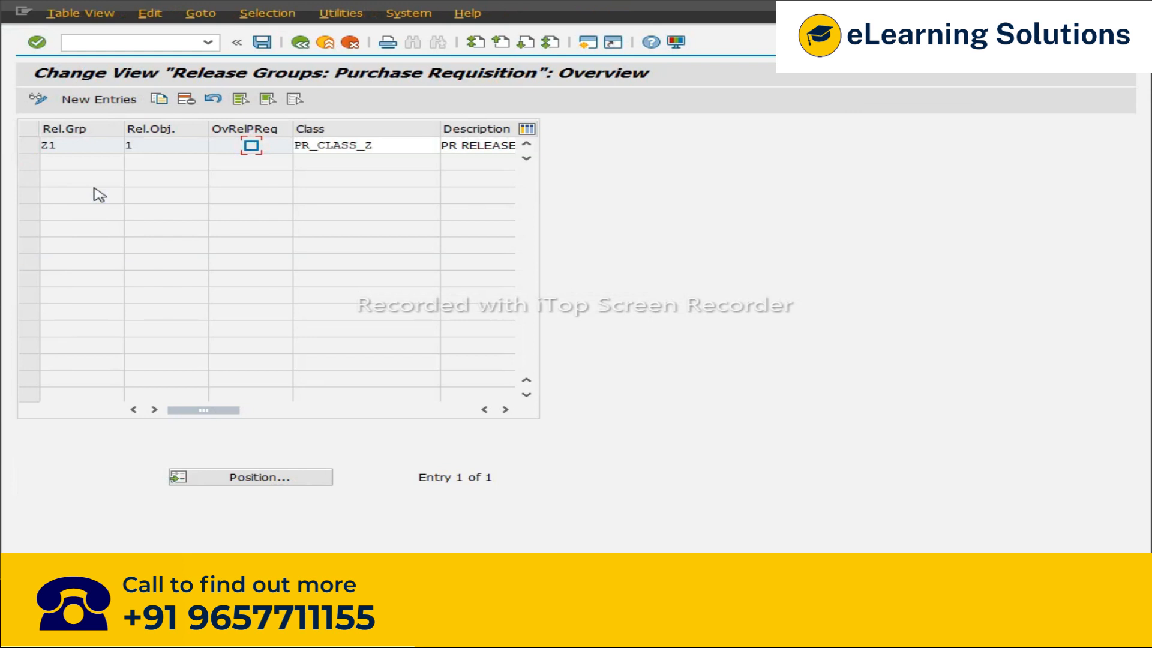
click(29, 145)
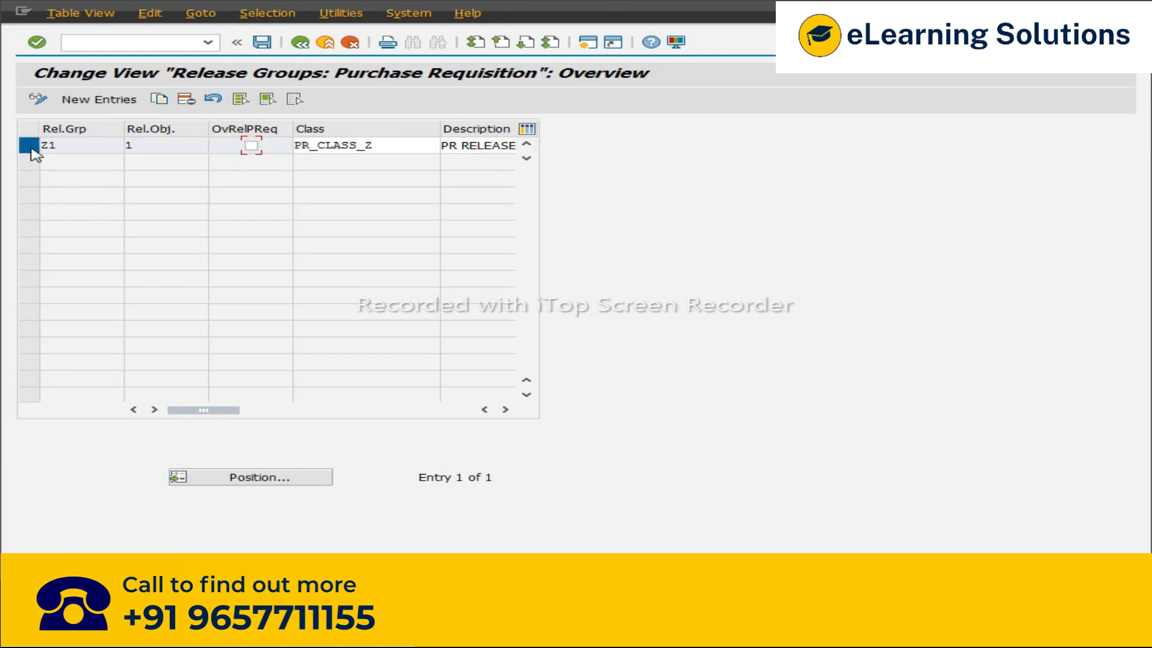
click(187, 100)
click(538, 442)
click(262, 44)
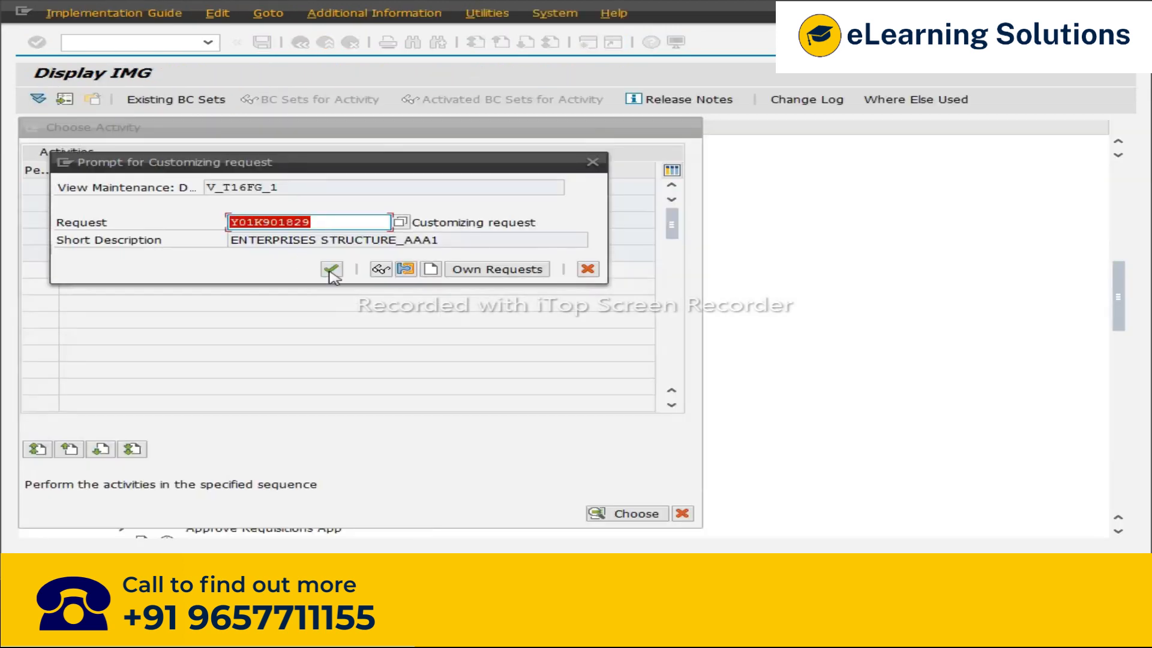
Step: Create a new release group S1 and tick its overall release for requisitions checkbox
click(330, 271)
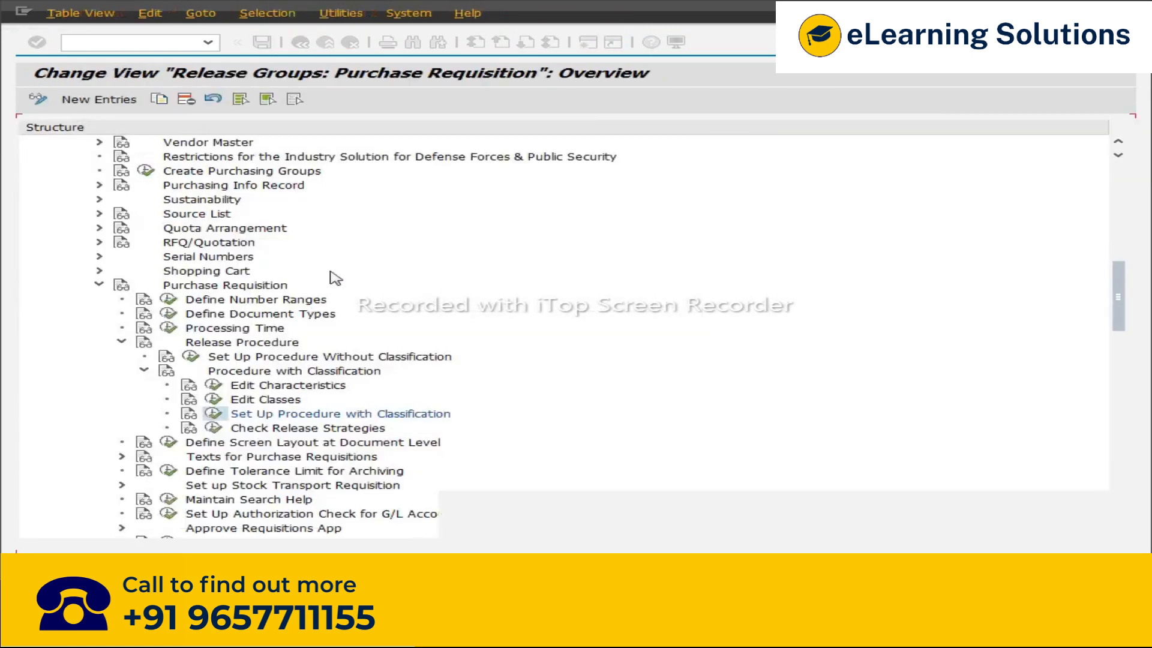
click(114, 107)
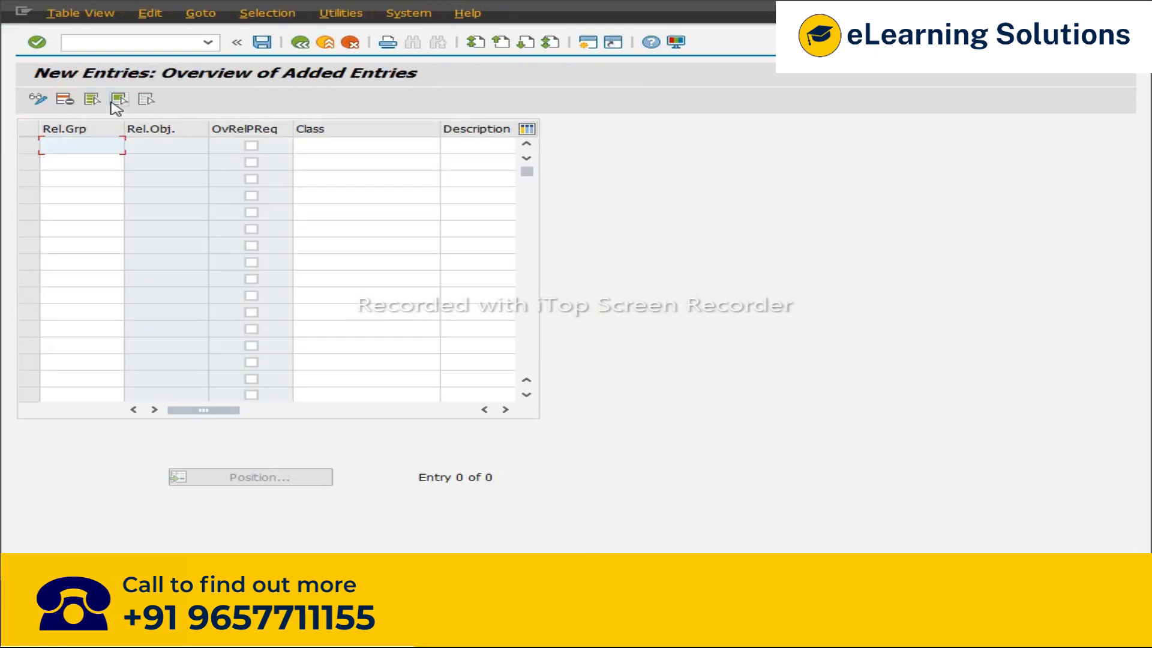
text(R)
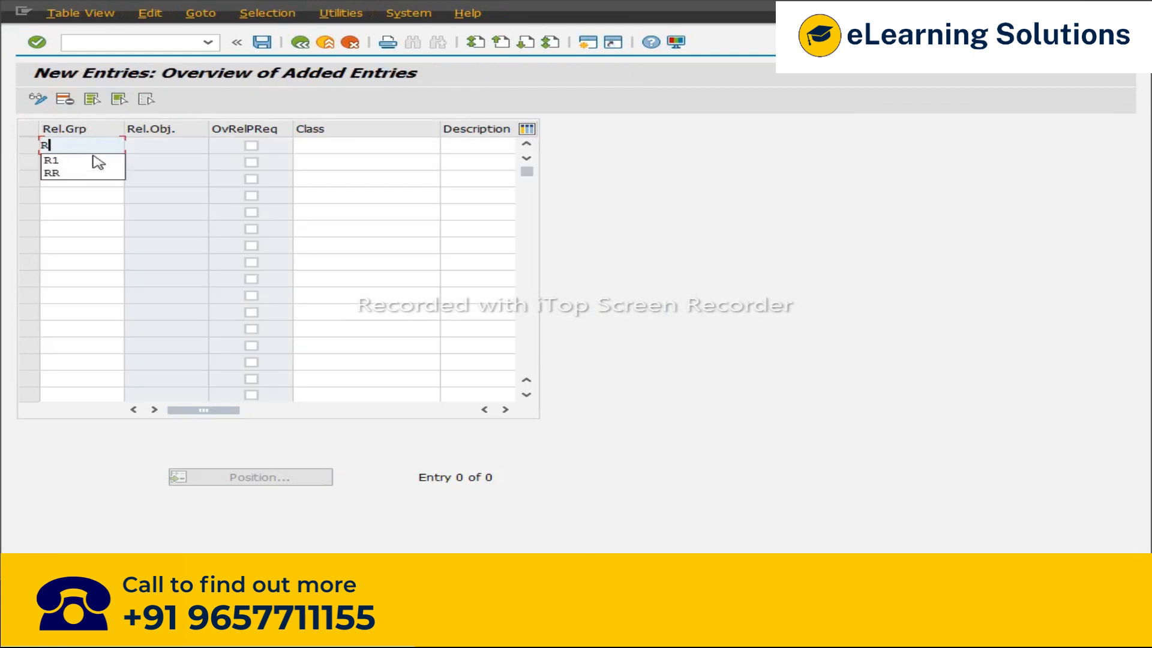
key(BackSpace)
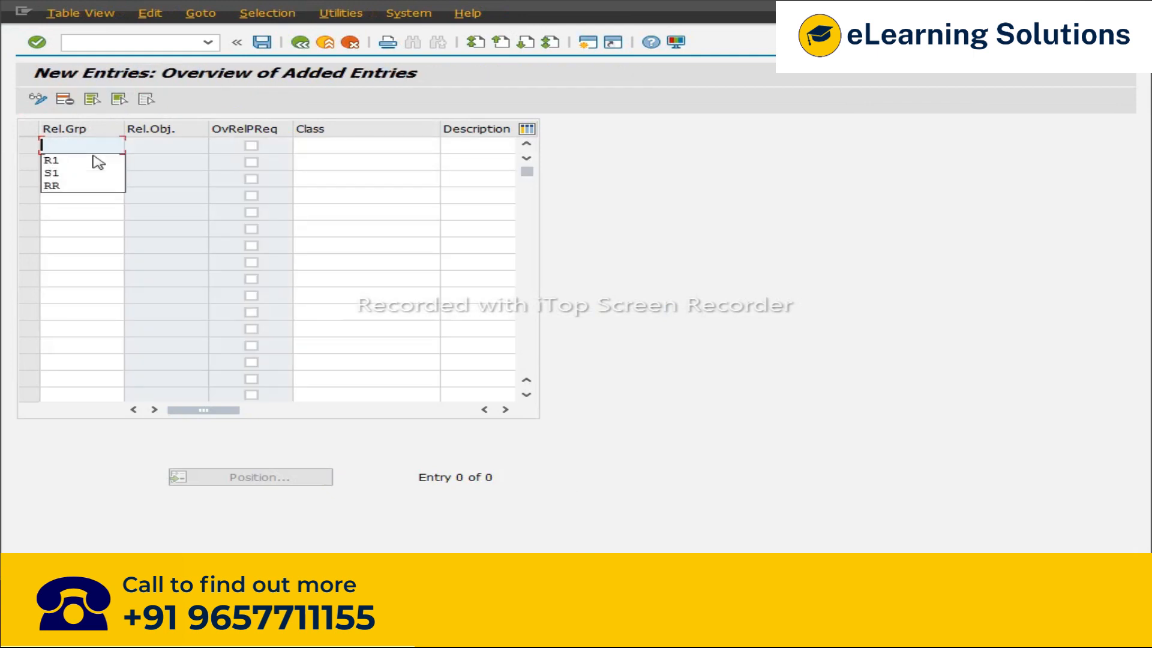
text(S1)
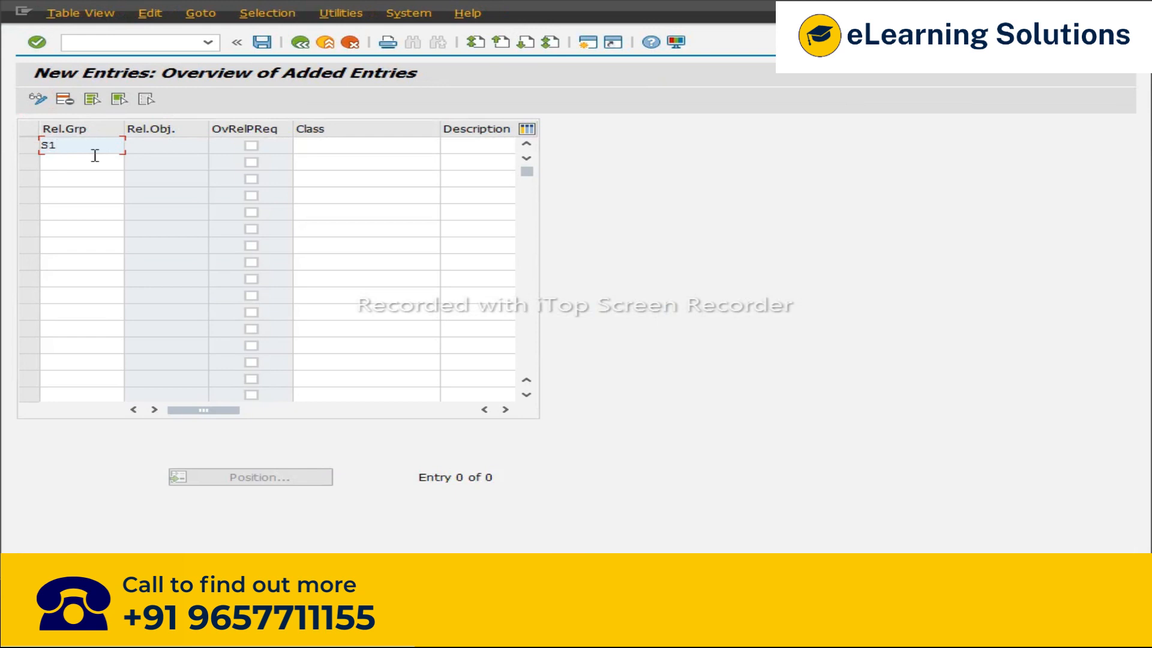
key(Tab)
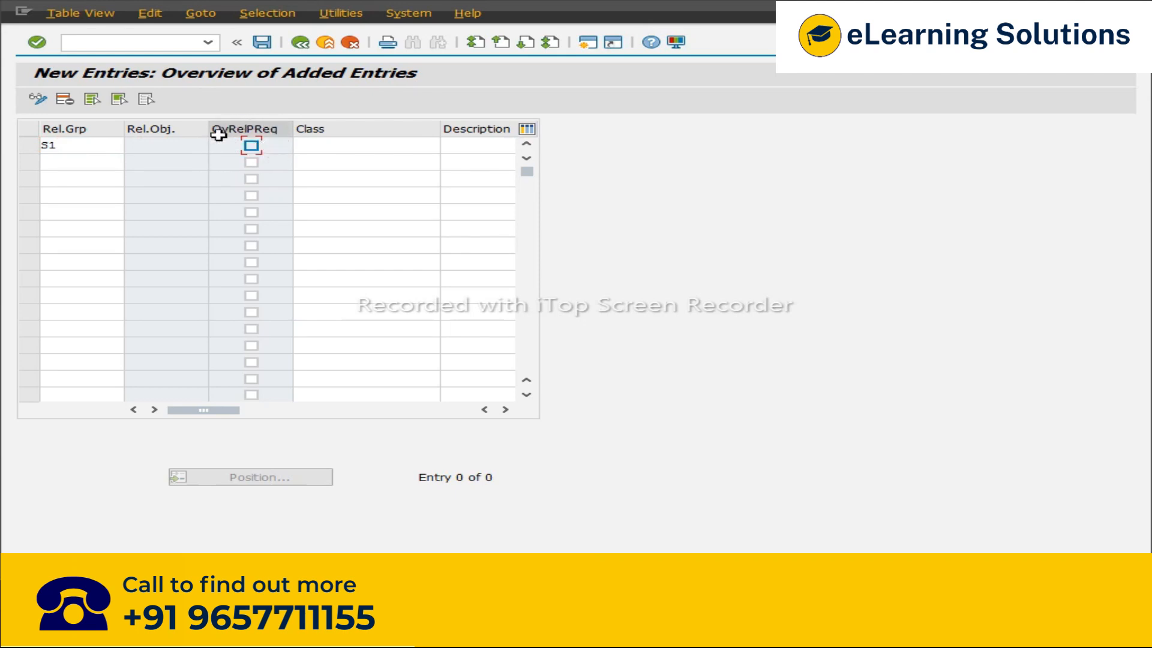
click(252, 147)
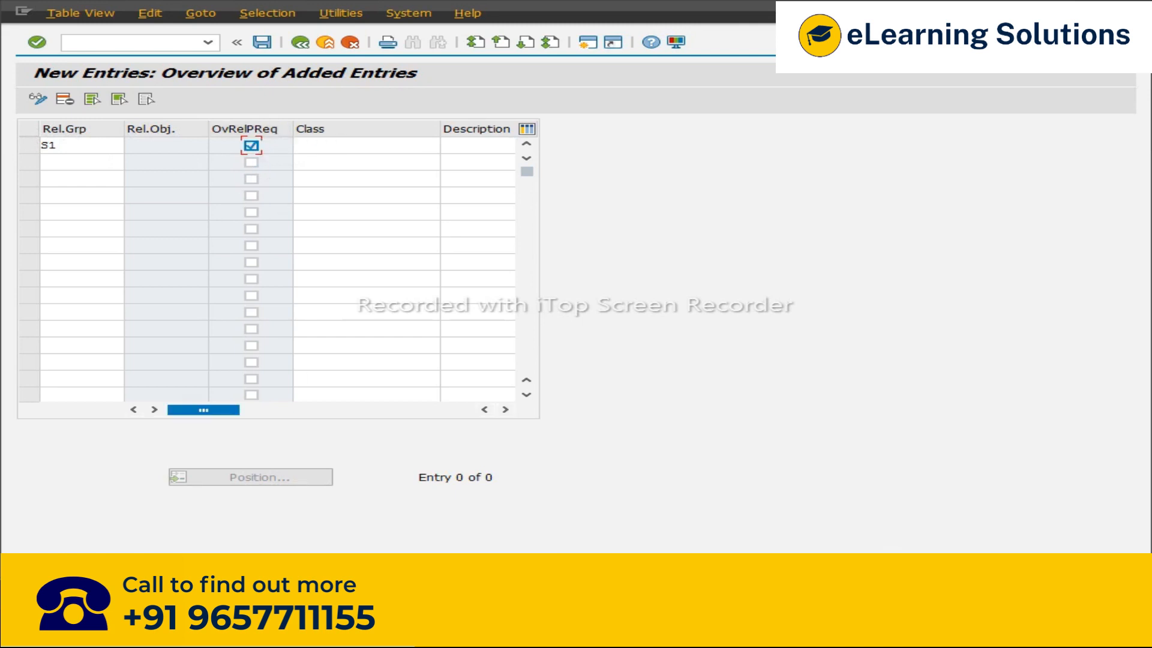
Step: Switch to the Excel notes and enter X in the Acc ass. Cat cell of the Overall Release for PR row 31
key(alt+Tab)
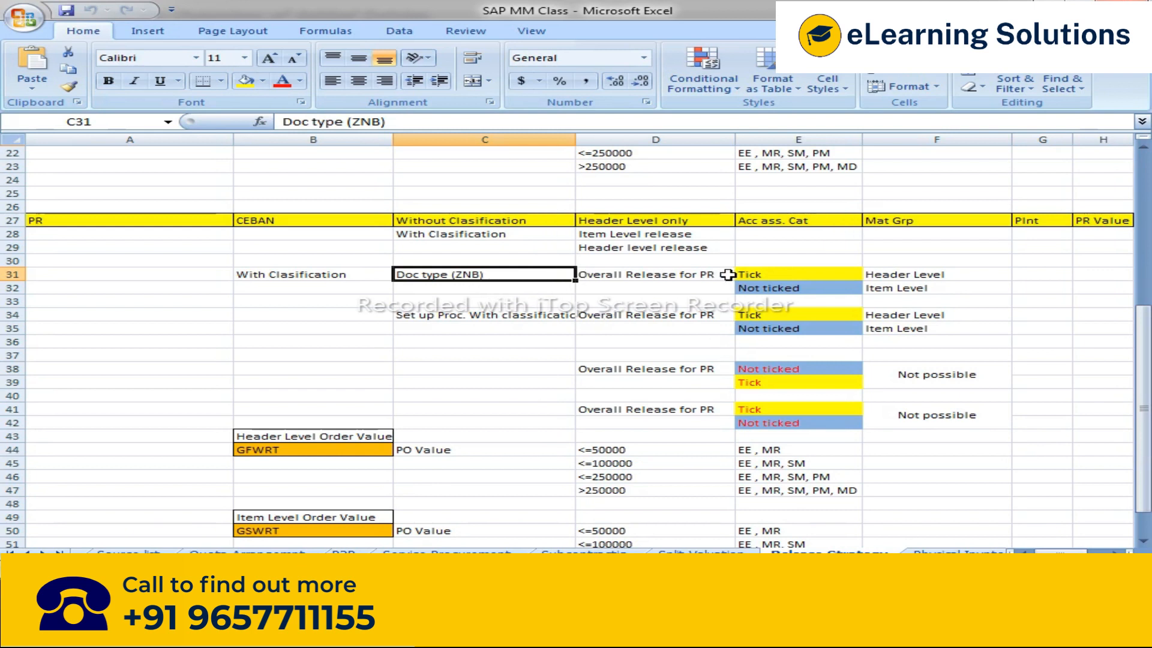
click(660, 274)
click(757, 274)
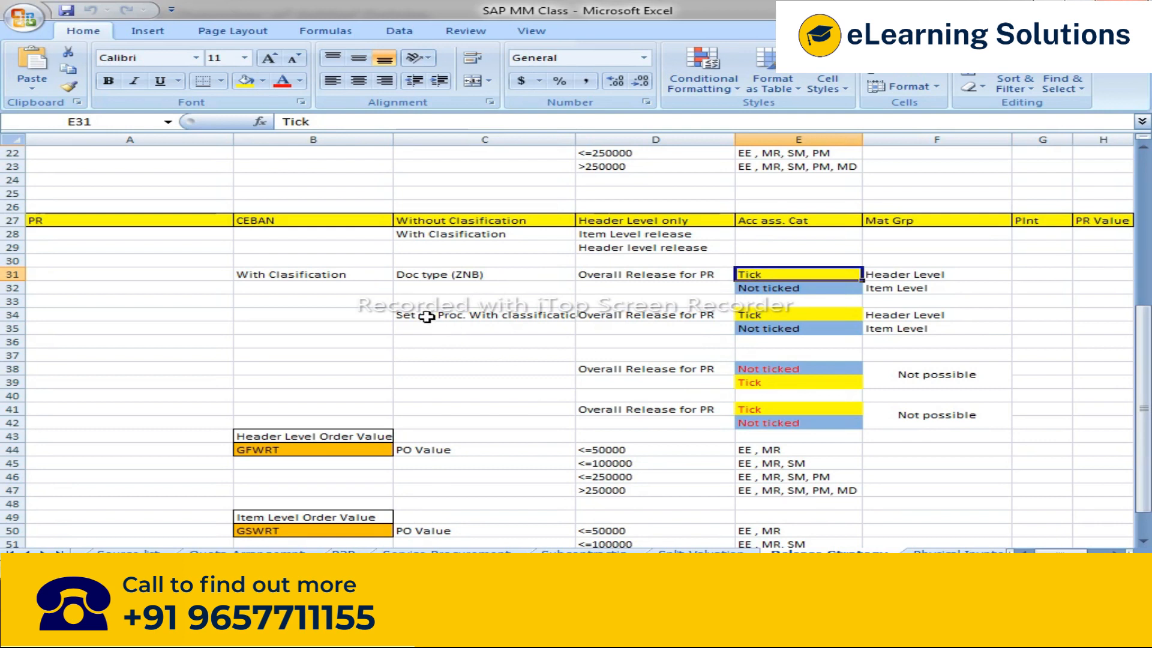
text(X)
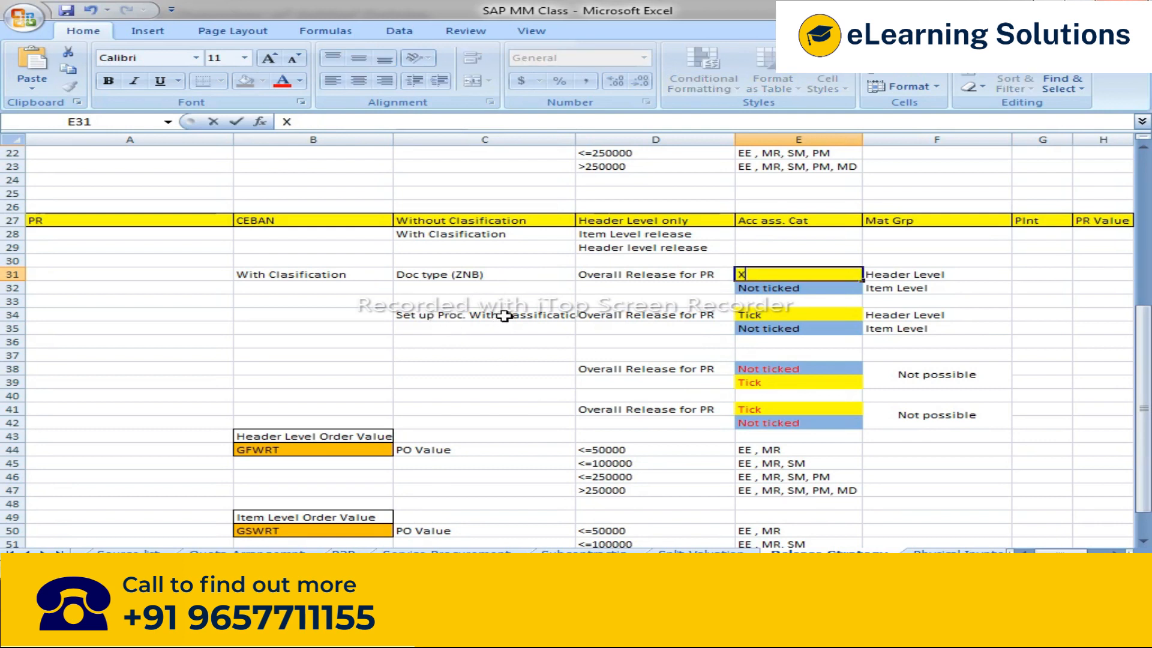
Step: Correct the document type note in row 31 of the spreadsheet to read Doc type (NB)
key(alt+Tab)
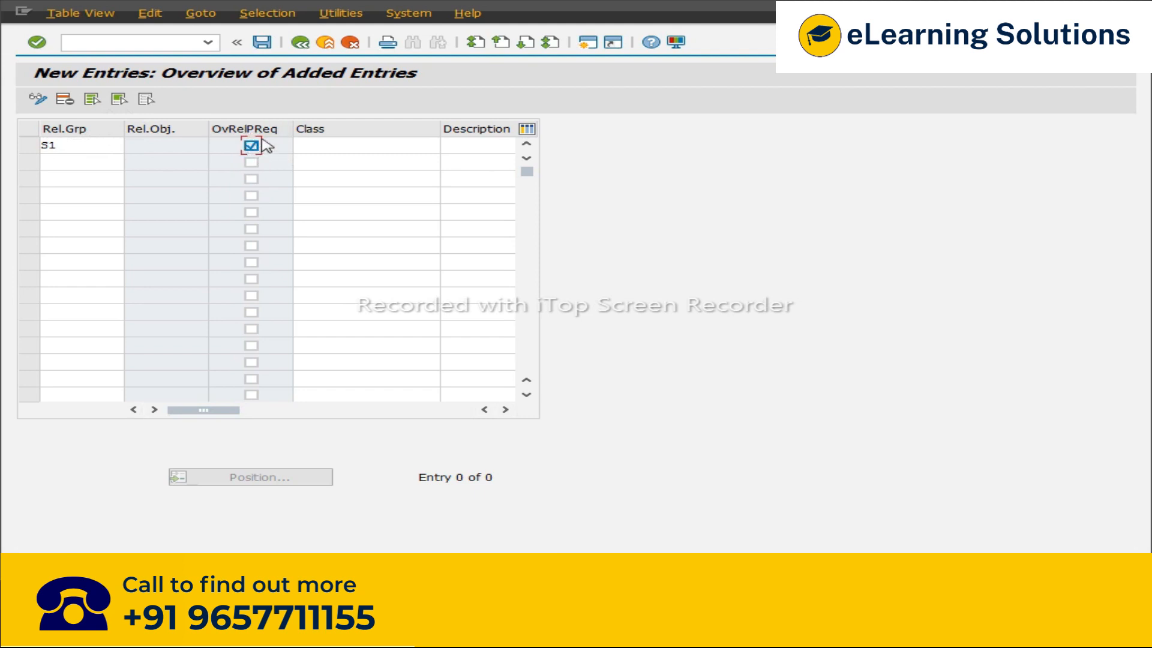
key(alt)
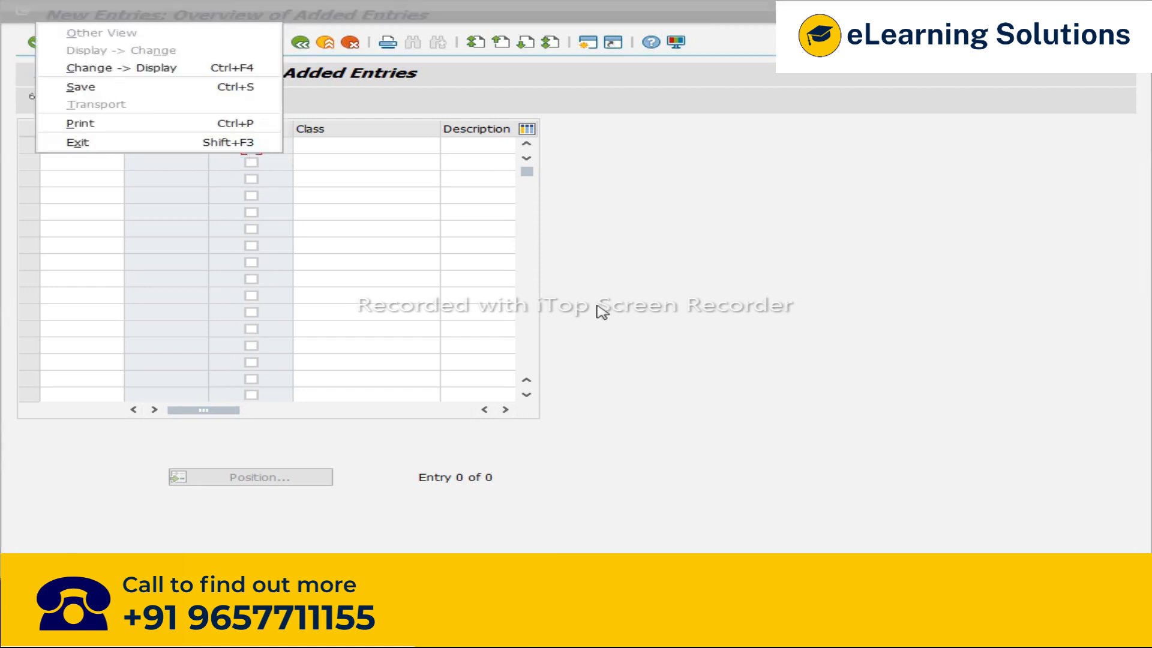
key(alt+Tab)
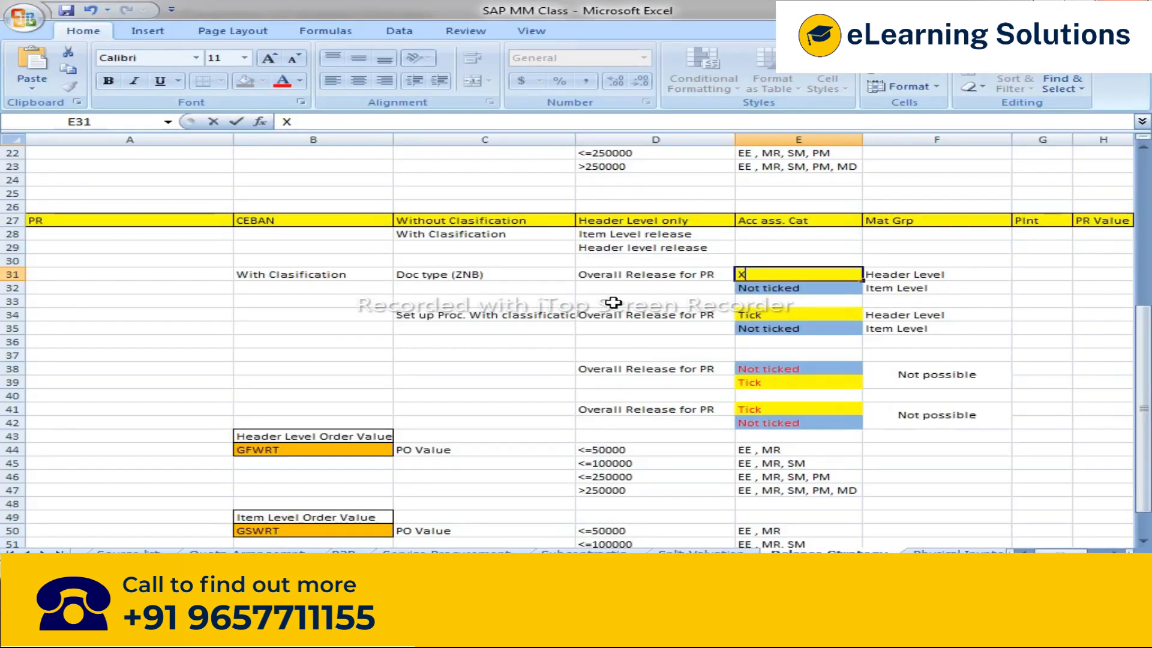
click(459, 273)
double_click(459, 273)
key(Delete)
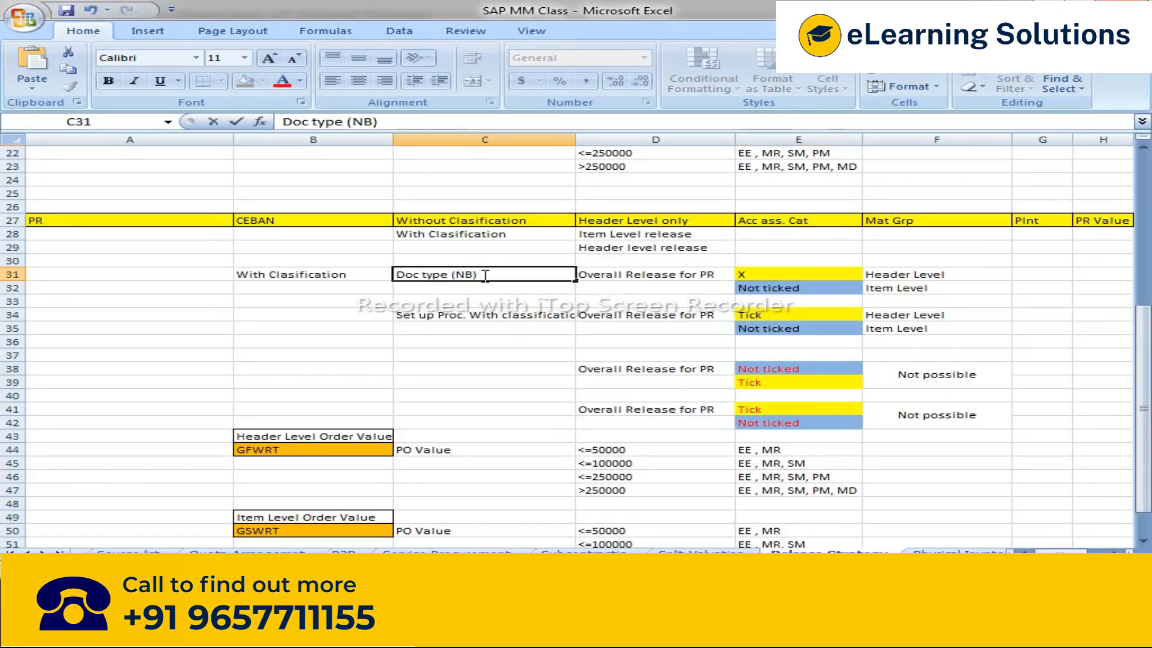
Step: Review the overall release notes in spreadsheet rows 31 to 35
click(773, 274)
click(413, 316)
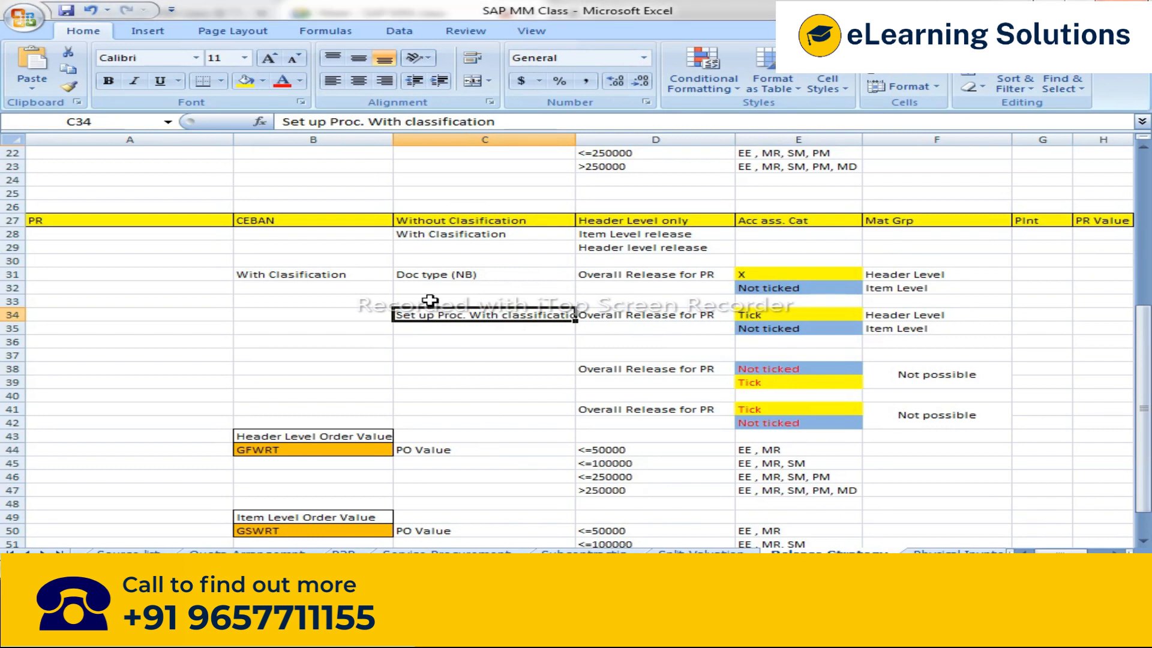
click(421, 275)
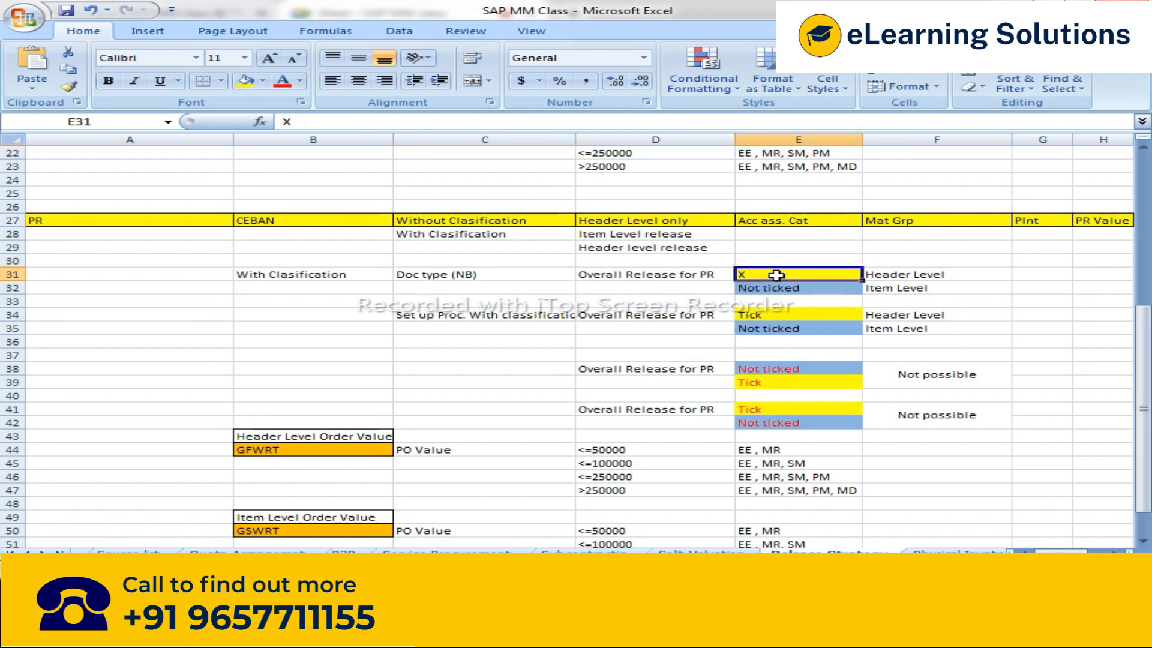
click(423, 315)
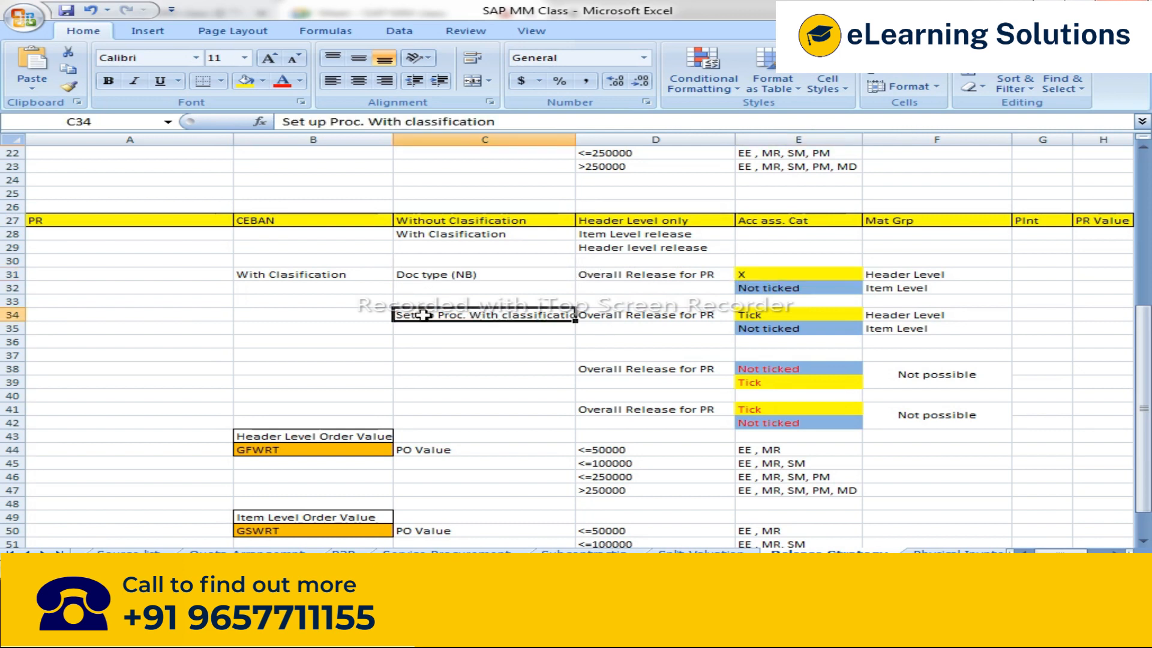
click(627, 320)
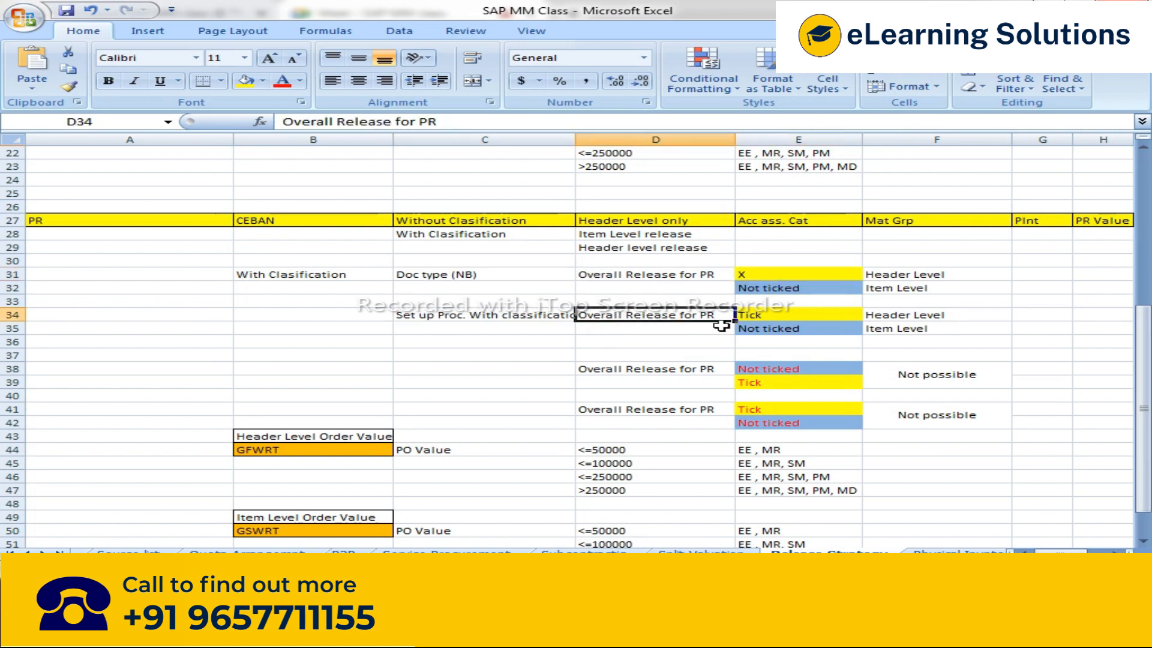
click(797, 313)
click(763, 274)
click(774, 317)
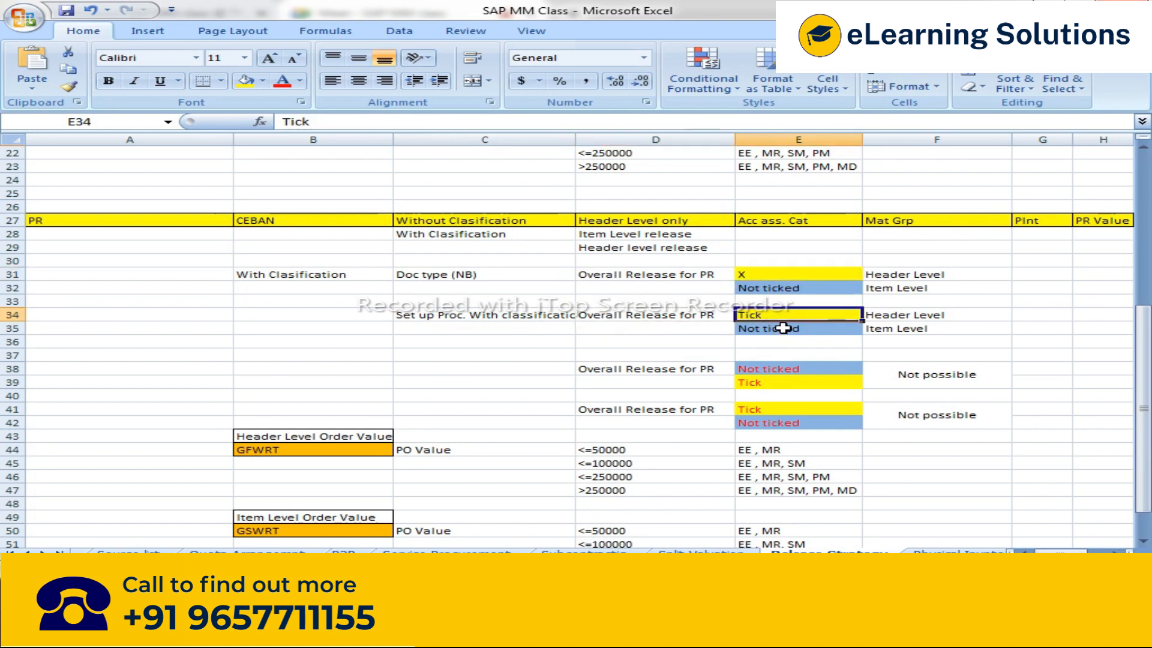
Step: Return to the new release group entry and enter class CLASS_PLI123 for group S1
key(alt+Tab)
key(alt+Tab)
key(alt+Tab)
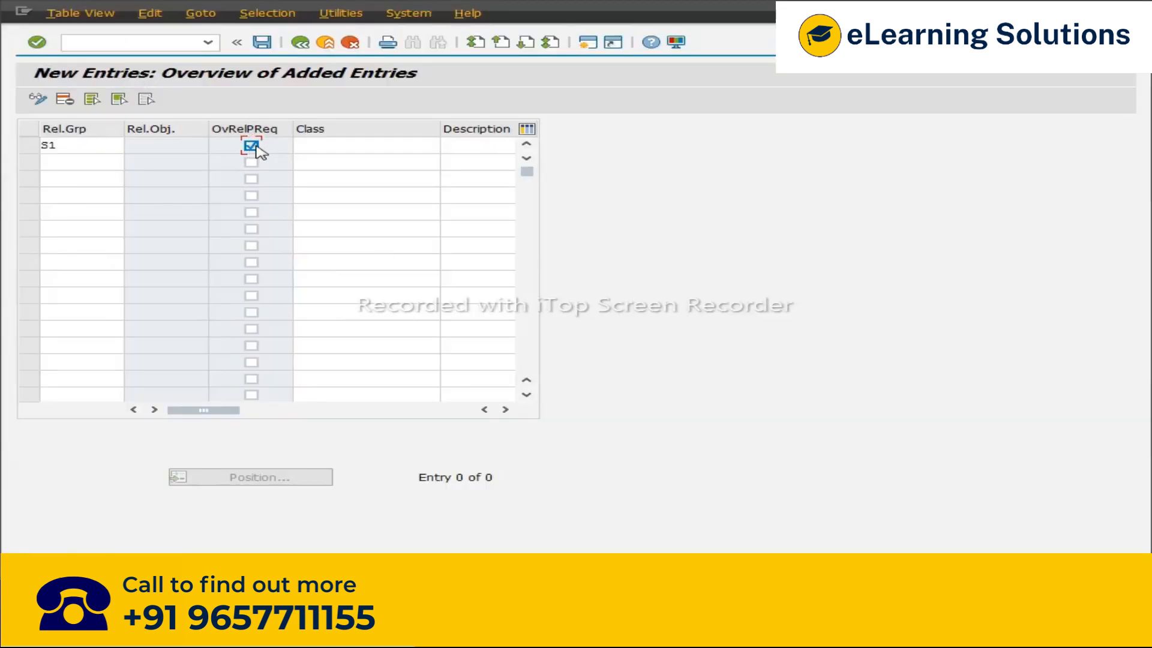
click(342, 147)
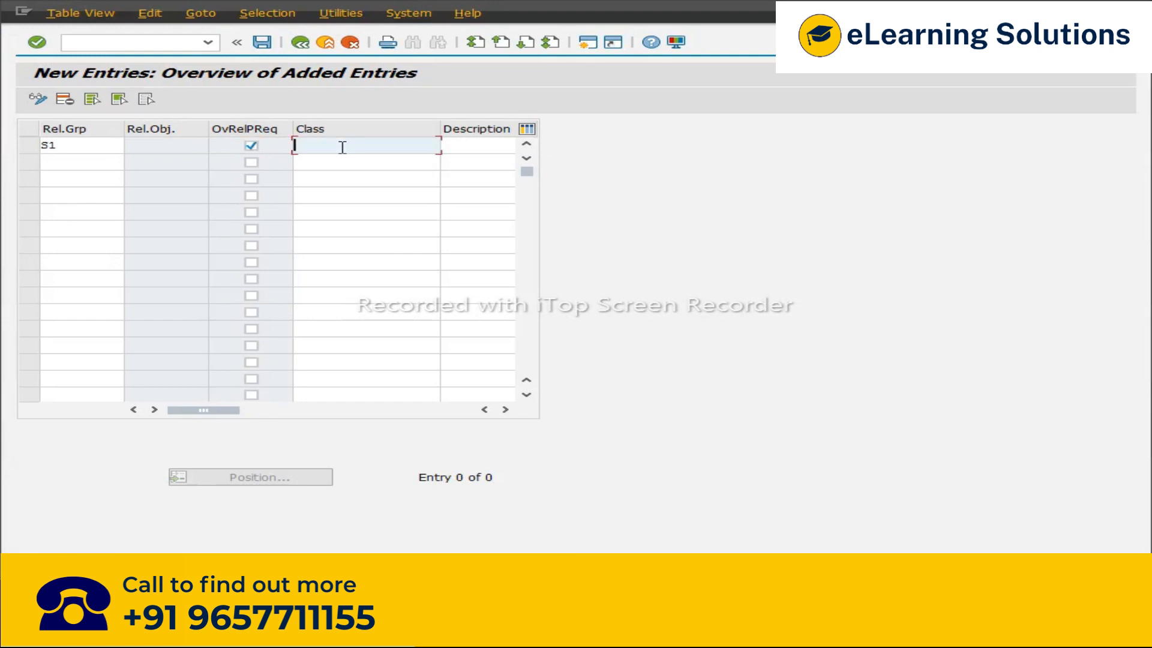
click(343, 147)
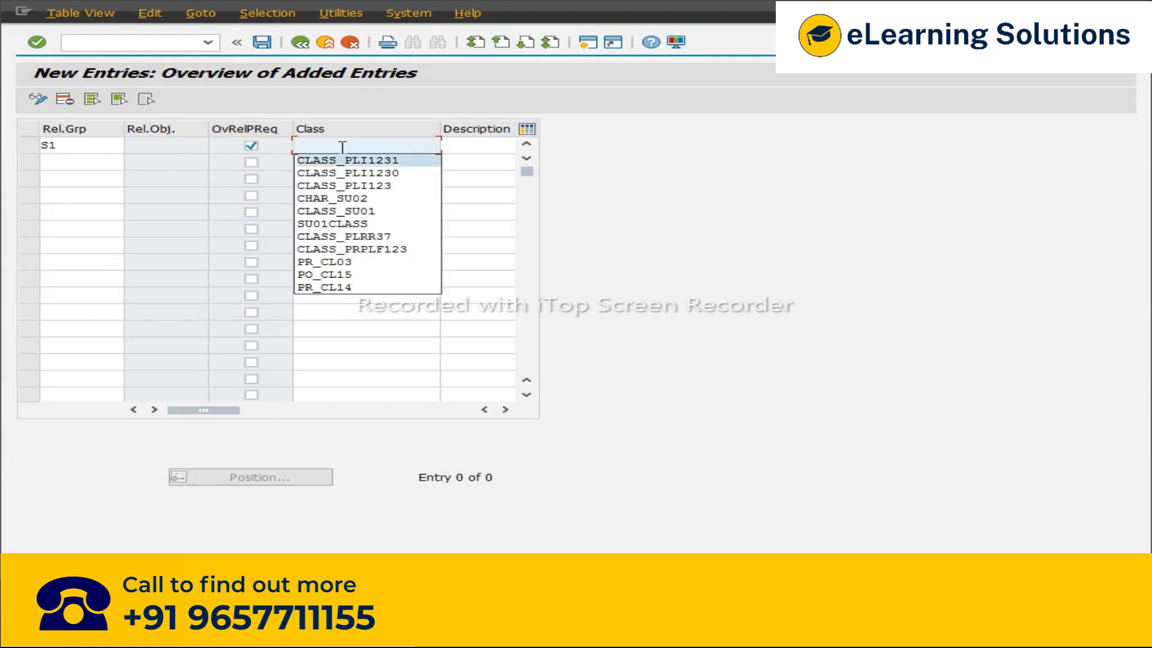
text(N)
key(BackSpace)
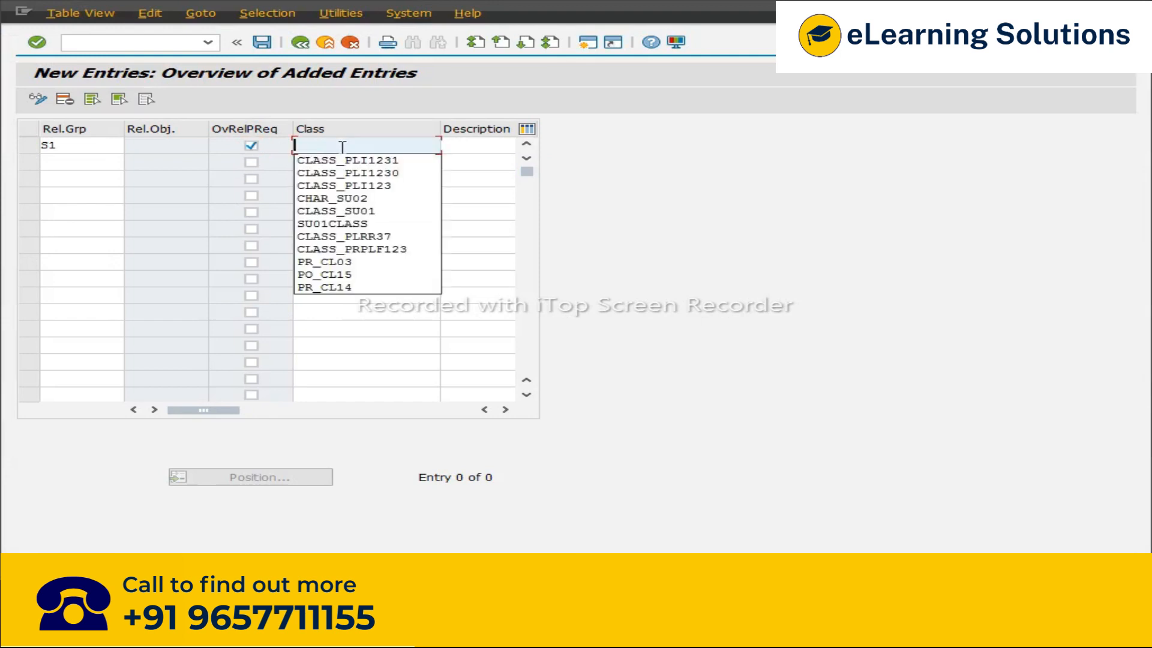
key(Return)
key(BackSpace)
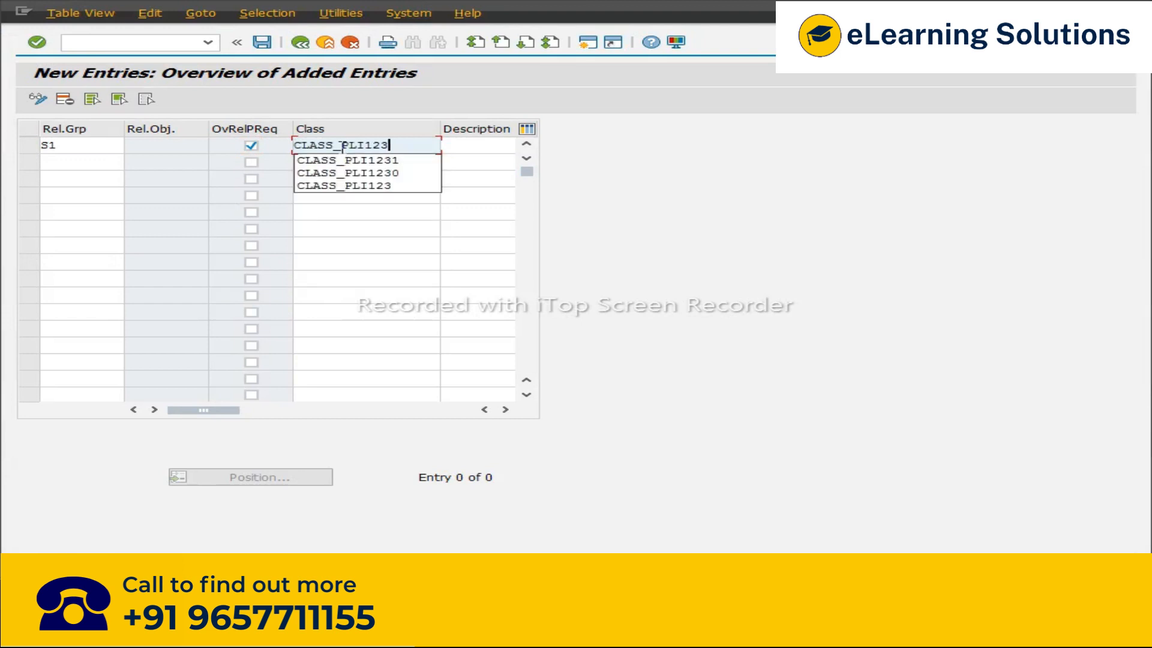
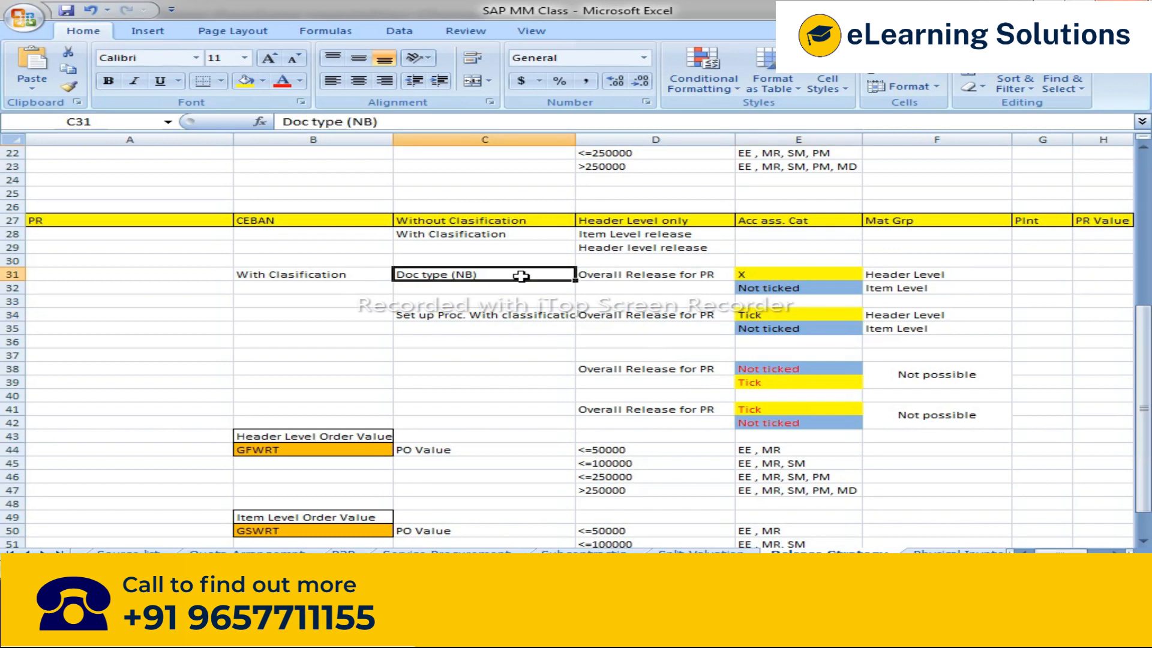
Step: Review the overall release notes in spreadsheet rows 31 to 42, including the Not possible combinations
click(785, 273)
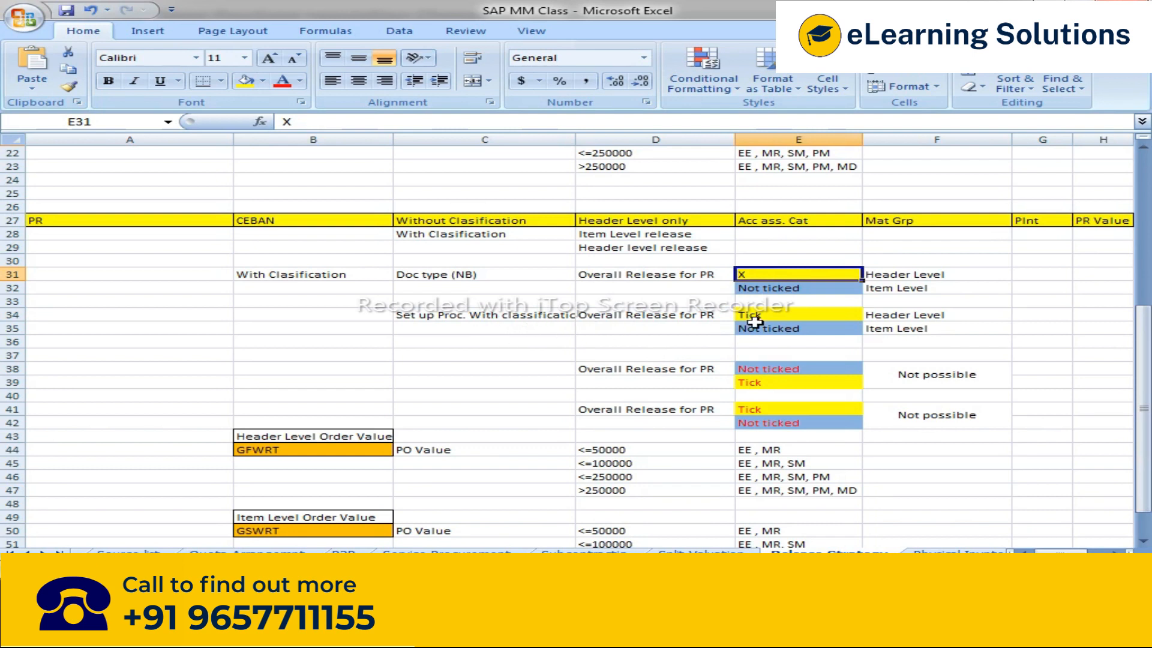
click(787, 328)
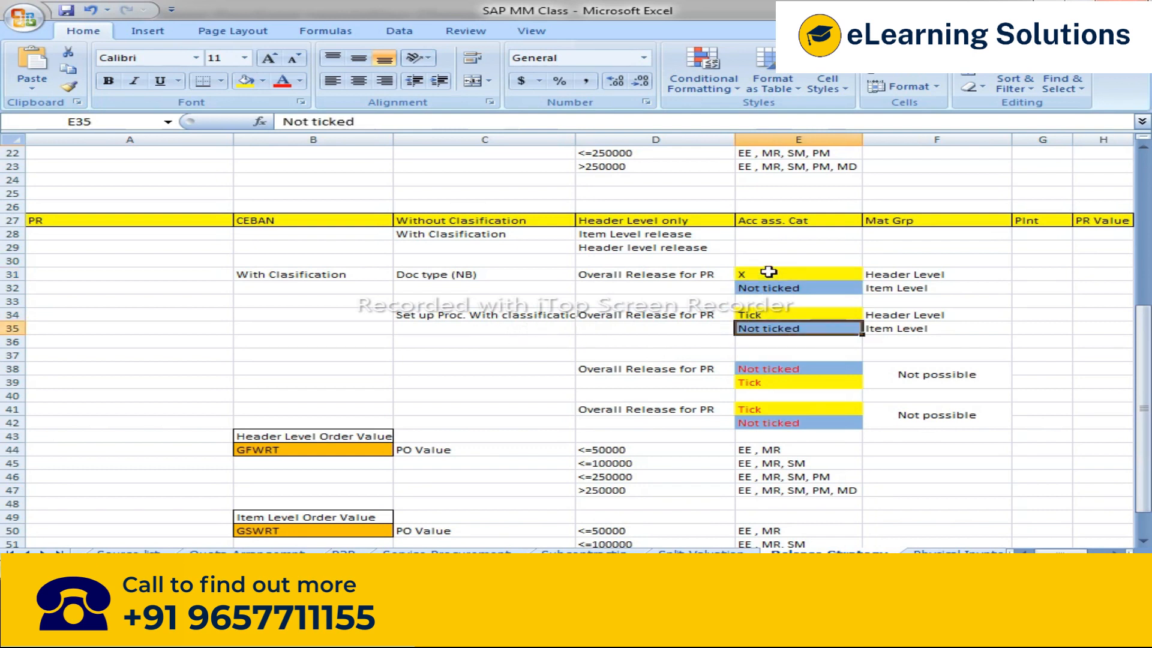
click(600, 371)
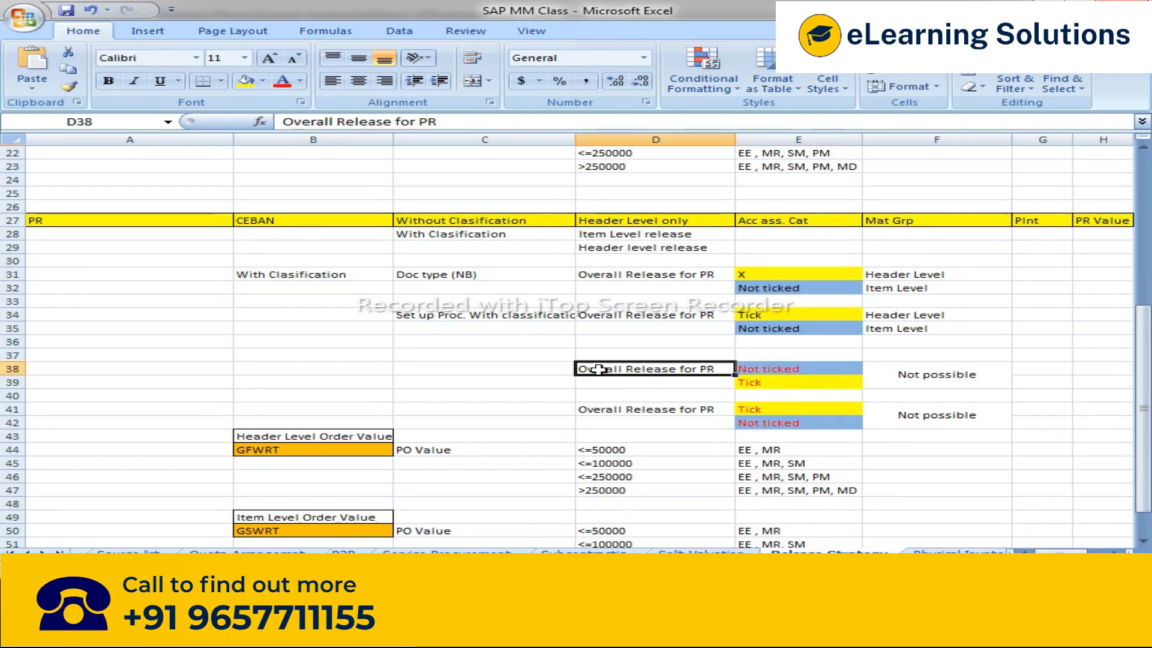
click(789, 369)
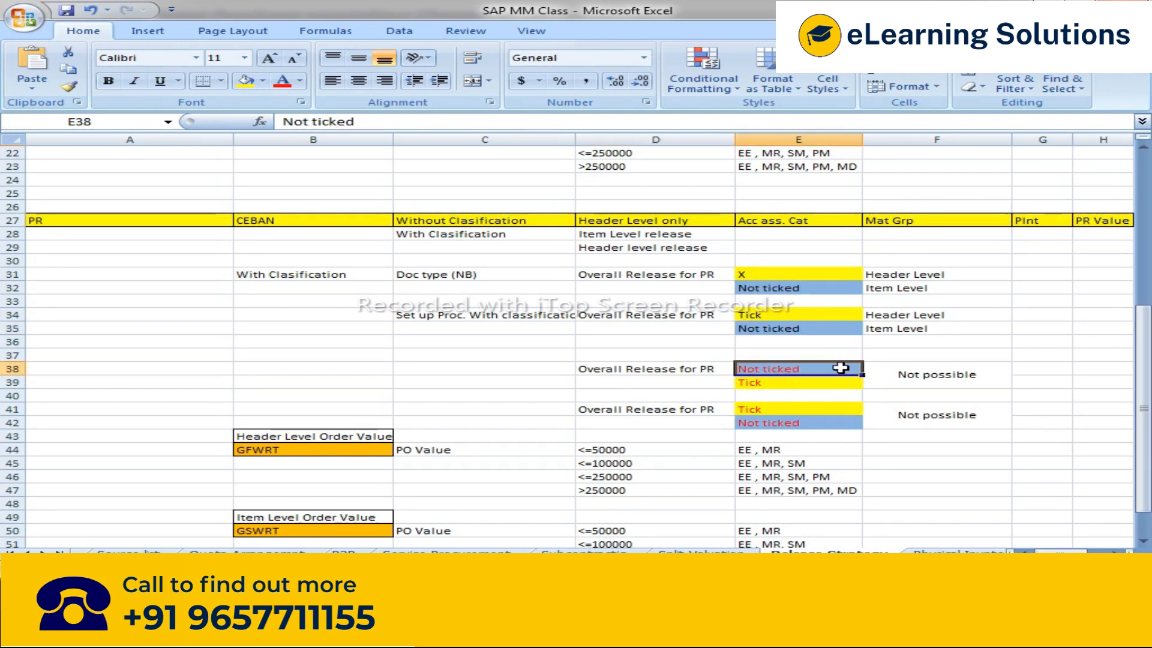
click(814, 384)
click(906, 369)
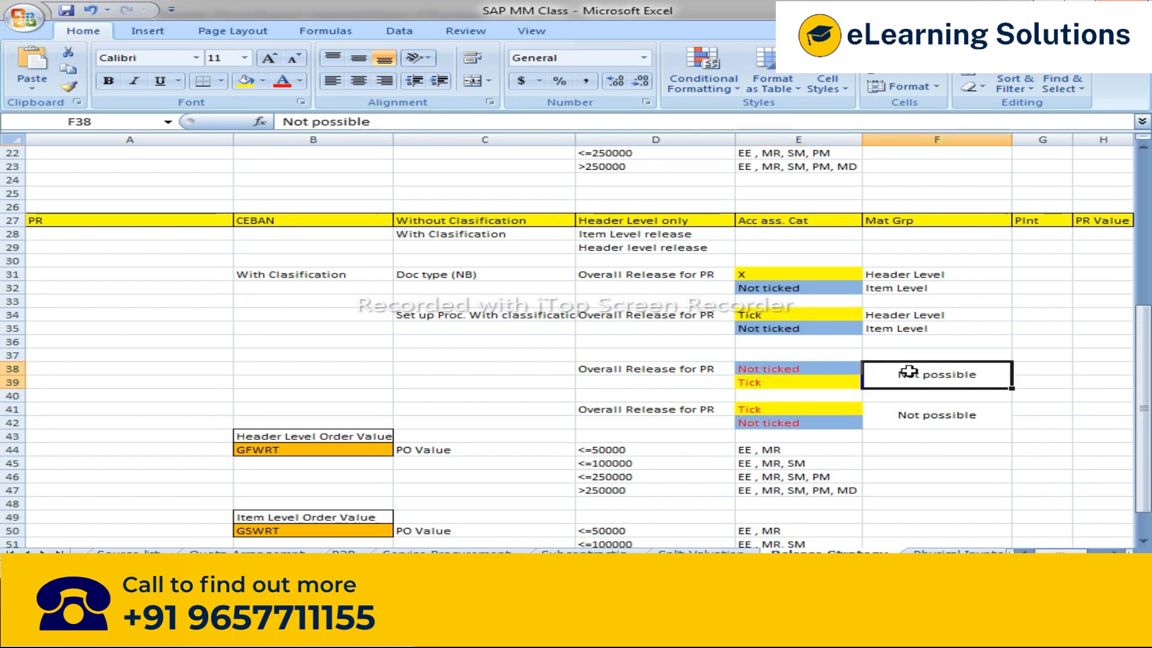
click(753, 408)
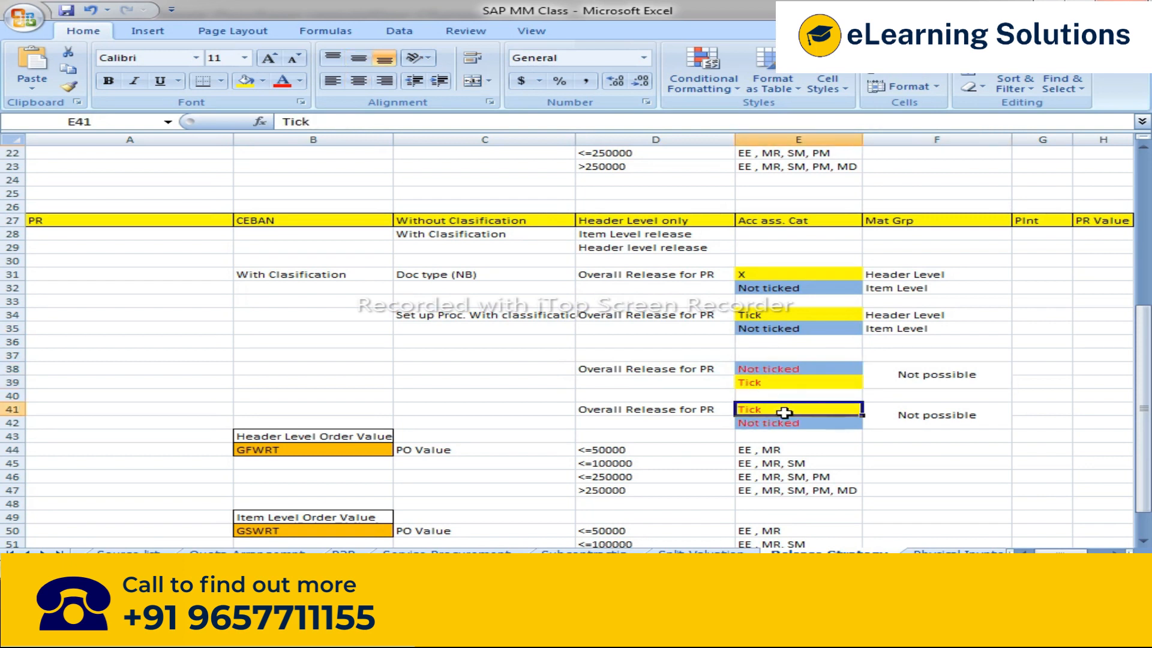
click(768, 275)
click(756, 313)
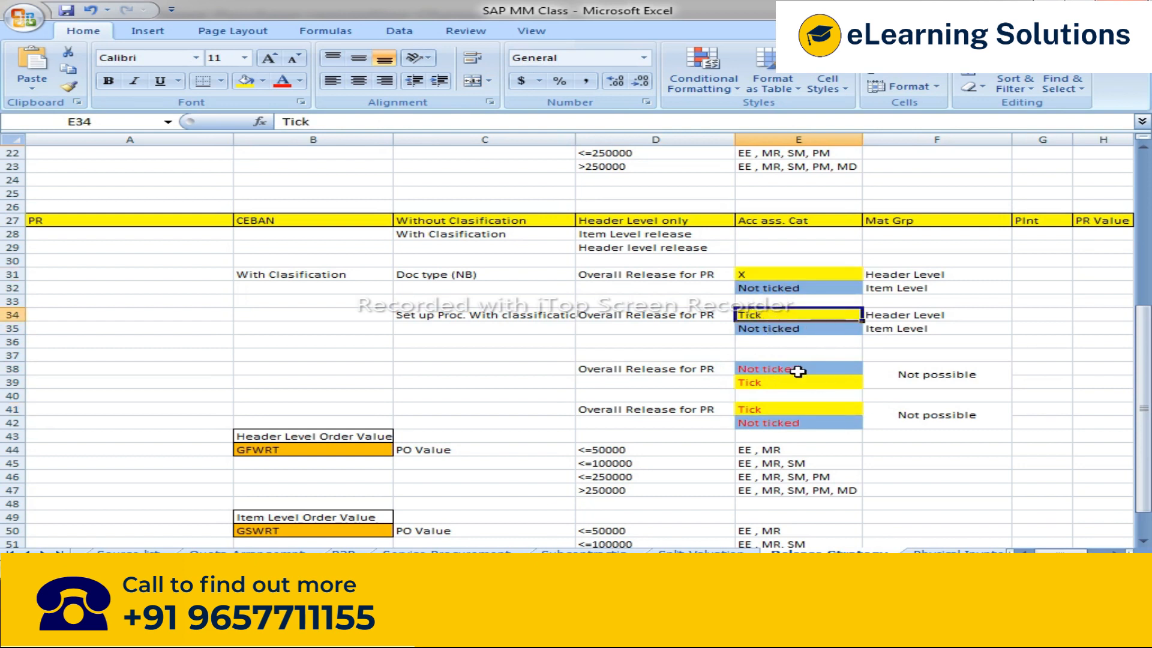
click(826, 291)
click(811, 333)
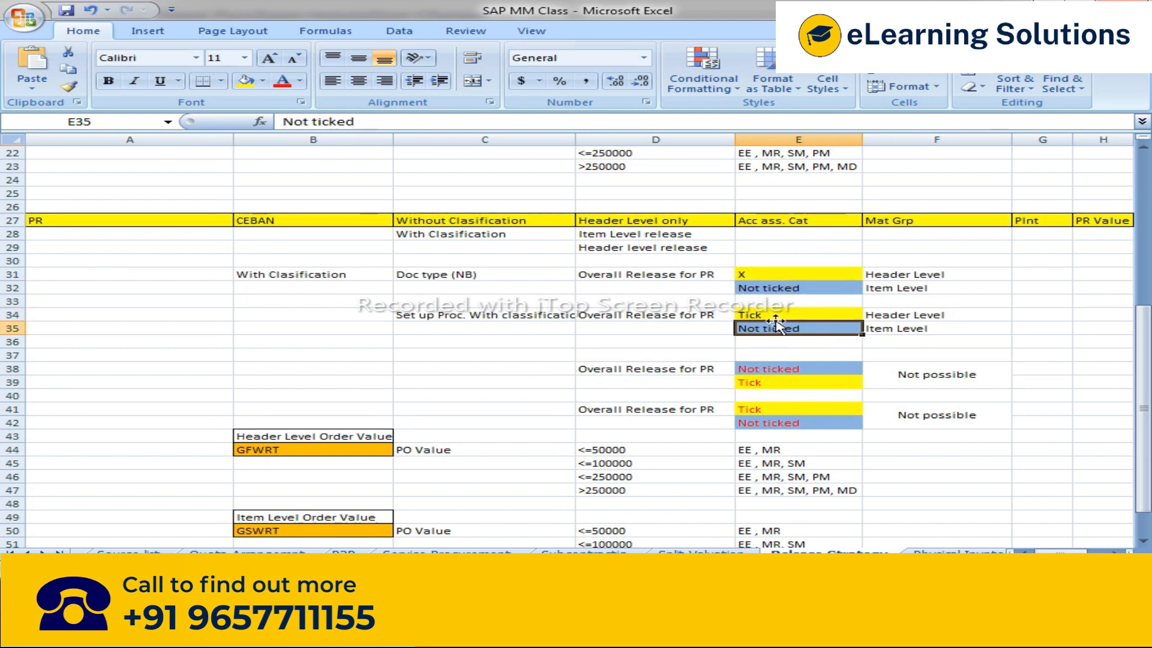
Step: Switch to the SAP document types table and scroll across to inspect the NB purchase requisition type
key(alt+Tab)
key(alt+Tab)
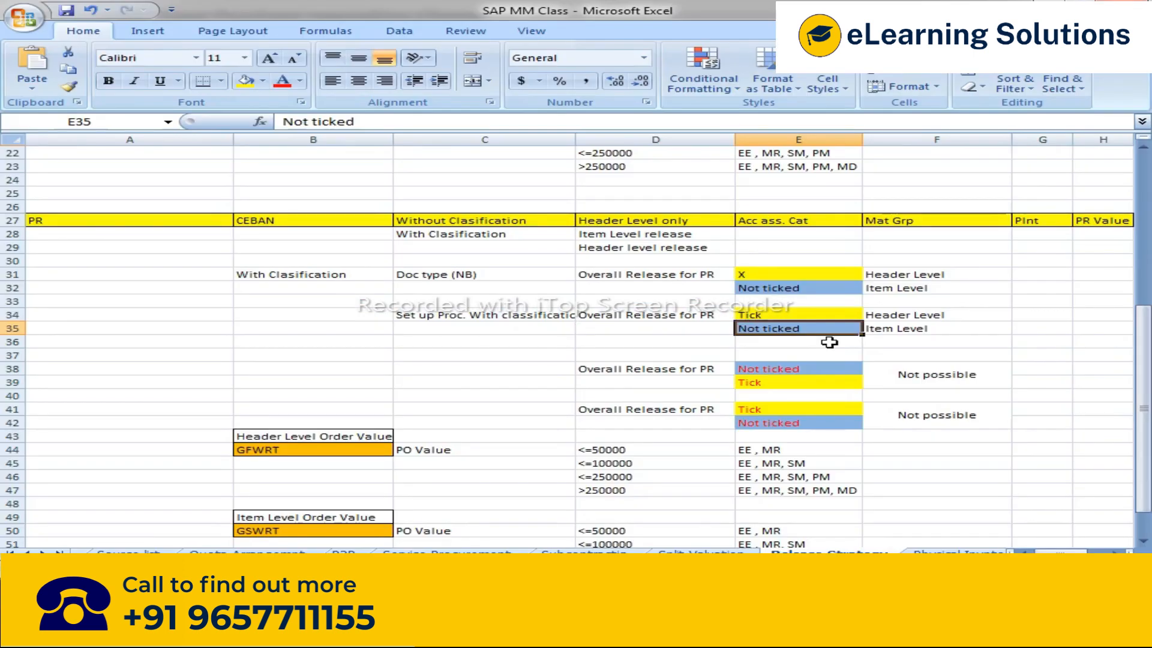
key(alt+Tab)
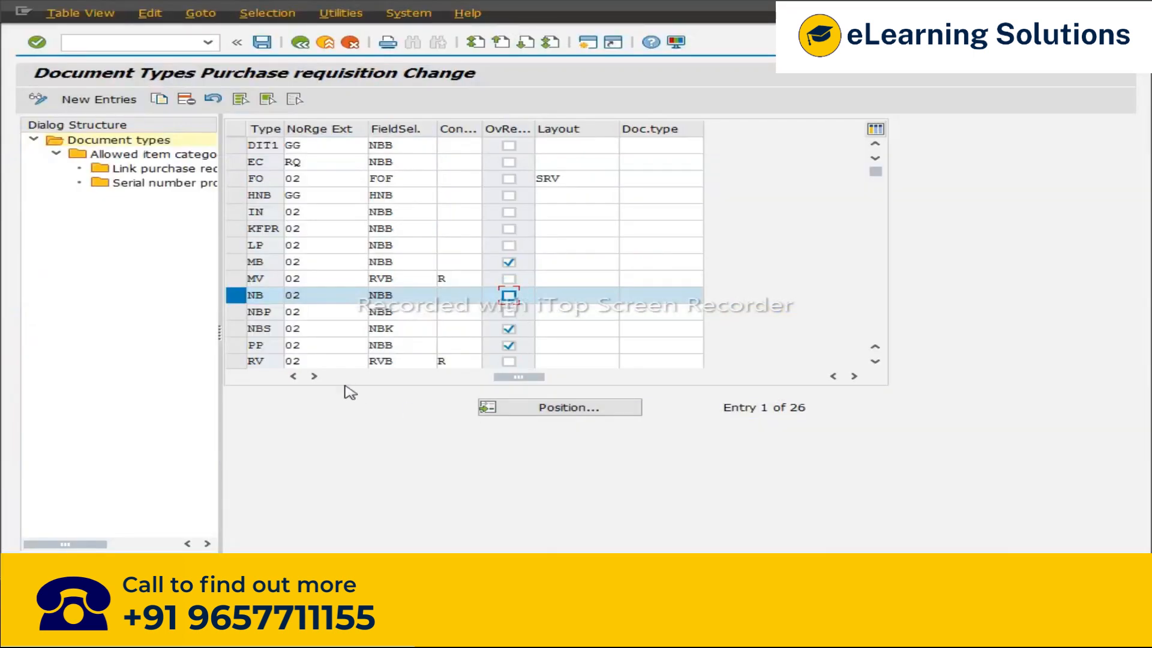
drag(516, 378, 303, 379)
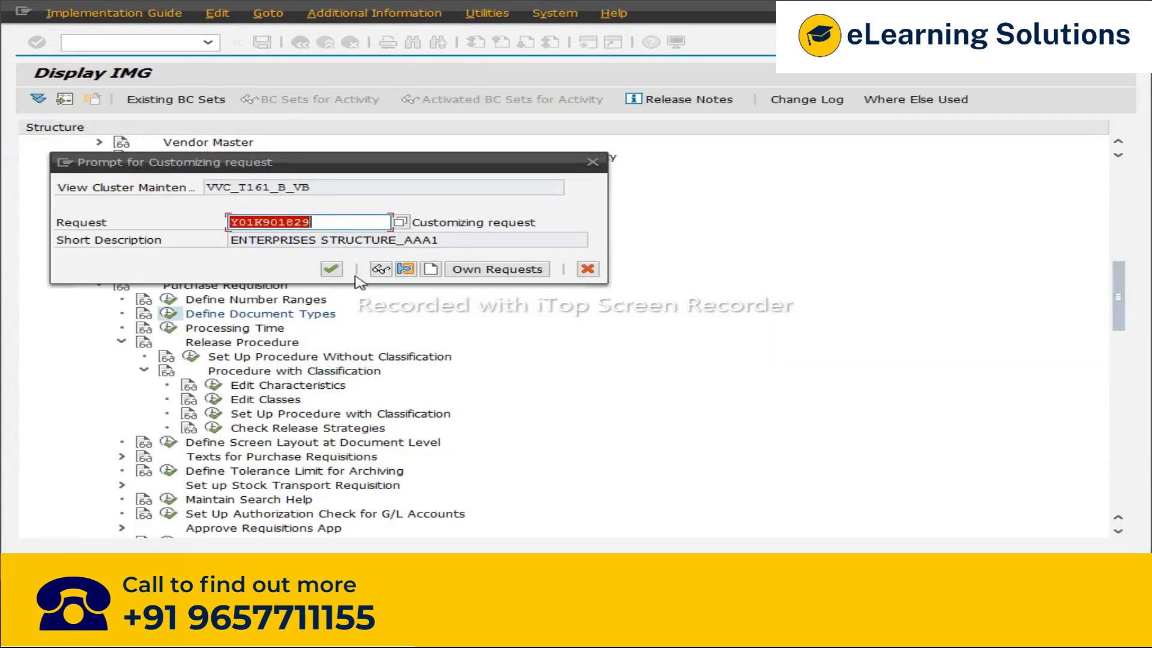
click(329, 265)
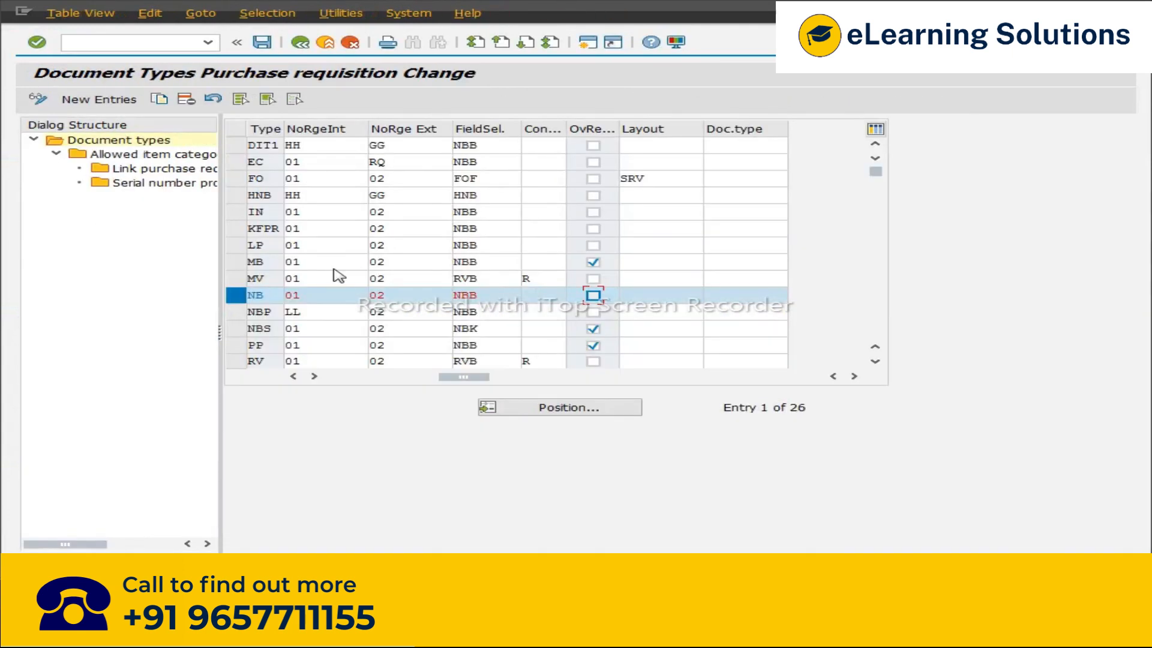
Step: Return to the purchase requisition and restart transaction ME51N for a fresh requisition
key(alt+Tab)
key(alt+Tab)
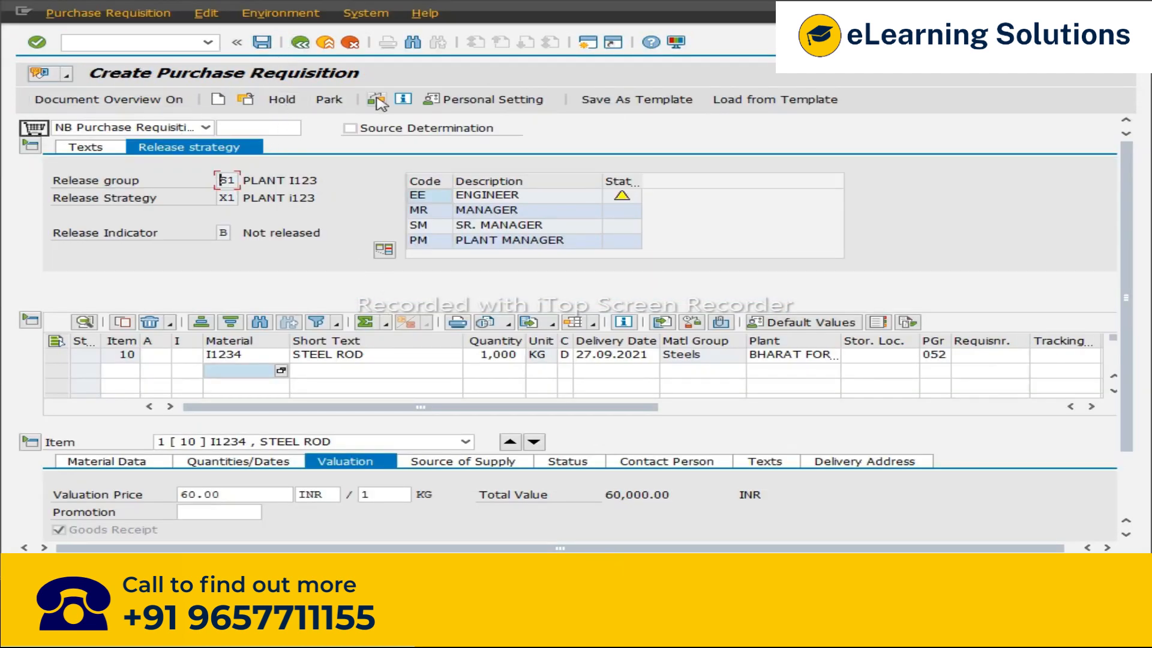
click(378, 101)
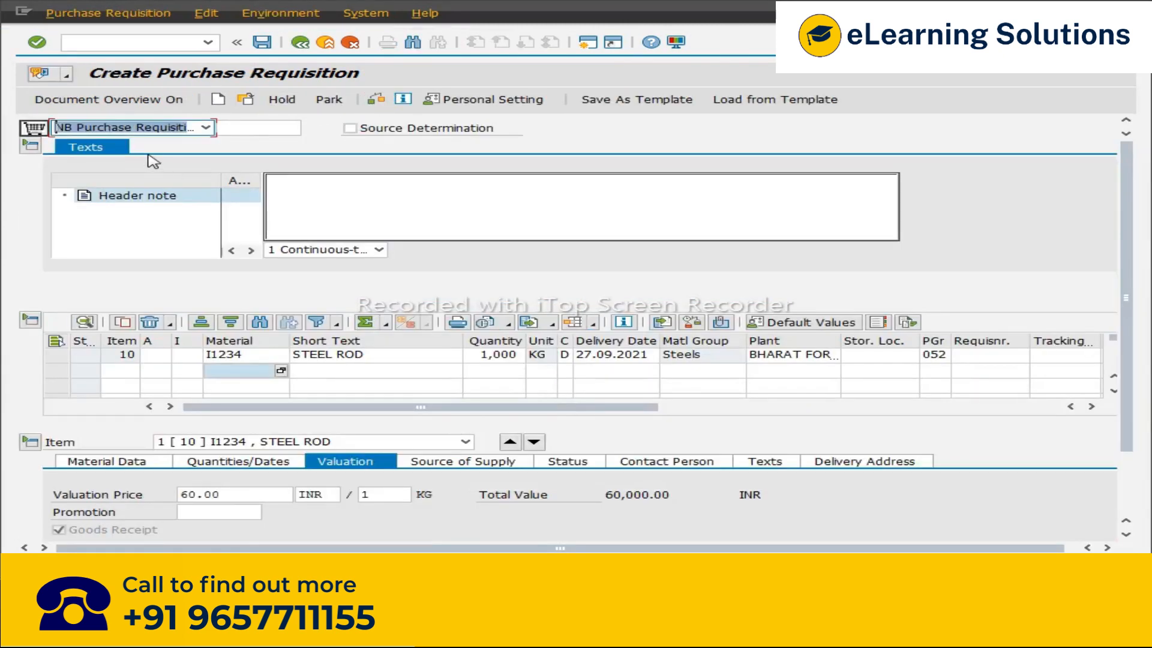
click(208, 42)
click(166, 65)
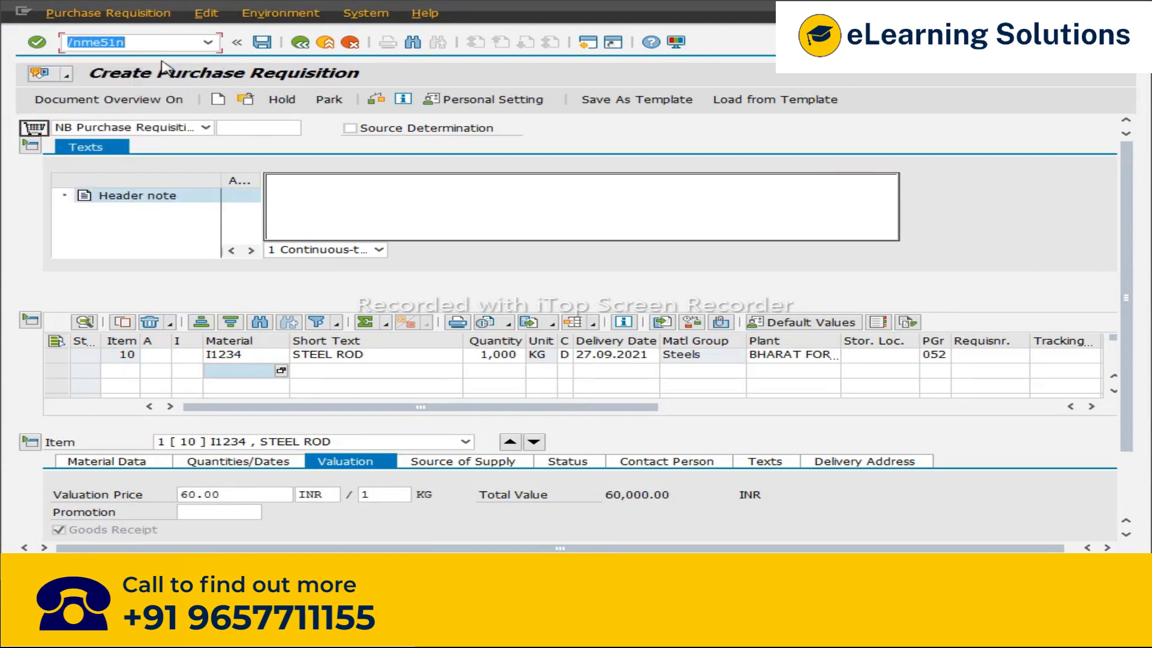
key(Return)
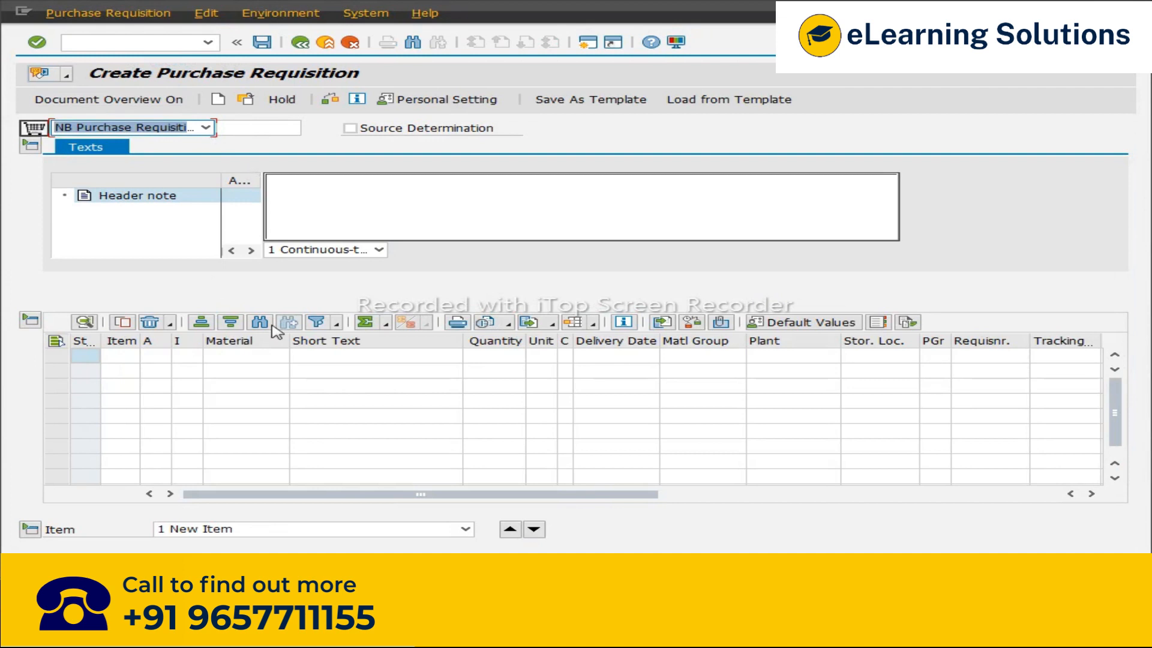
Step: Add an item with material I1234, plant I123 and quantity 1000
click(270, 363)
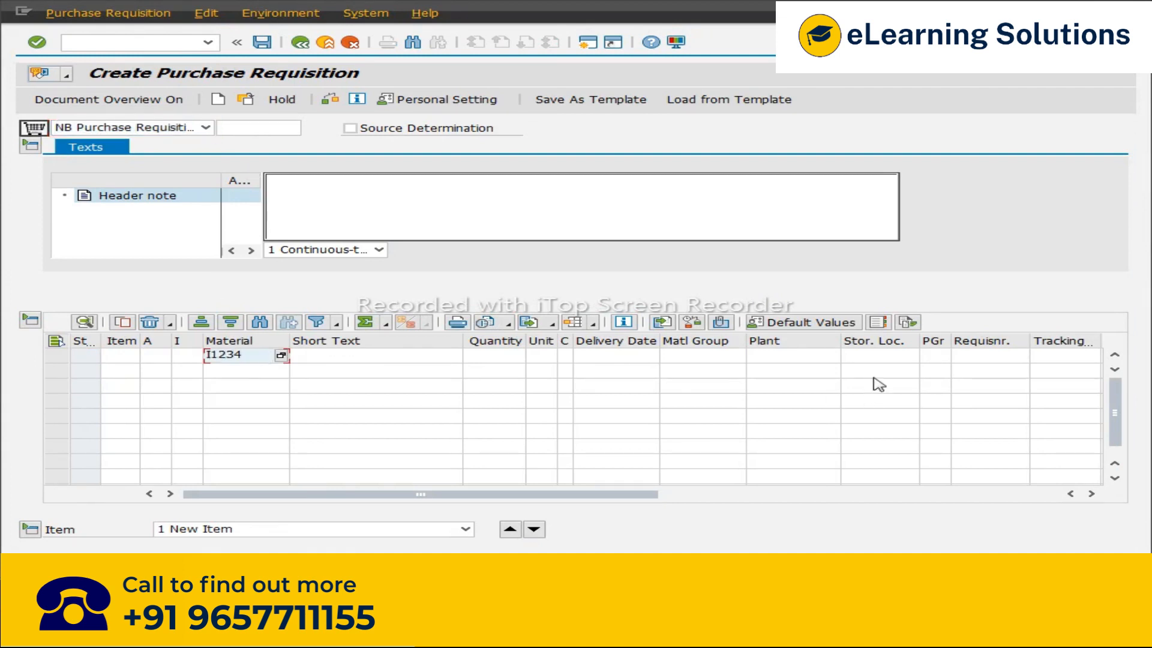
click(783, 355)
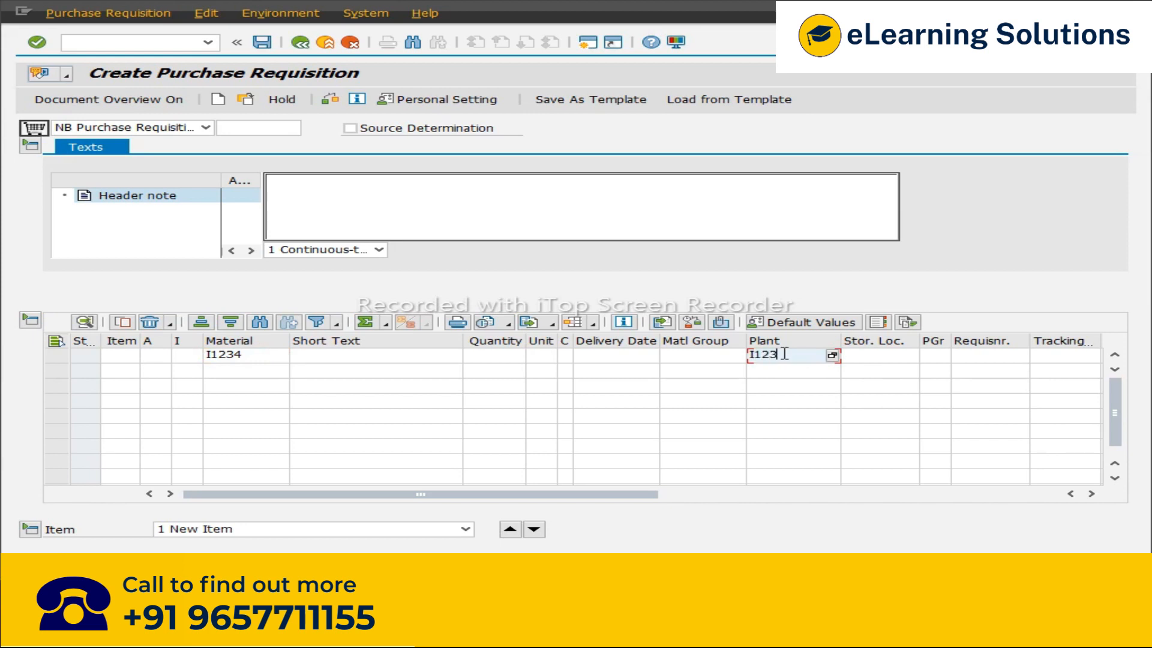
click(477, 358)
text(1000)
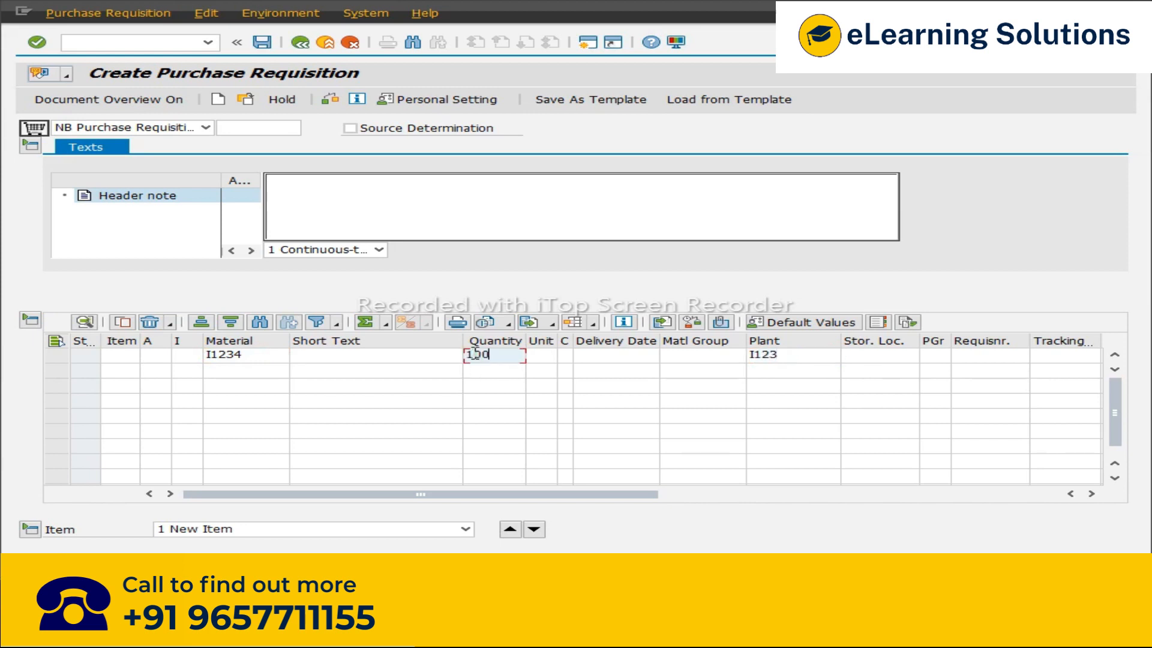
key(Return)
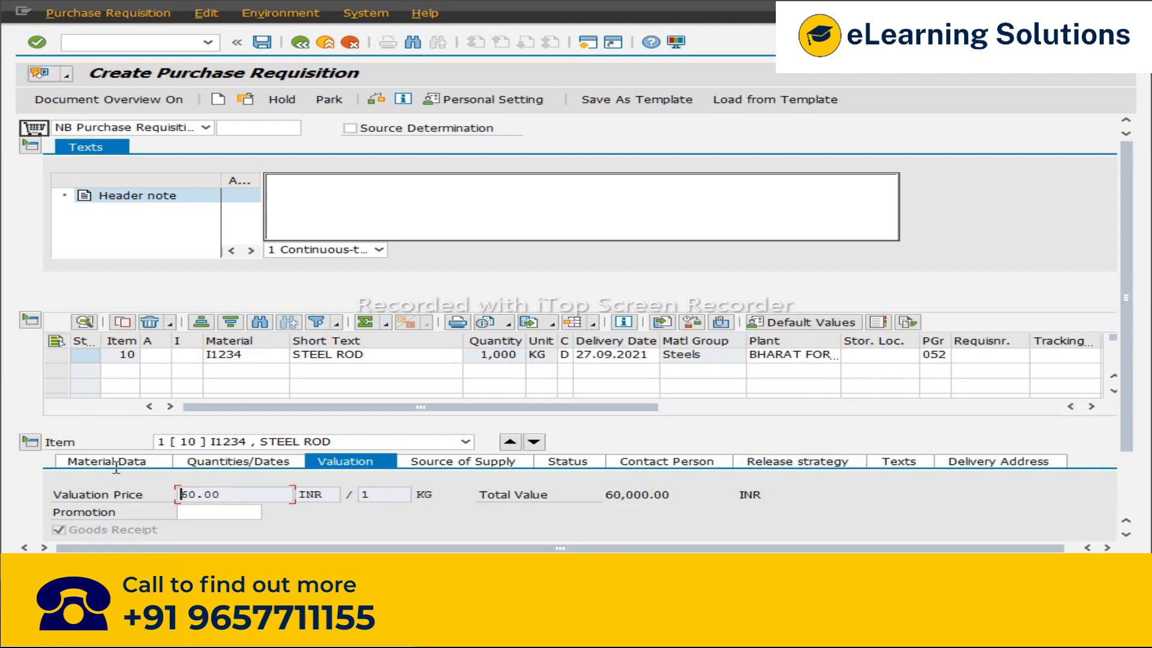
Step: Open the item's release strategy details to check the release group and strategy
click(797, 463)
scroll(657, 515, down, 2)
scroll(663, 517, down, 1)
Step: Add a second item with material I123456, plant I123 and quantity 500
click(269, 294)
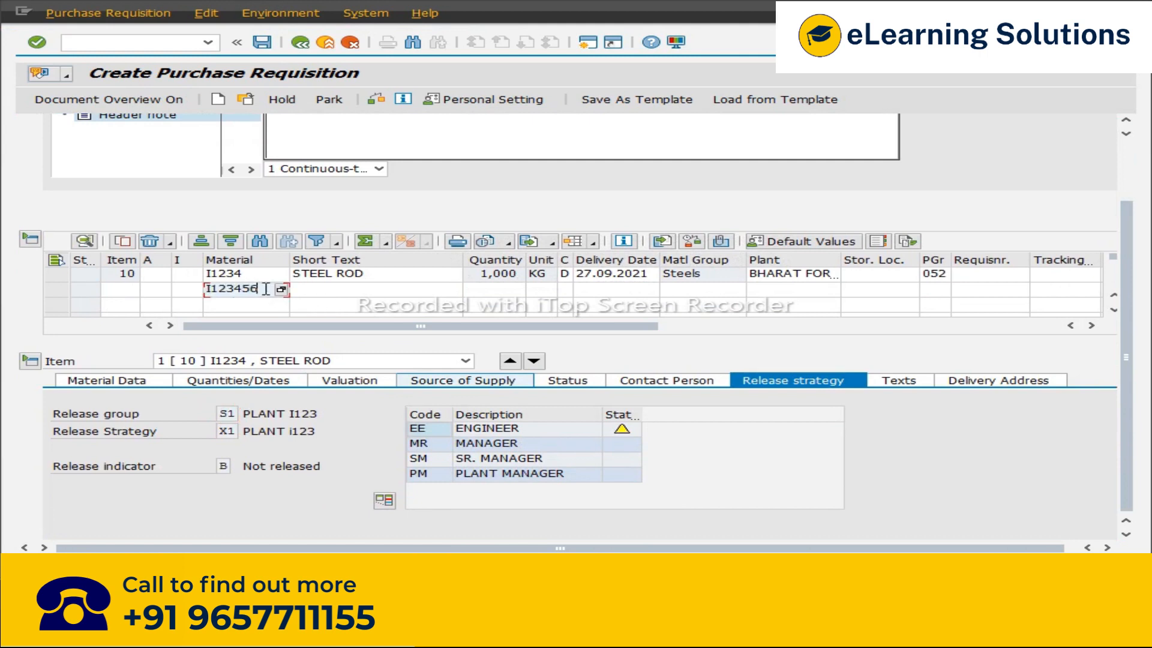
key(Return)
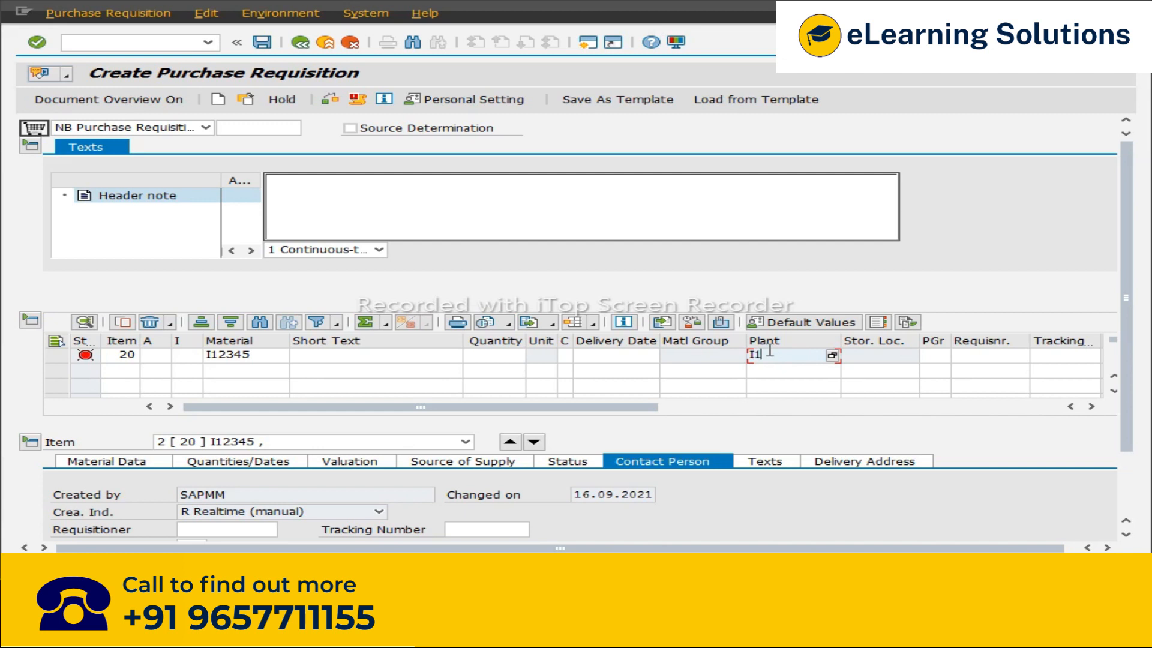
click(516, 356)
text(500)
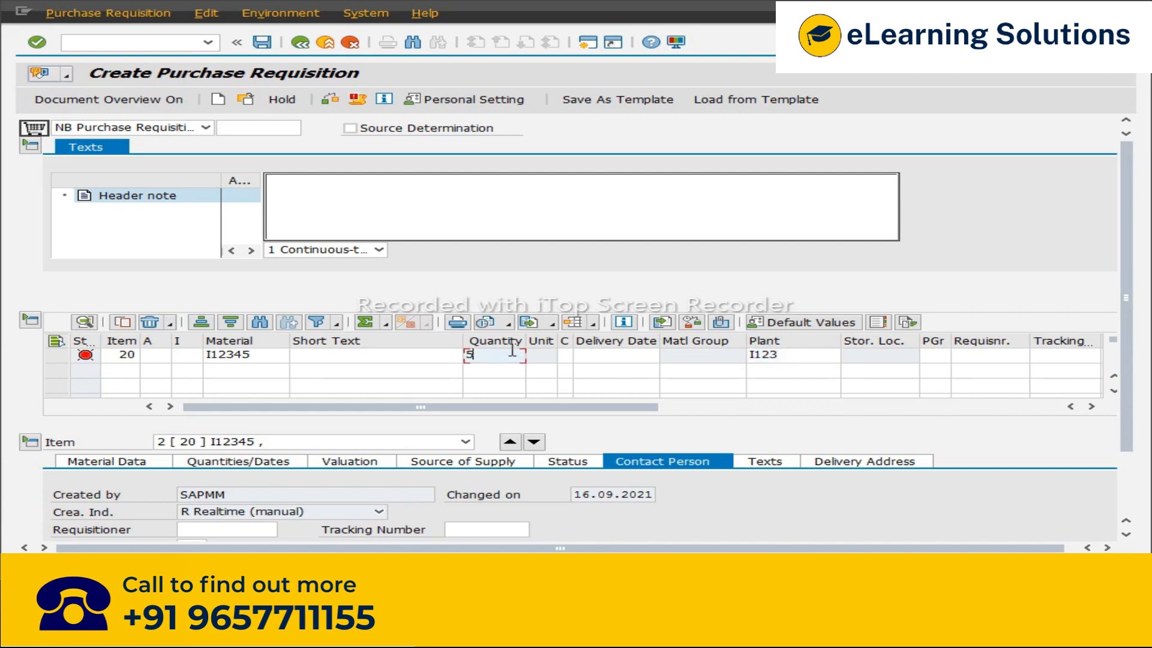
key(Return)
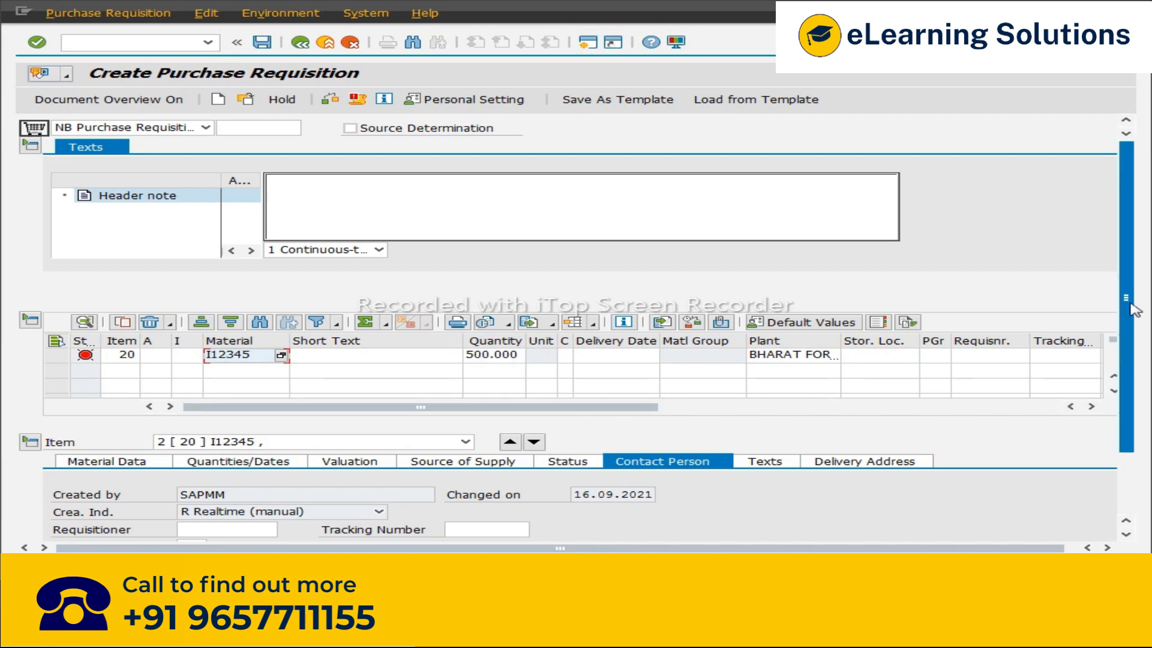
Step: Switch the item detail to the first item and view its release strategy
click(511, 443)
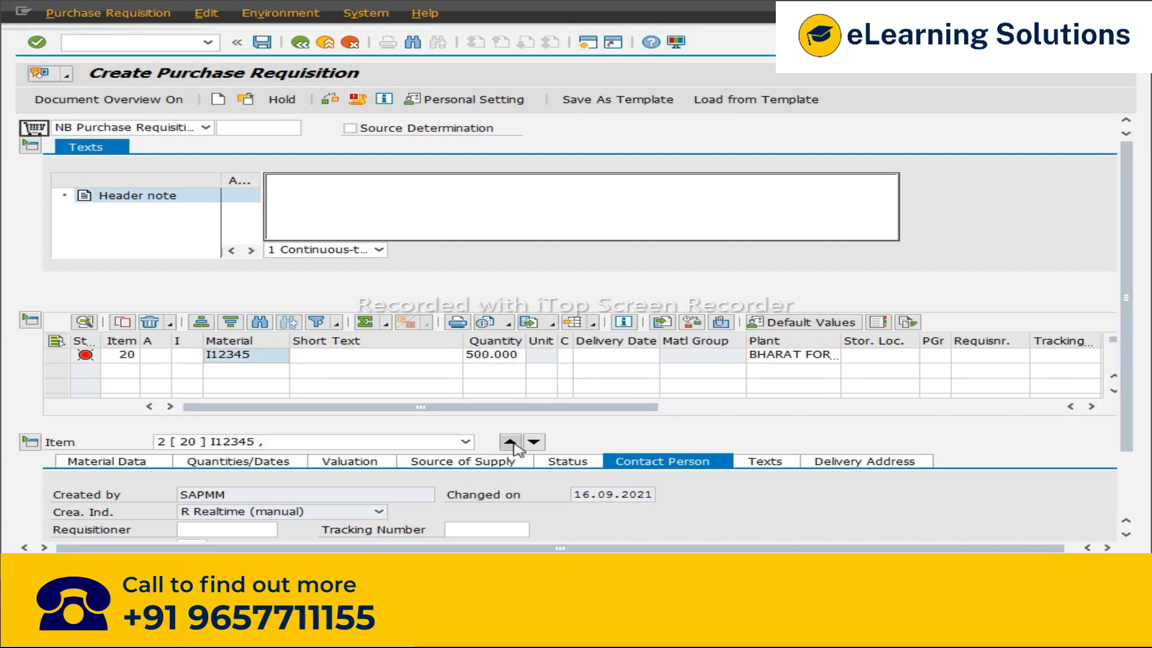
click(252, 359)
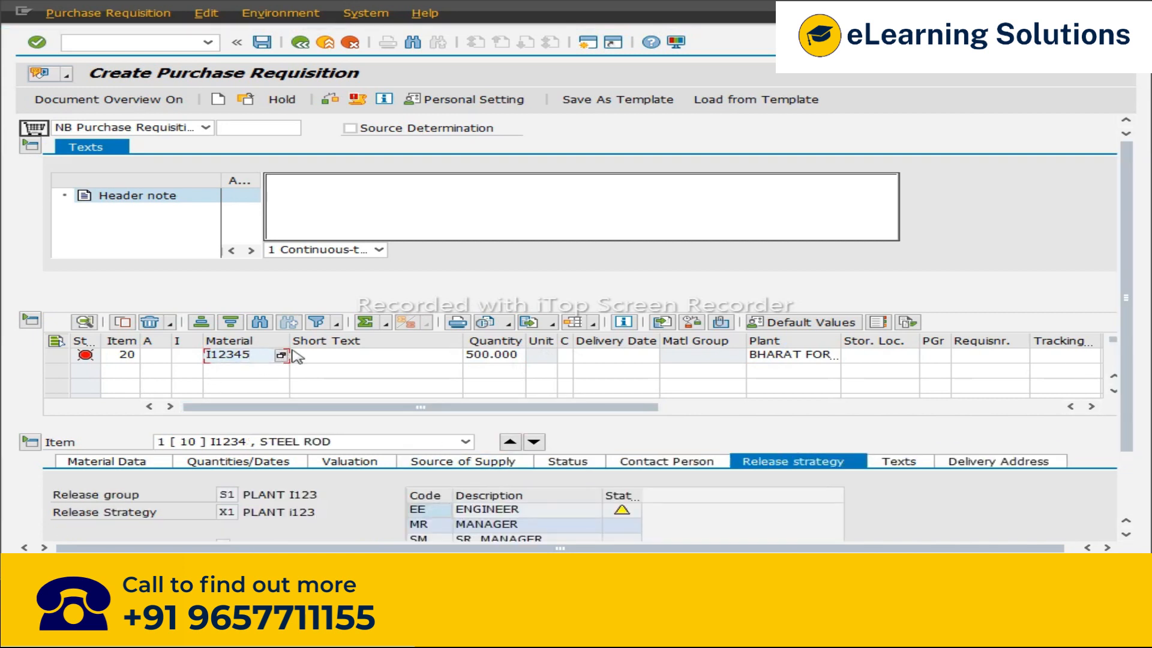
key(Return)
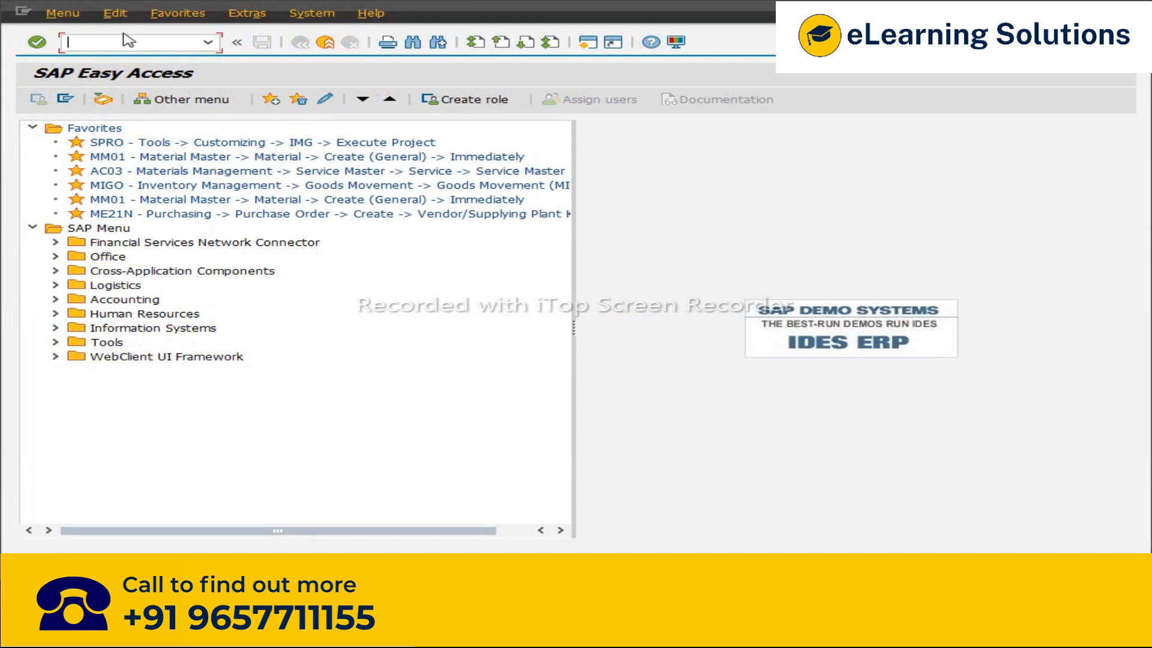
Step: Run transaction MM60 to list the materials available in plant I123
text(MM)
text(60)
key(Return)
click(304, 162)
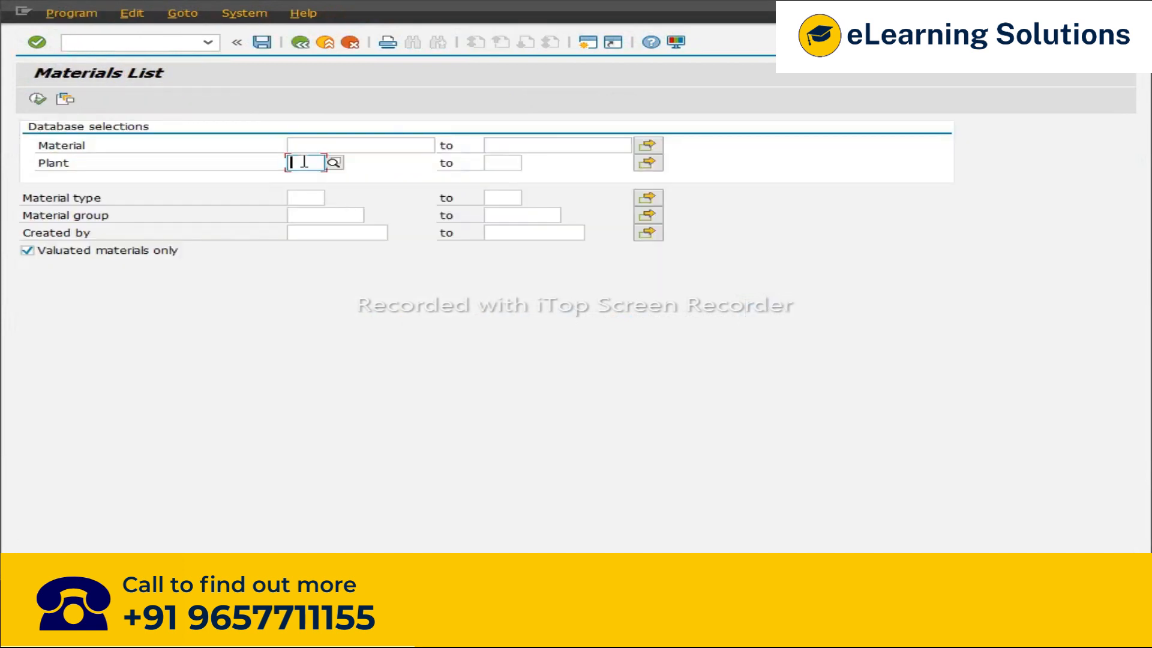
text(123)
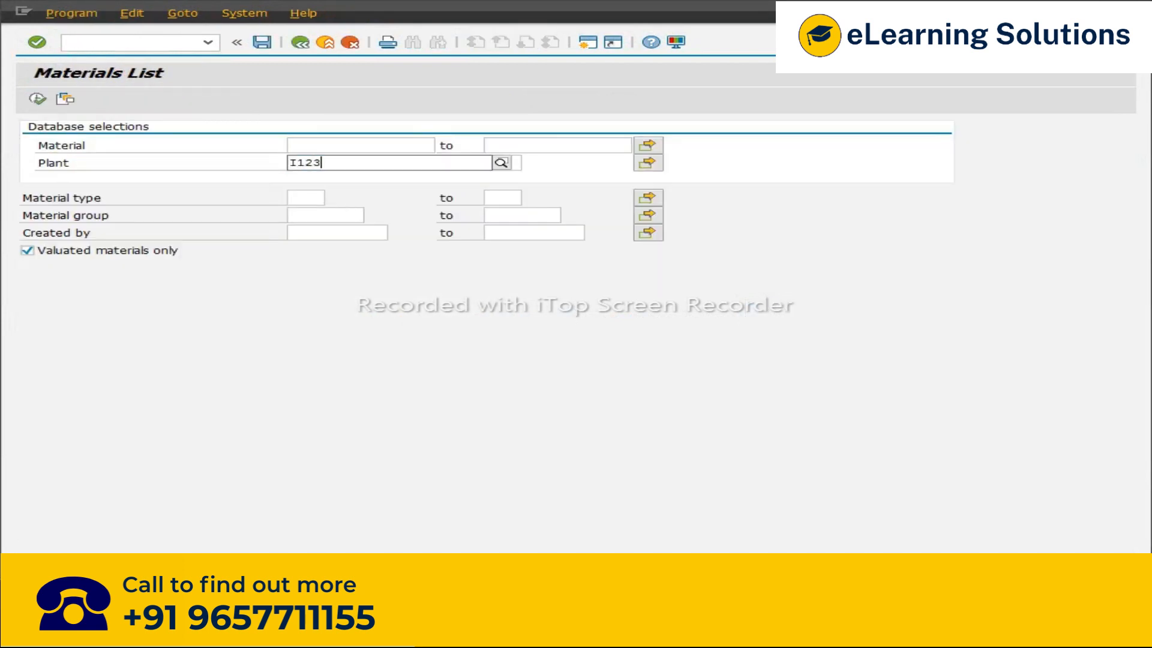
key(Return)
click(37, 98)
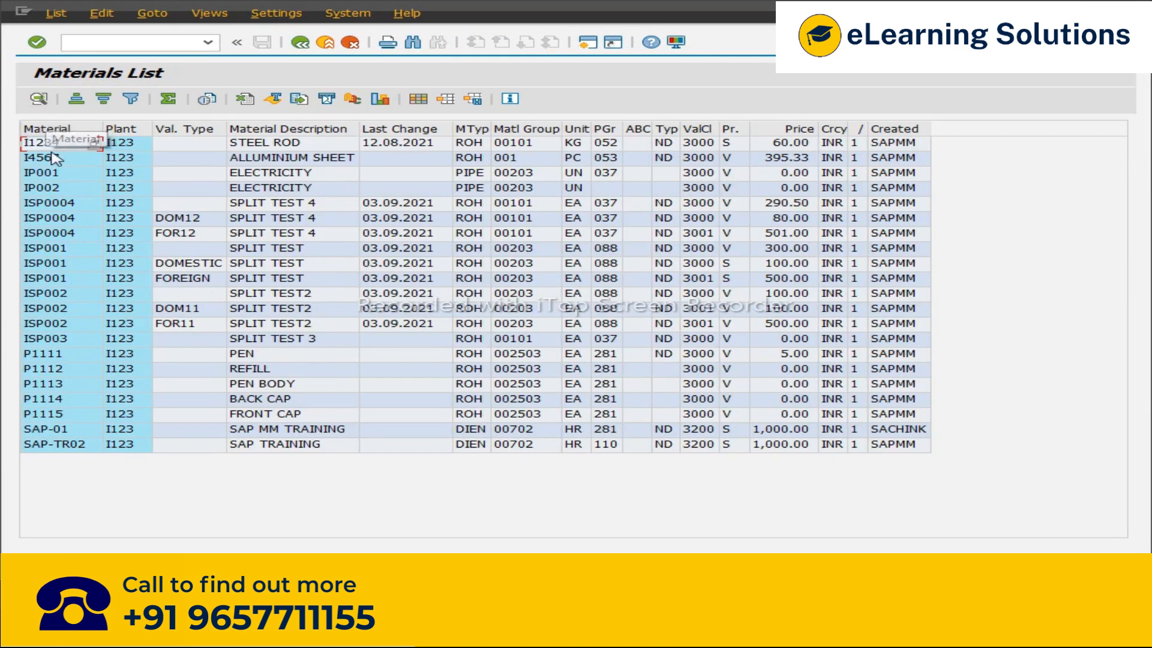
Step: Replace the second item's material with I4567 and check the release strategy for the items
click(39, 159)
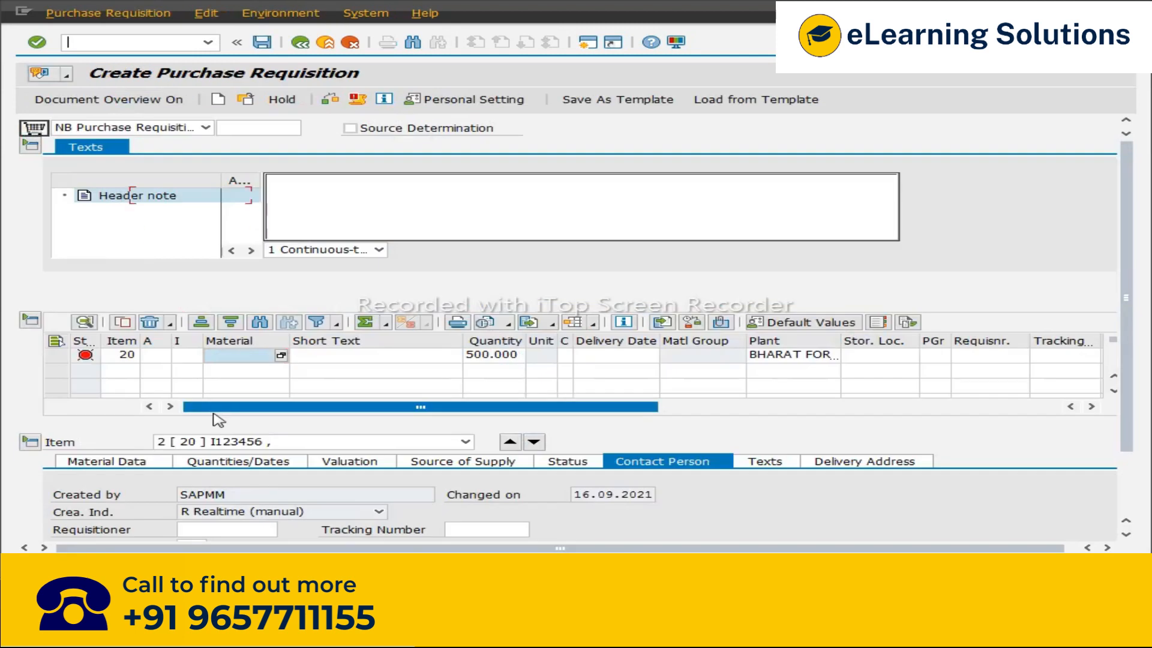
click(251, 368)
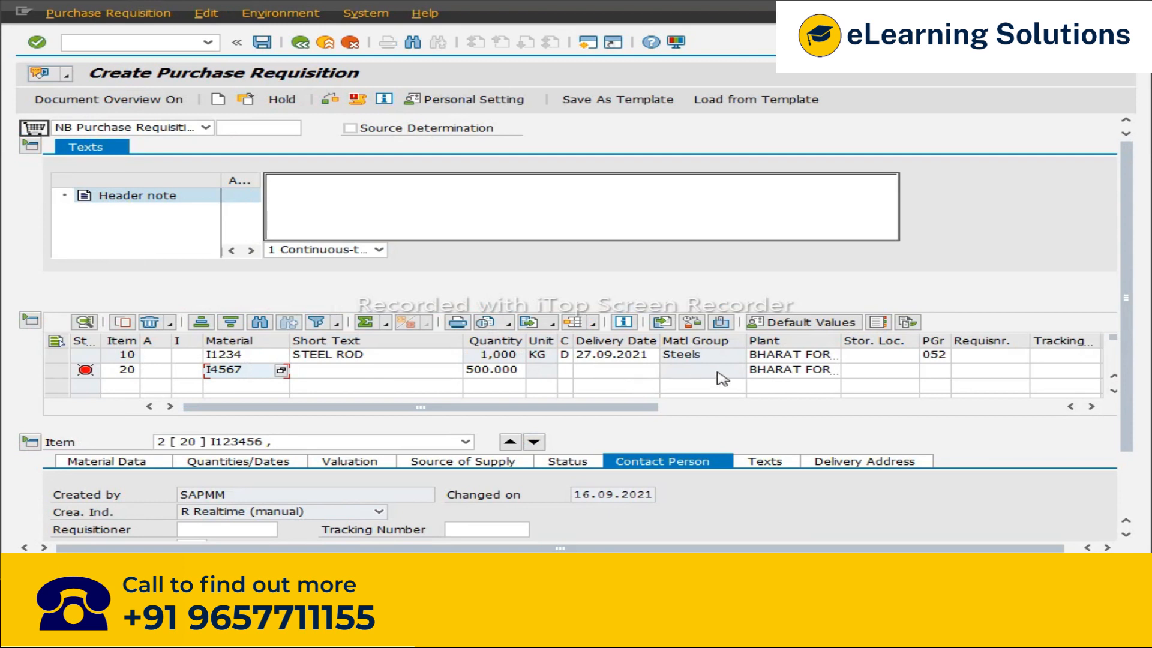
key(Return)
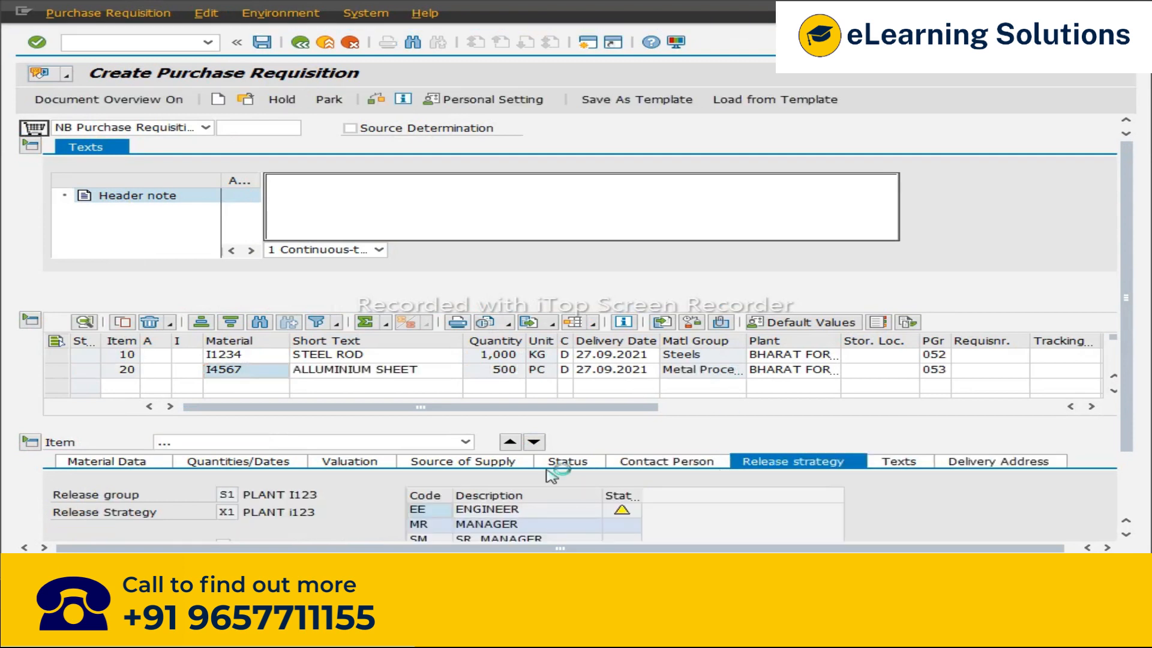
drag(1125, 344, 1139, 420)
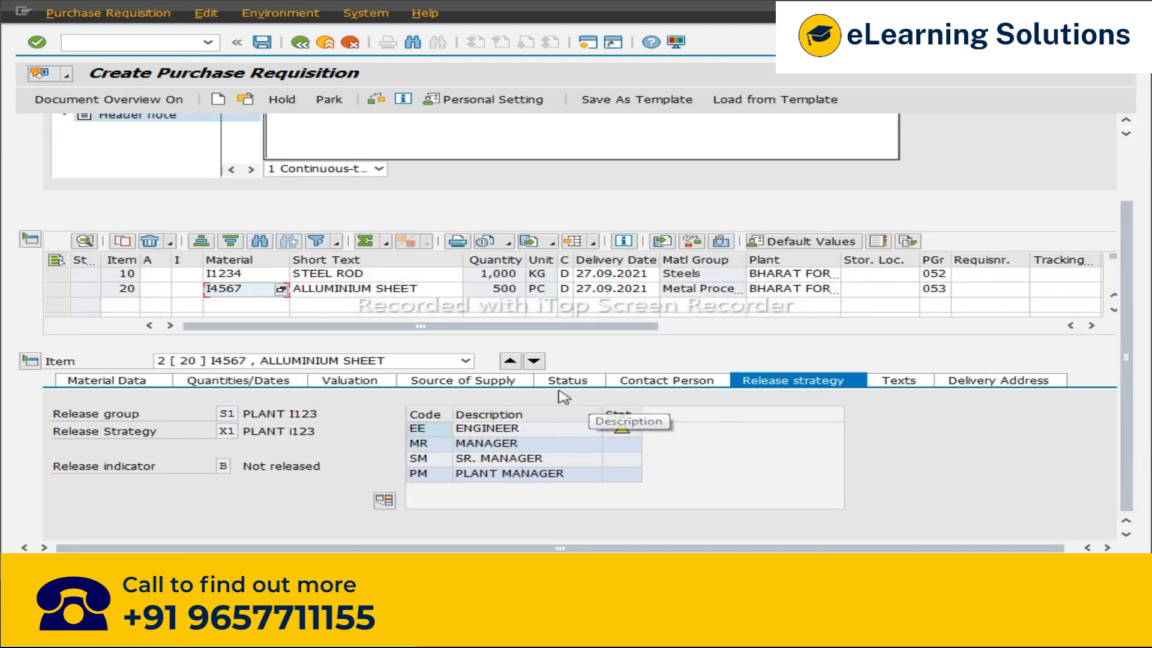
click(510, 361)
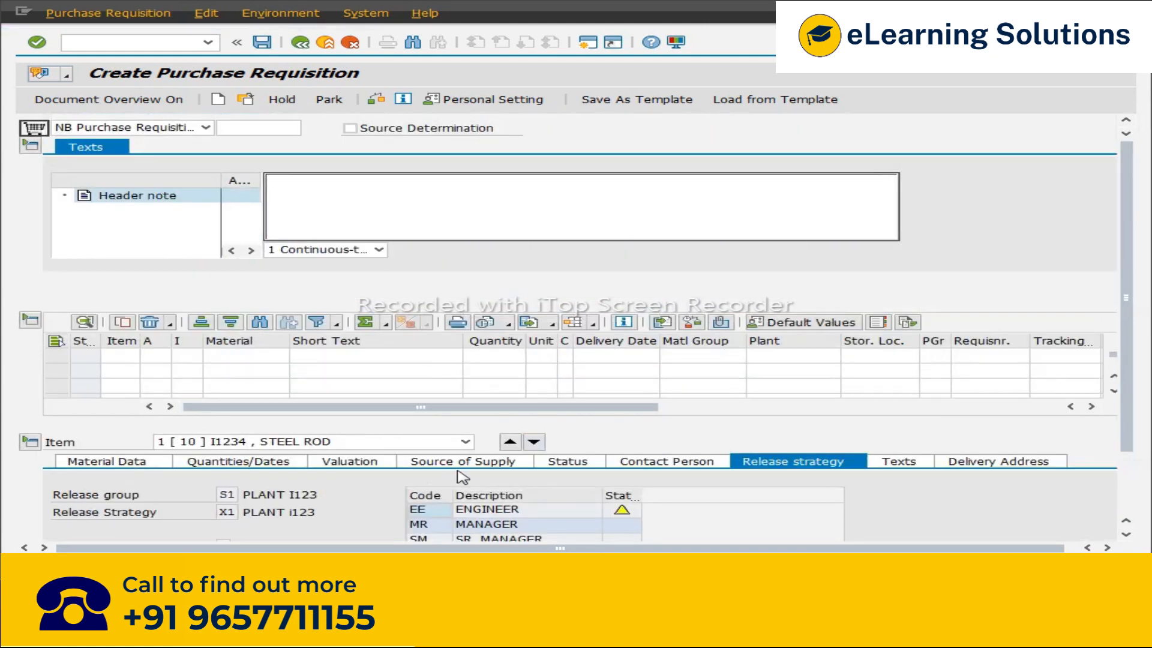
Step: Switch between the two items and compare their release strategies
scroll(303, 367, down, 2)
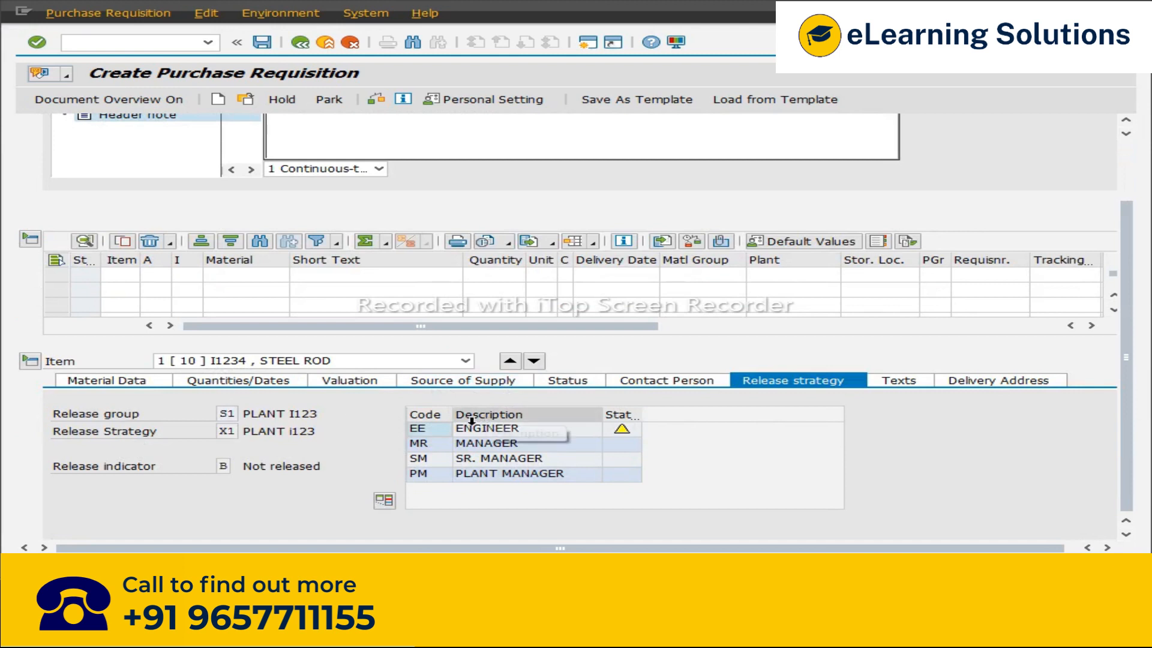
click(533, 362)
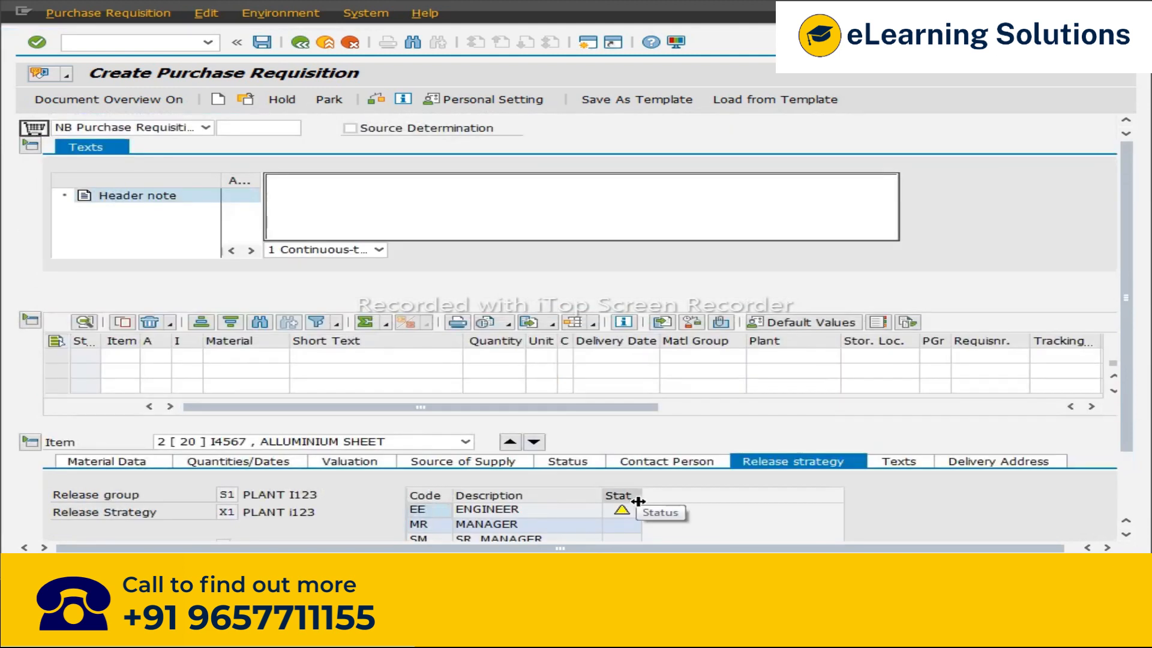
scroll(1102, 403, down, 3)
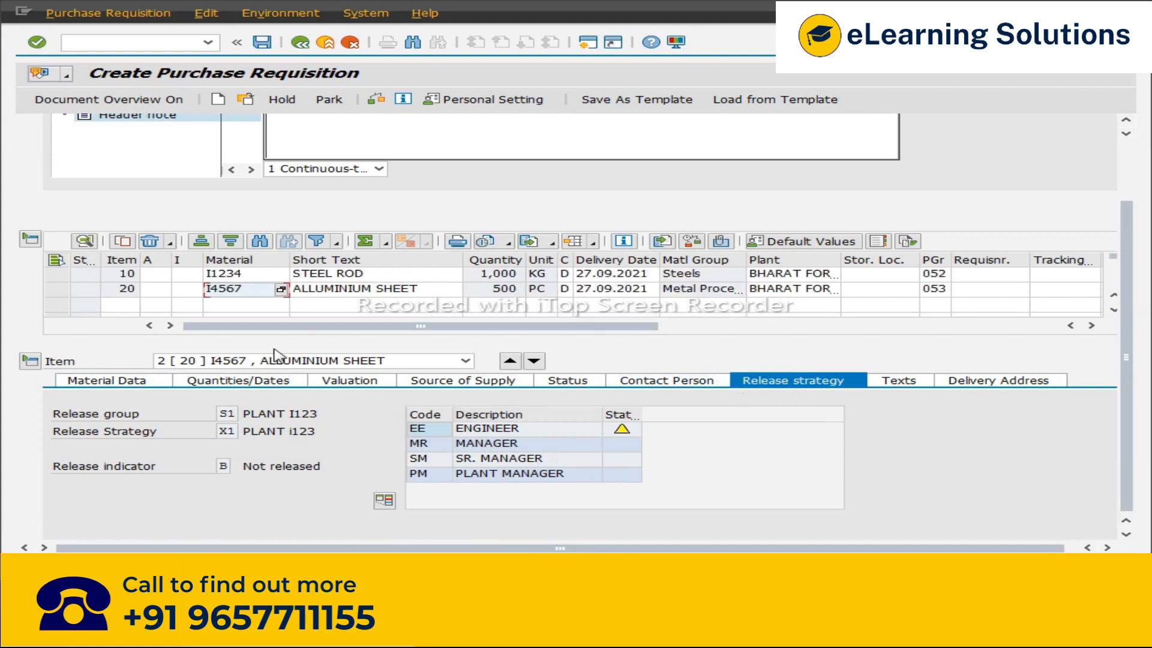
scroll(114, 159, up, 3)
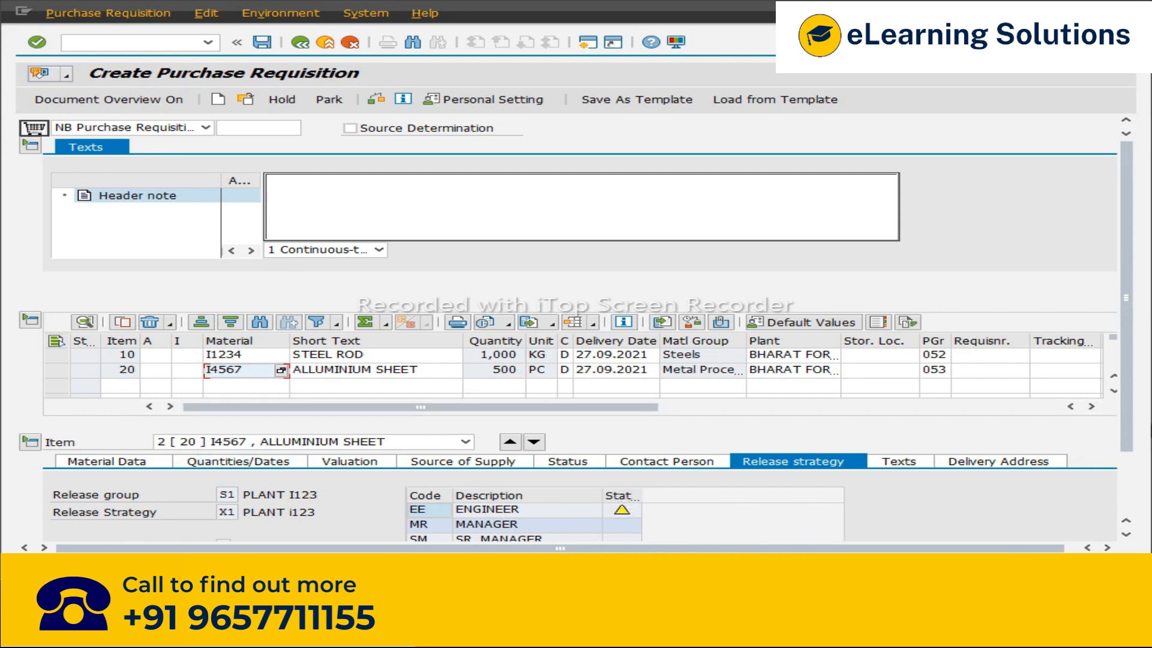
scroll(583, 438, down, 3)
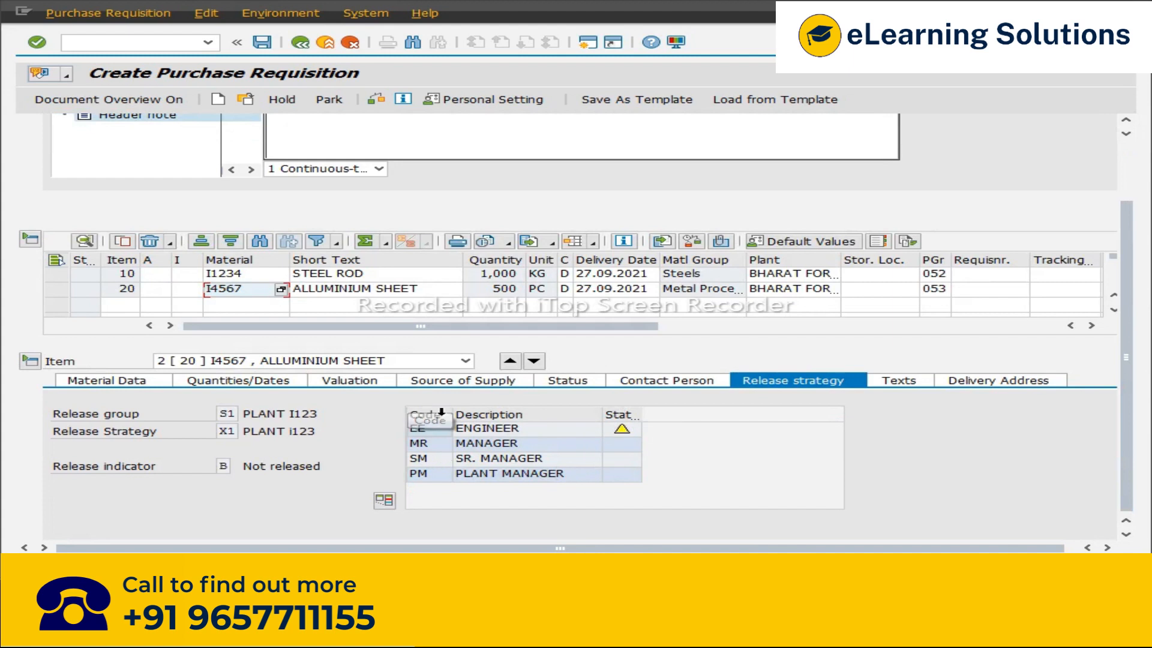
click(512, 362)
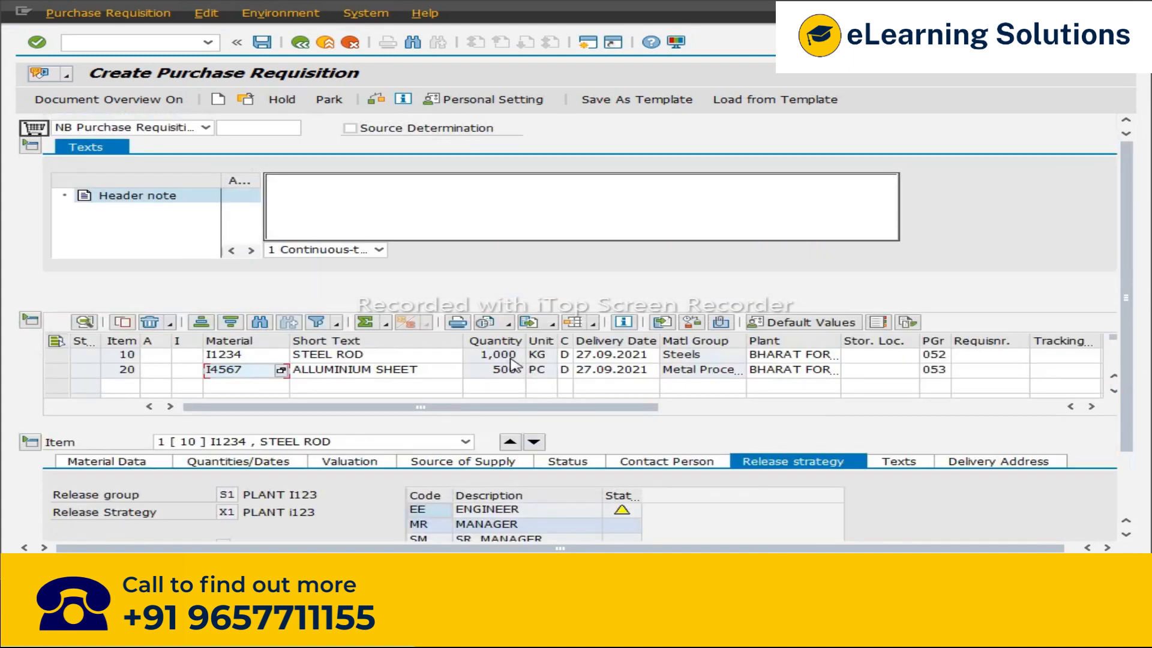
scroll(1076, 485, down, 3)
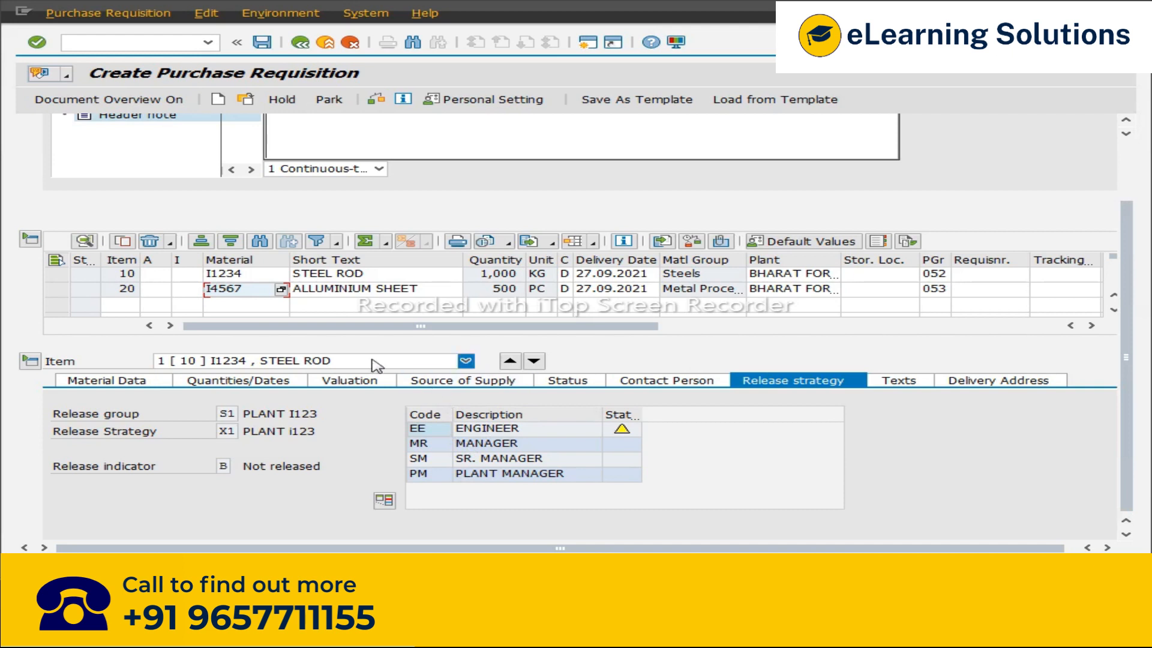
Step: Save the purchase requisition and copy its document number from the document selection dialog
click(261, 42)
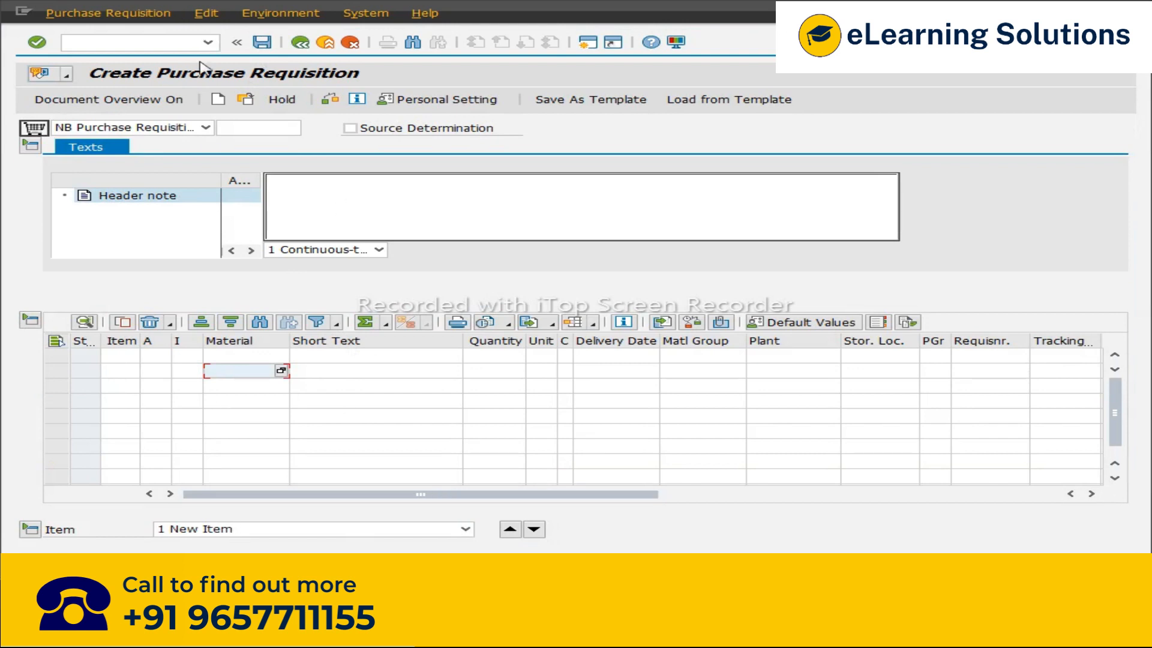
click(245, 100)
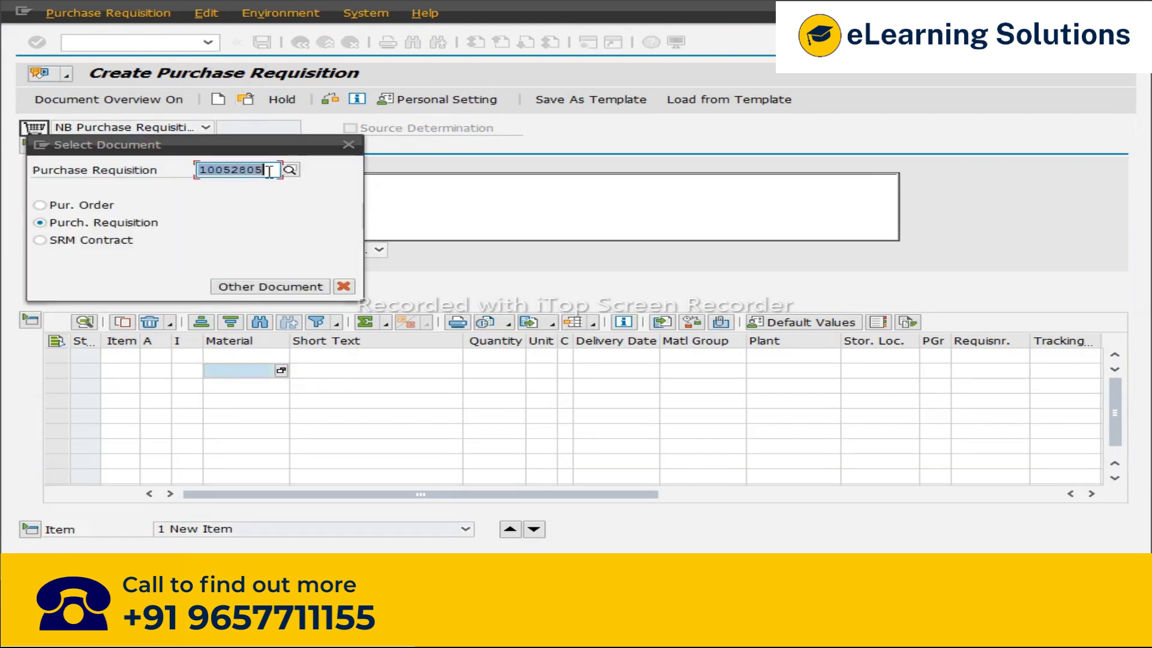
drag(226, 170, 197, 170)
key(ctrl+c)
click(348, 145)
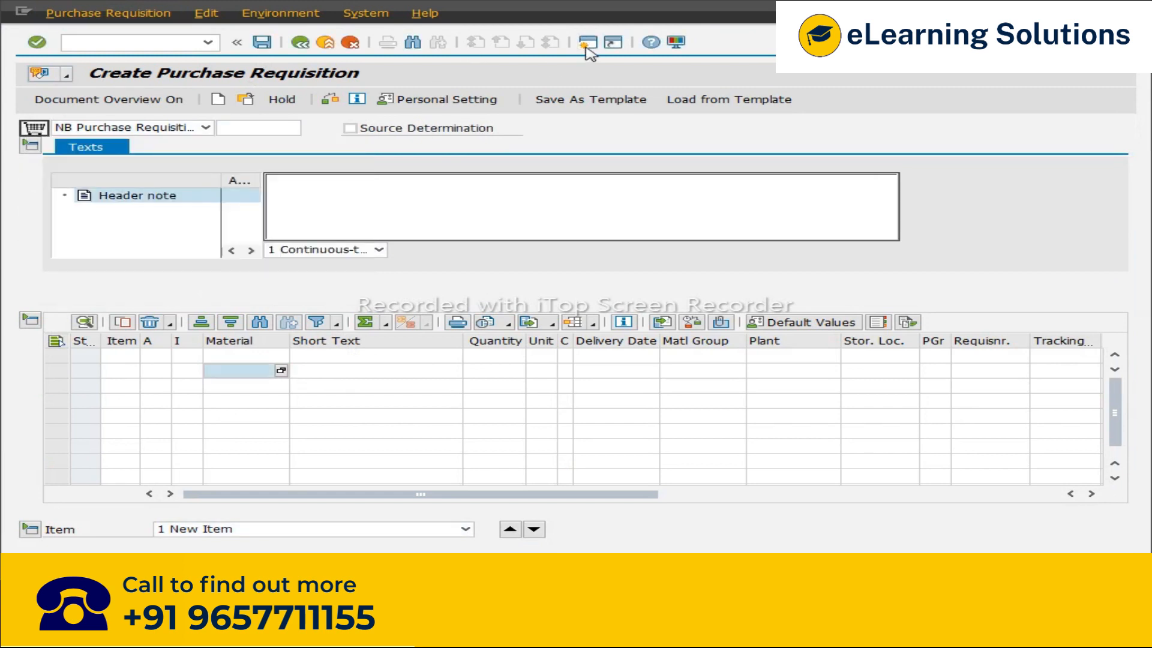
Step: Start the collective release of purchase requisitions transaction in a new session
click(588, 43)
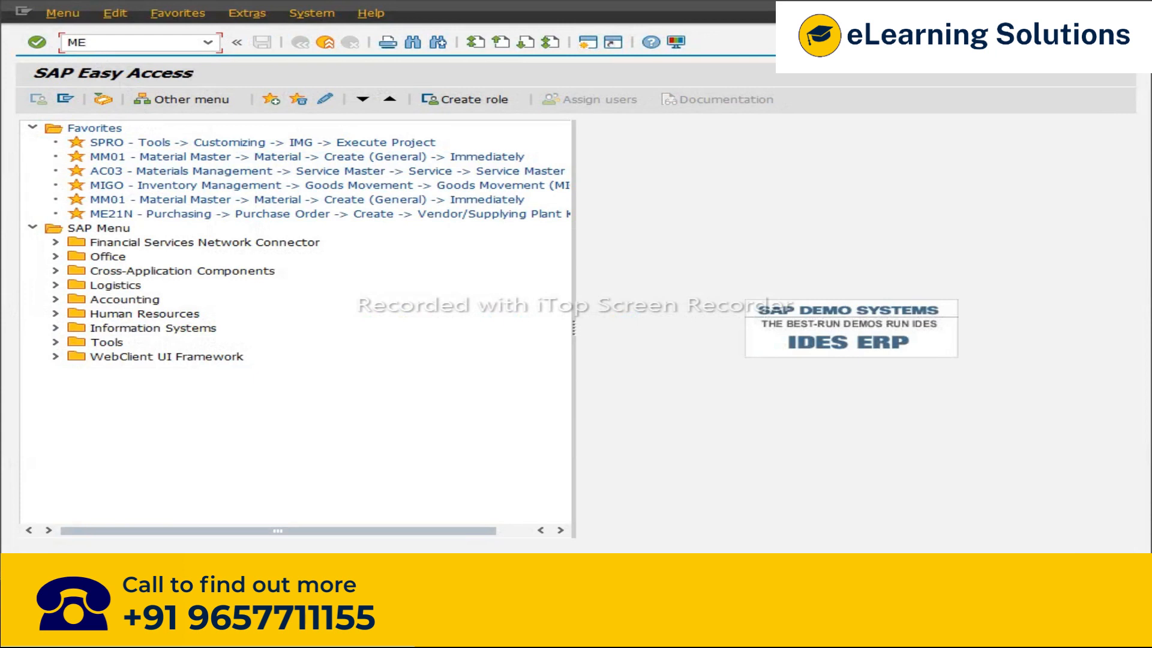
key(Return)
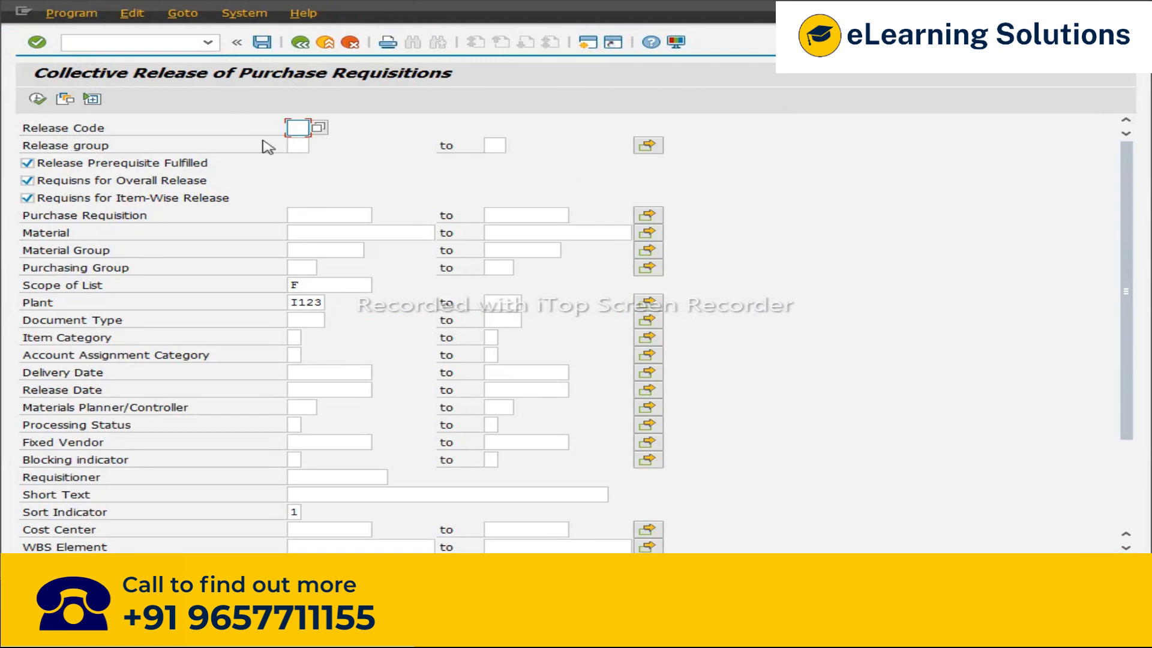
Step: Display the saved requisition 10052805 and view its release strategy
key(alt+Tab)
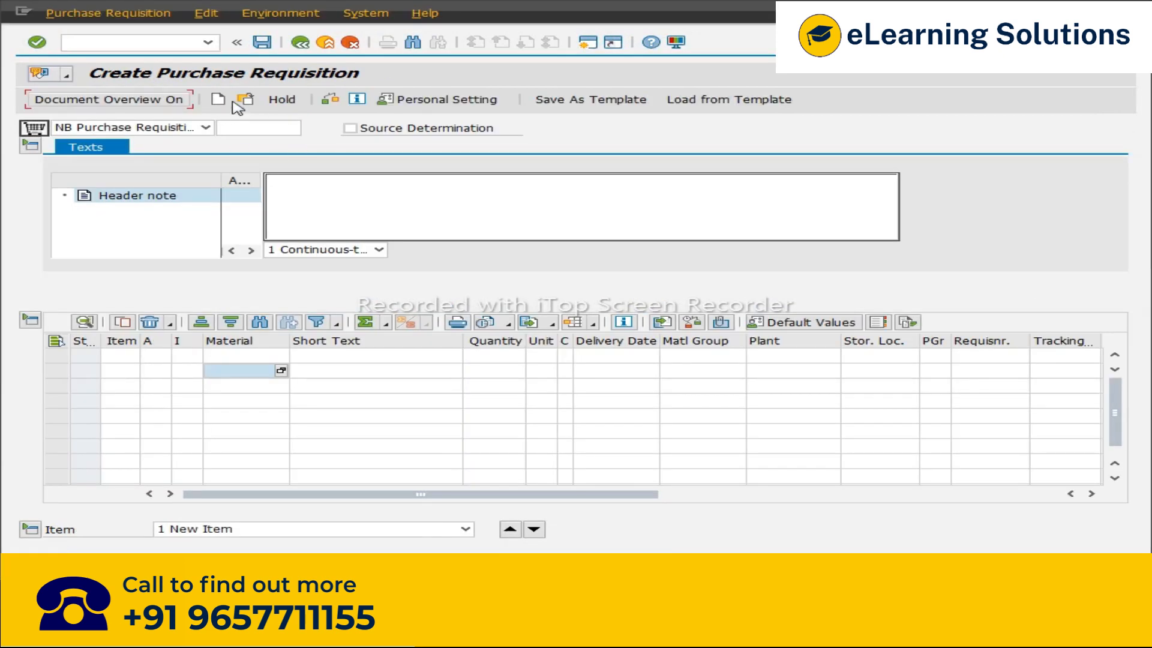
click(245, 99)
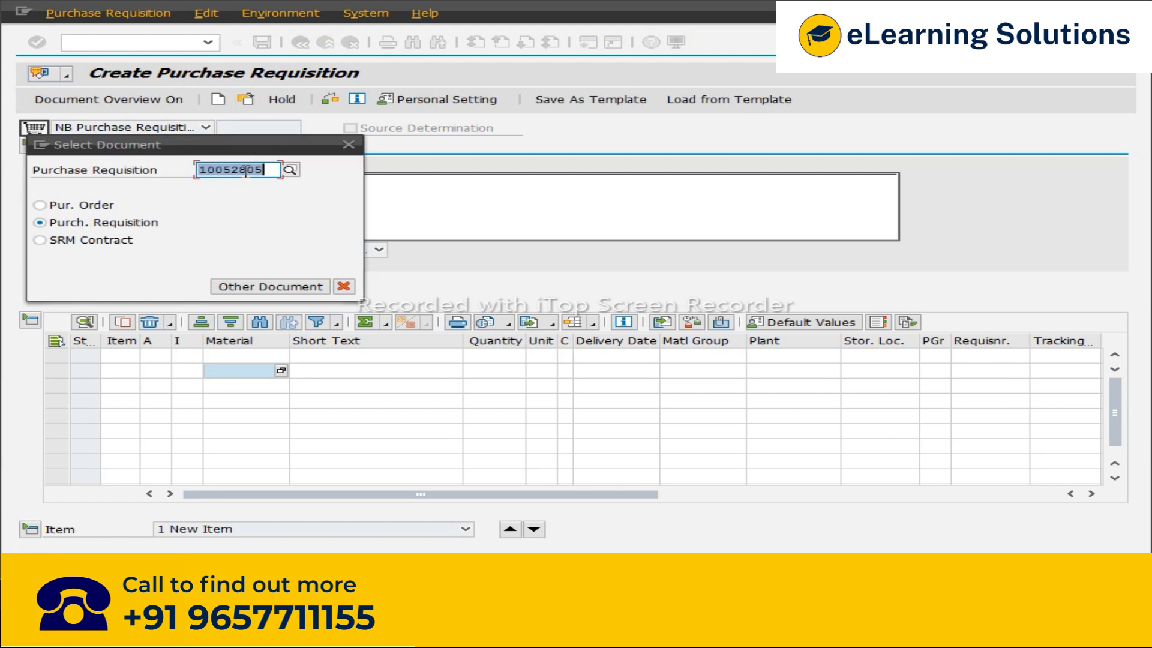
key(Return)
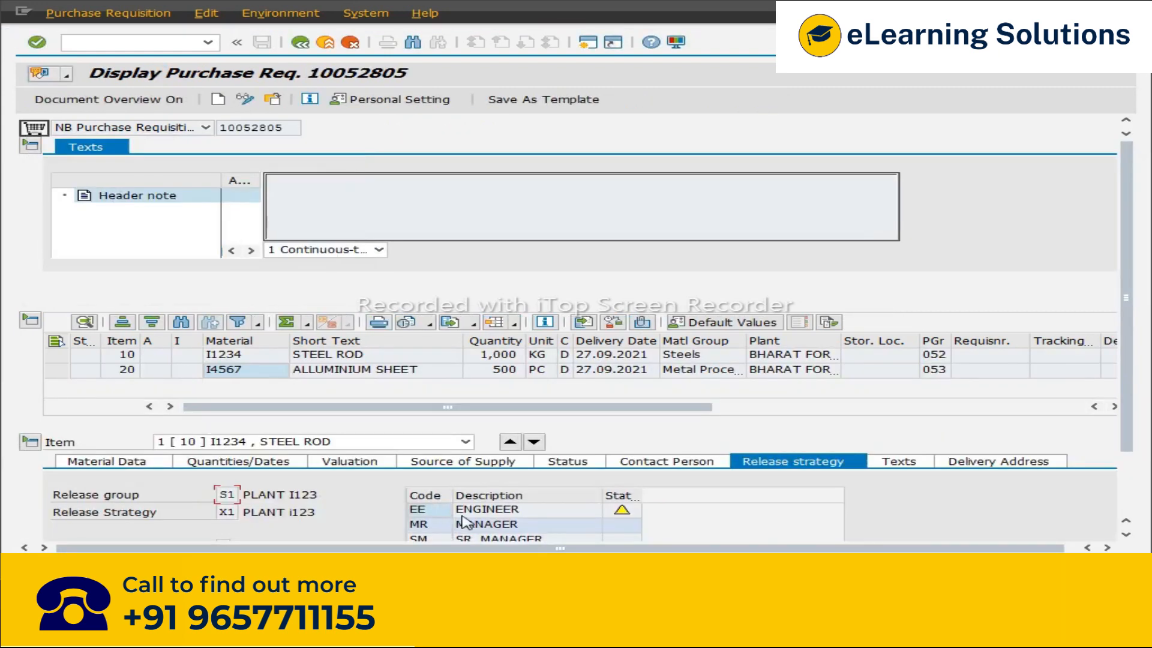
scroll(480, 504, down, 3)
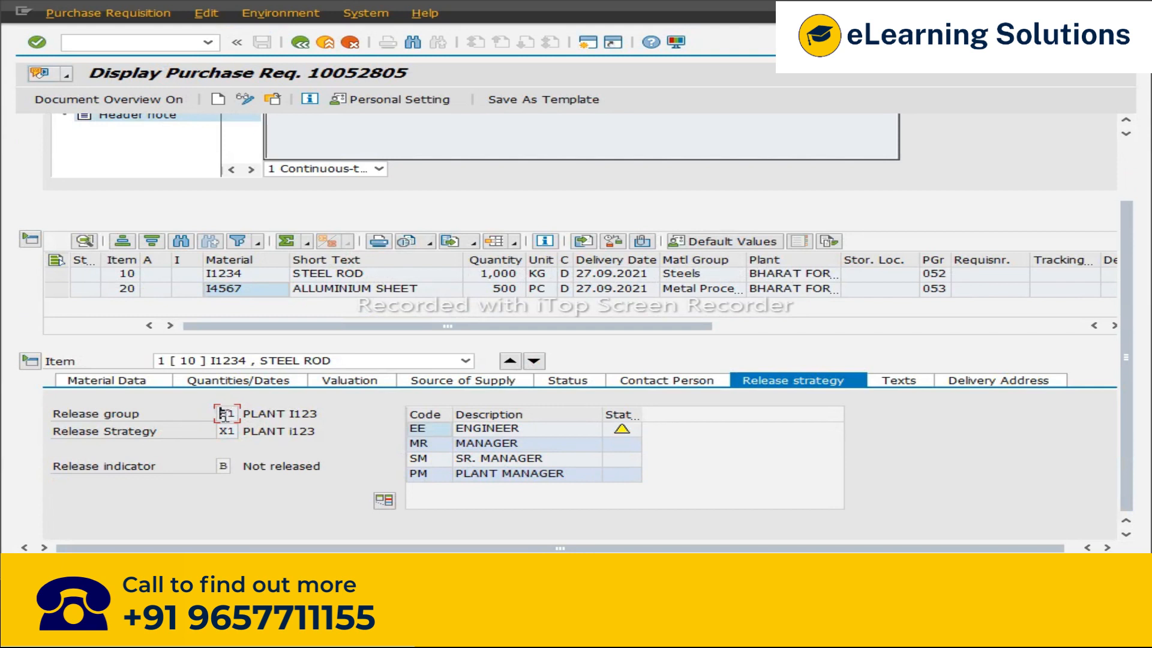
key(alt+Tab)
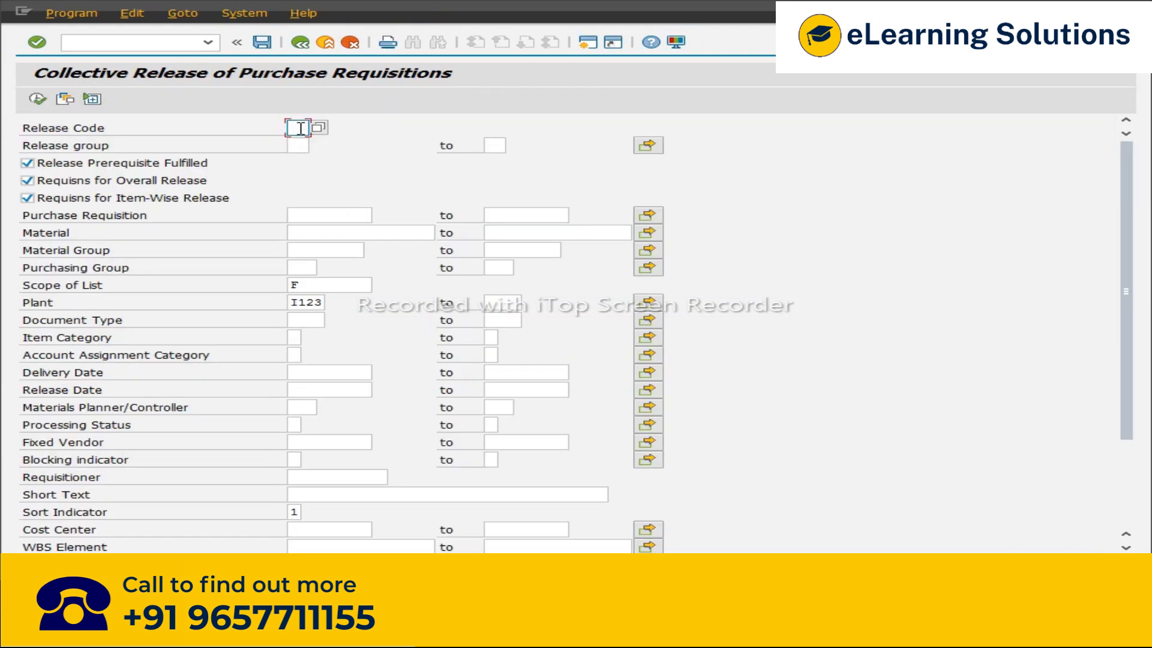
Step: Run the collective release for release code EE, release group S1 and the copied requisition number
text(EE)
key(alt+Tab)
key(alt+Tab)
click(299, 146)
text(S1)
click(327, 216)
key(ctrl+v)
click(37, 99)
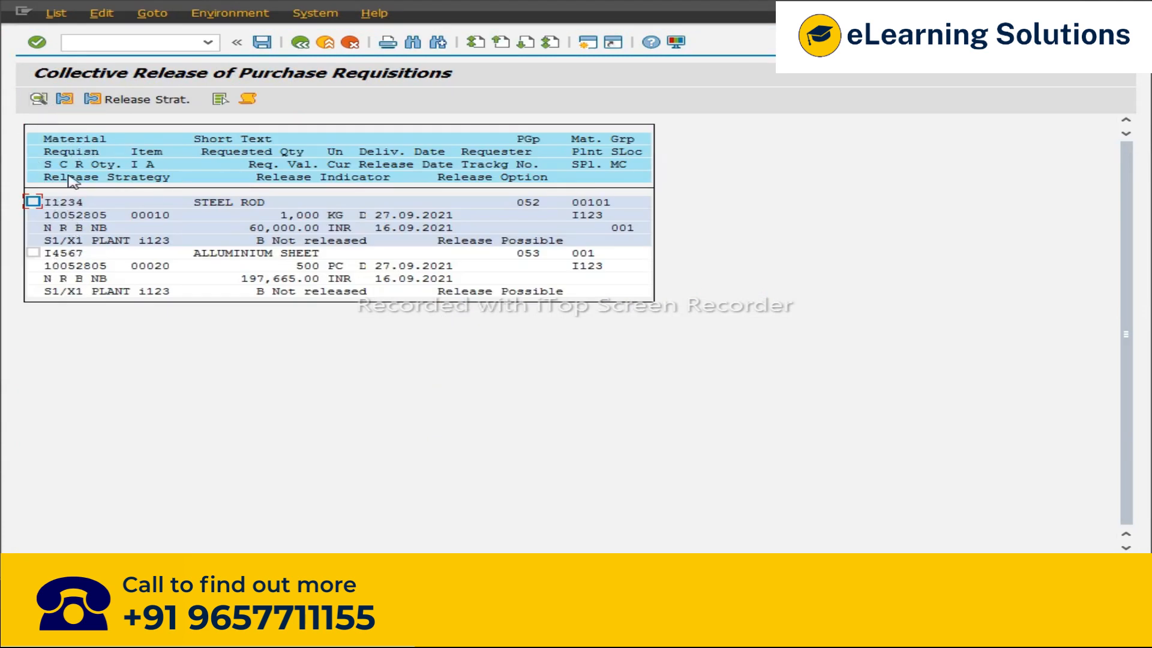
Step: Select the STEEL ROD item and save its release
click(64, 252)
click(99, 15)
mouse_move(56, 13)
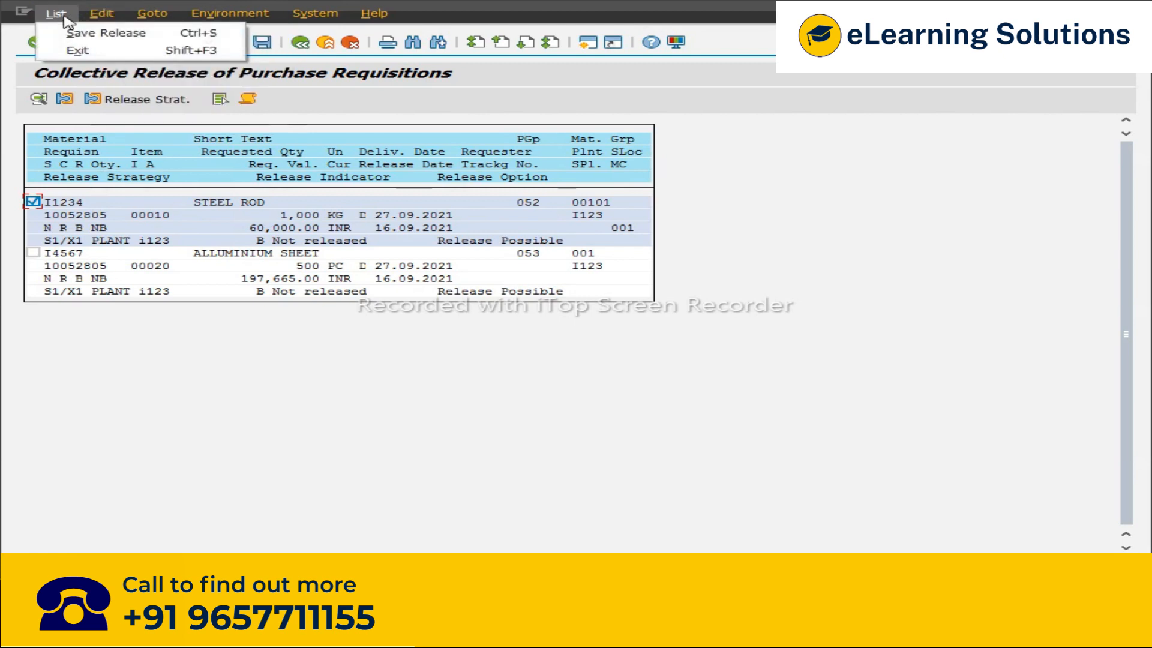
click(80, 34)
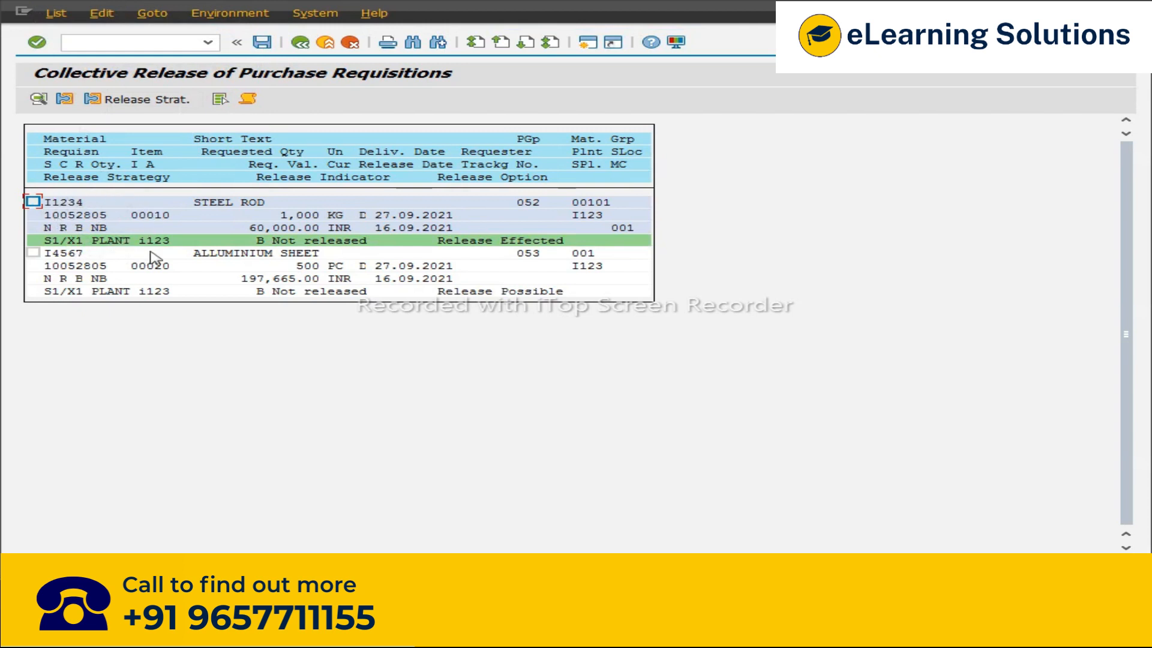
Step: Reload requisition 10052805 and check the release status of each item
key(alt+Tab)
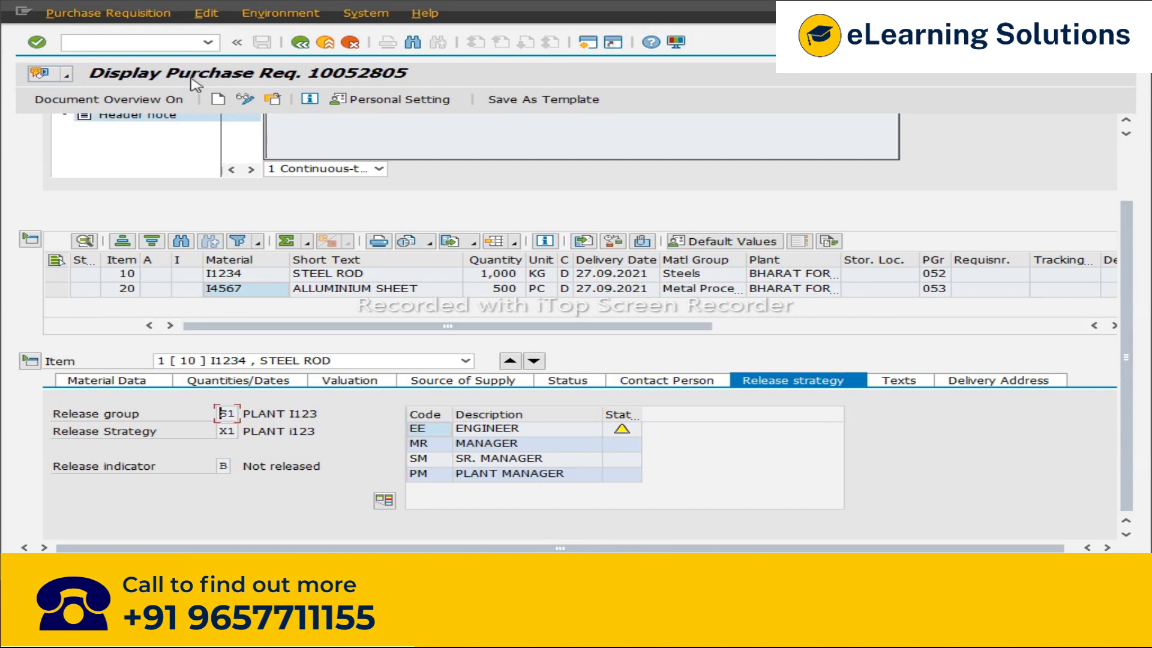
click(271, 101)
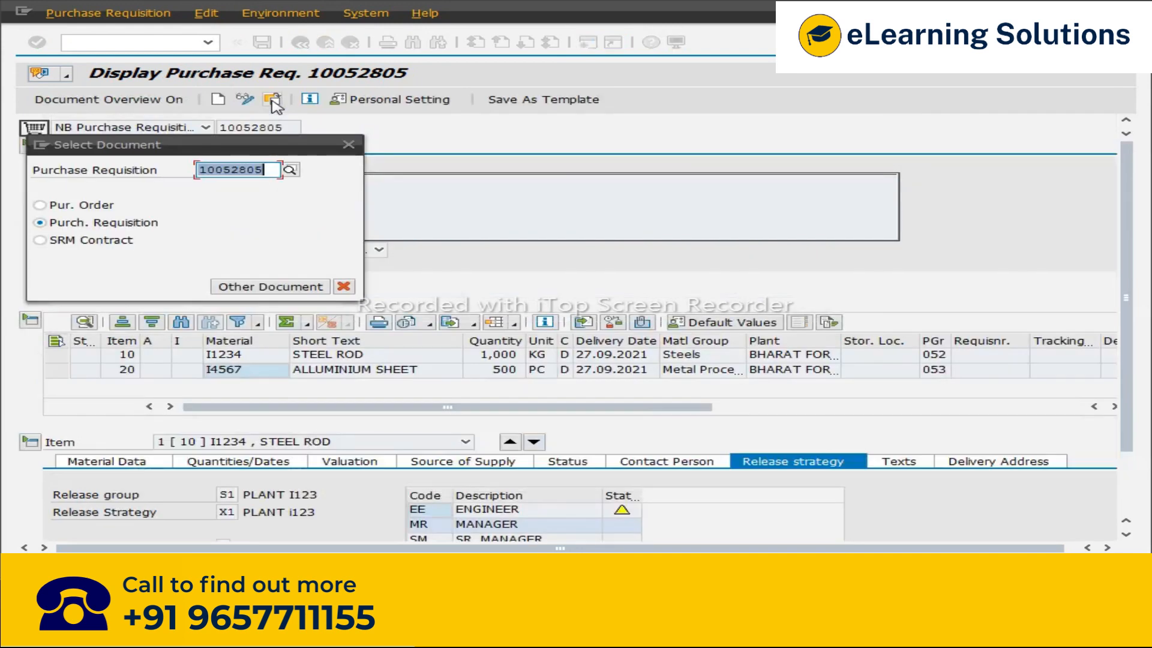
key(Return)
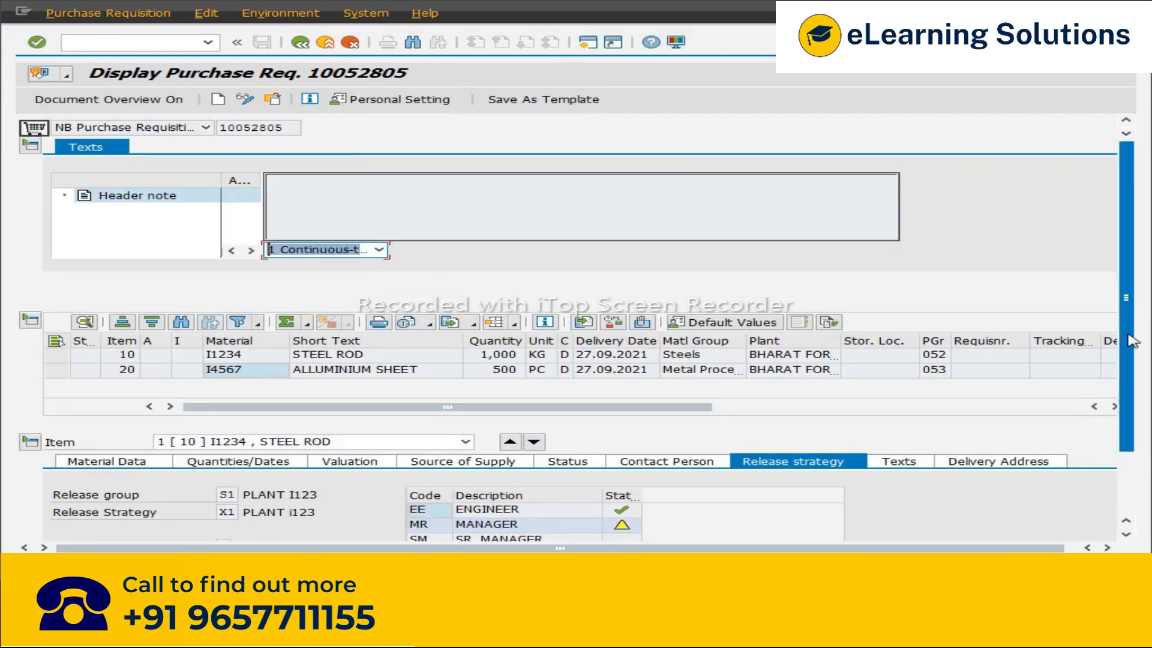
drag(1128, 334, 1129, 452)
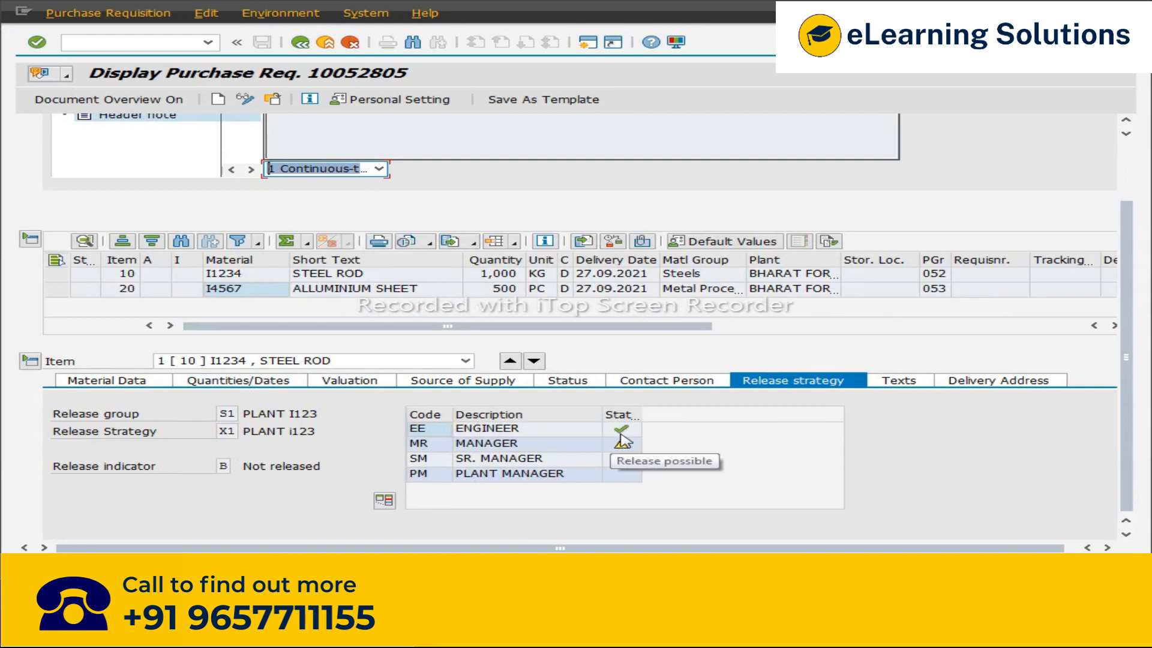
click(534, 361)
scroll(1132, 385, down, 3)
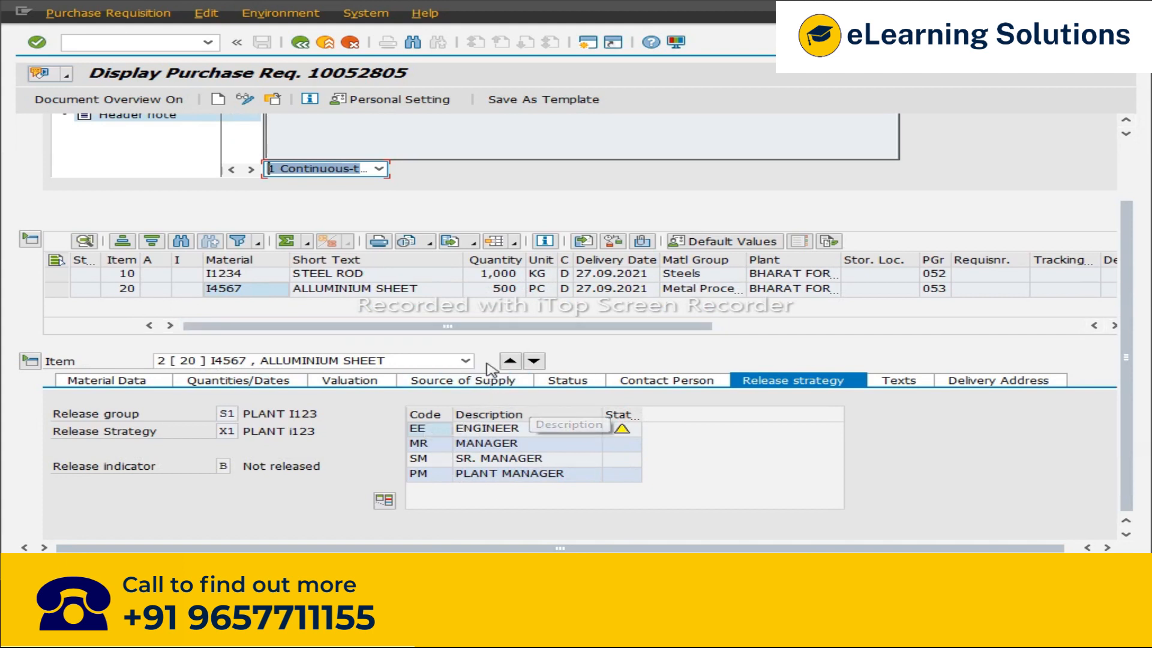
click(513, 364)
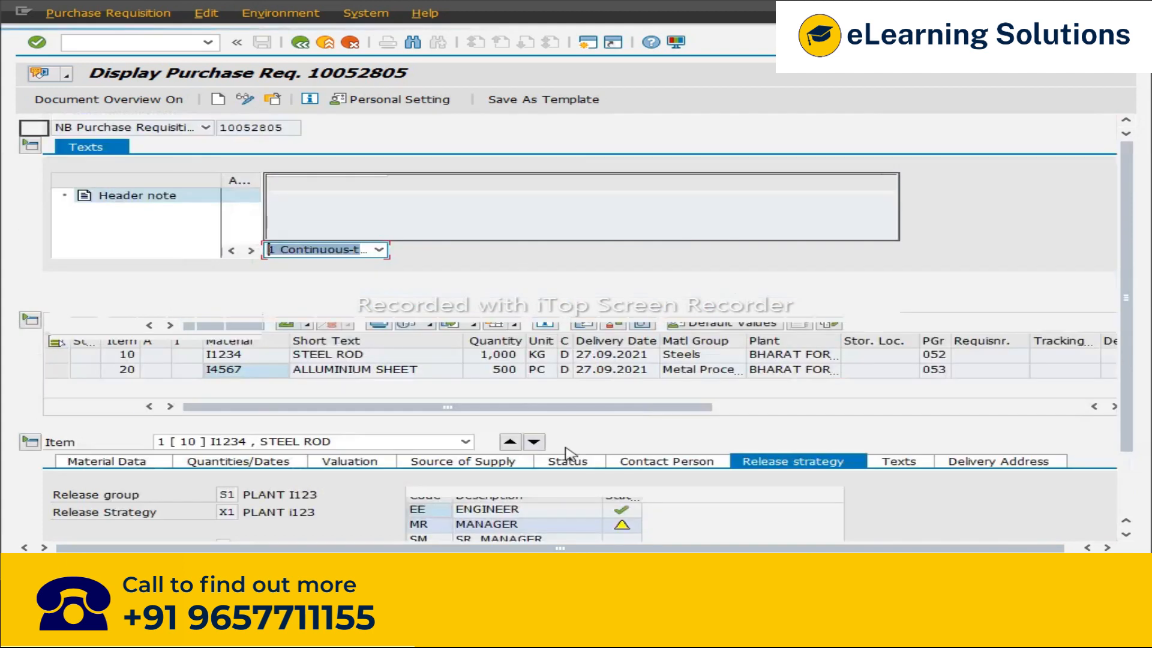
click(1127, 367)
drag(1130, 447, 1126, 508)
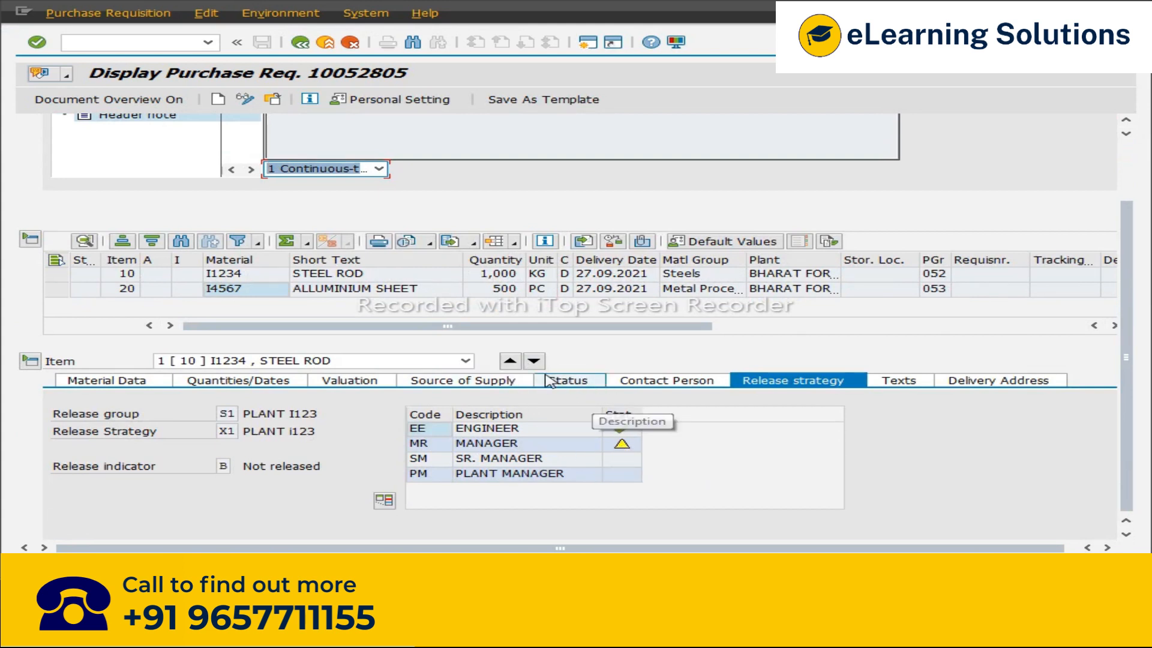
click(533, 361)
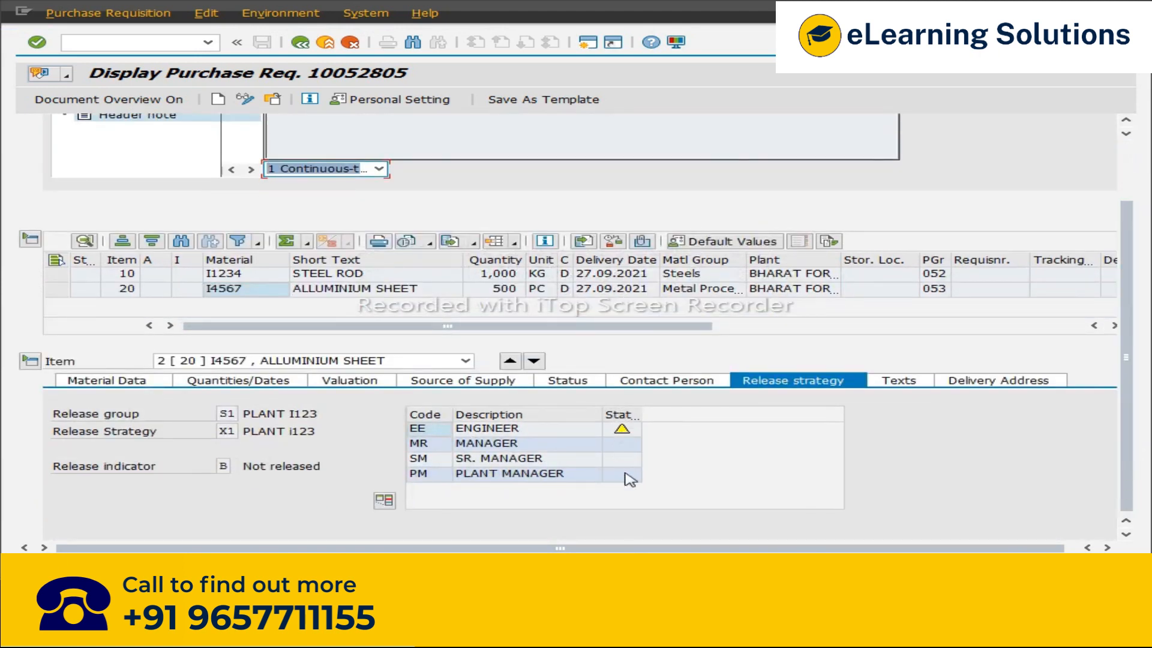
scroll(1129, 332, up, 2)
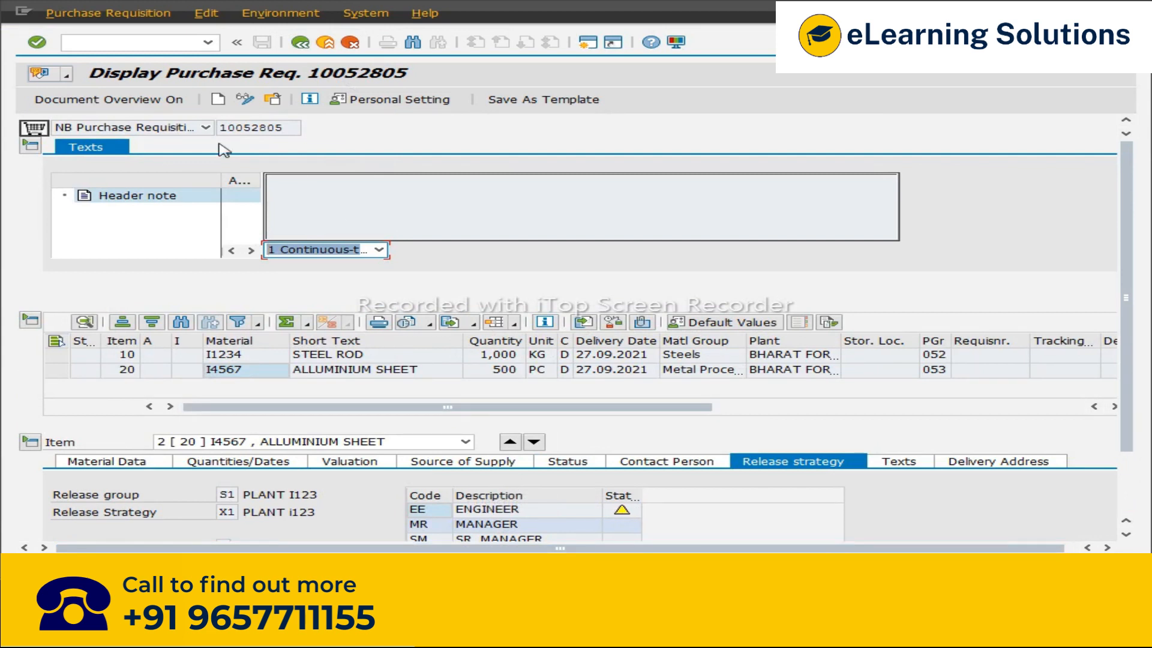
Step: Return to the configuration and examine the release group settings under Set Up Procedure with Classification
key(F3)
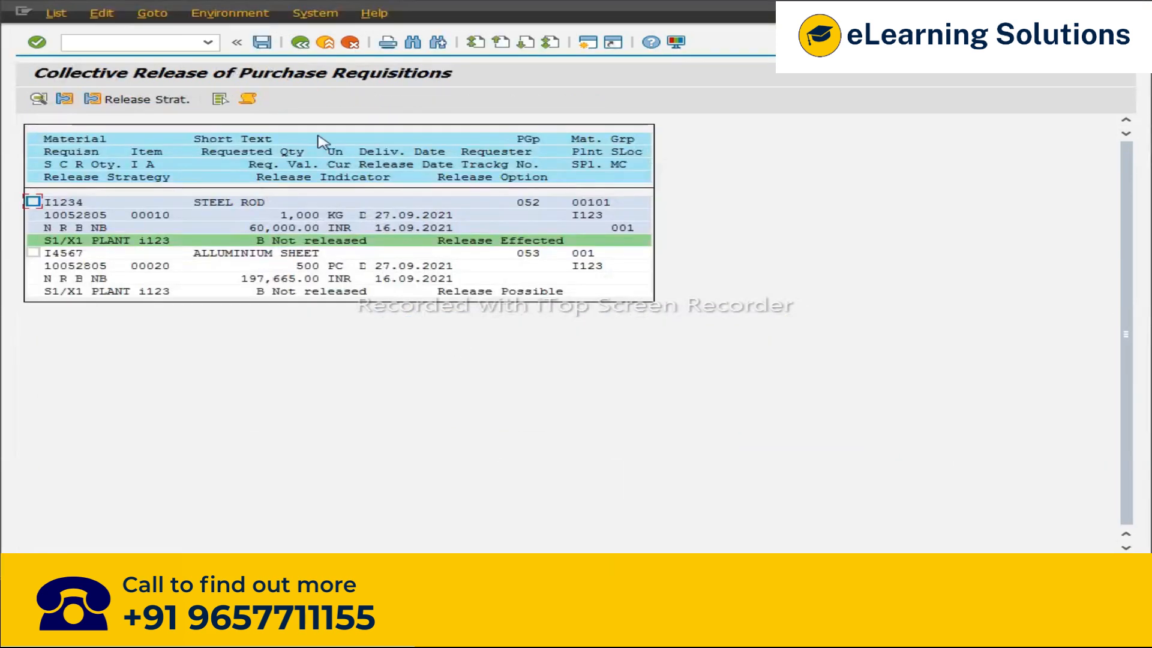
click(300, 43)
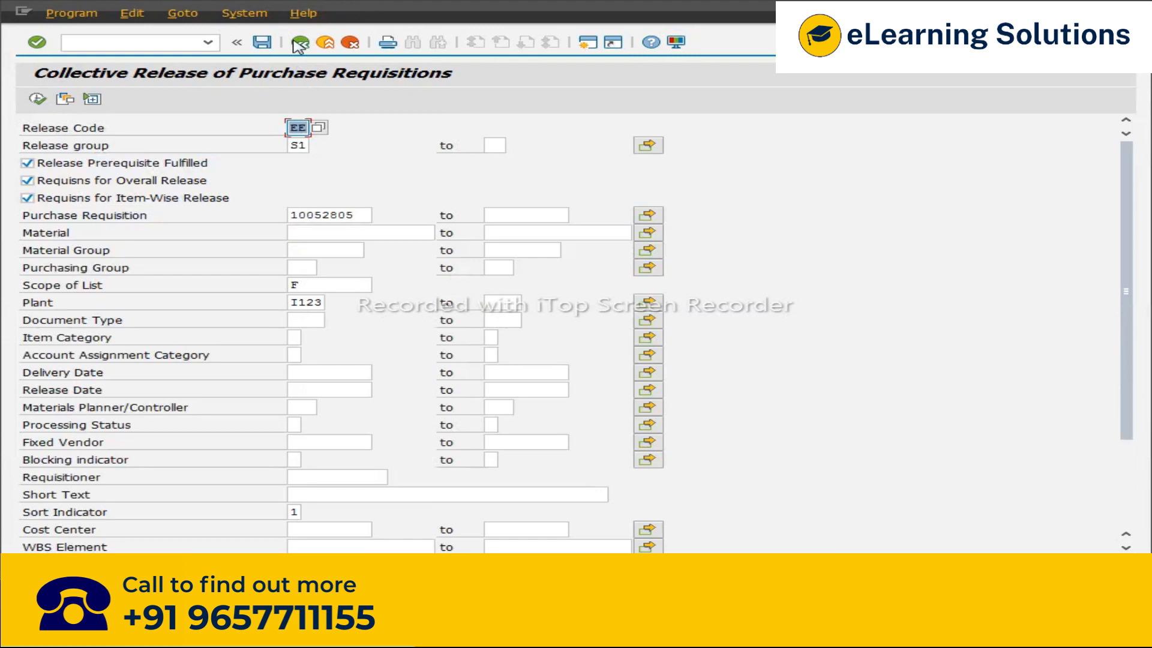
key(alt+Tab)
key(alt+Tab)
key(alt+Tab)
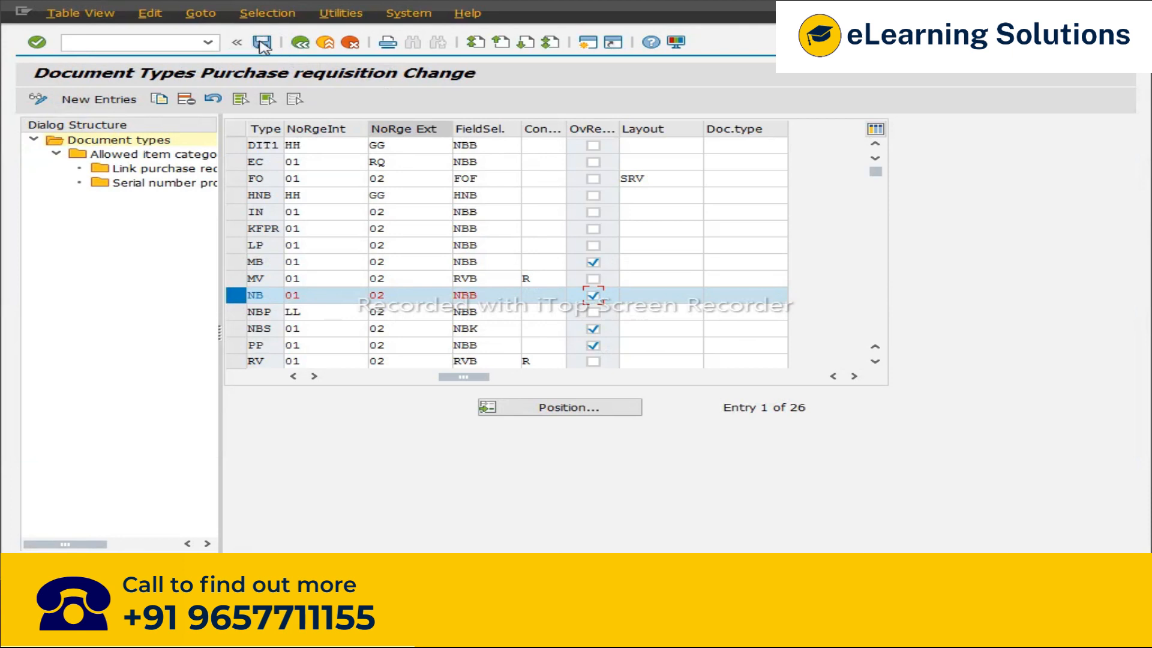
click(300, 43)
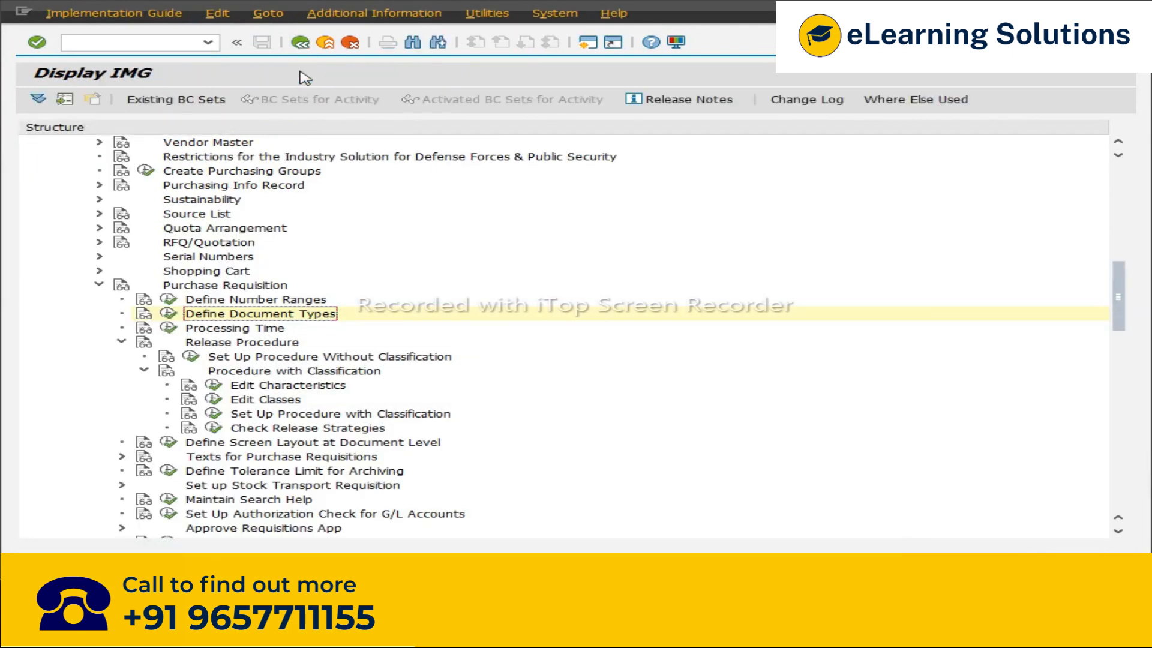
click(211, 414)
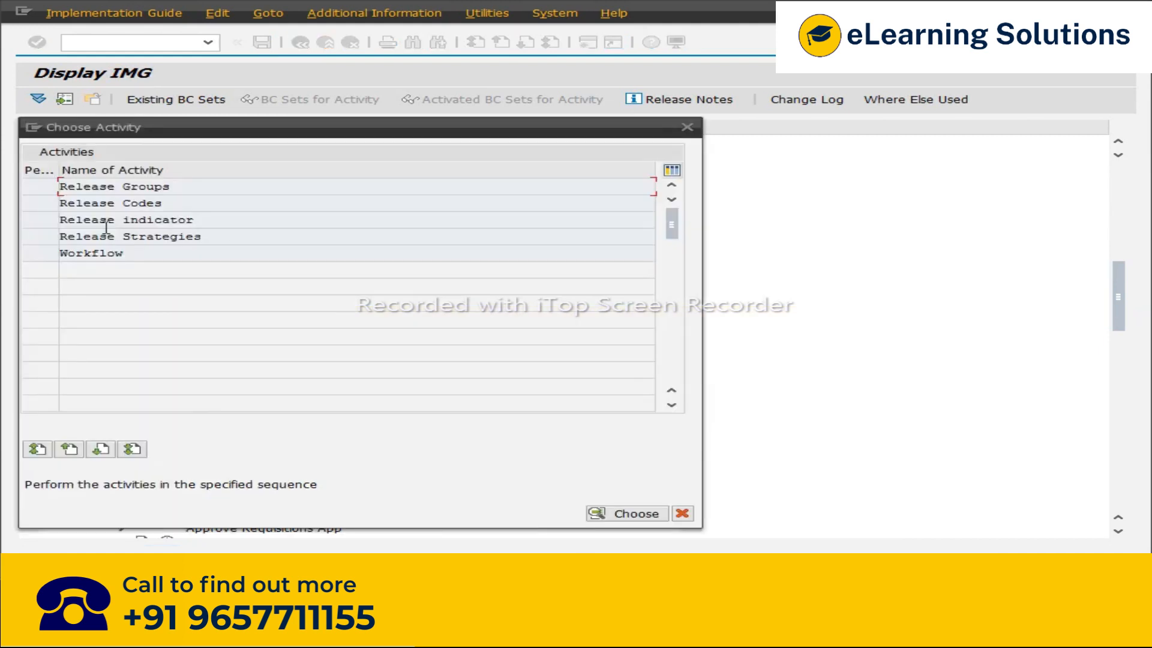
double_click(99, 187)
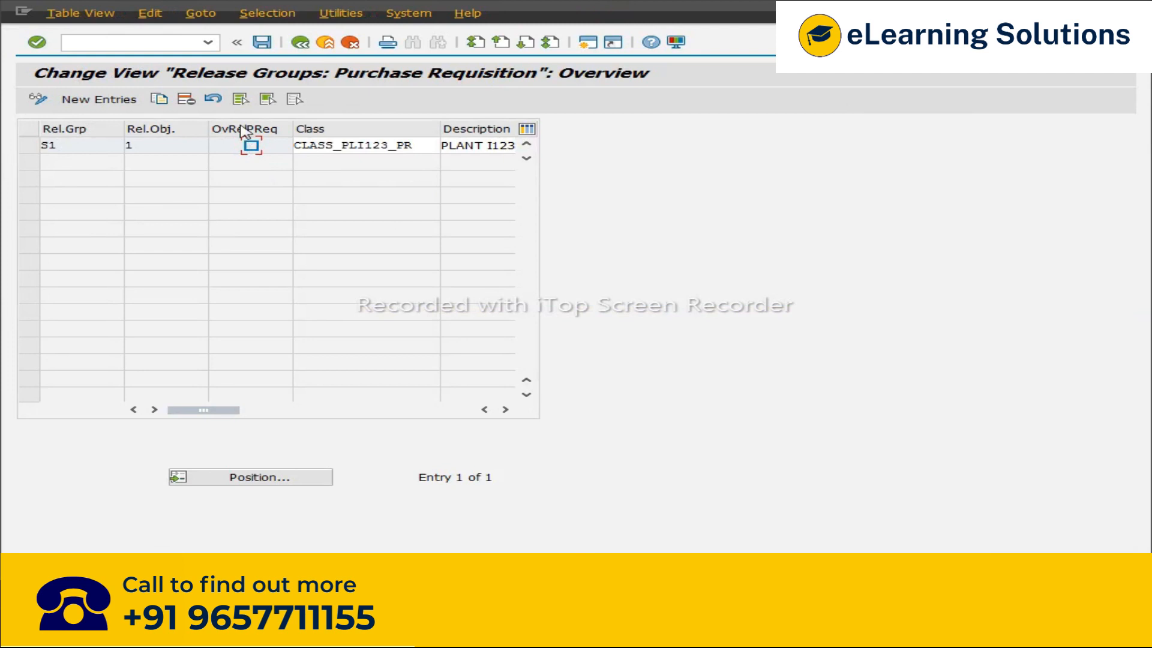
click(265, 45)
click(300, 42)
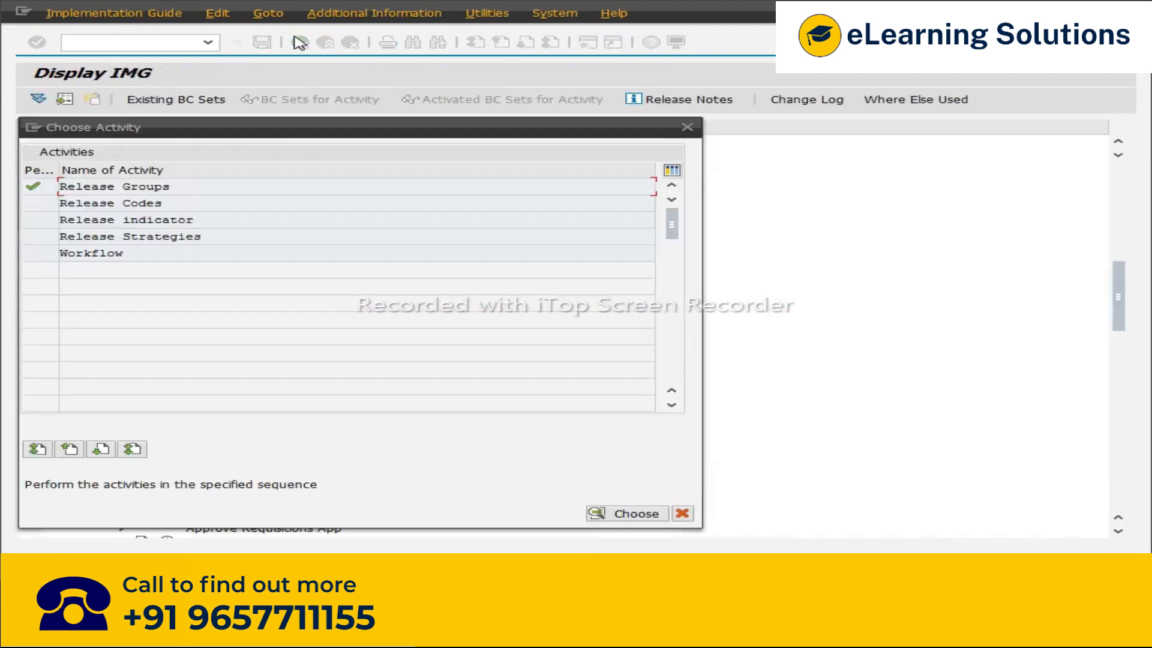
click(687, 127)
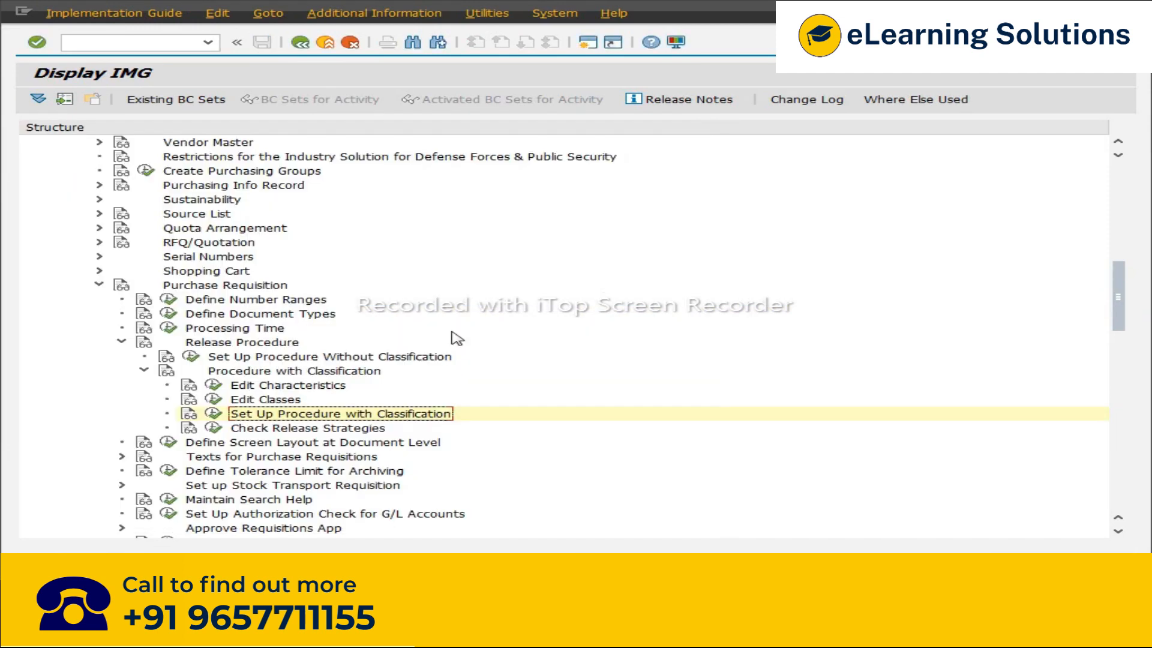
Step: Examine the overall release setting of document type NB, then reopen the release groups for release group S1
click(169, 316)
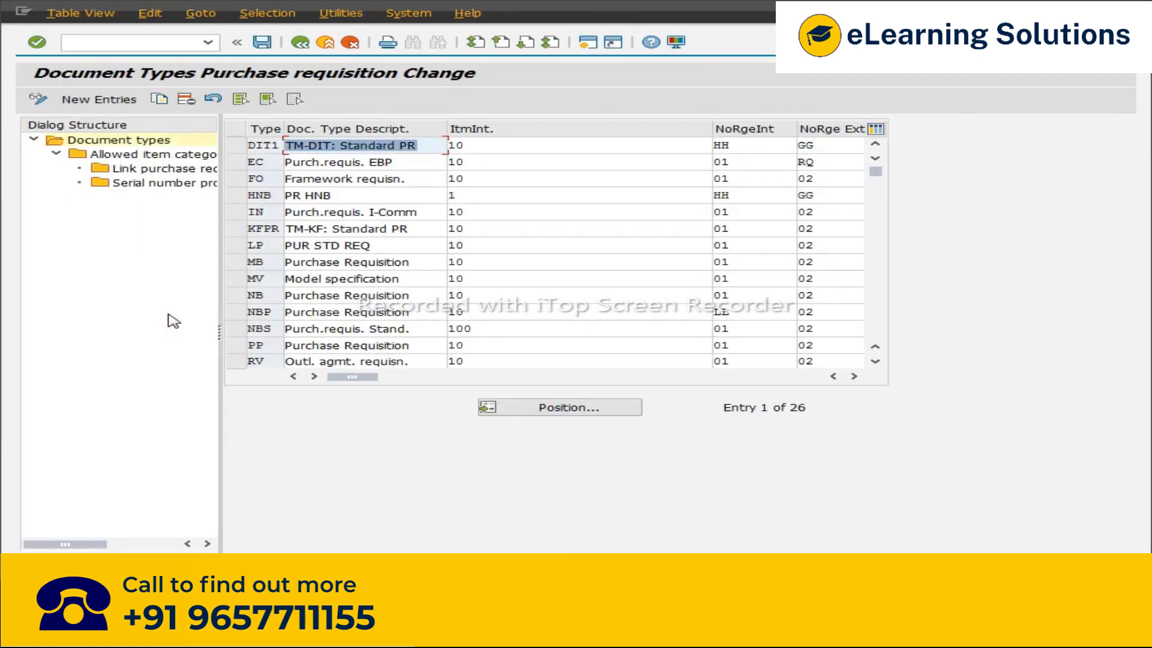
click(236, 296)
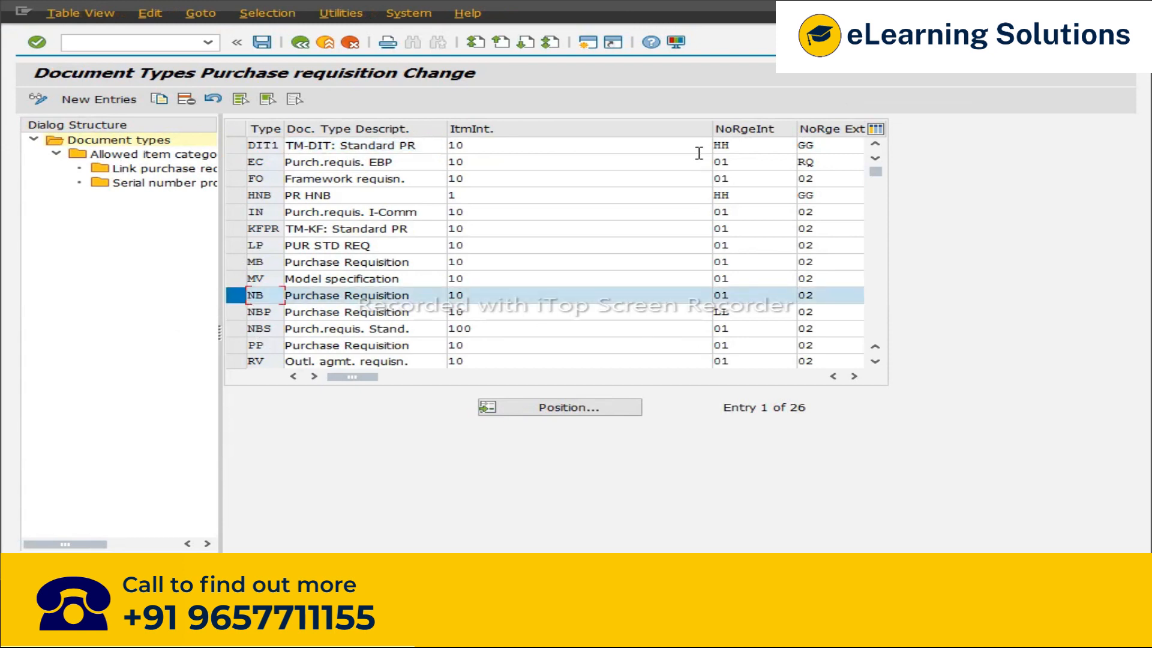
click(853, 376)
click(854, 376)
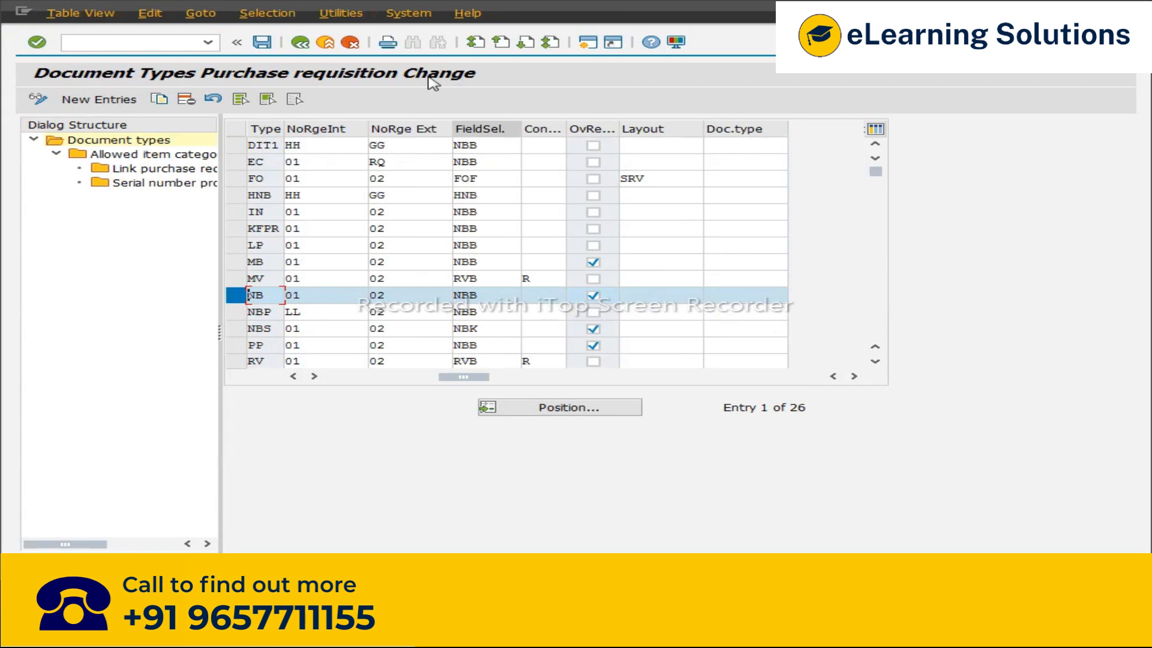
click(300, 43)
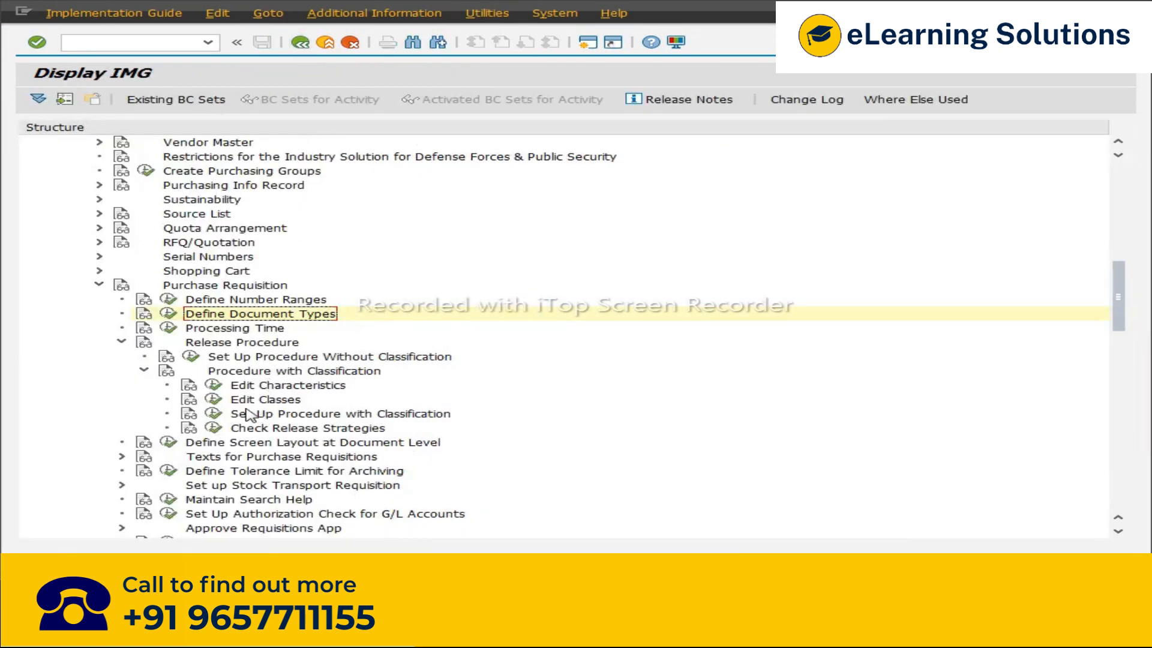
click(217, 413)
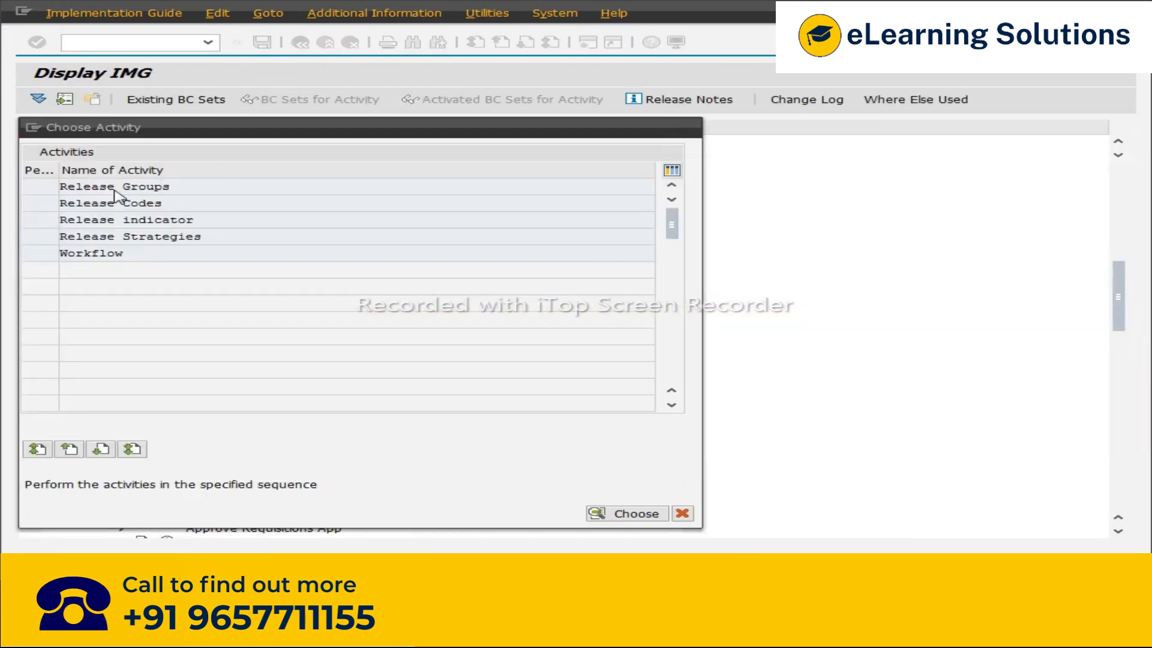
double_click(115, 187)
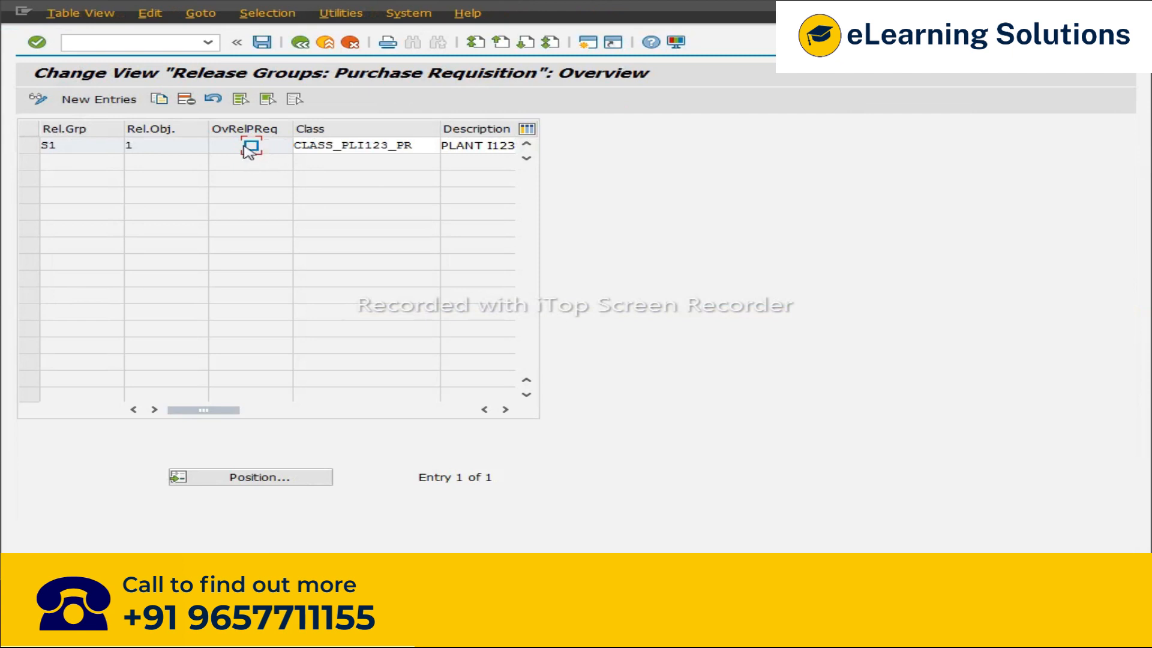
Step: Create a new purchase requisition item for material I1234 at plant I123 with quantity 1,000 and check it
key(alt+Tab)
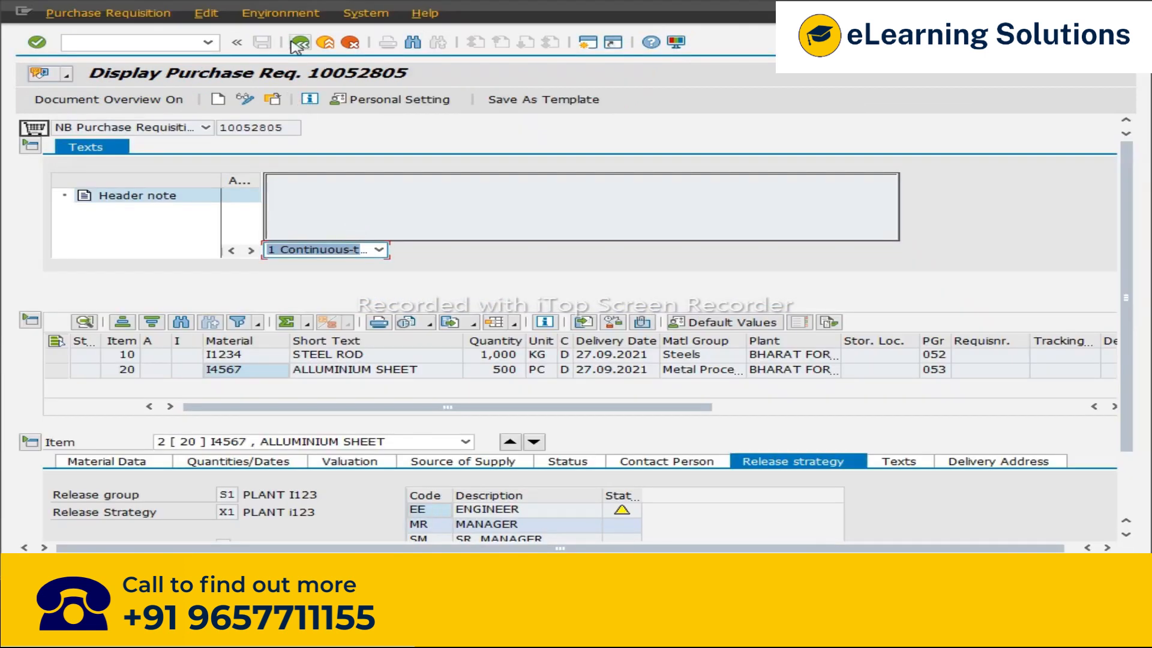
click(300, 42)
click(208, 42)
click(144, 84)
key(Return)
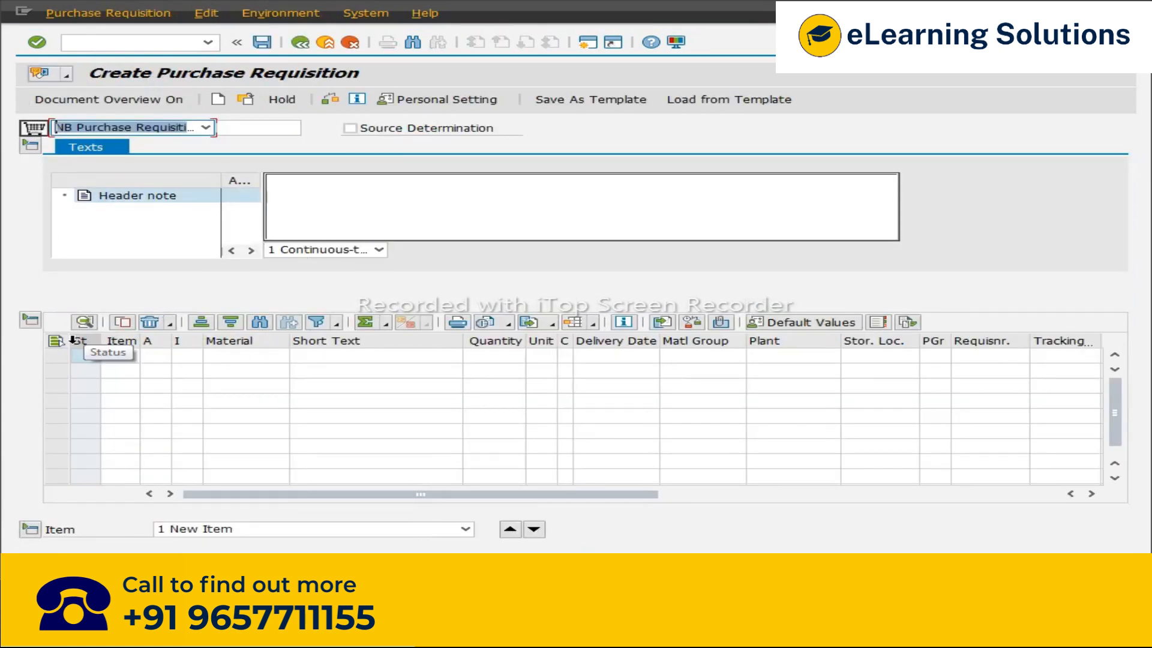
click(240, 358)
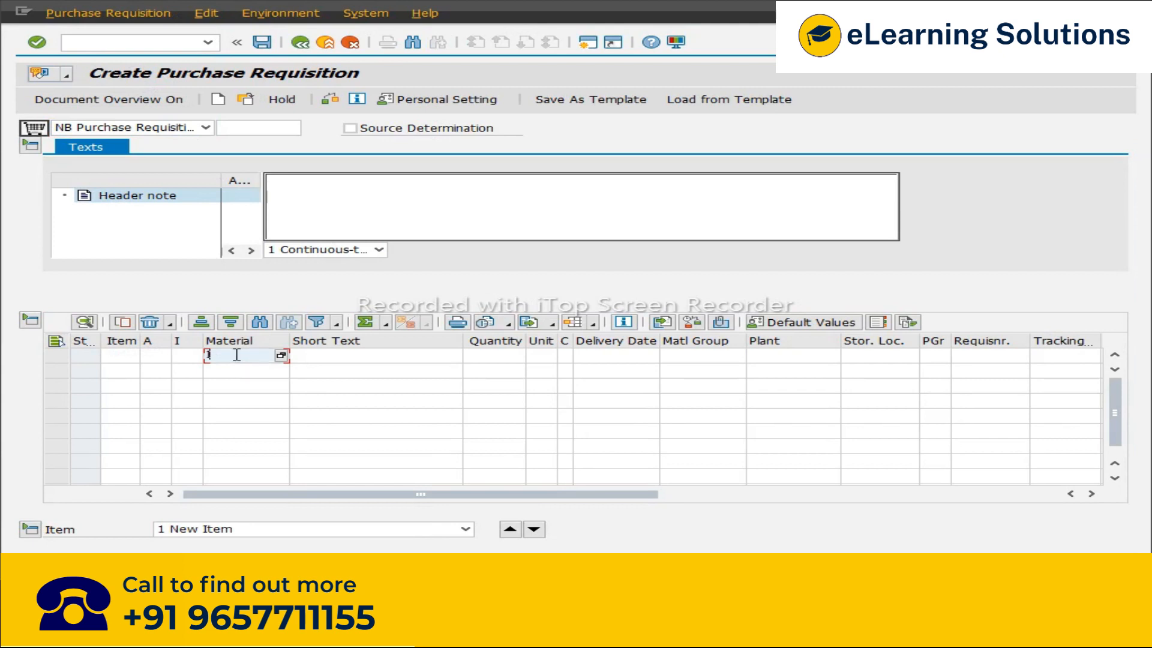
text(I1234)
click(759, 361)
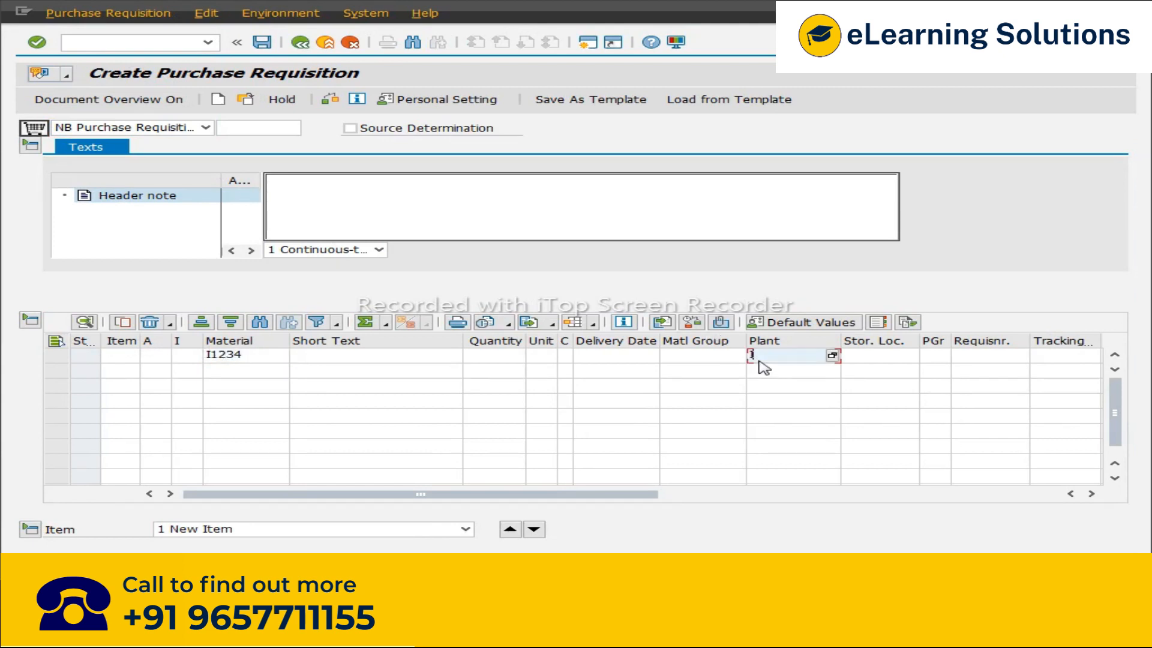
text(I123)
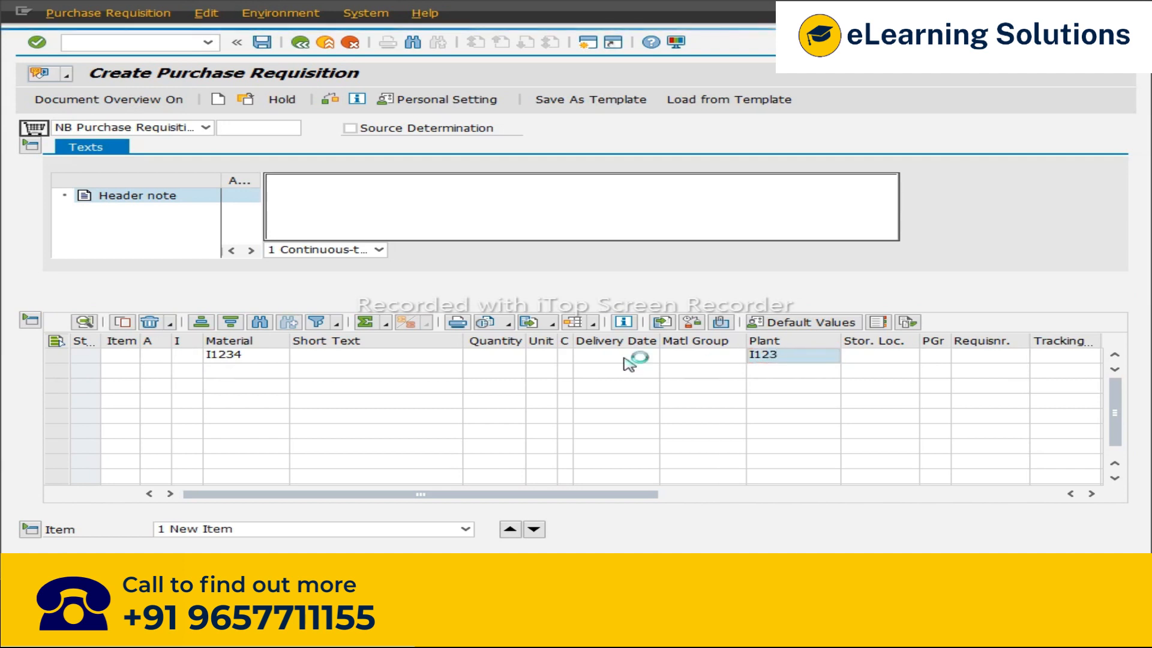
key(Return)
text(1,0)
text(000)
key(Return)
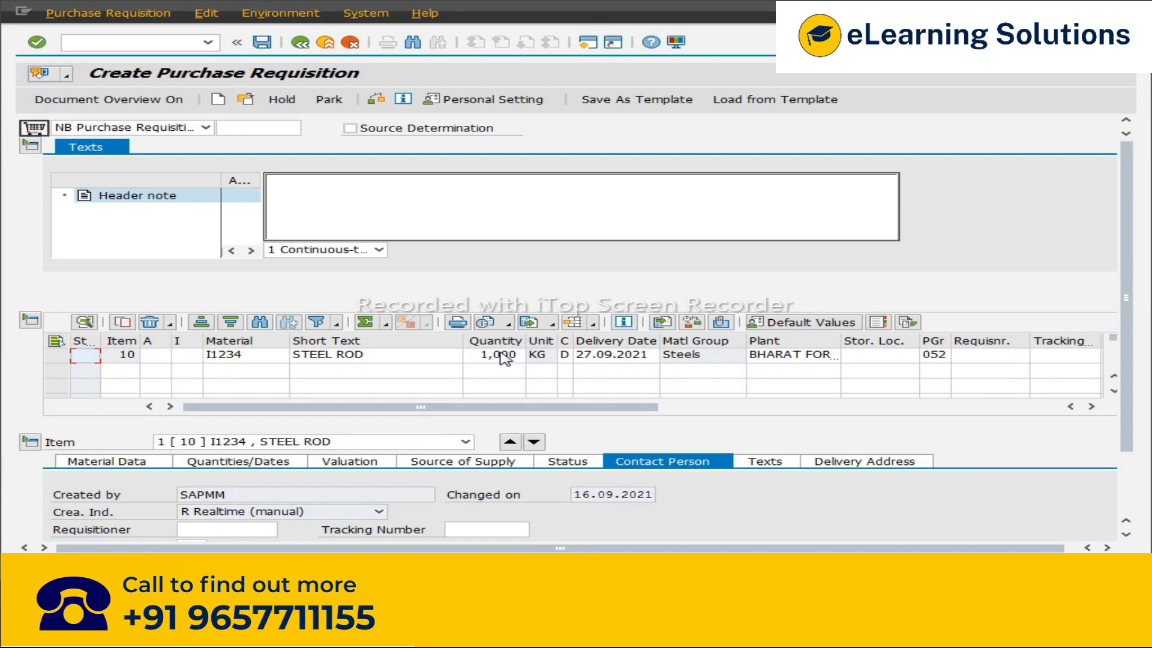
click(376, 100)
Step: Enable overall release for release group S1 and save the setting
key(alt+Tab)
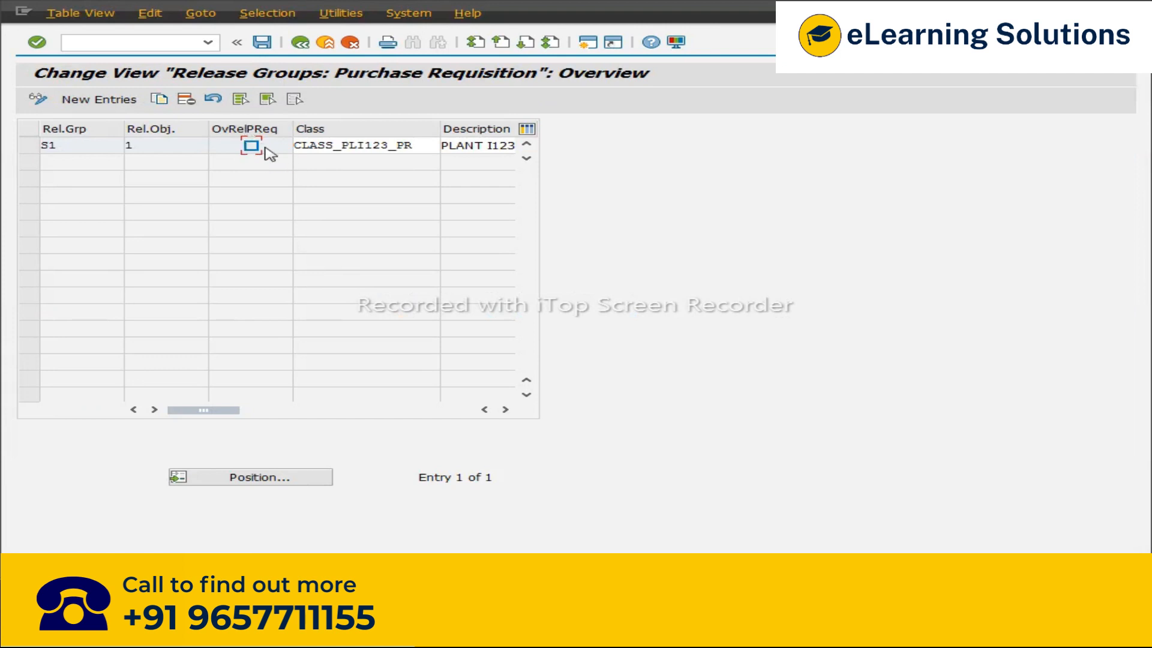
key(alt+Tab)
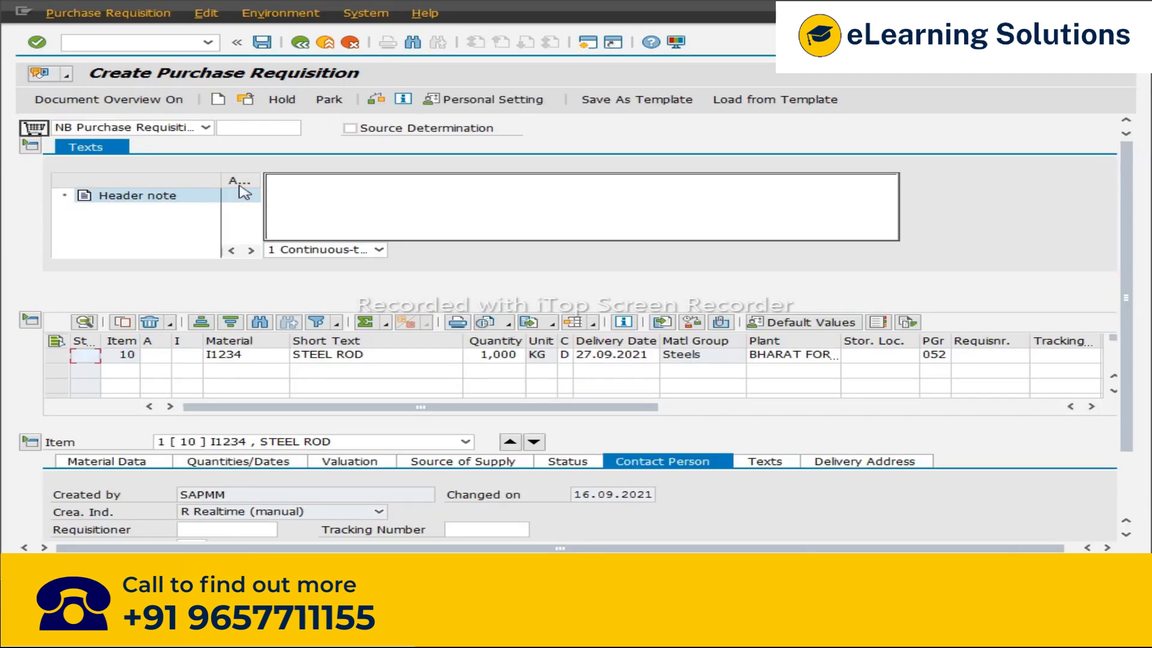
key(alt+Tab)
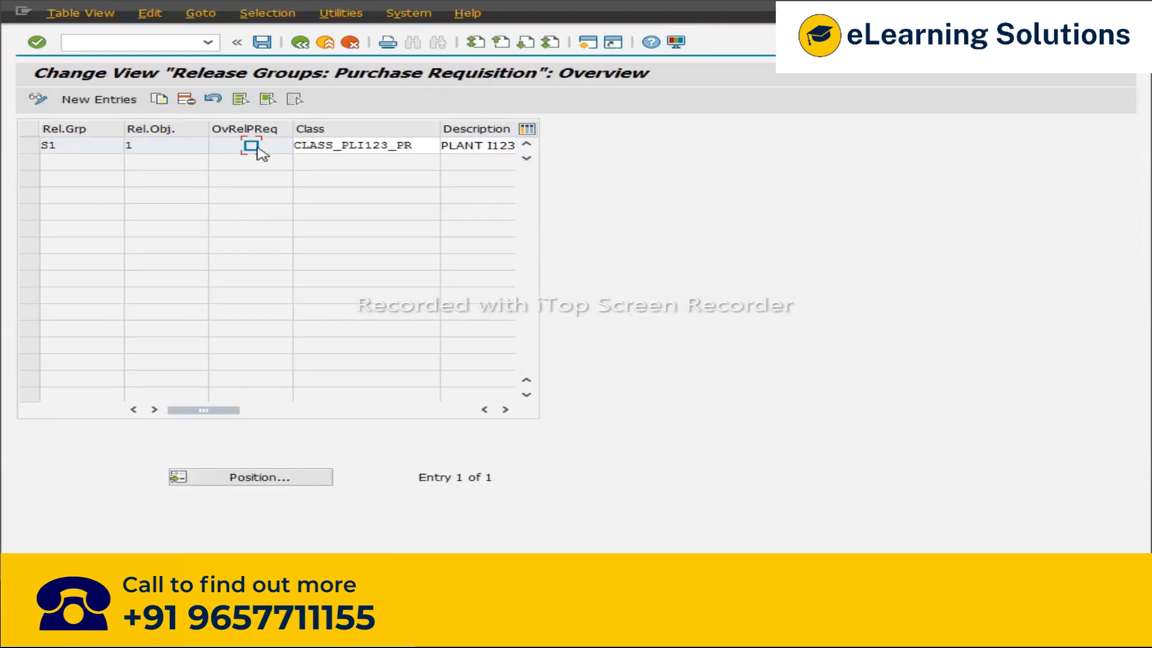
click(261, 42)
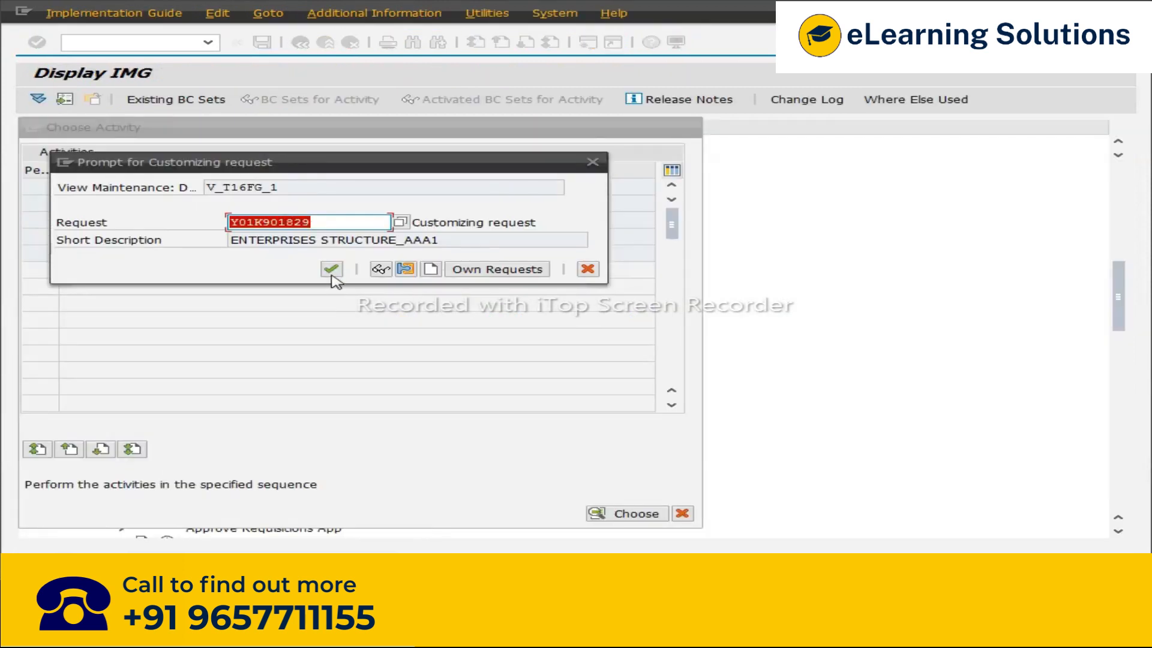
click(331, 271)
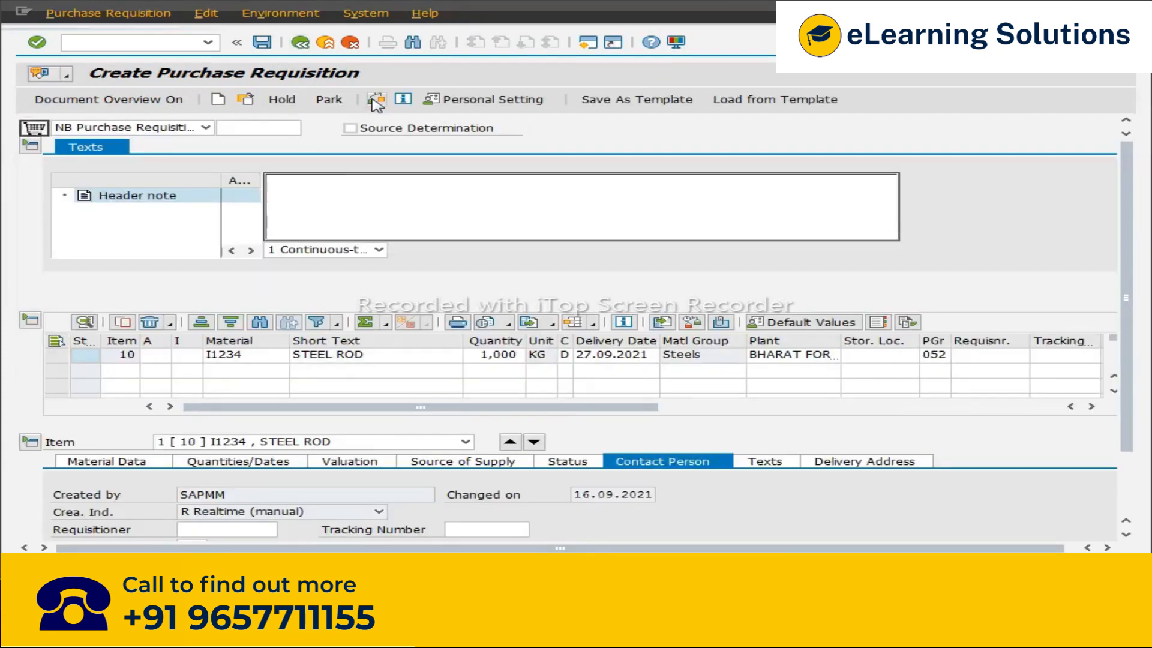
Step: Check the requisition's release strategy and save the requisition
click(374, 99)
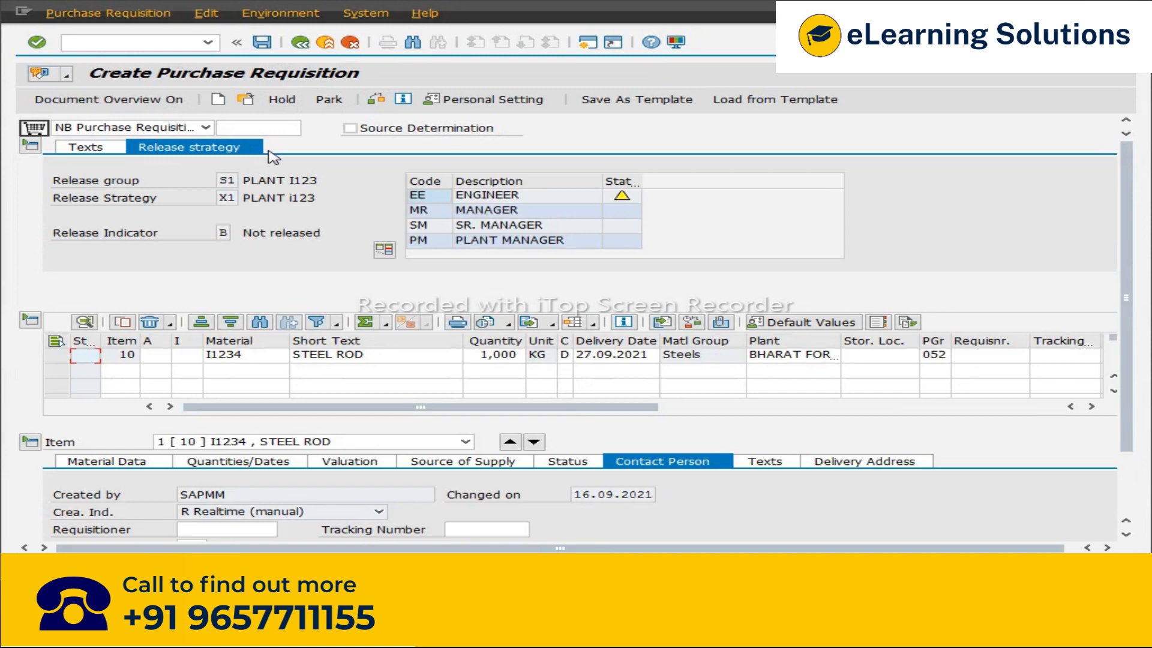
click(261, 42)
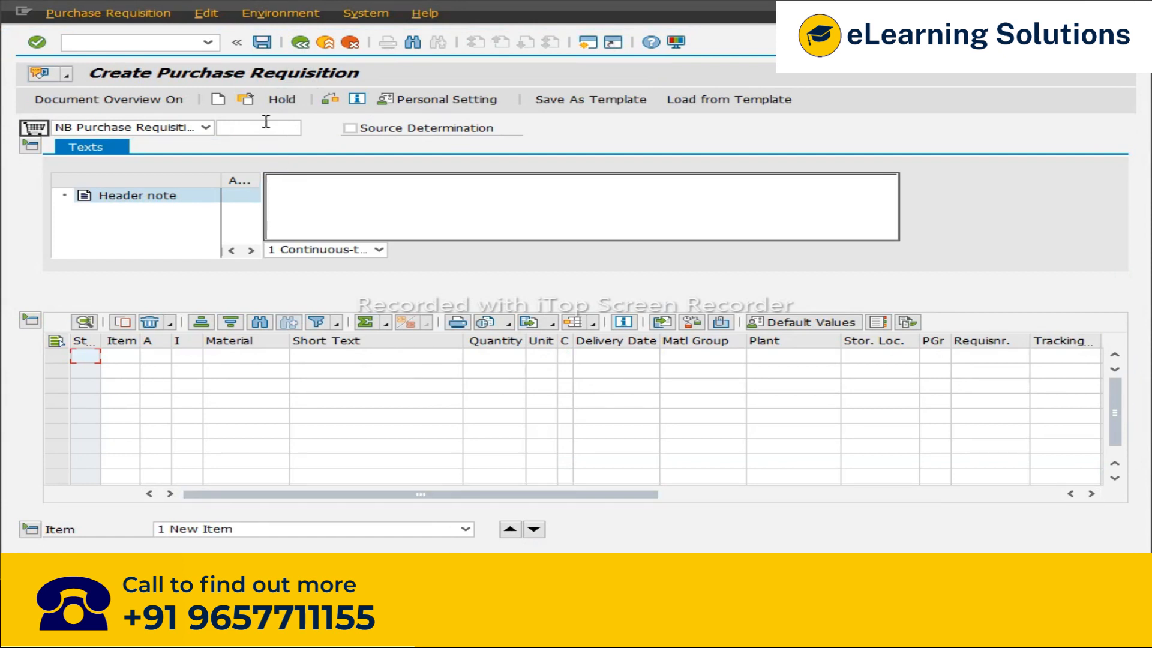
Step: Copy the number of the newly saved requisition from the document selection
click(248, 99)
drag(273, 169, 195, 169)
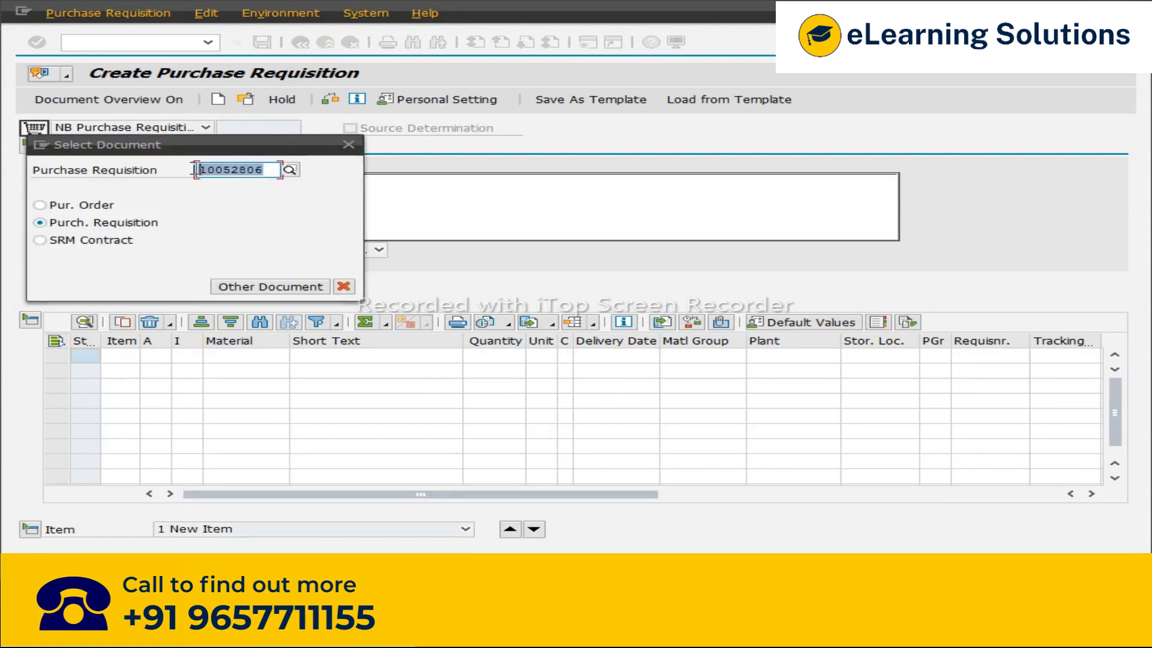
click(348, 145)
Step: Open ME55 and run the collective release for release group S1 and requisition 10052806
click(207, 42)
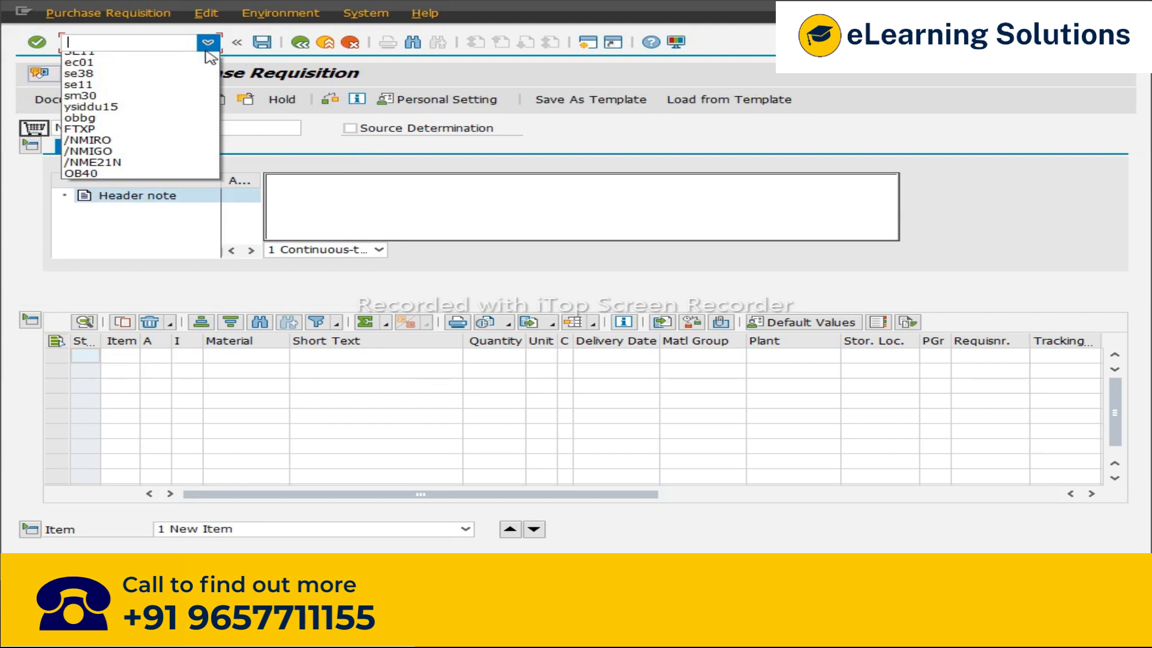
click(86, 73)
click(68, 45)
text(/n)
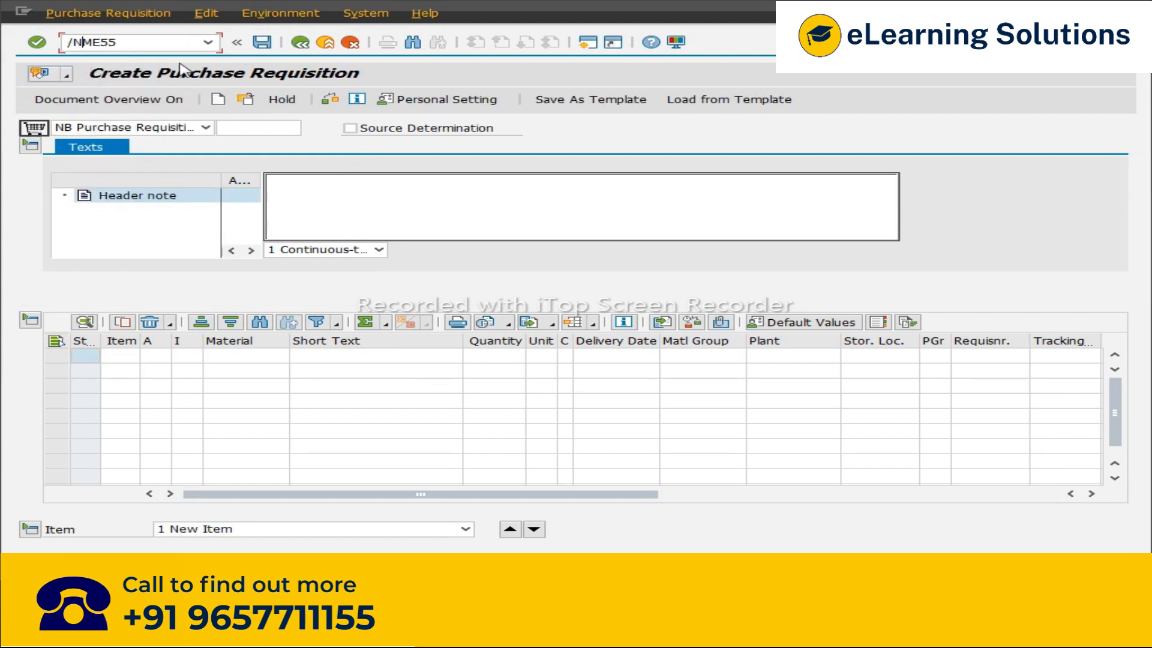
key(Return)
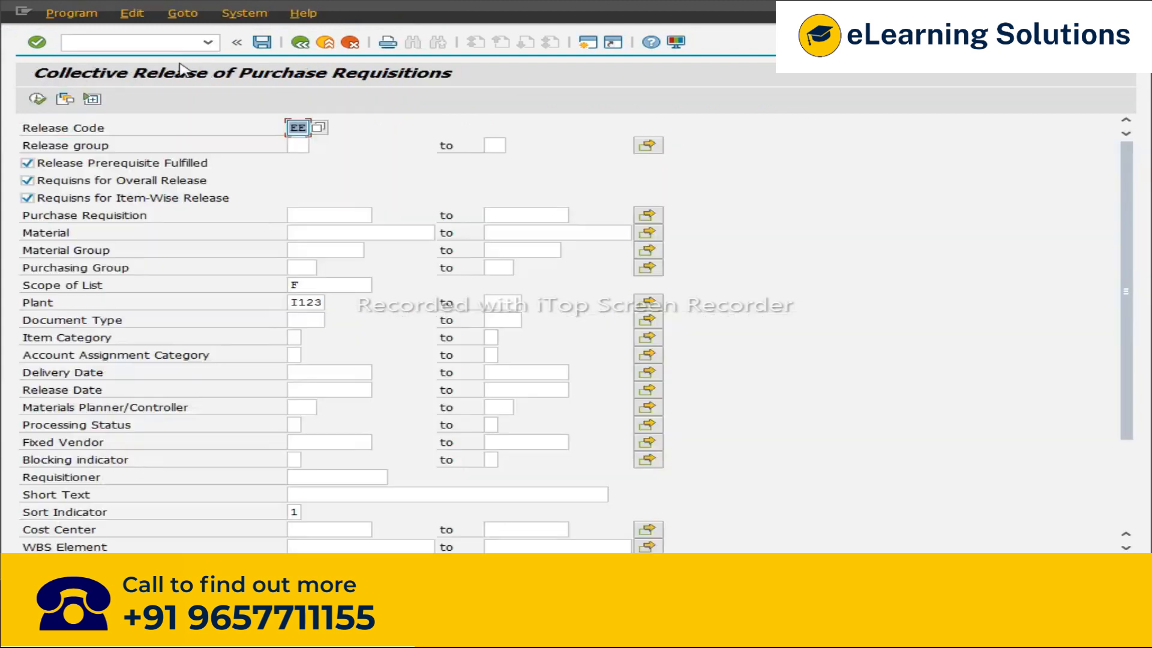
click(294, 146)
click(304, 162)
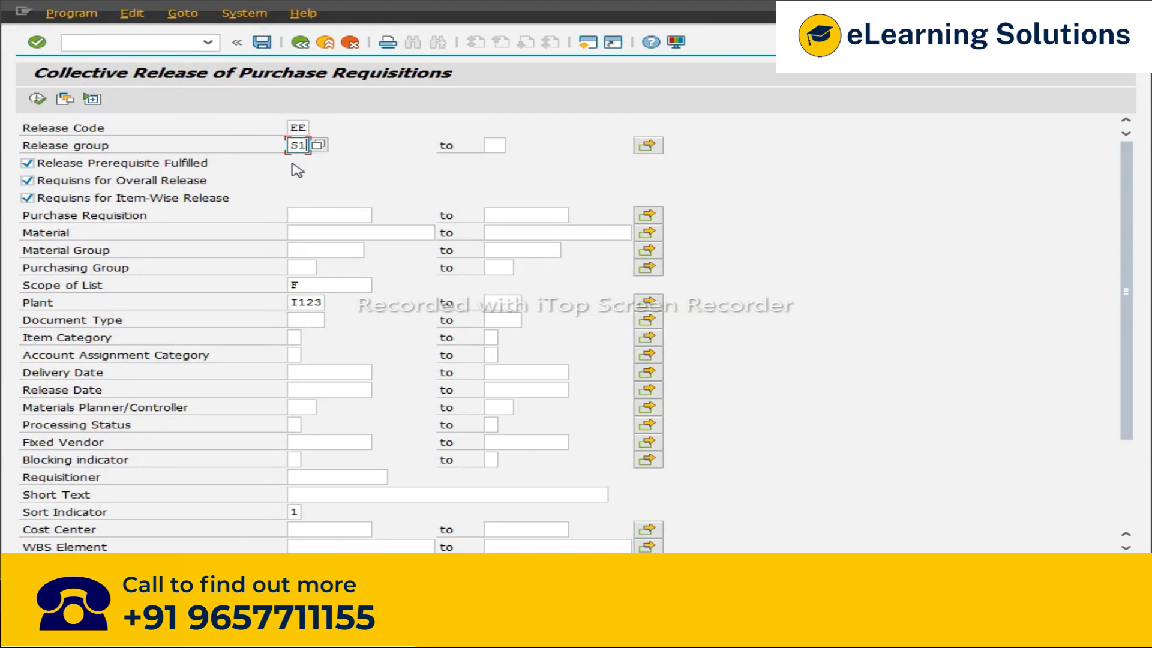
click(328, 217)
text(10052806)
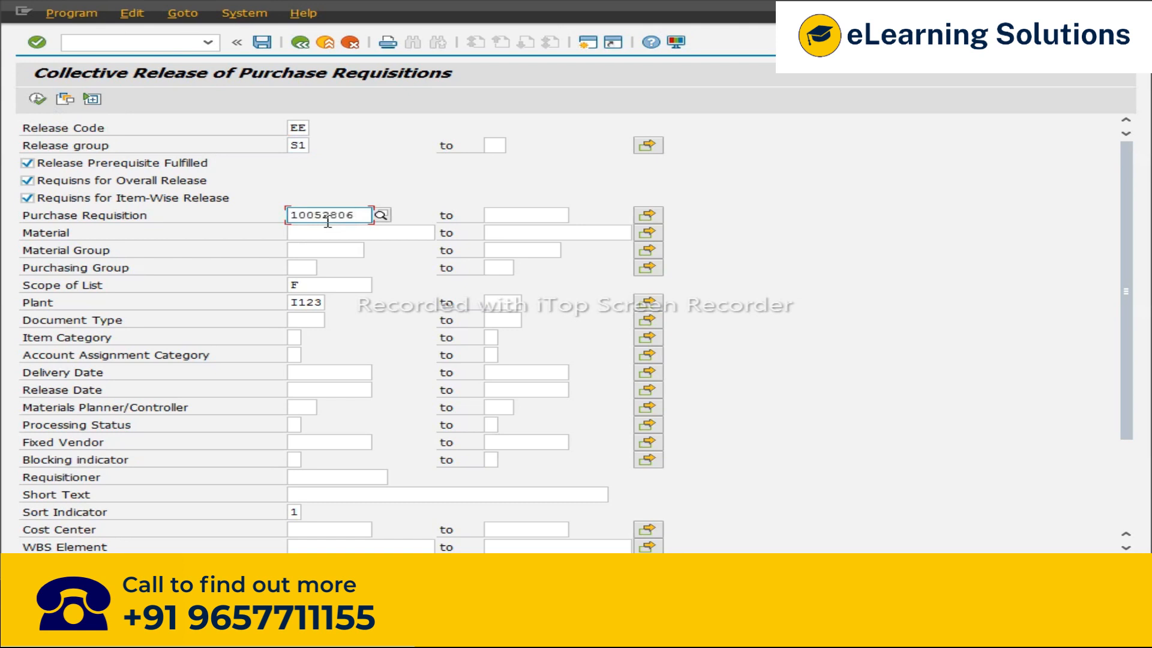
click(37, 98)
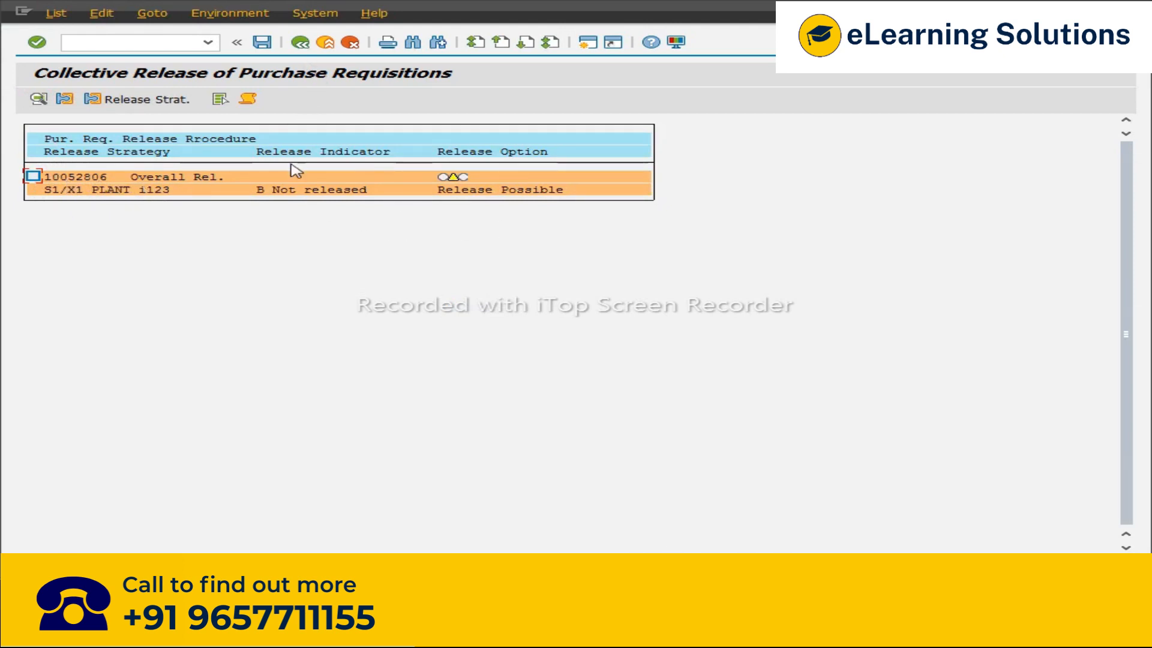
Step: Select requisition 10052806 in the collective release list and release it
click(33, 177)
click(101, 13)
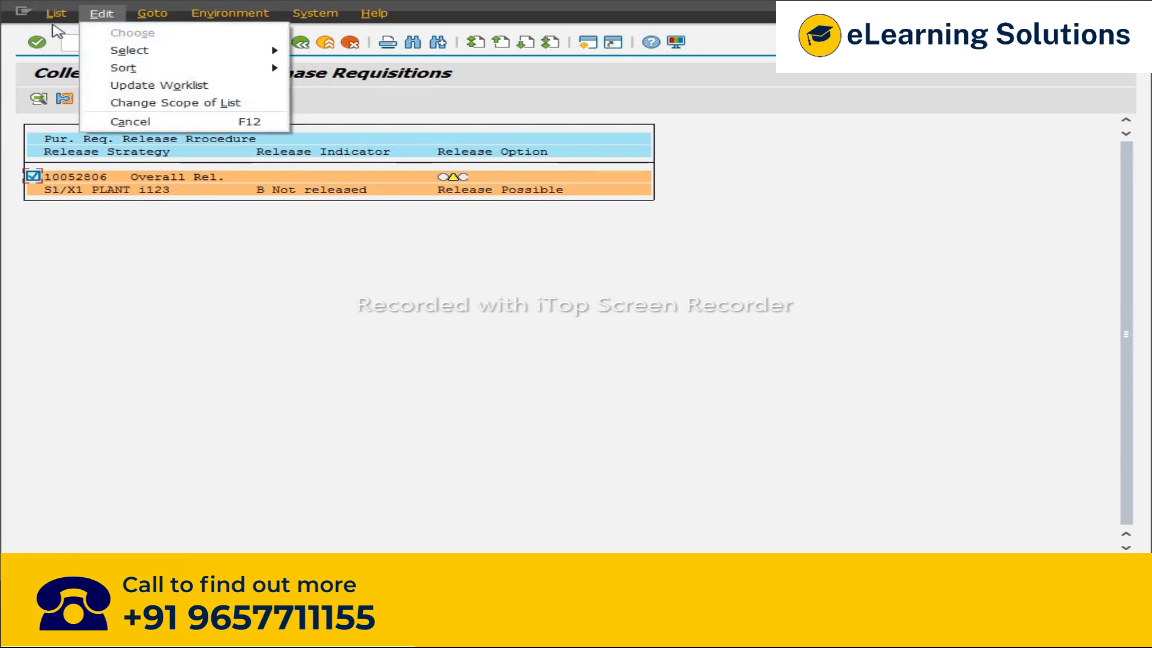
click(57, 16)
click(58, 17)
click(68, 34)
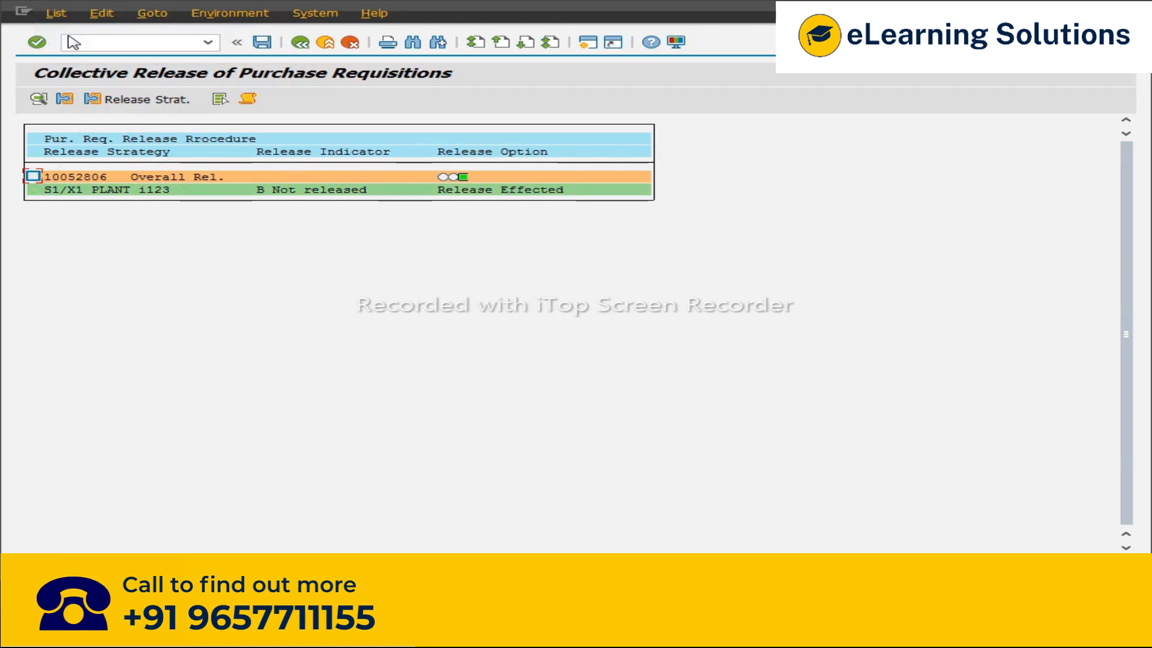
Step: Open ME51N and display requisition 10052806 to check its release strategy status
key(alt+Tab)
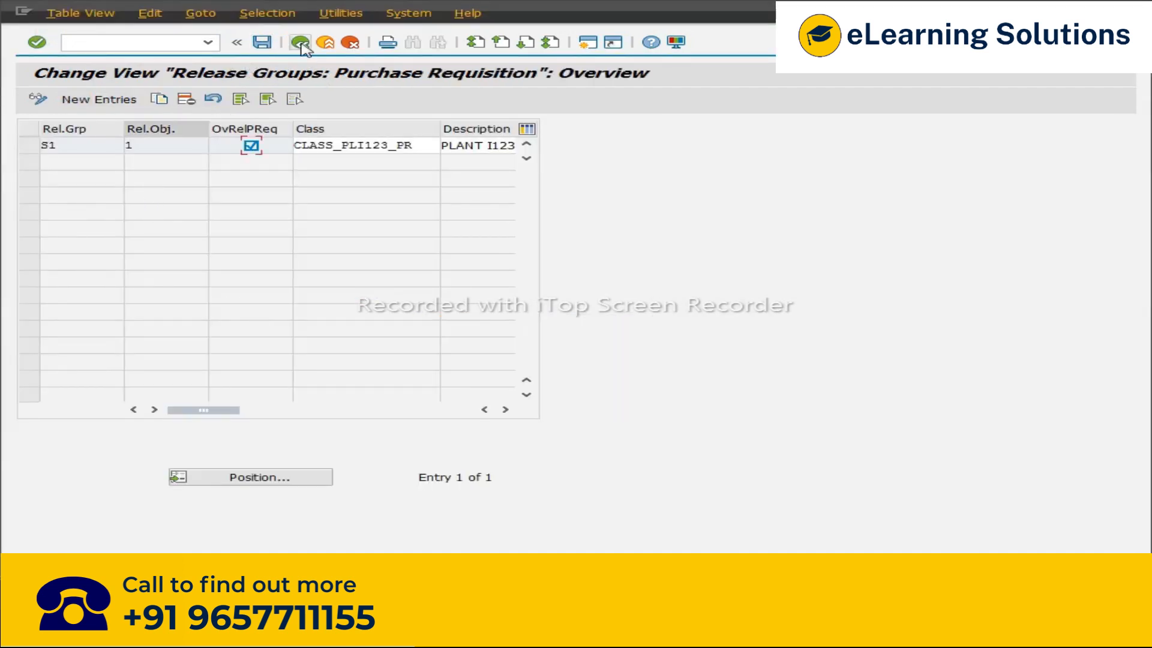
key(alt+Tab)
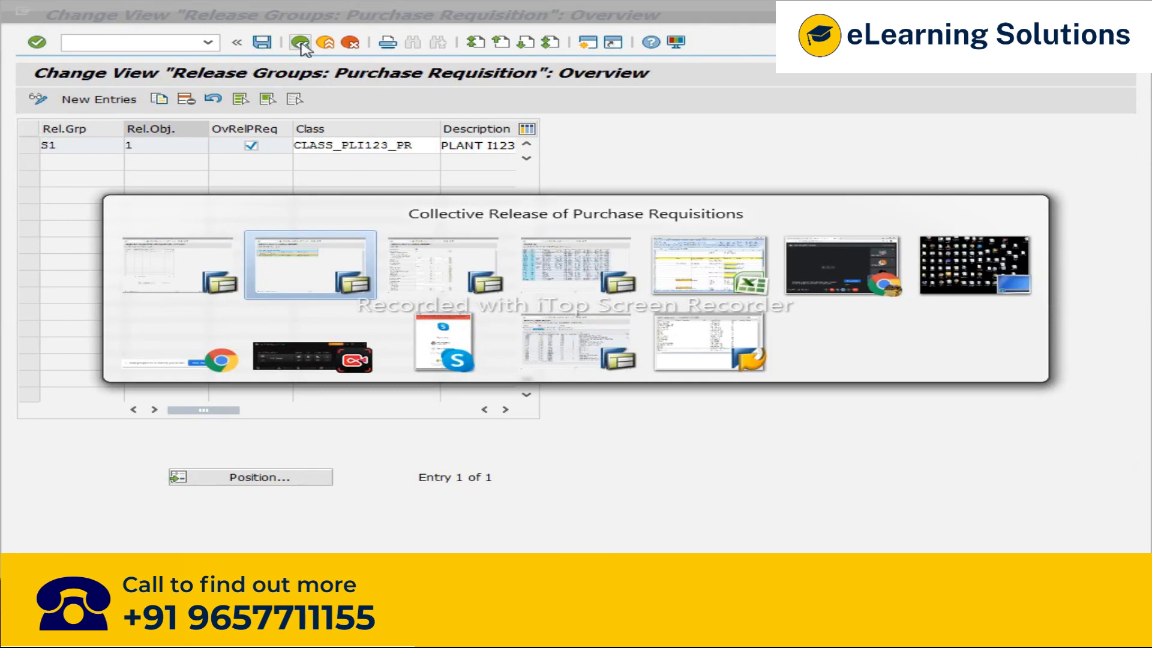
click(207, 42)
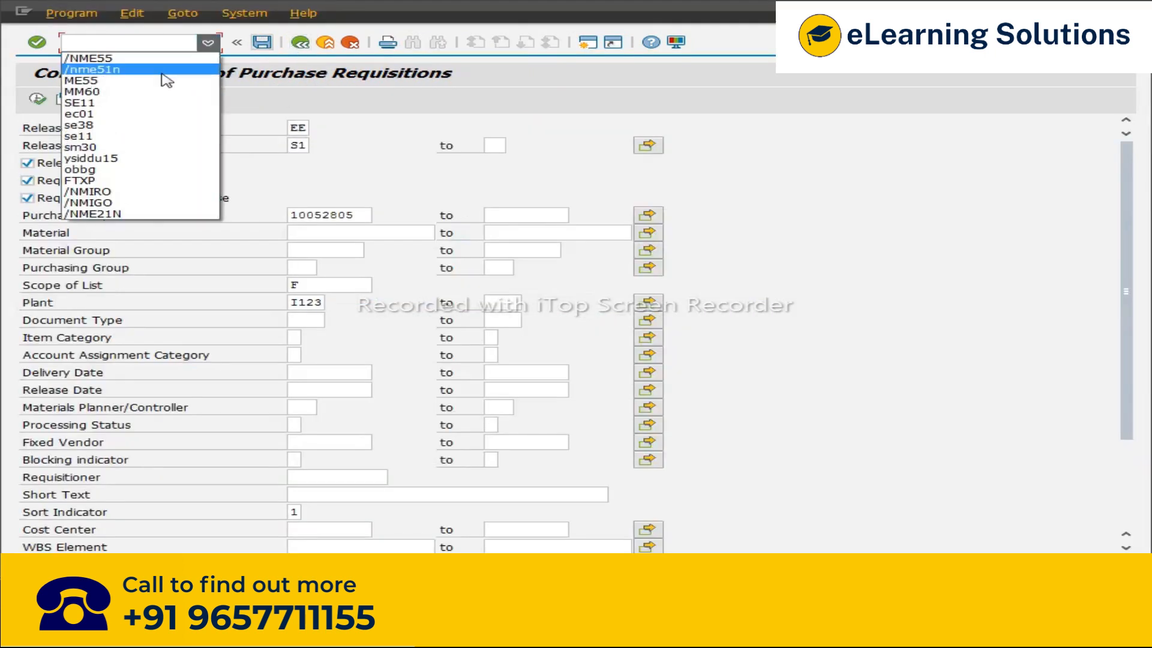
click(162, 71)
key(Return)
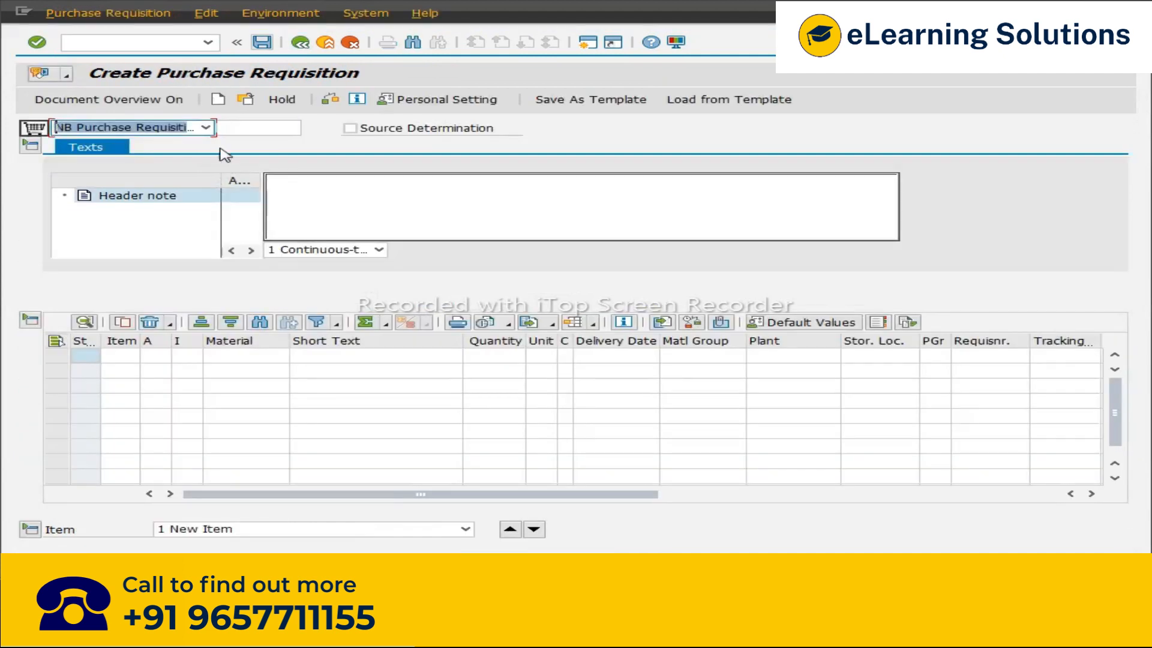
click(246, 99)
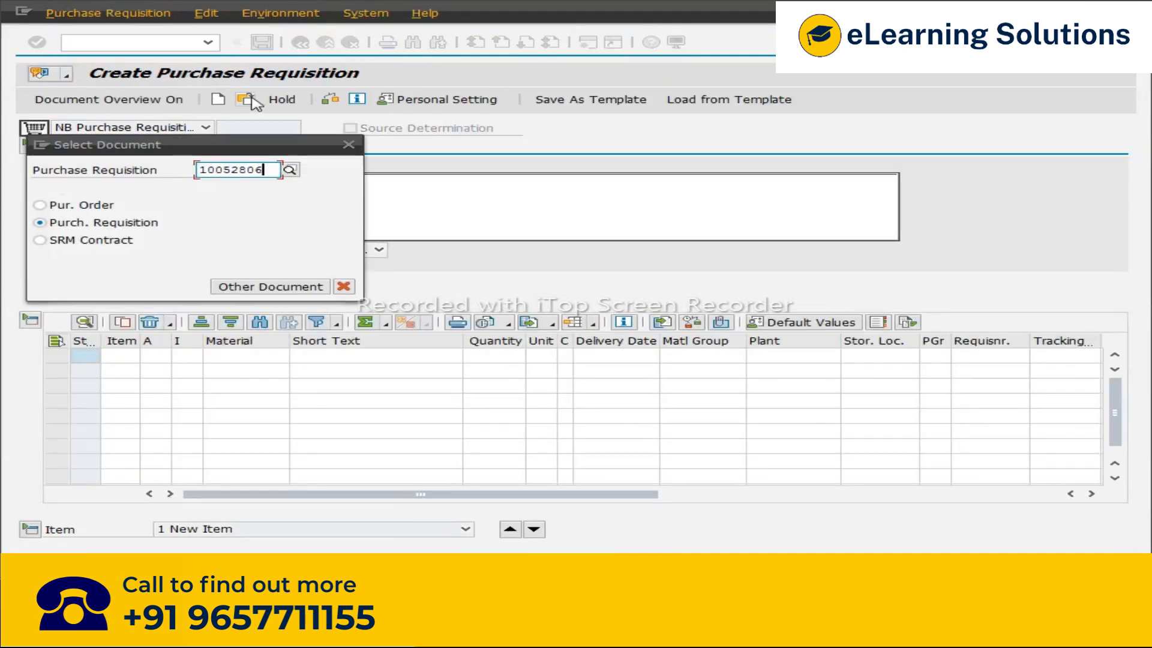
key(Return)
mouse_move(611, 207)
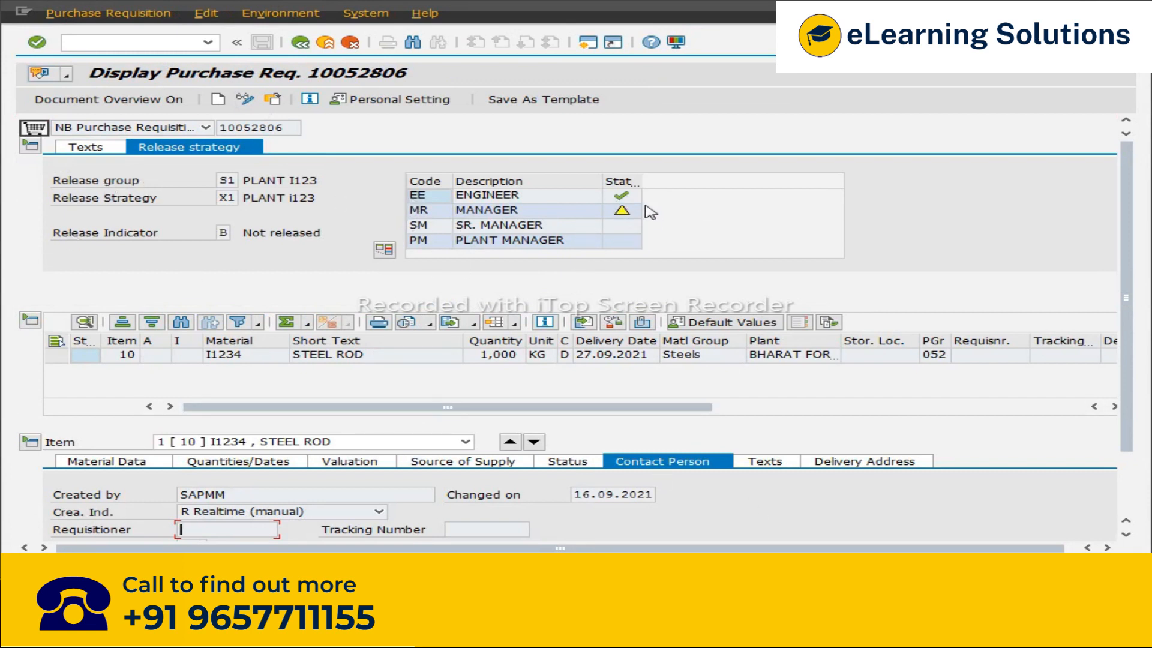
Step: Switch to the spreadsheet and review the notes on overall release with and without classification
key(alt+Tab)
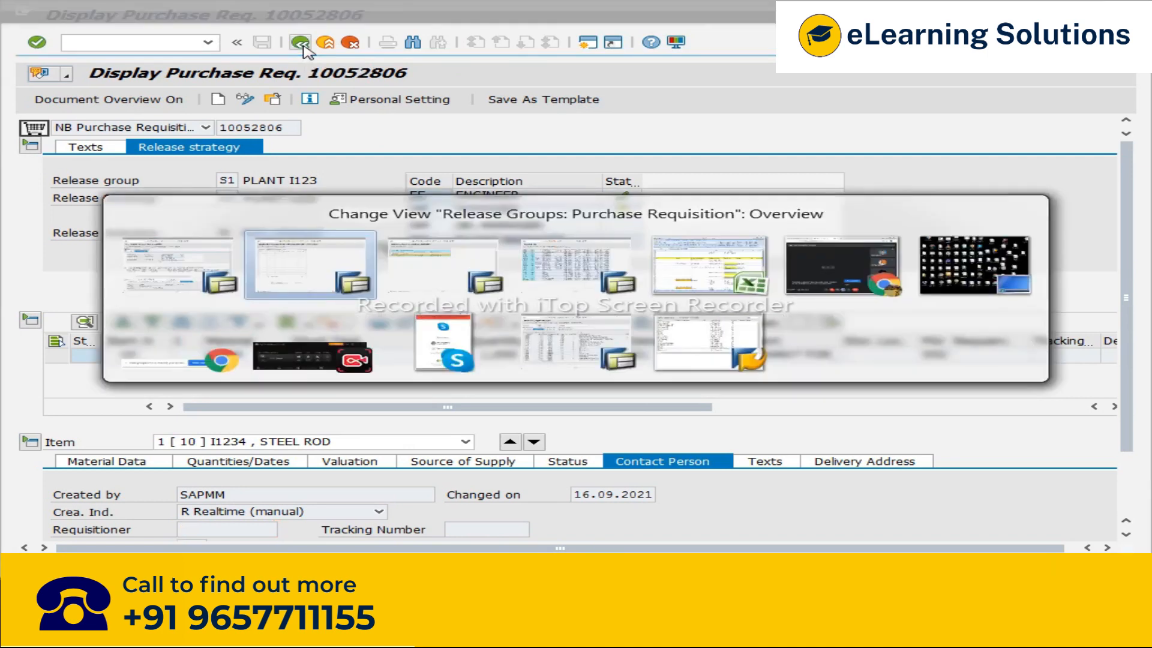
key(Tab)
key(Tab)
key(Tab)
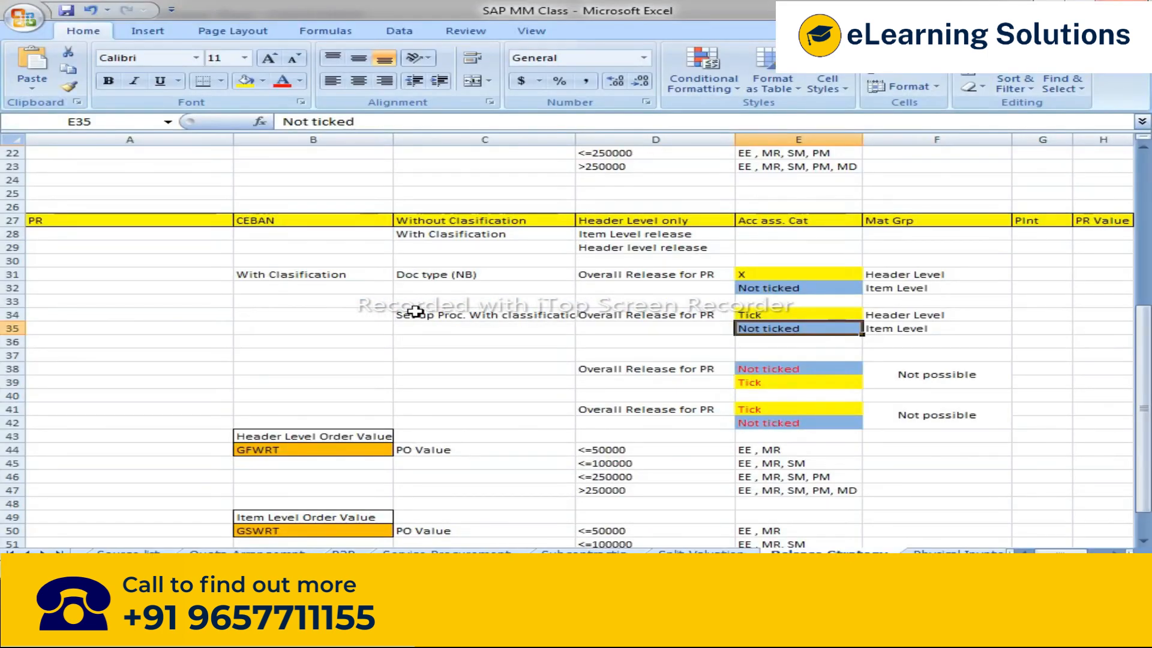
drag(265, 278, 978, 423)
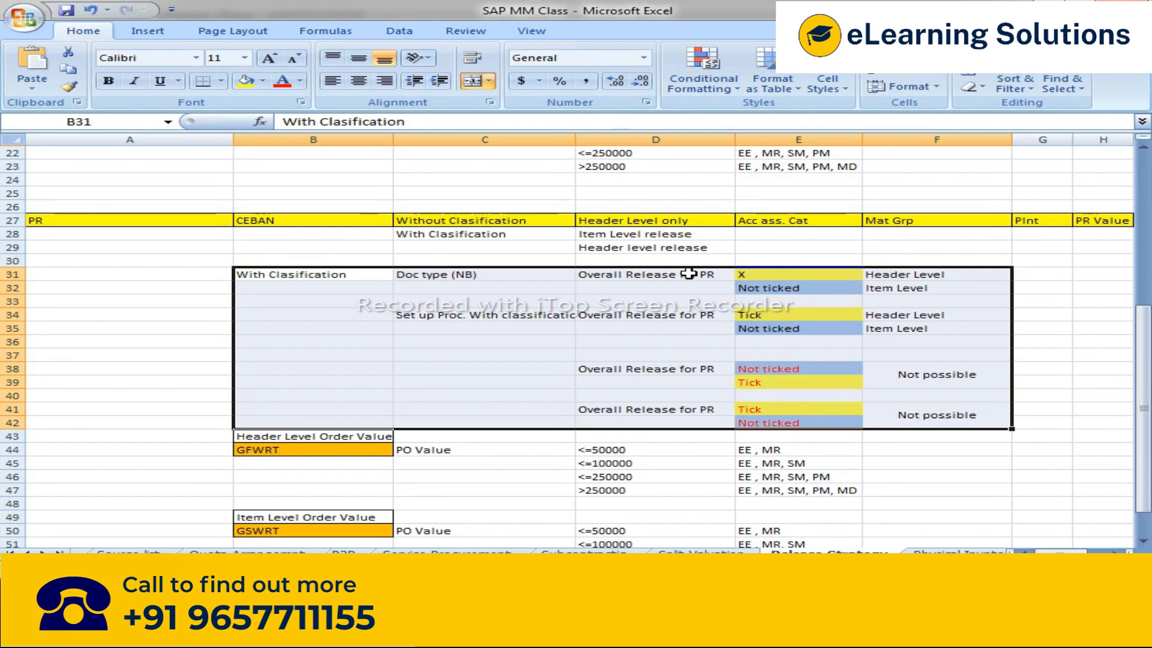
click(918, 275)
click(909, 289)
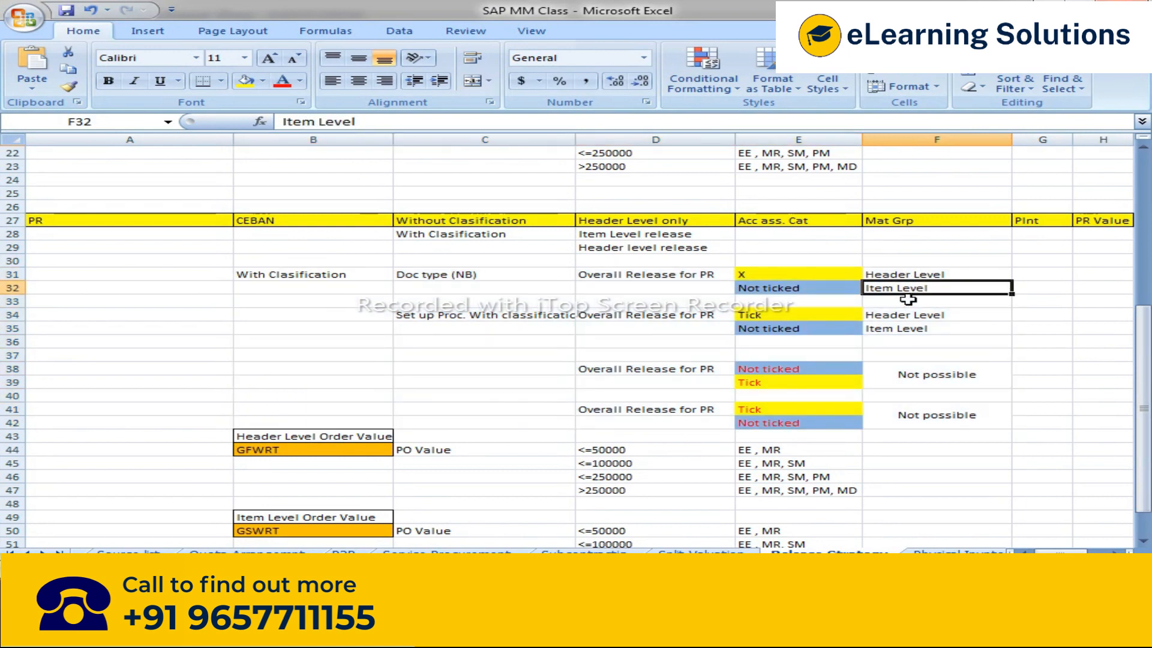
click(447, 222)
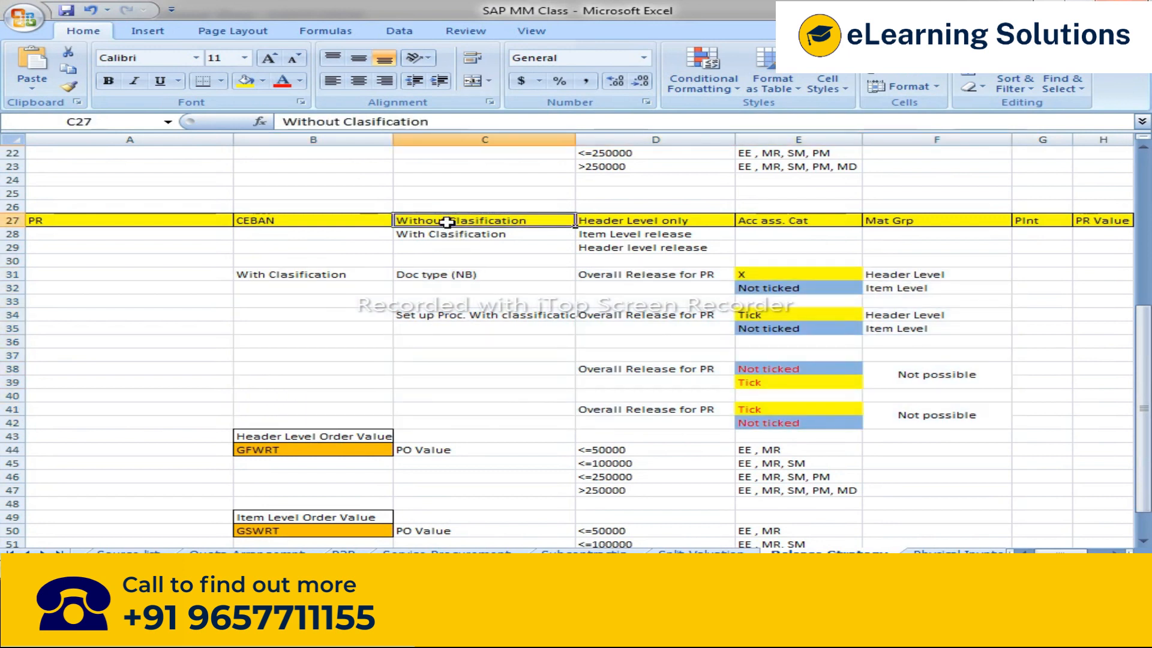
click(454, 234)
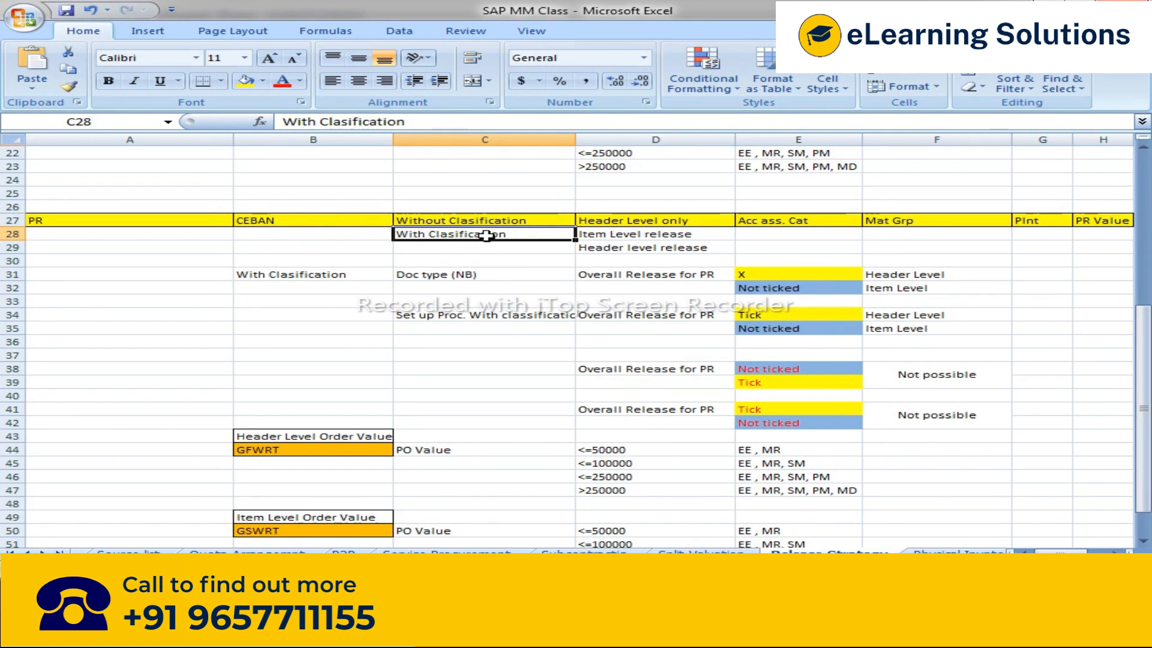
click(611, 238)
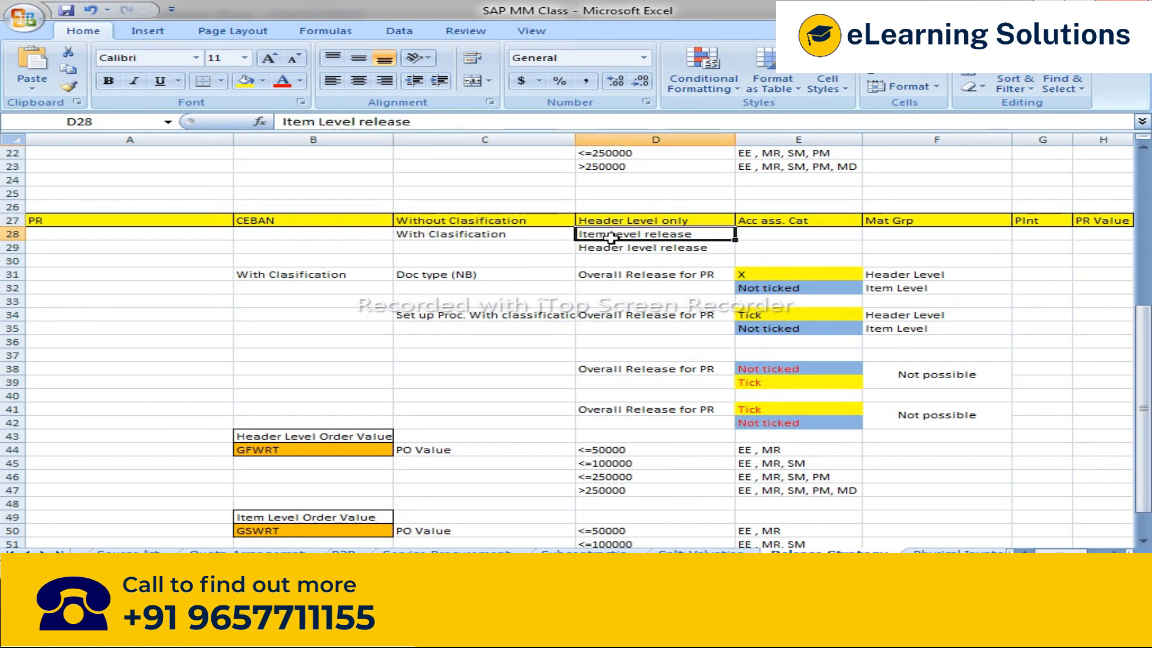
drag(611, 237, 612, 246)
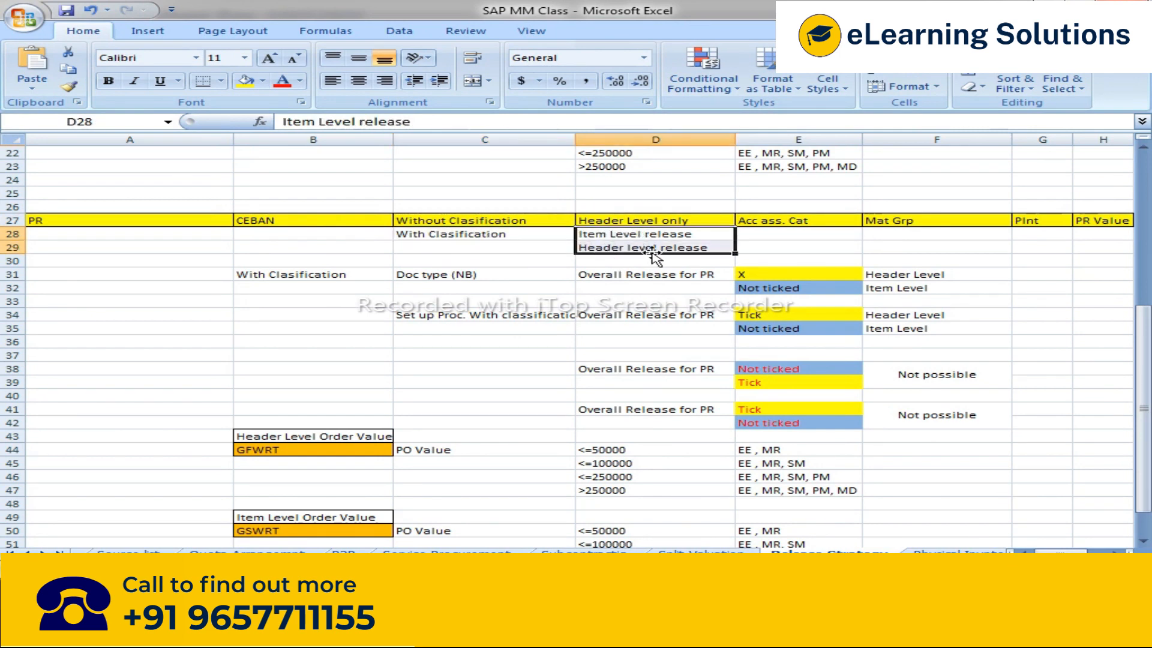
click(459, 219)
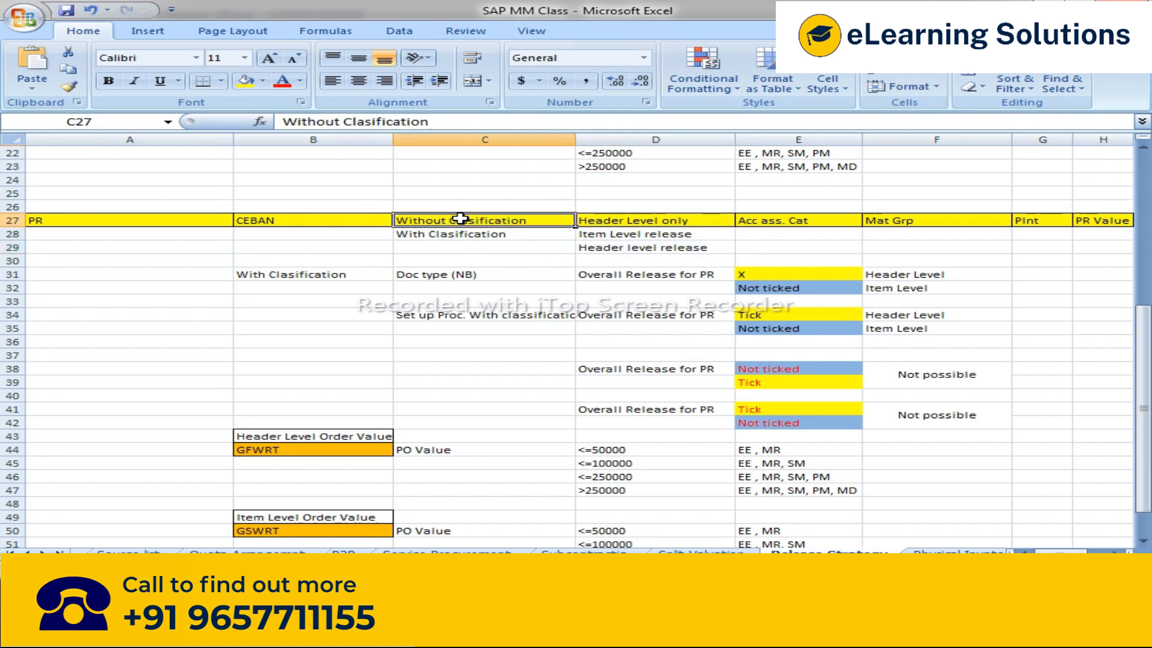
click(687, 221)
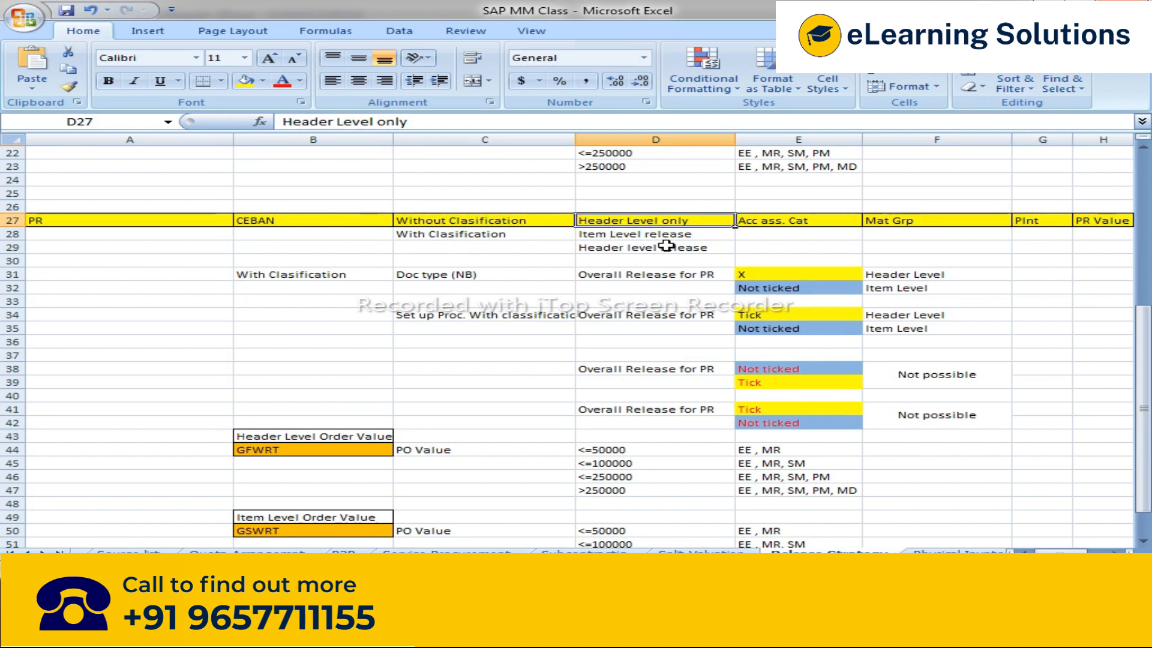
scroll(445, 447, down, 1)
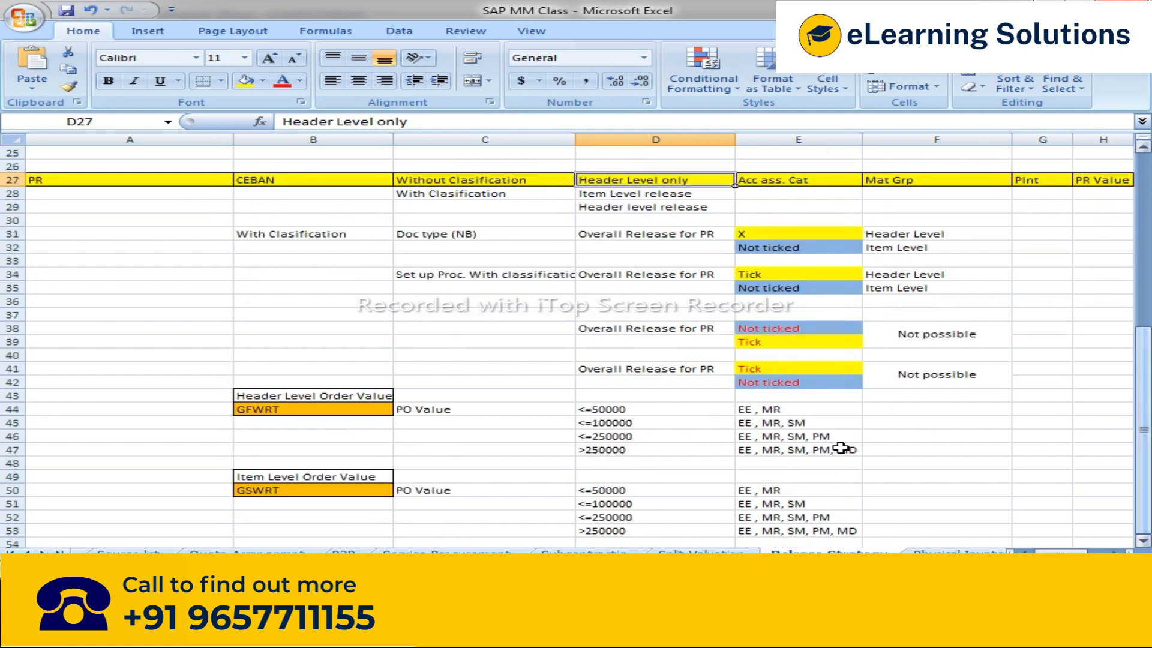
scroll(445, 447, down, 3)
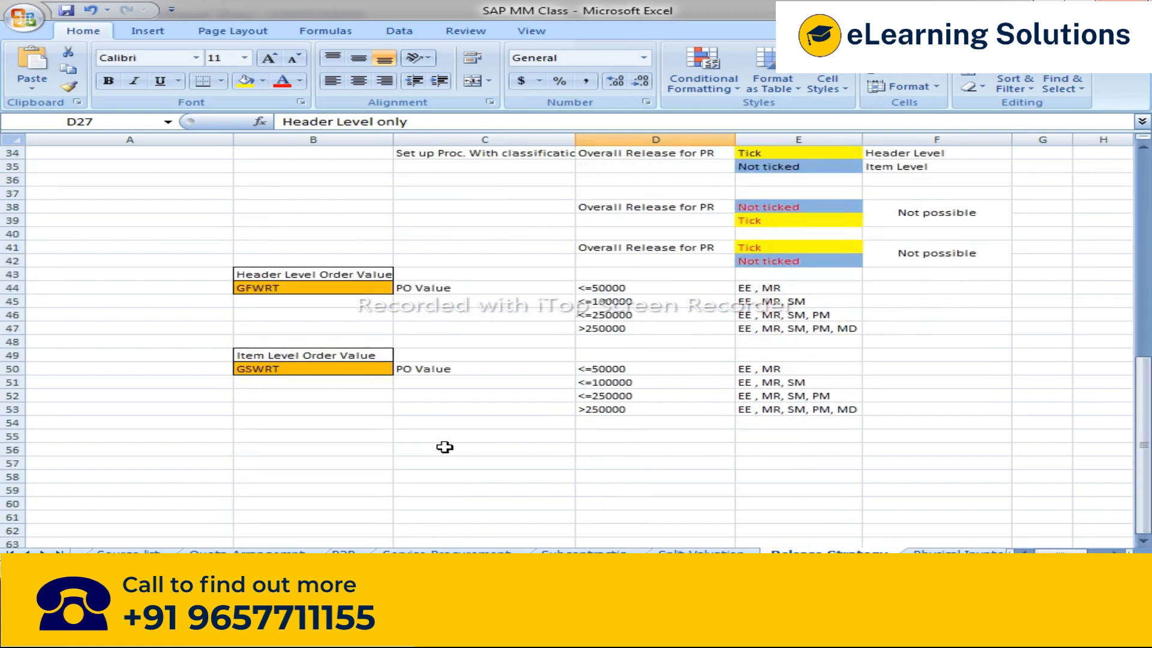
drag(254, 273, 862, 420)
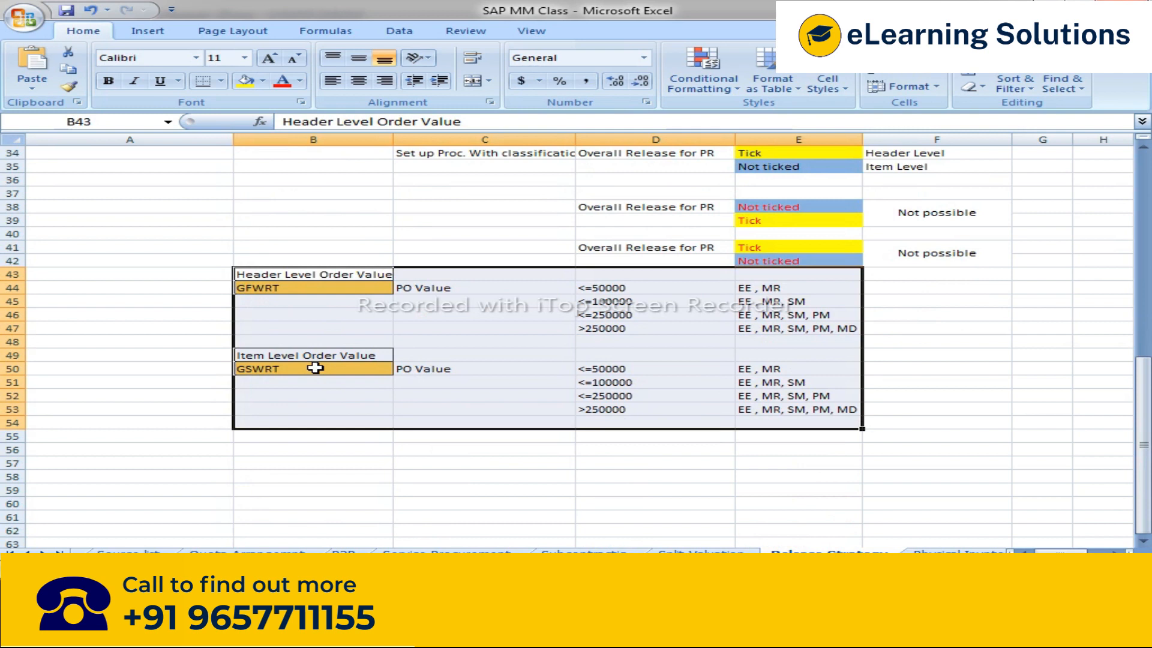
Step: Review the spreadsheet notes on release codes by total net order, header-level and item-level order value fields
key(alt+Tab)
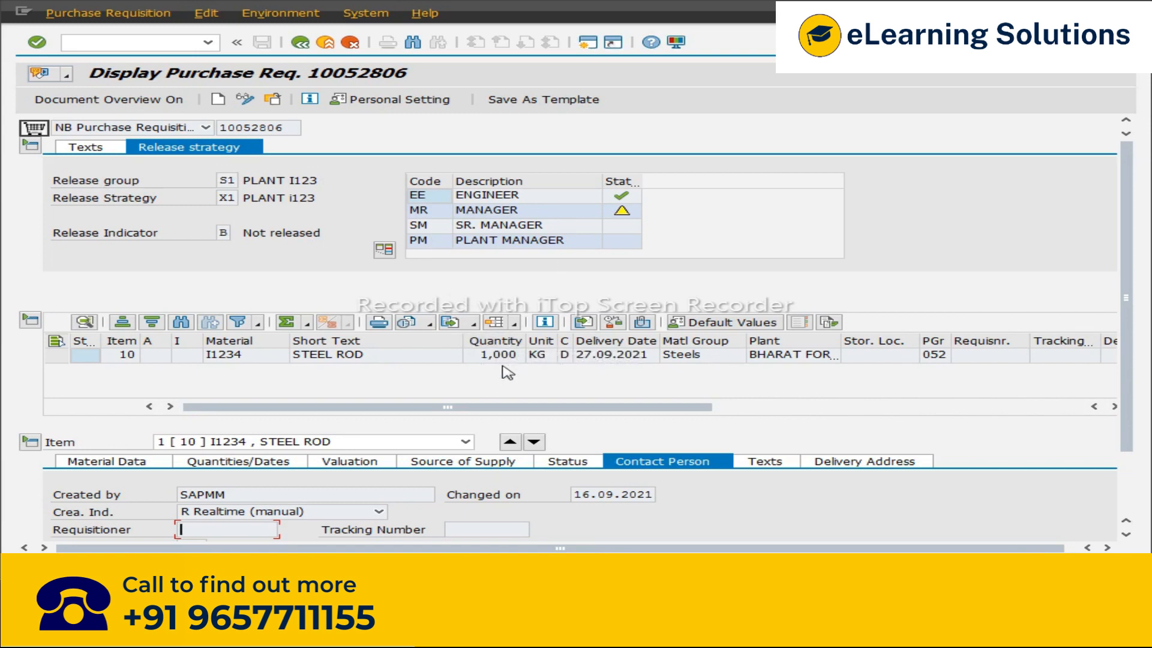
key(alt+Tab)
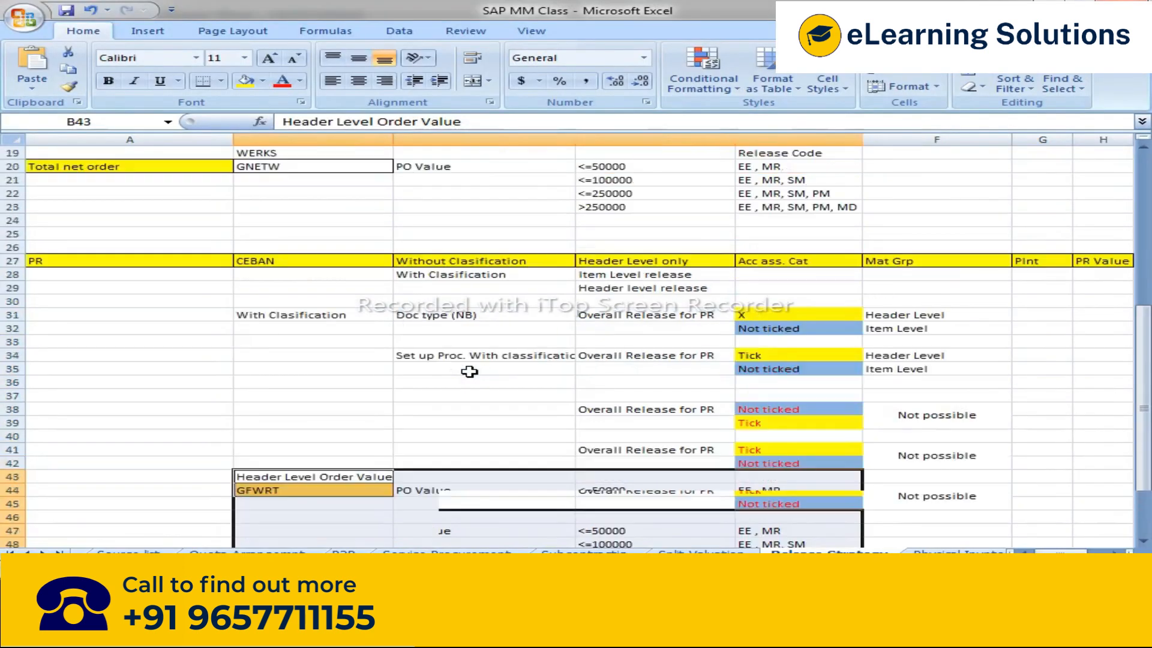
scroll(469, 371, up, 6)
click(126, 413)
drag(242, 414, 766, 456)
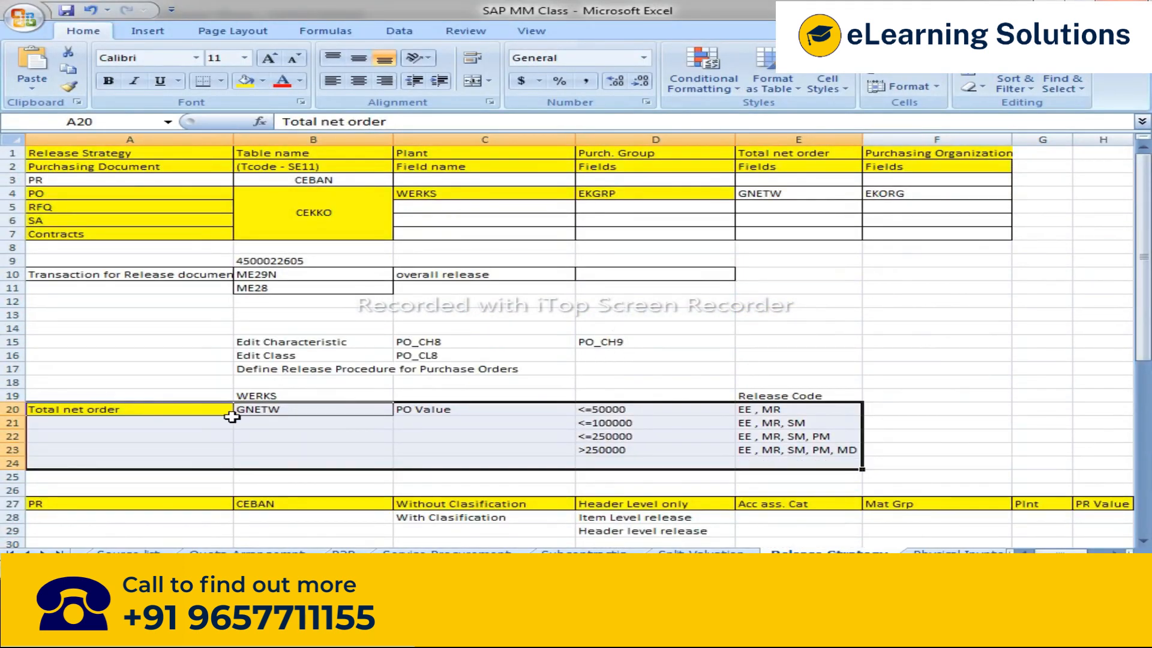
click(264, 412)
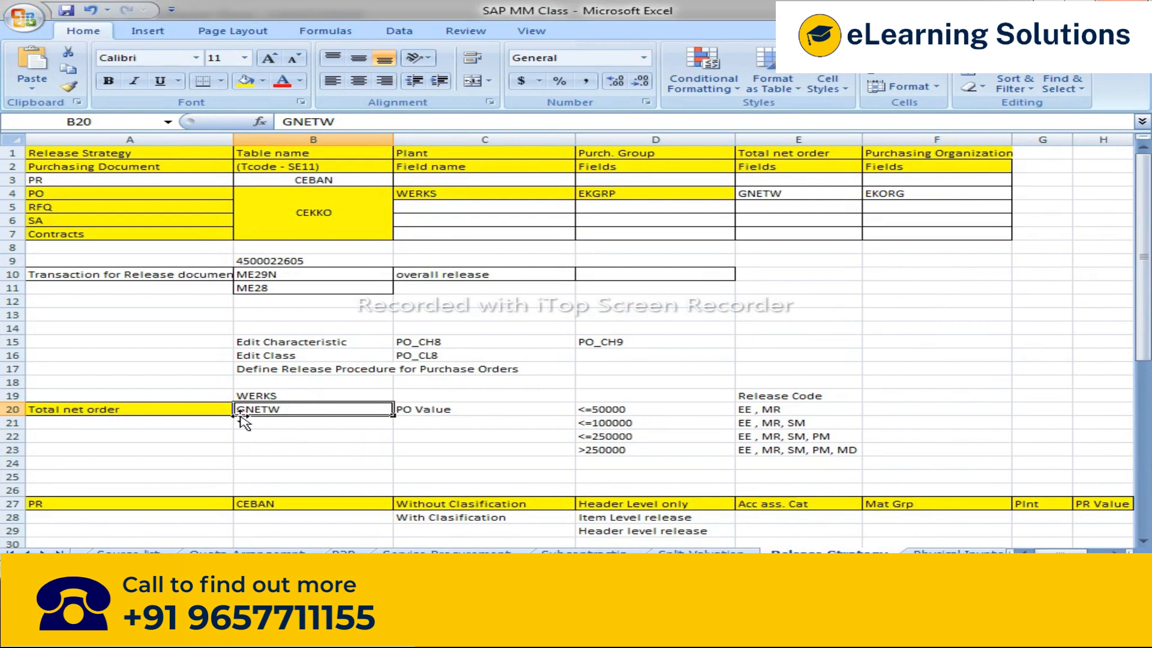
drag(224, 408, 802, 444)
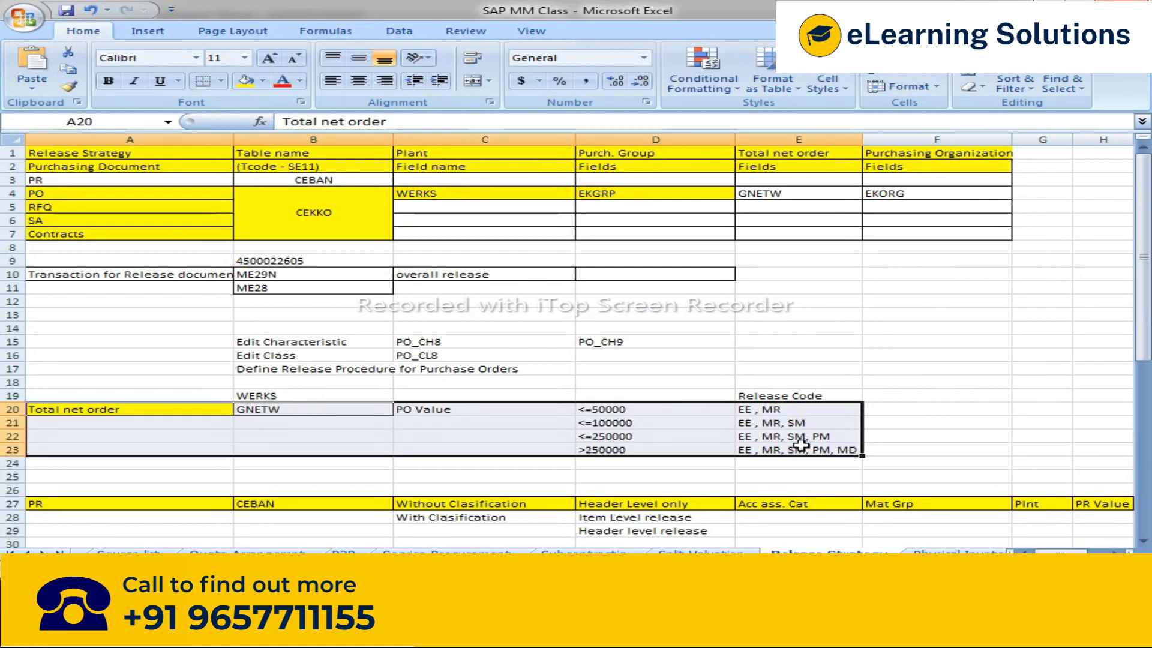
scroll(801, 444, down, 11)
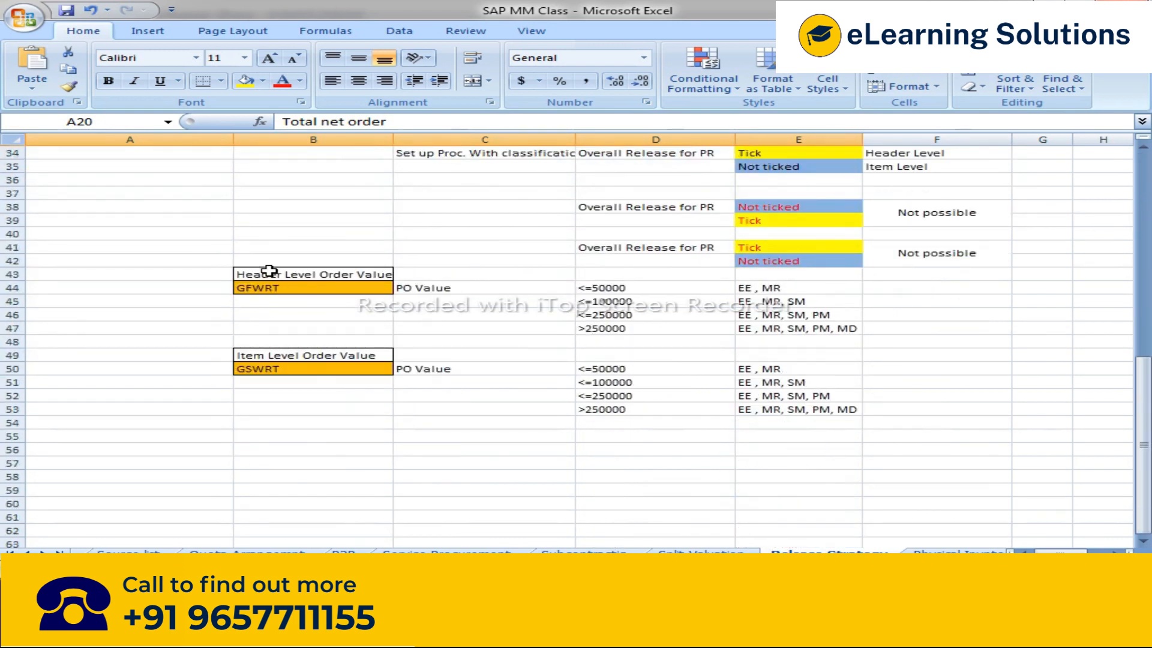
click(264, 273)
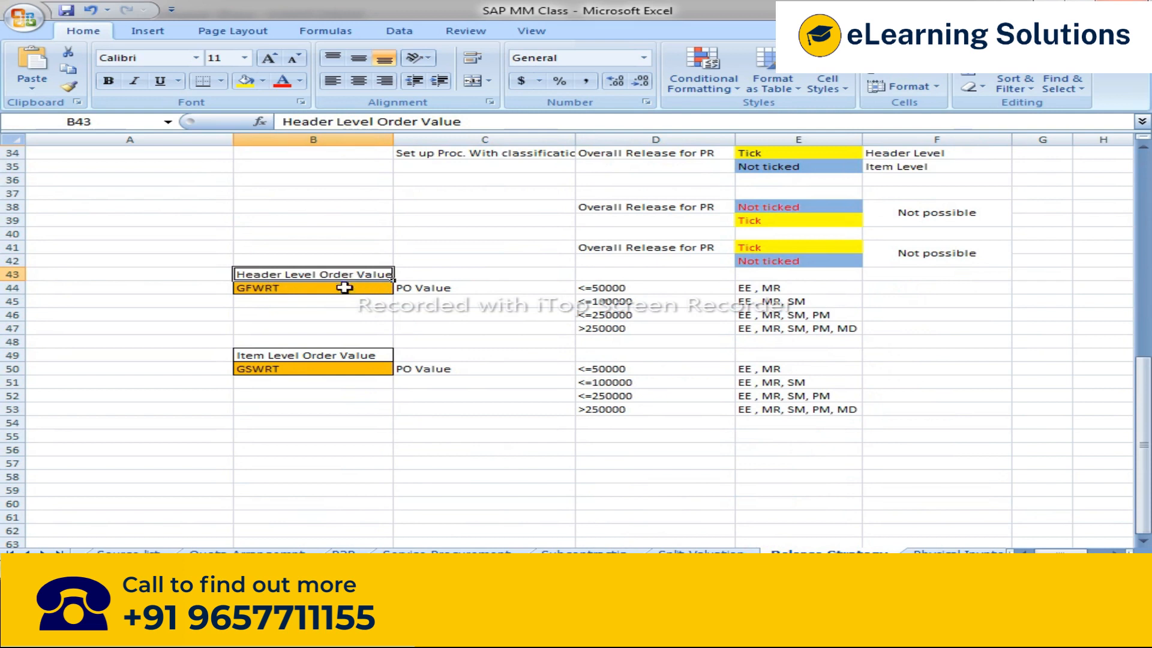
click(299, 284)
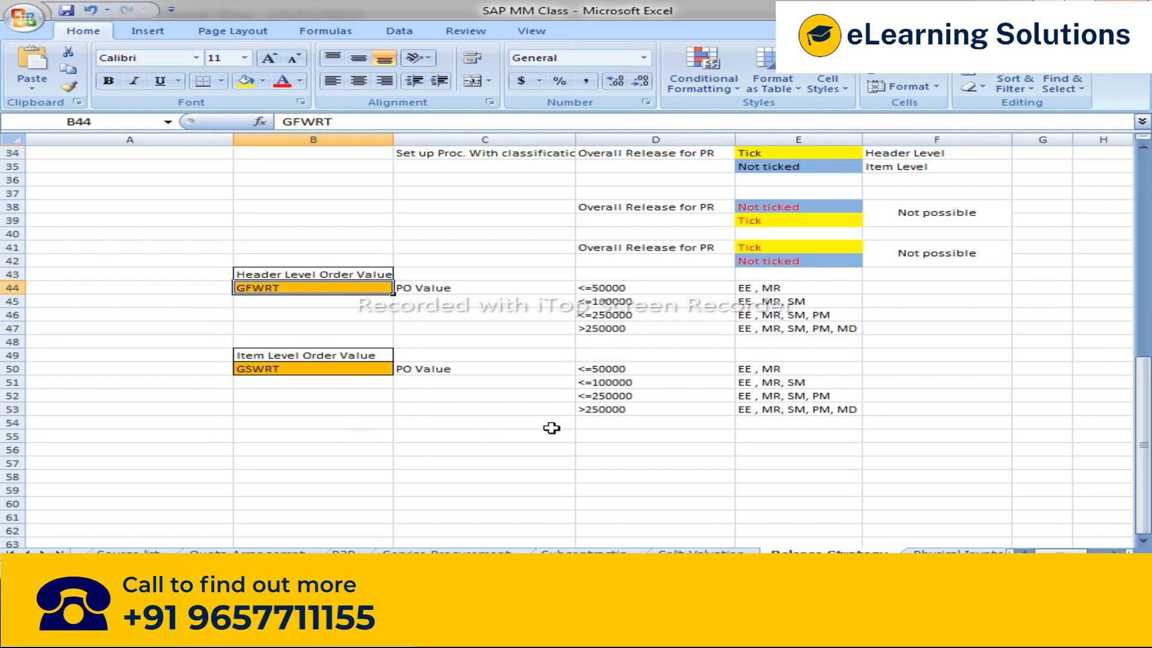
drag(608, 366, 607, 408)
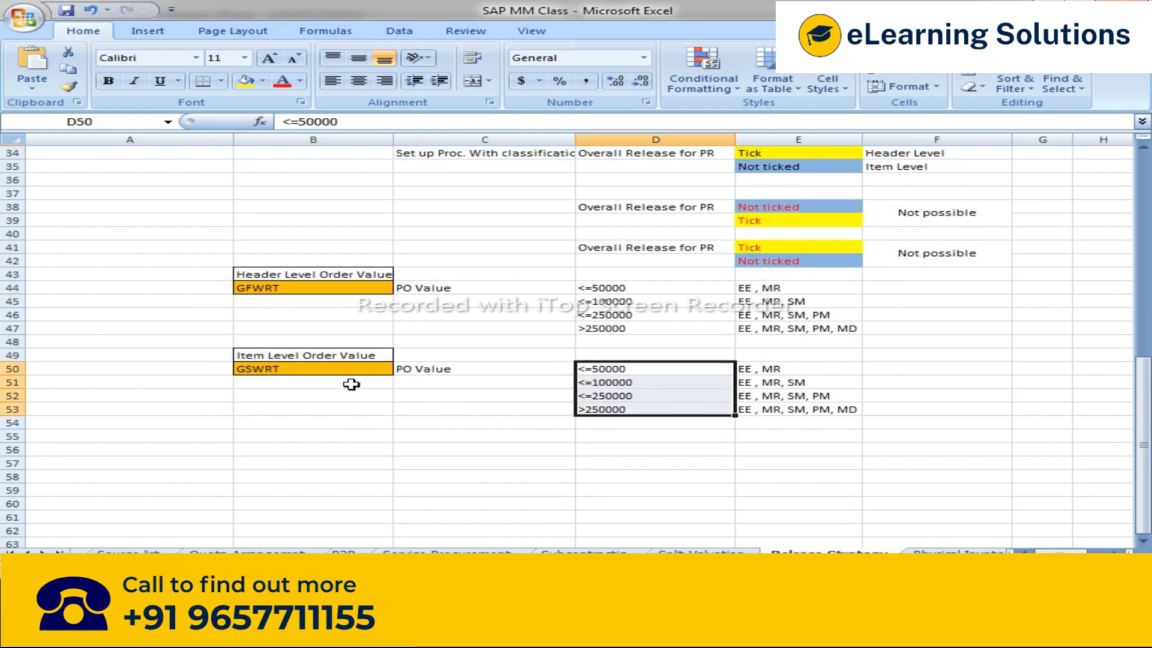
click(264, 357)
click(284, 372)
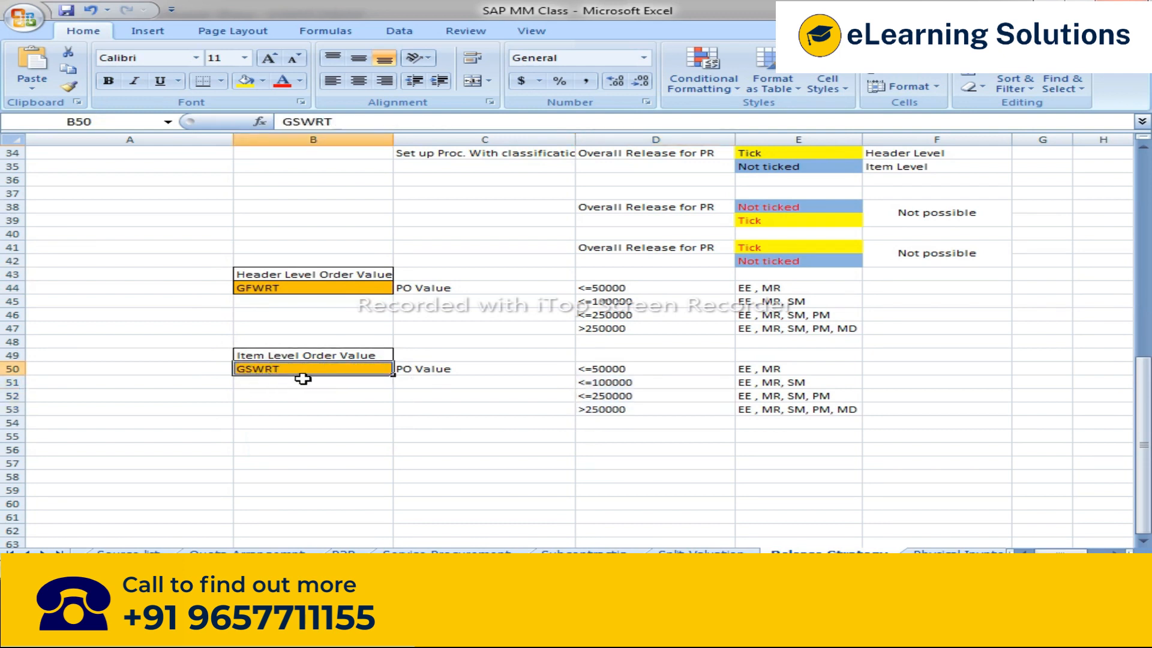
click(282, 287)
click(284, 370)
scroll(339, 366, up, 11)
click(263, 411)
scroll(438, 440, down, 10)
click(291, 330)
click(282, 408)
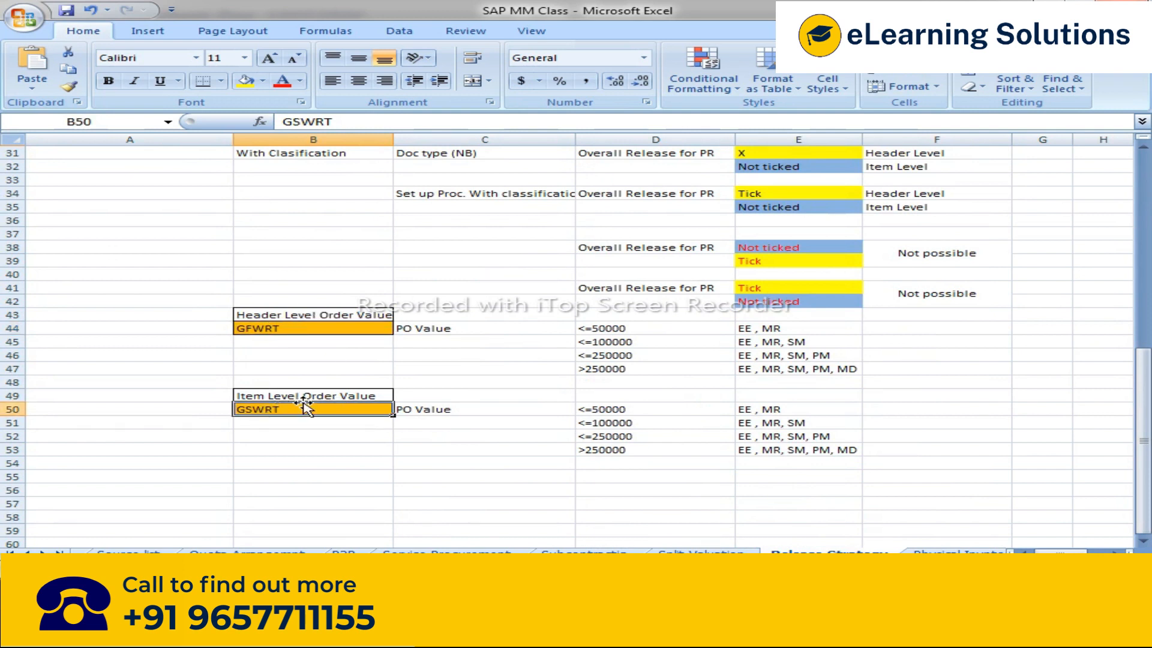
drag(602, 328, 807, 443)
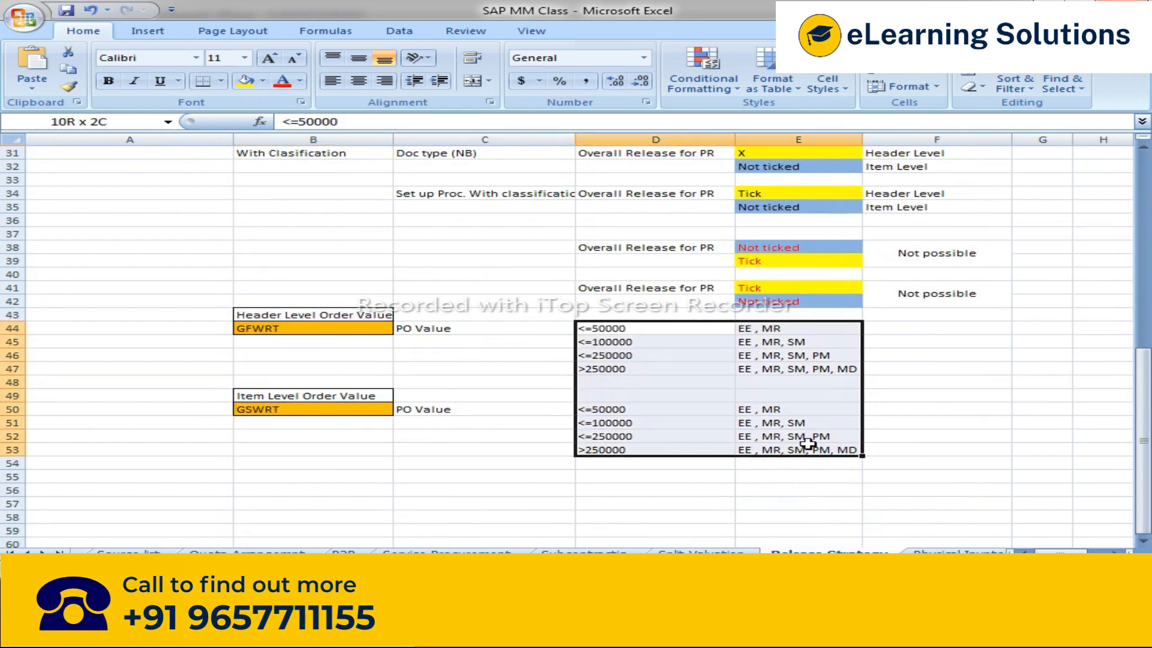
drag(440, 328, 840, 448)
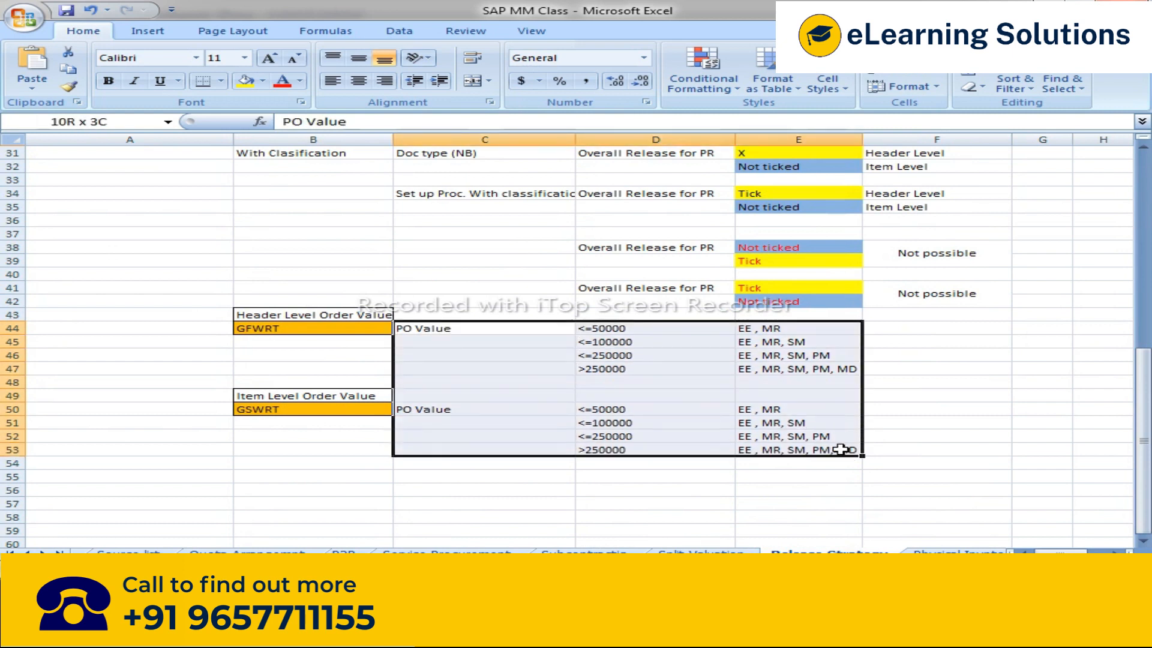
scroll(599, 330, up, 8)
drag(442, 329, 807, 368)
scroll(808, 367, down, 11)
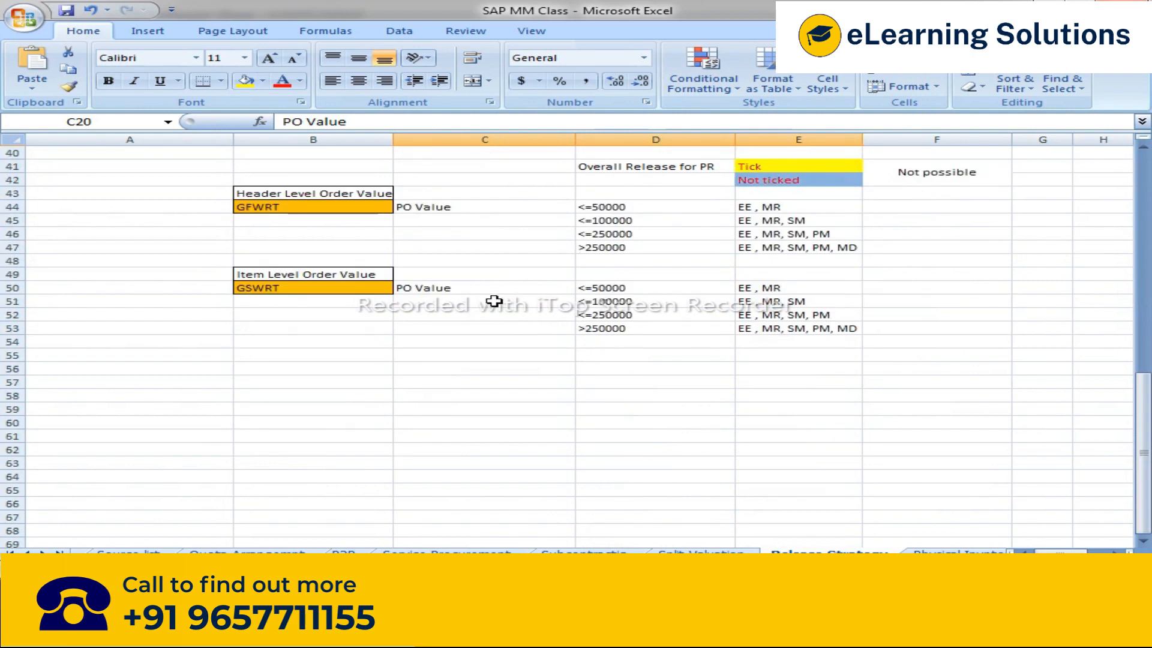
Step: Highlight the GFWRT and GSWRT field notes for header and item-level order values in the spreadsheet
scroll(494, 301, up, 2)
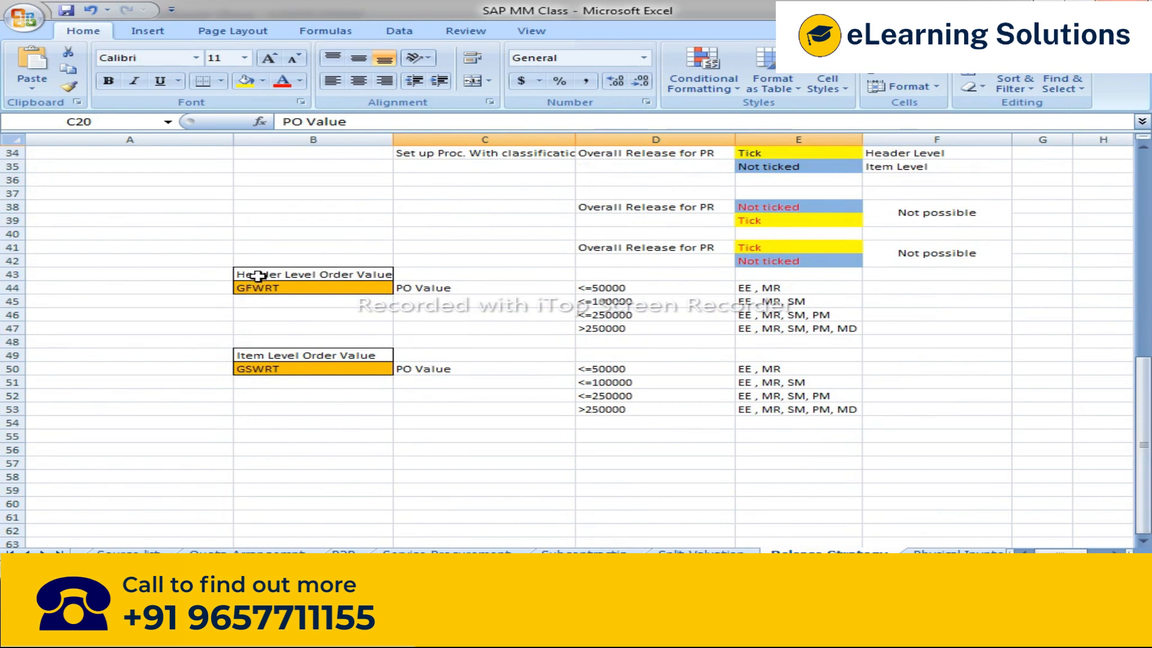
drag(257, 271, 257, 288)
drag(267, 358, 283, 373)
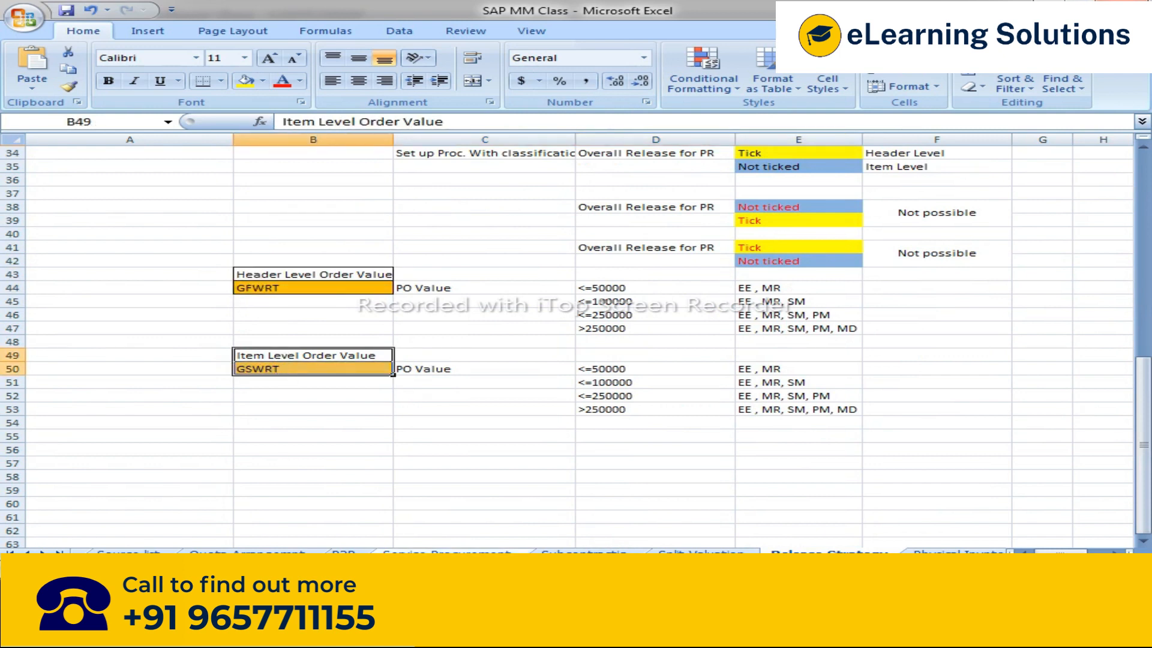
Step: Examine the CEBAN structure components for the GFWRT and GSWRT order value fields and their descriptions
mouse_move(209, 532)
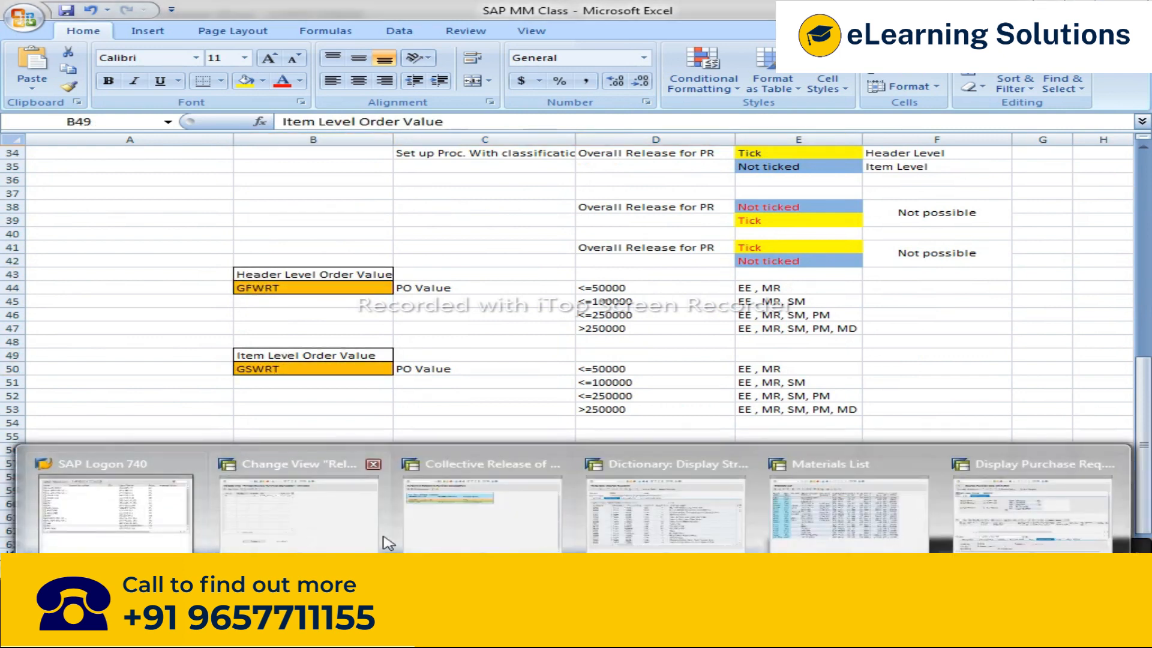
click(666, 510)
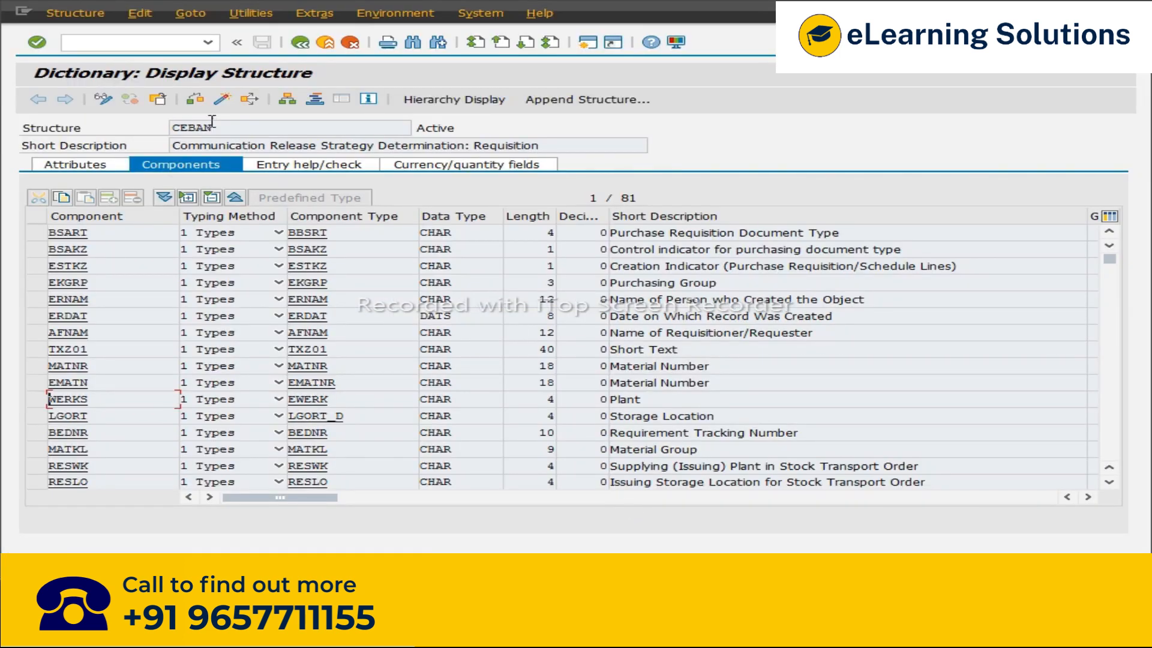
drag(224, 127, 166, 128)
click(188, 131)
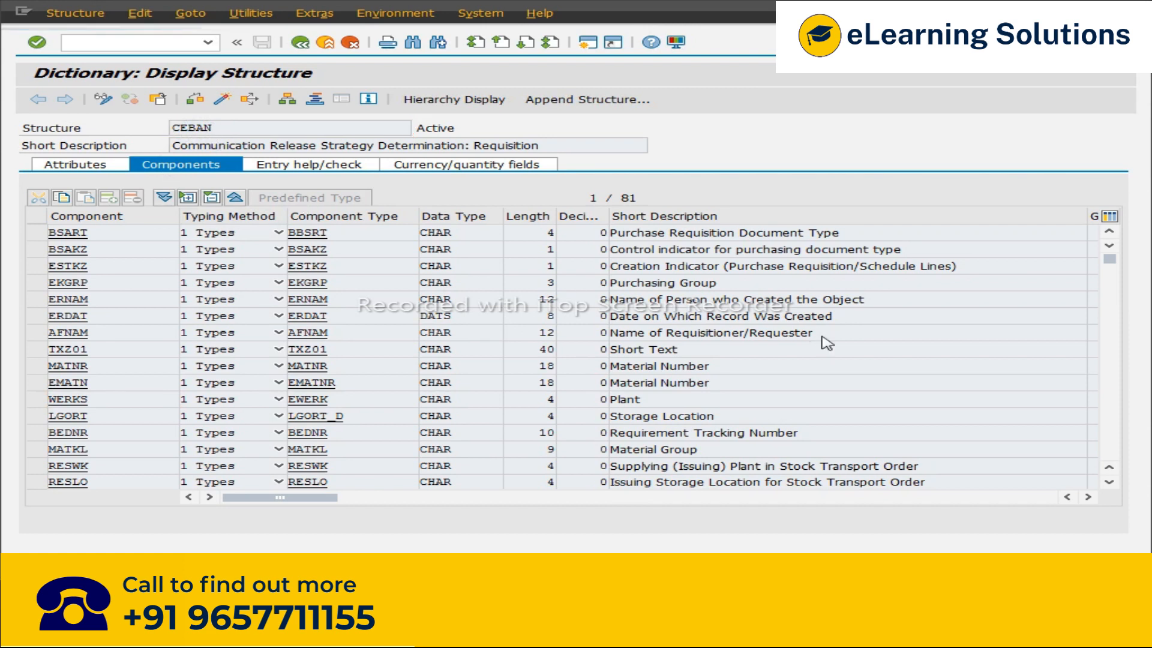
scroll(824, 336, down, 3)
scroll(824, 338, down, 2)
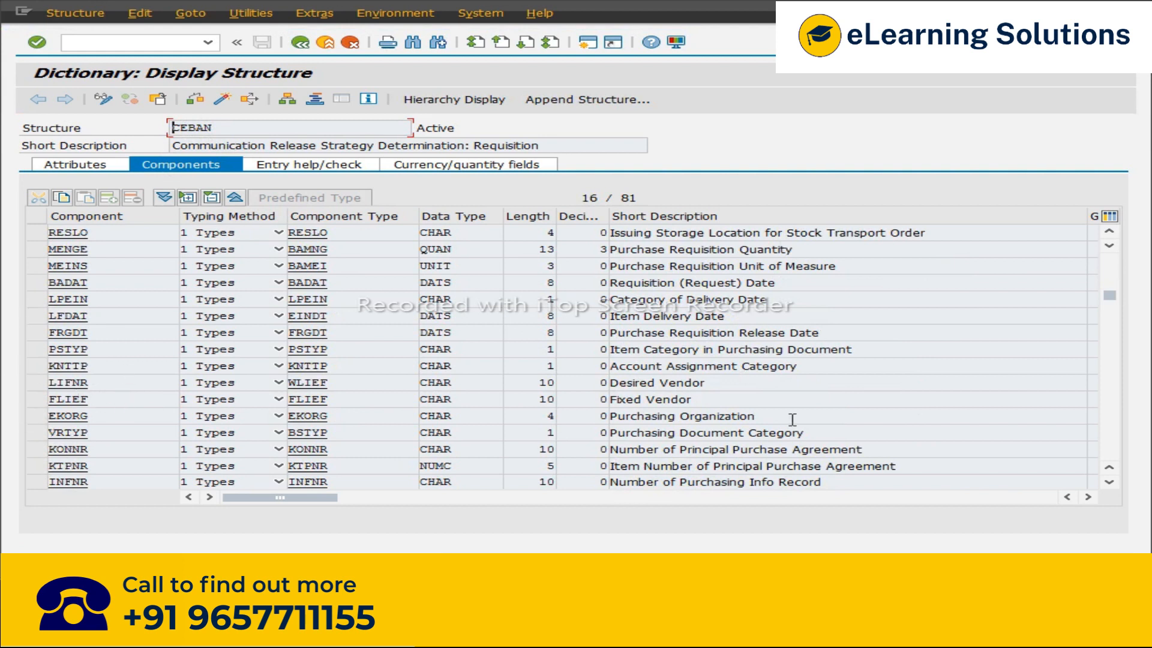
scroll(794, 418, down, 5)
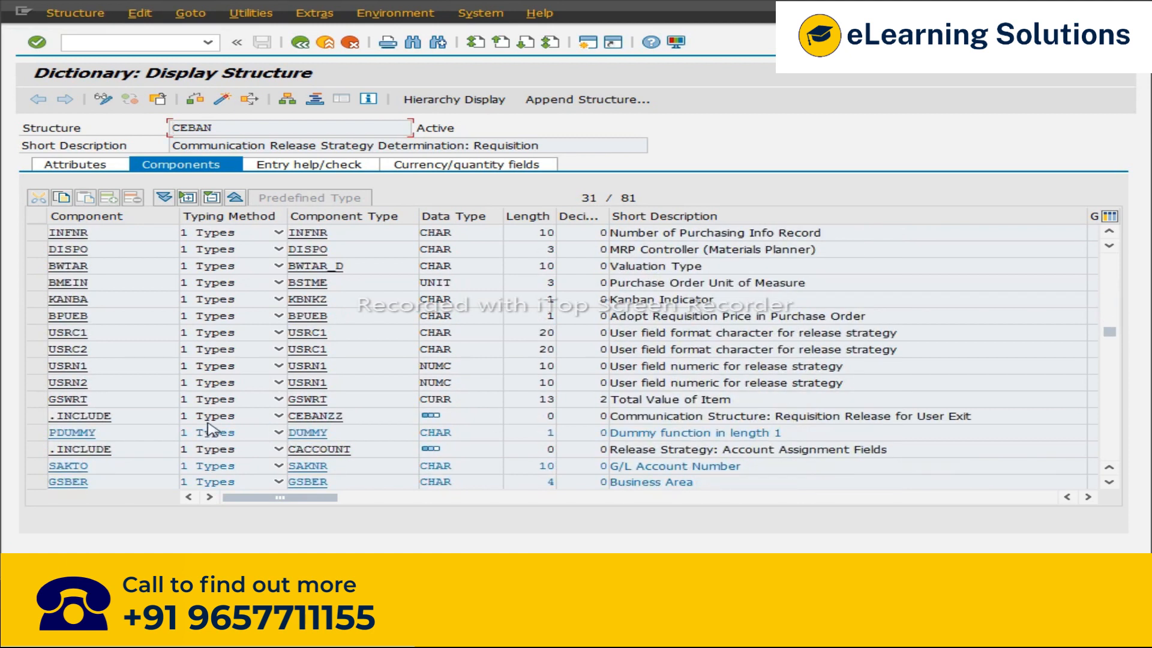
scroll(210, 429, down, 4)
scroll(210, 429, down, 1)
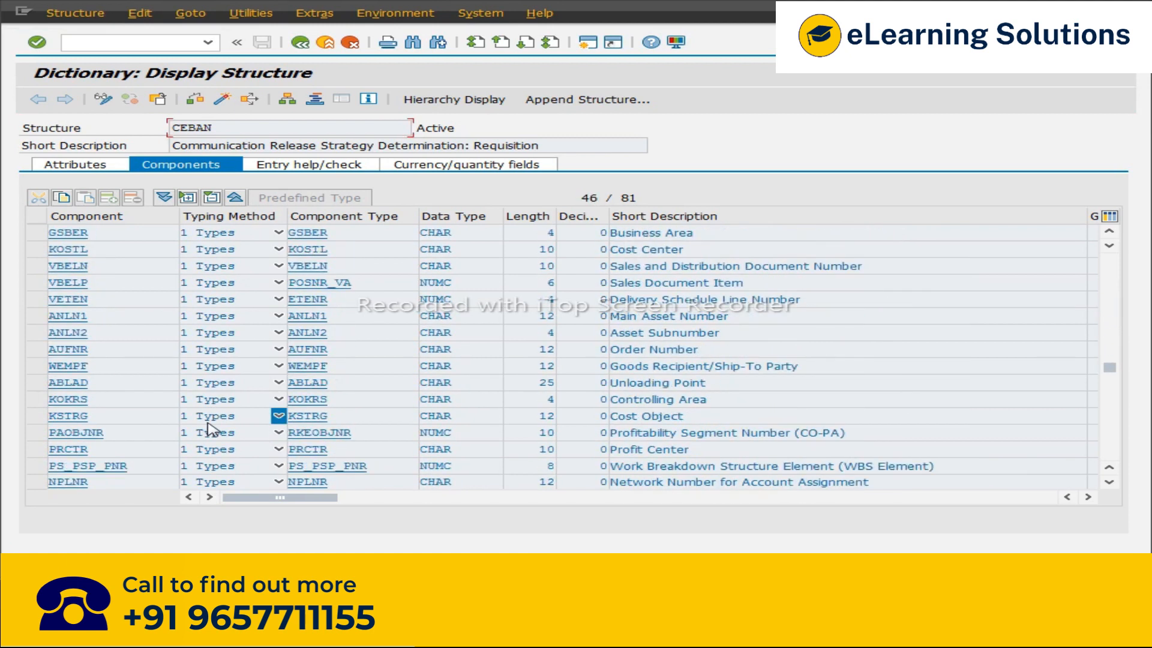
scroll(78, 465, down, 1)
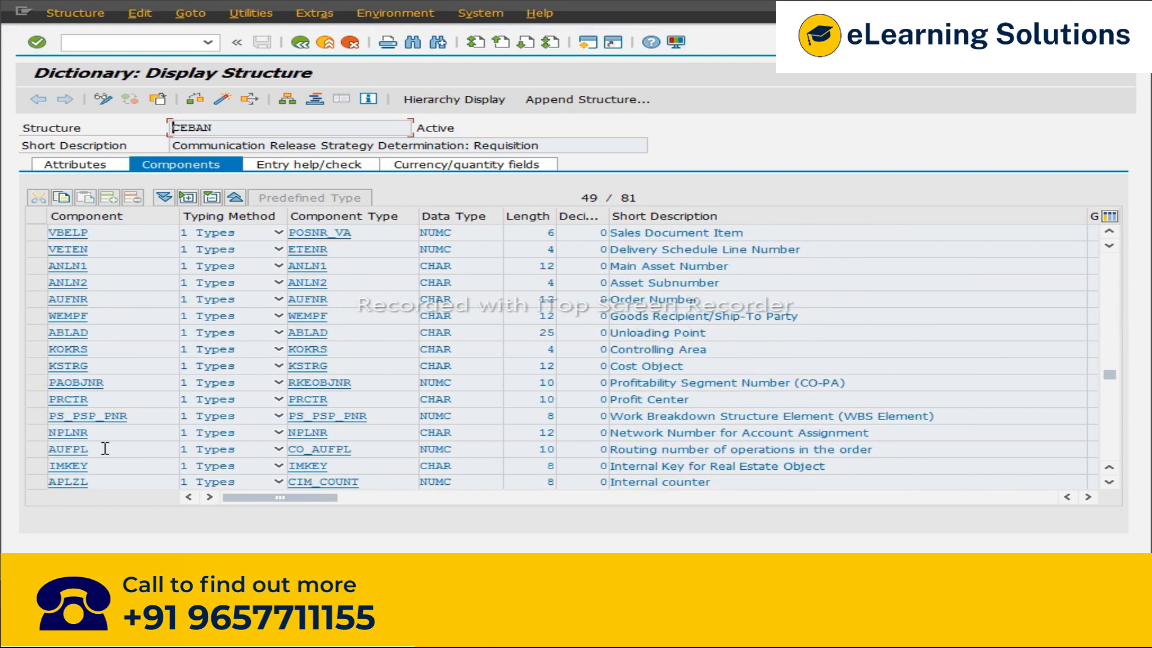
scroll(105, 448, down, 4)
scroll(96, 444, down, 1)
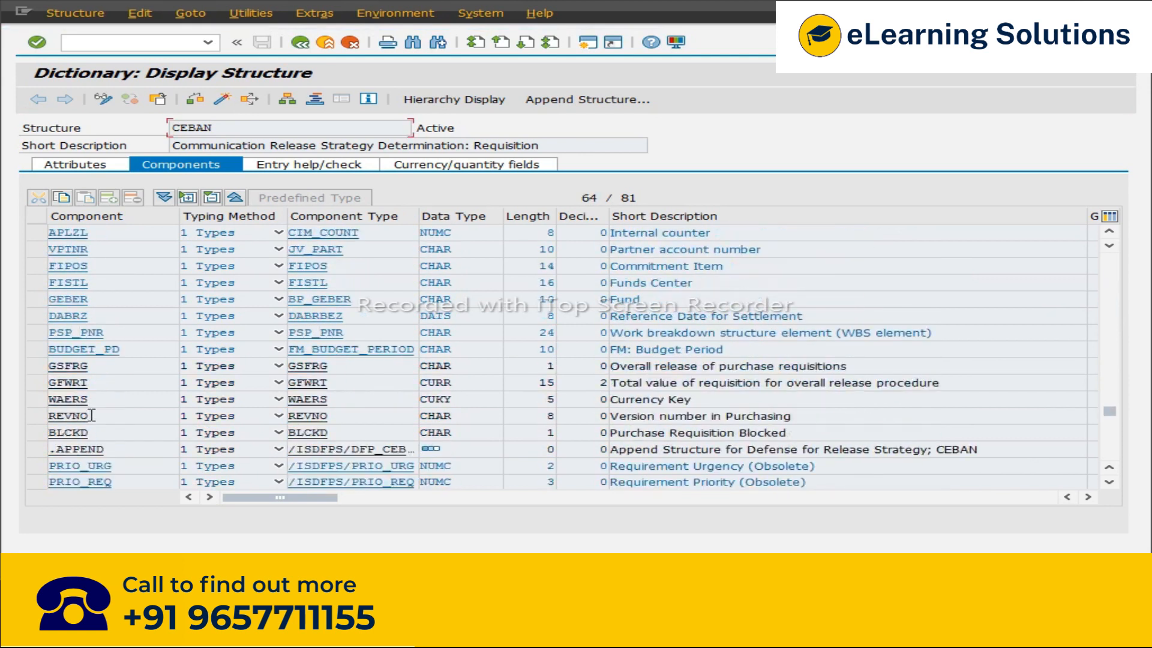
drag(53, 382, 89, 382)
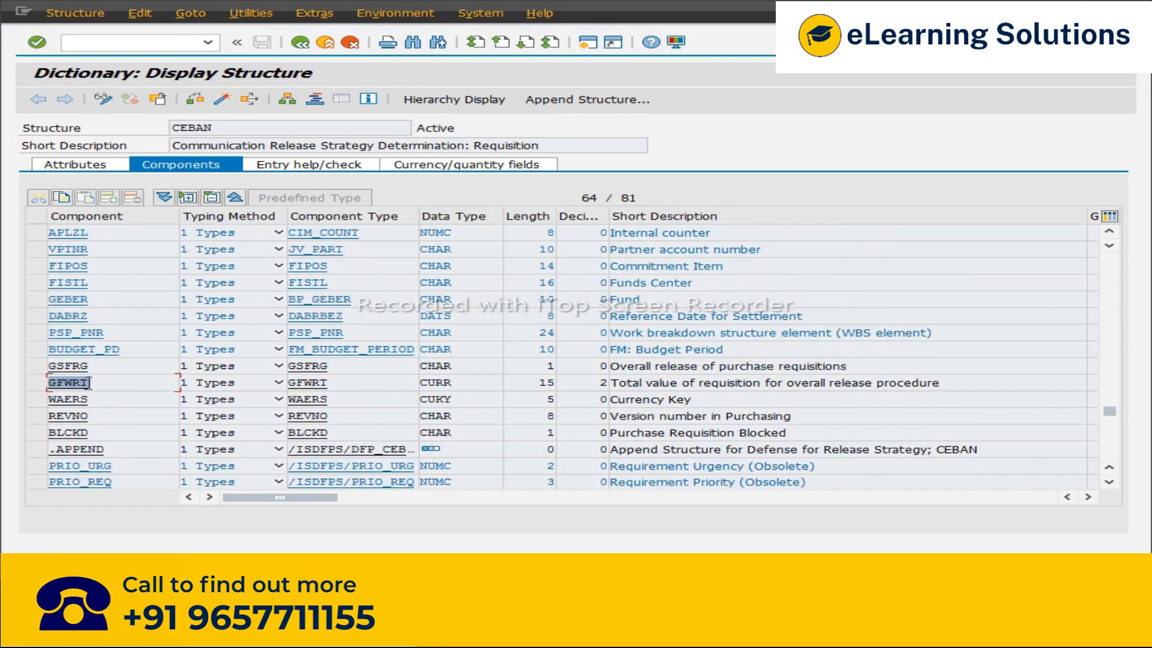
click(89, 382)
drag(984, 387, 610, 387)
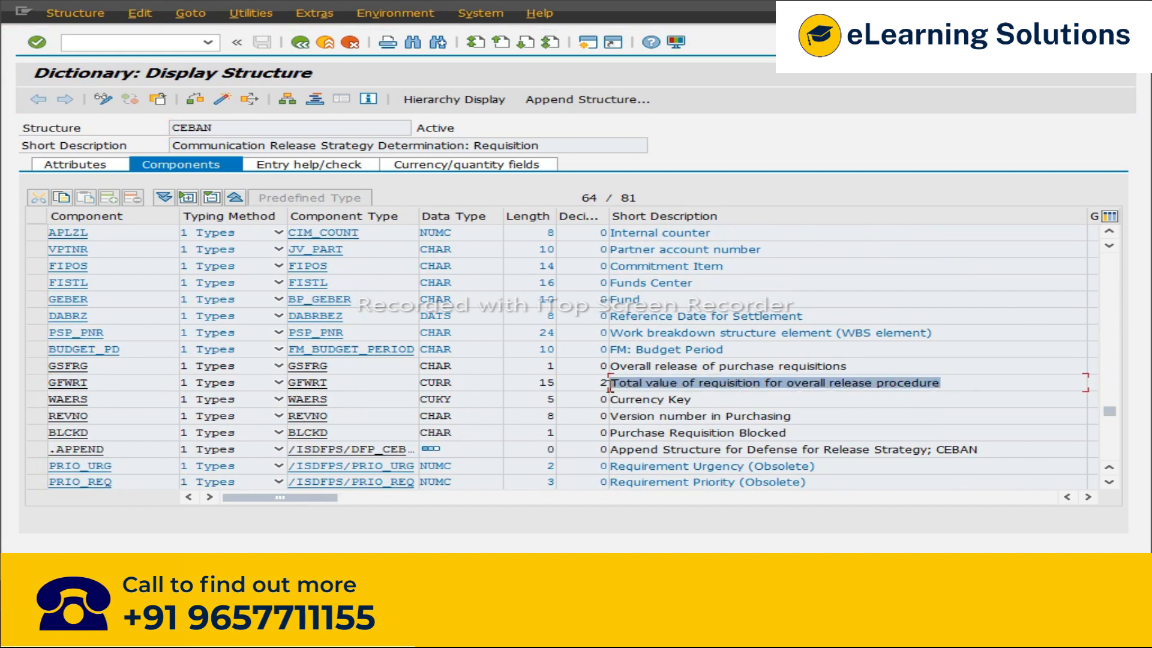
click(610, 384)
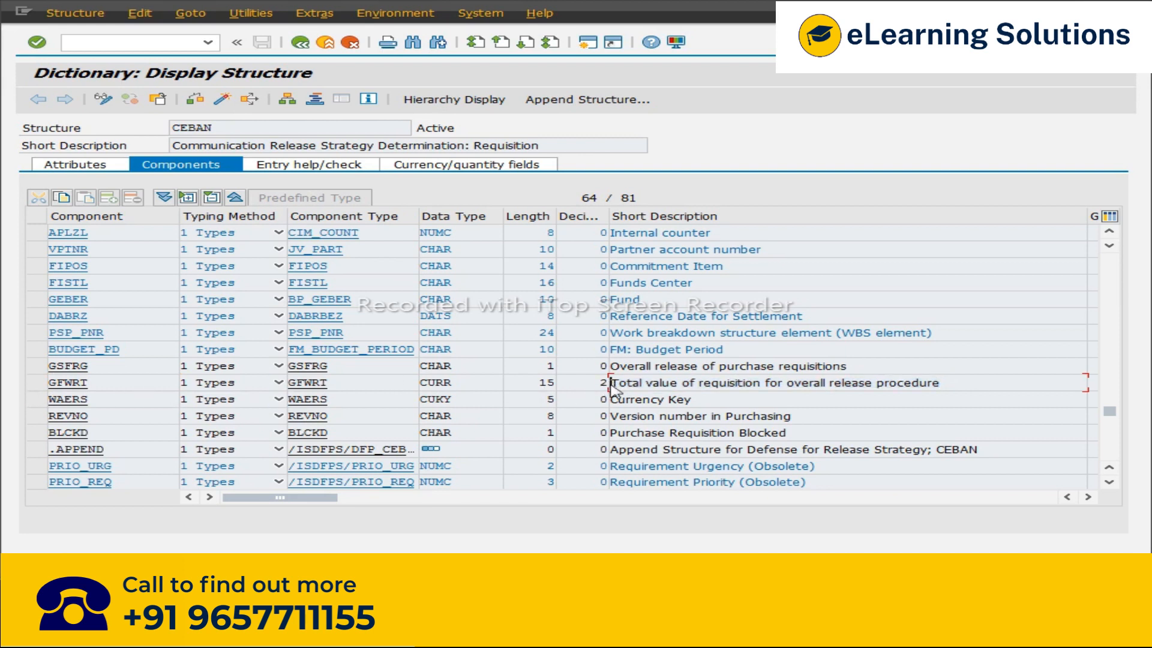
scroll(612, 387, up, 8)
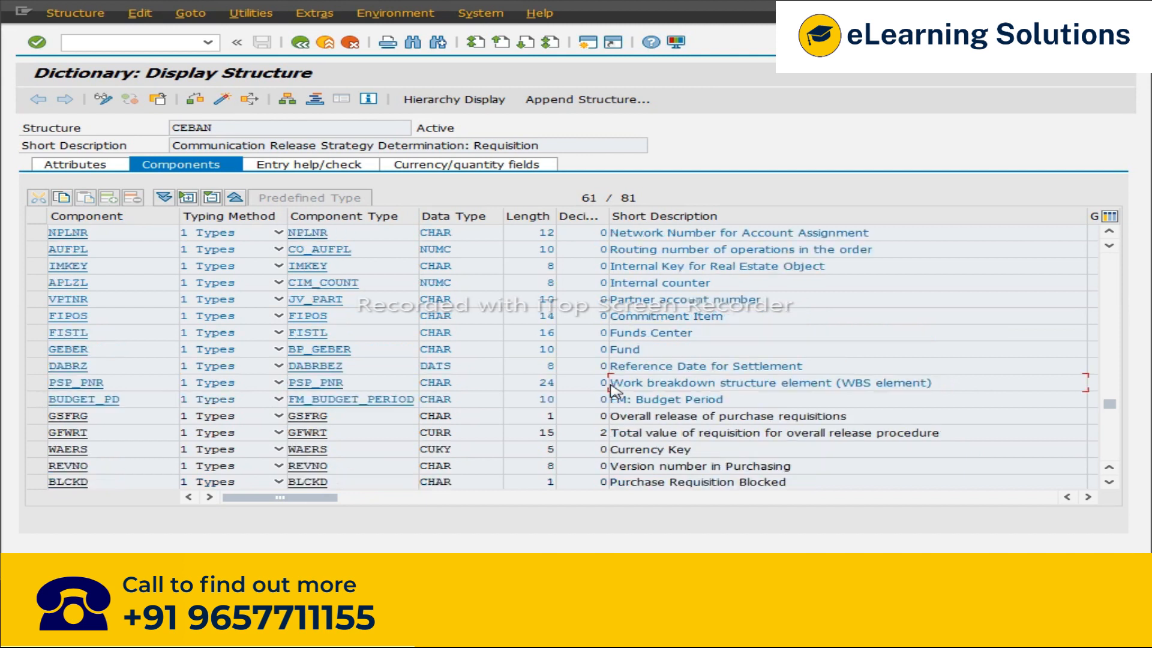
scroll(612, 390, up, 1)
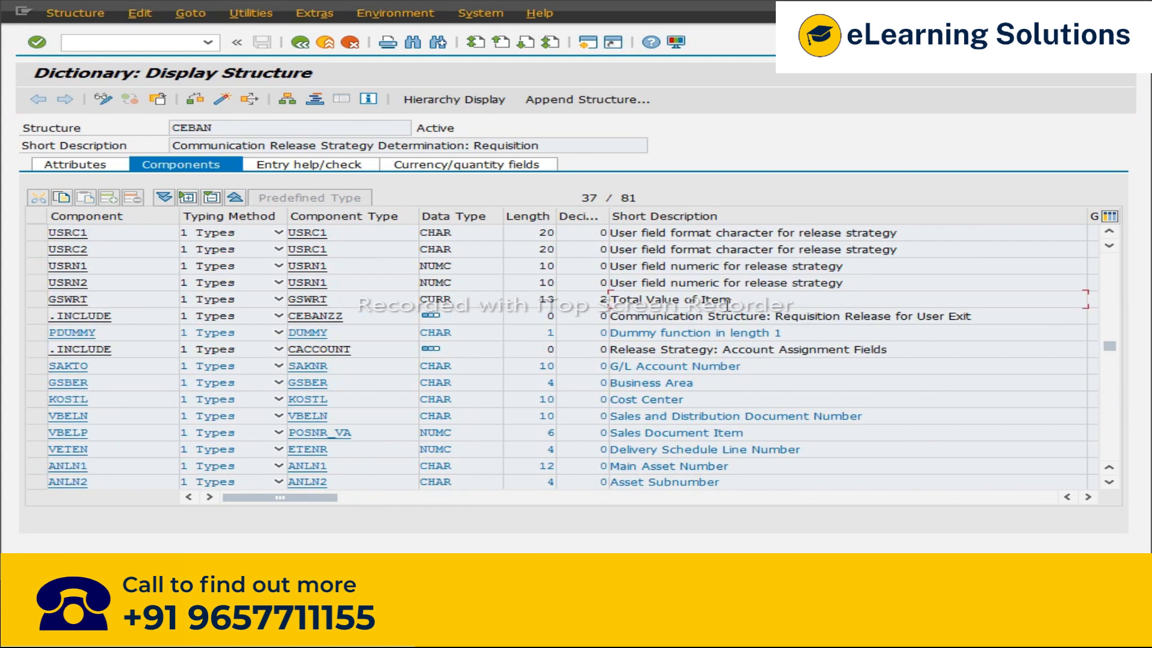
drag(673, 299, 618, 303)
drag(732, 299, 619, 295)
click(618, 297)
click(290, 300)
Step: Return to the spreadsheet and review the classification and overall release notes
click(309, 632)
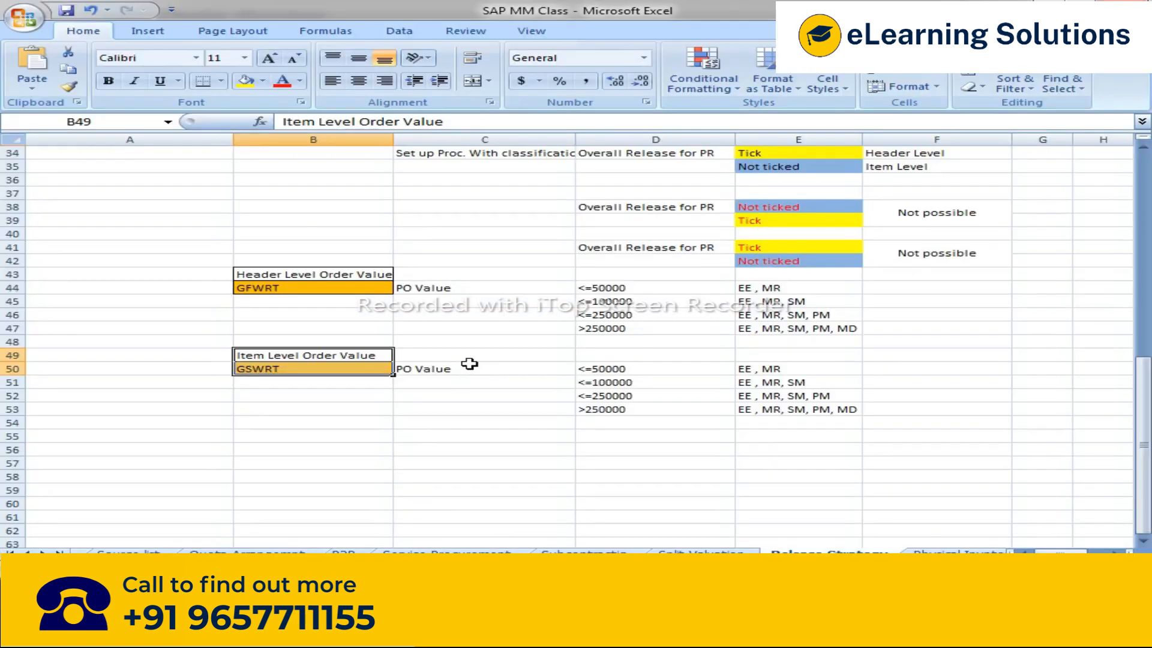
scroll(488, 425, up, 3)
scroll(489, 425, down, 1)
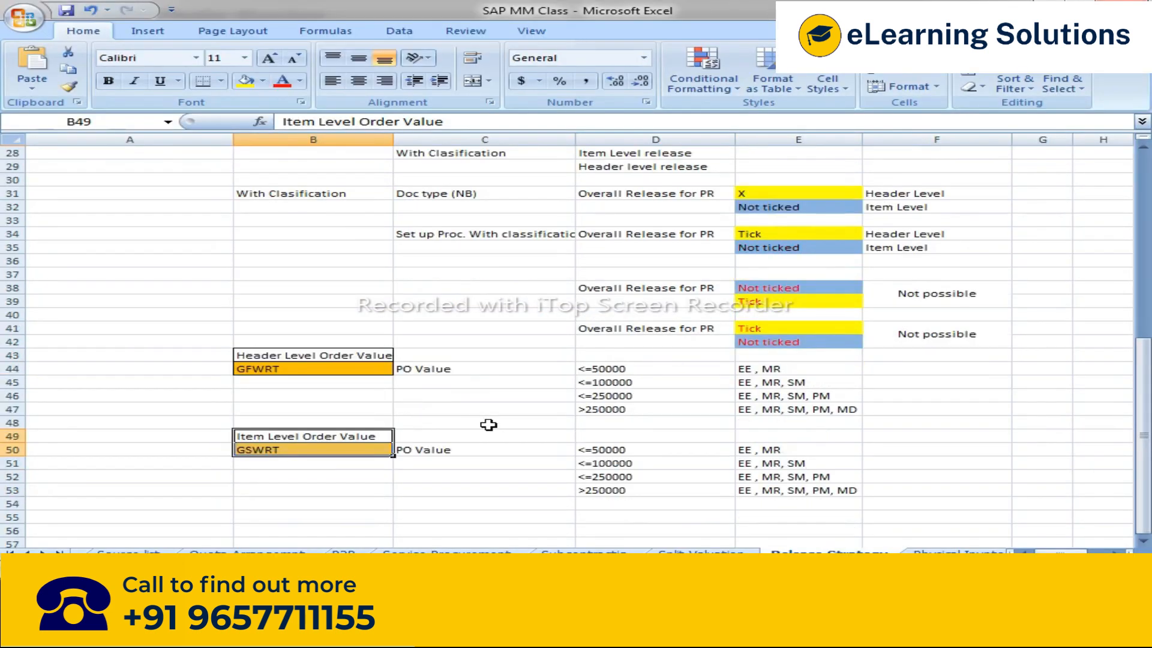
scroll(488, 425, up, 2)
scroll(488, 425, down, 1)
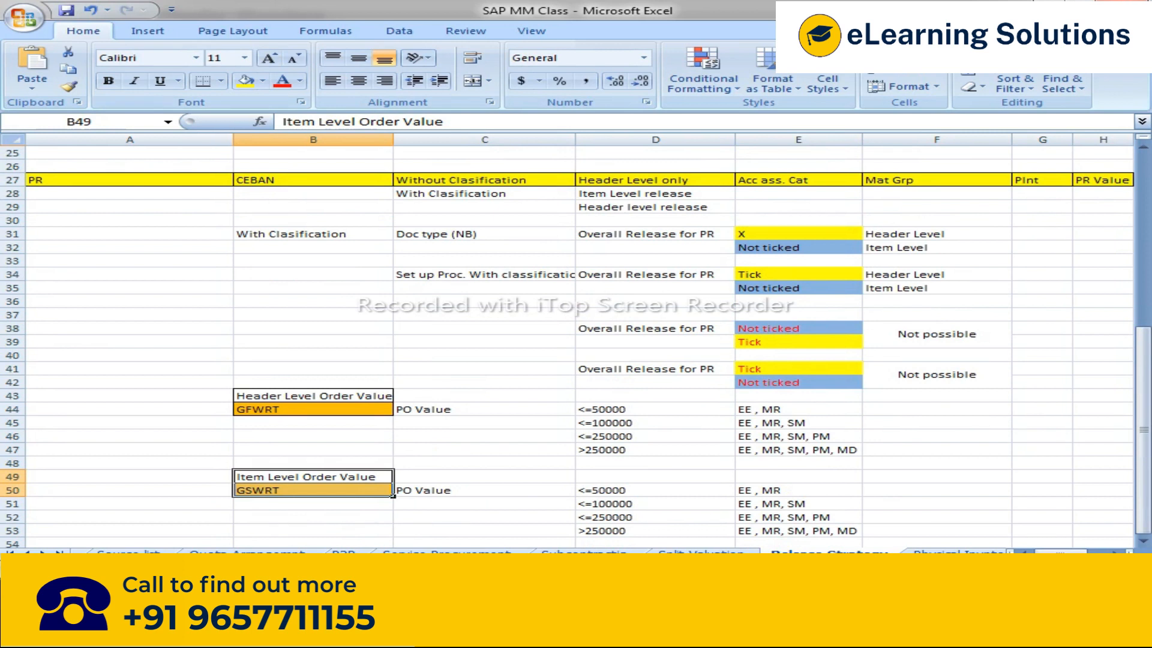
Step: Switch to the requisition display and open purchase requisition 10052805 via the other-document dialog
key(alt+Tab)
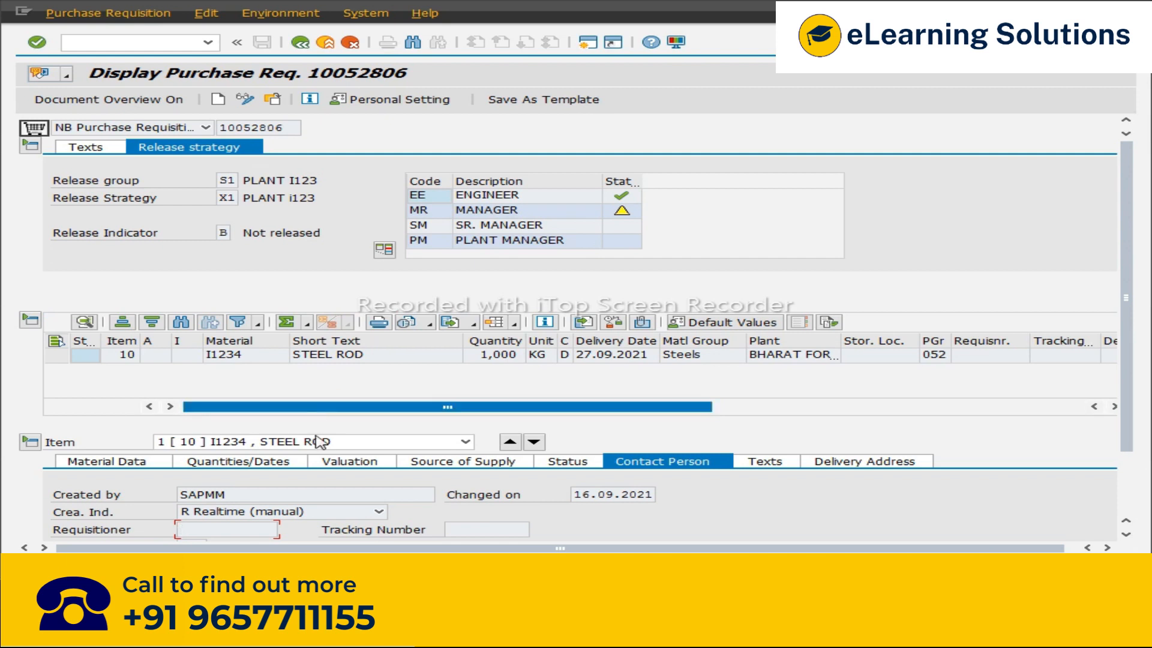
scroll(592, 463, down, 2)
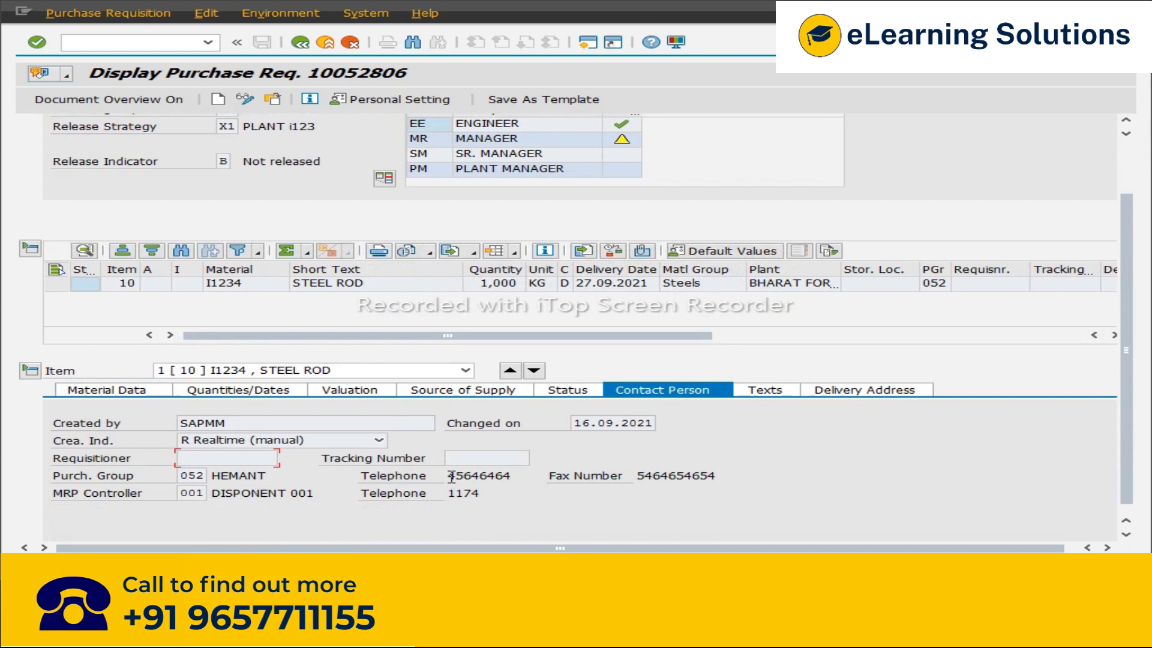
scroll(452, 477, up, 1)
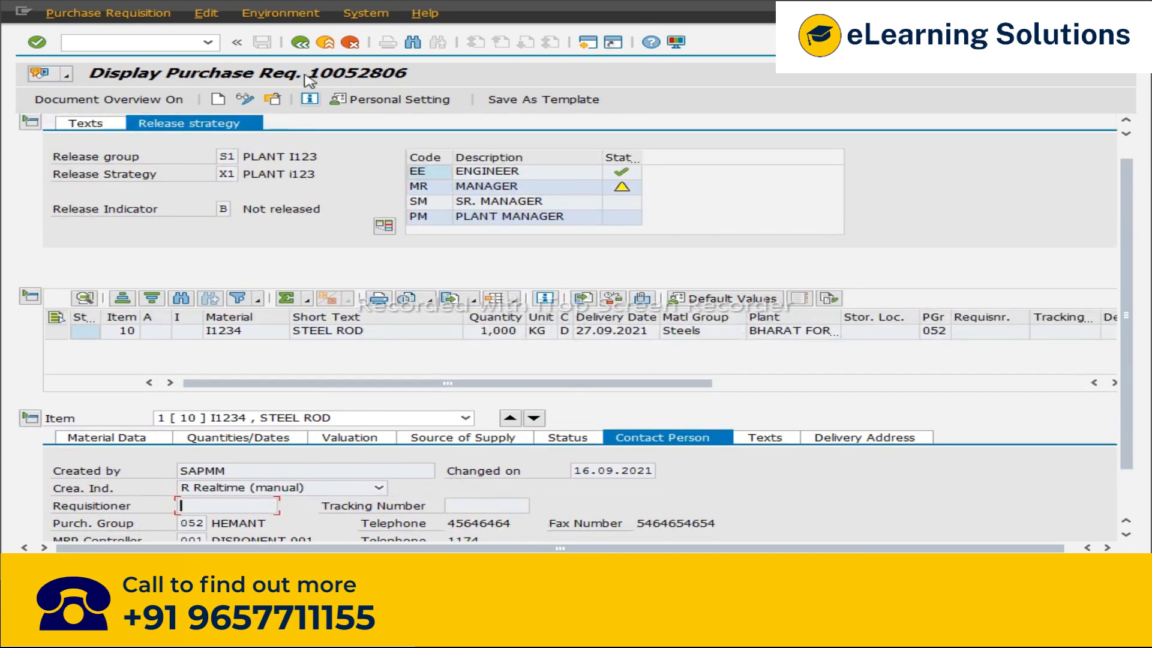
click(291, 121)
click(266, 170)
key(BackSpace)
text(52806)
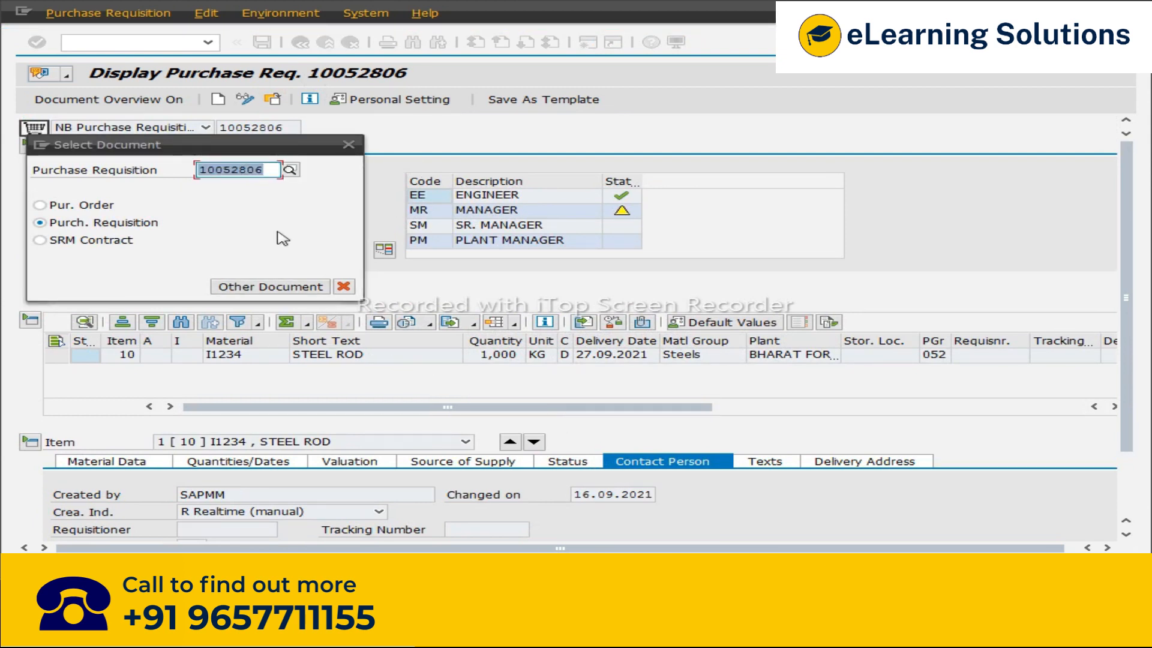
key(End)
key(BackSpace)
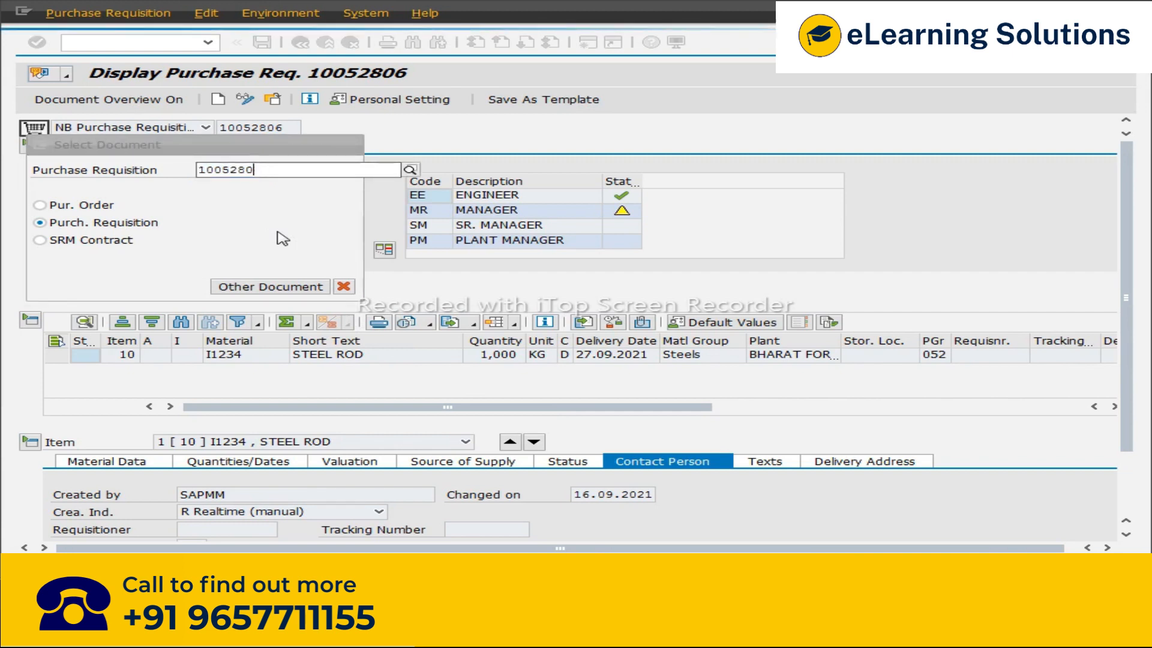
text(5)
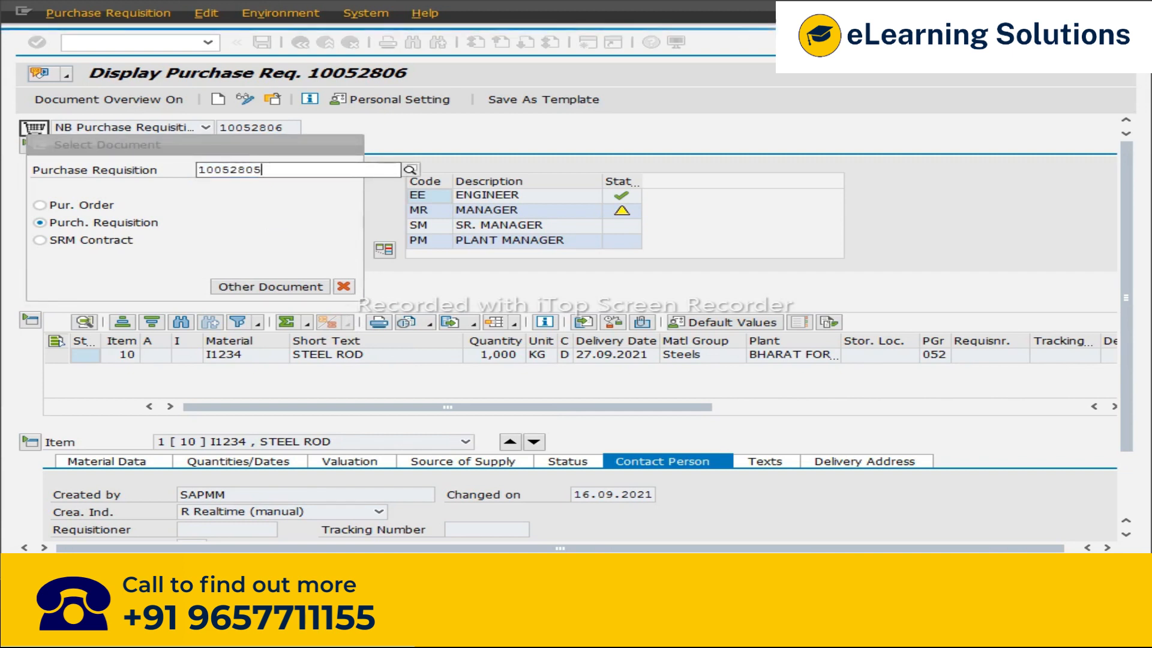
key(Return)
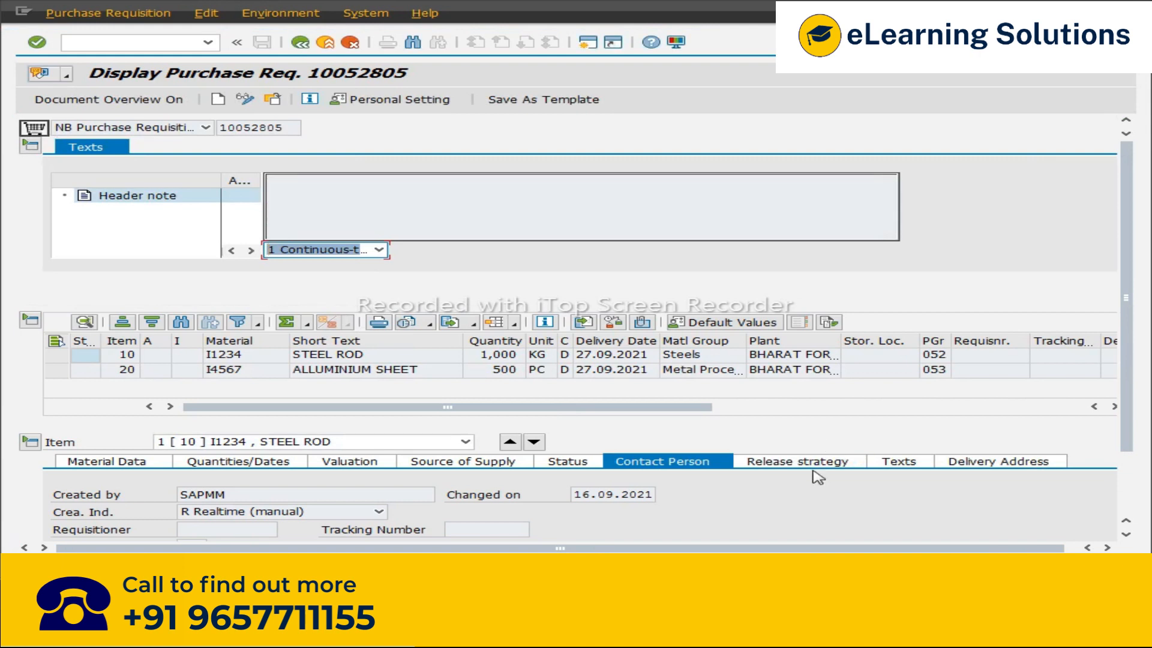
Step: Examine the item-level release strategy of requisition 10052805 and its two items
scroll(837, 444, down, 3)
click(828, 389)
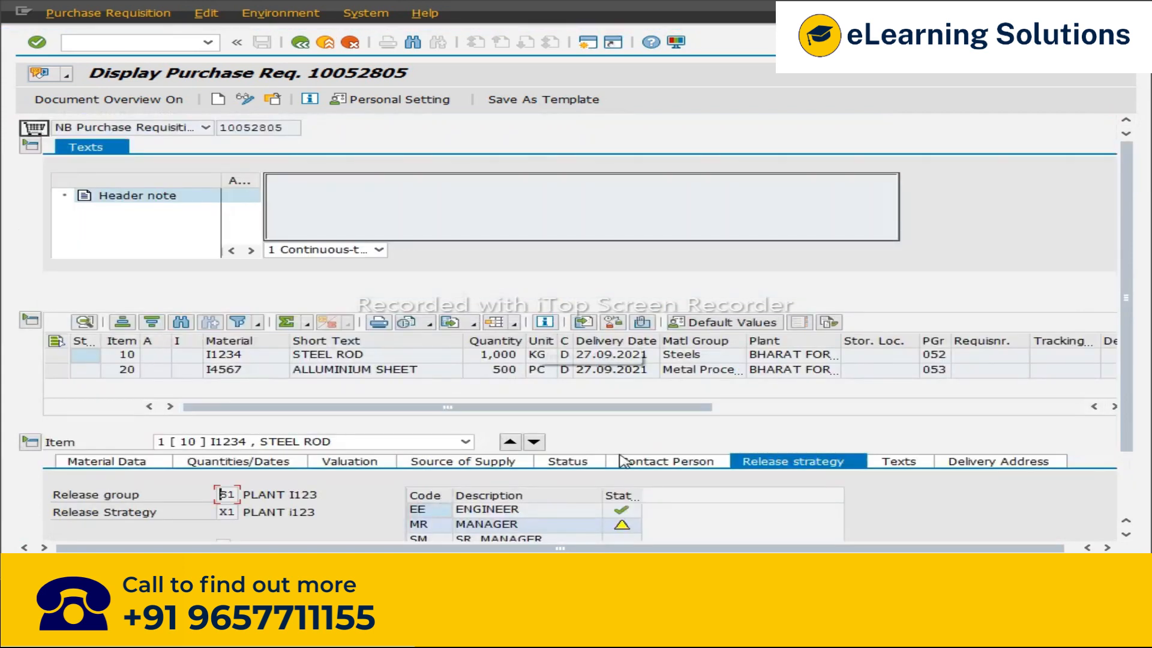
drag(1129, 379, 1136, 462)
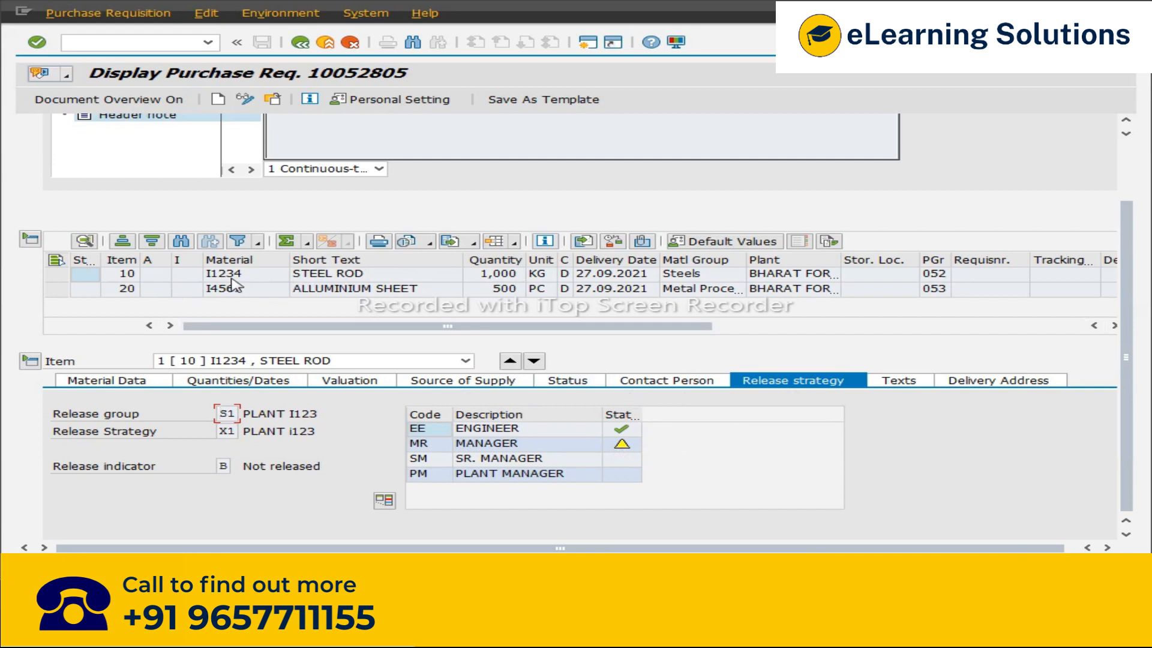
click(57, 274)
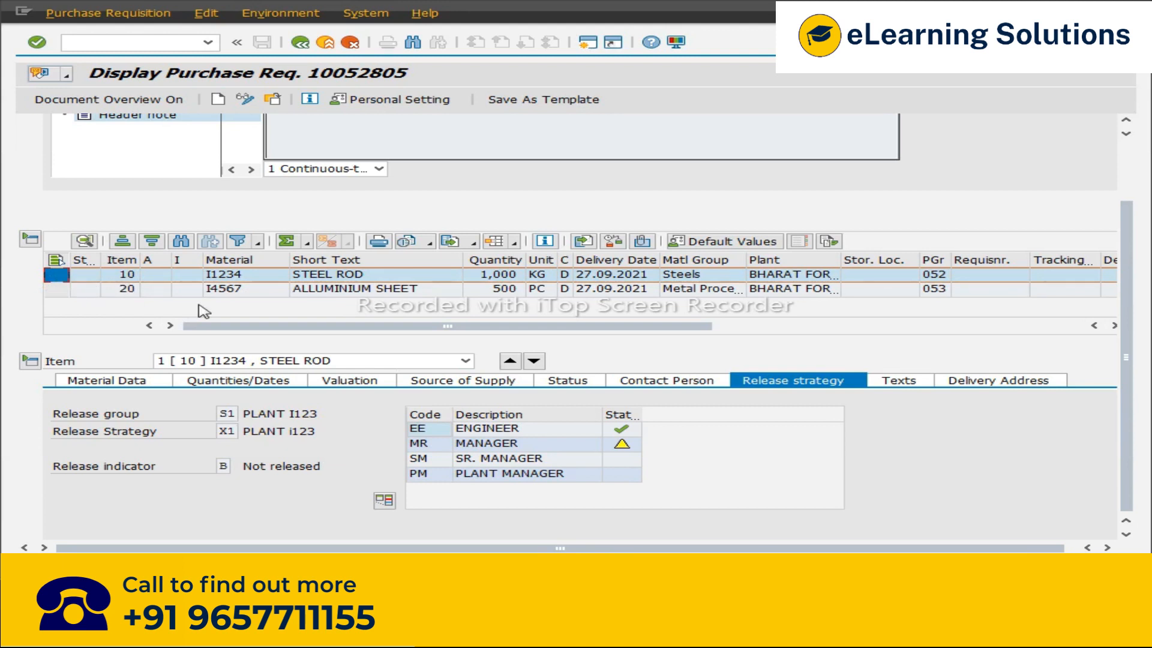
scroll(204, 311, right, 5)
scroll(204, 311, left, 5)
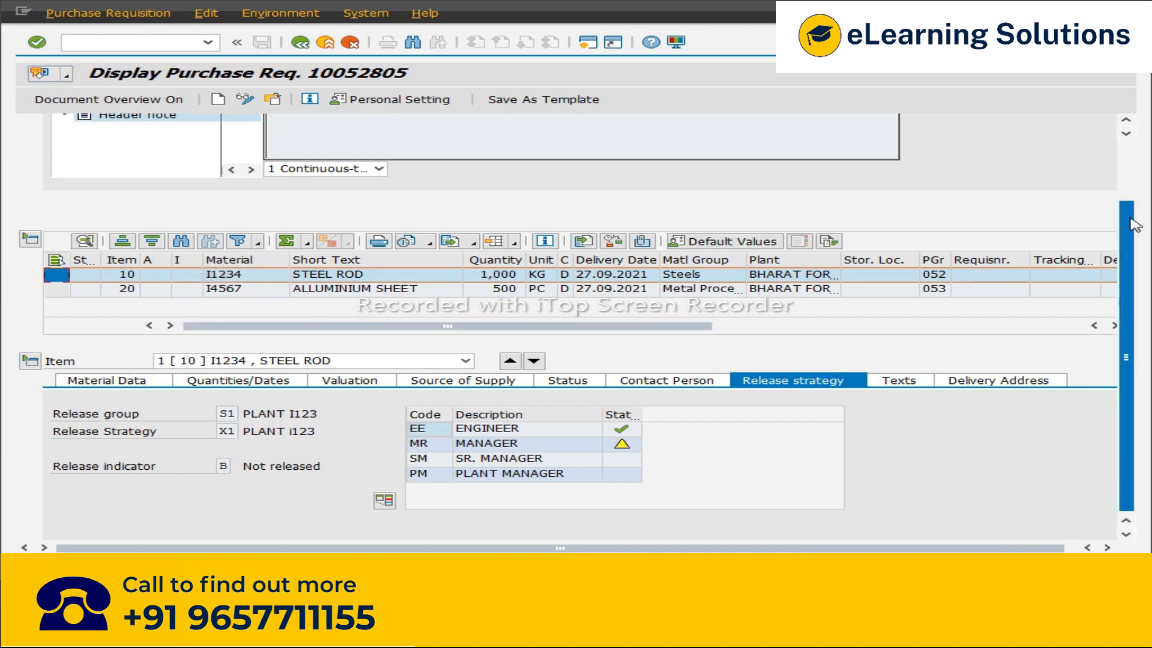
drag(1134, 219, 1134, 157)
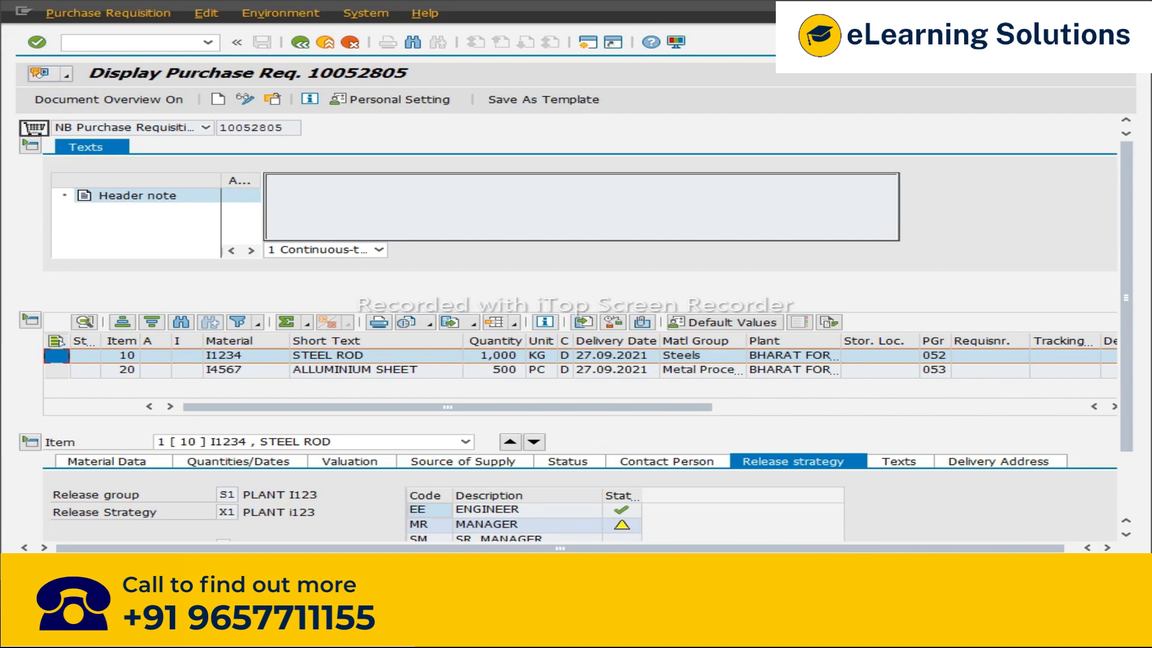
Step: Switch to the release configuration, open Release Strategies and view the release statuses of strategy X1 in group S1
click(222, 630)
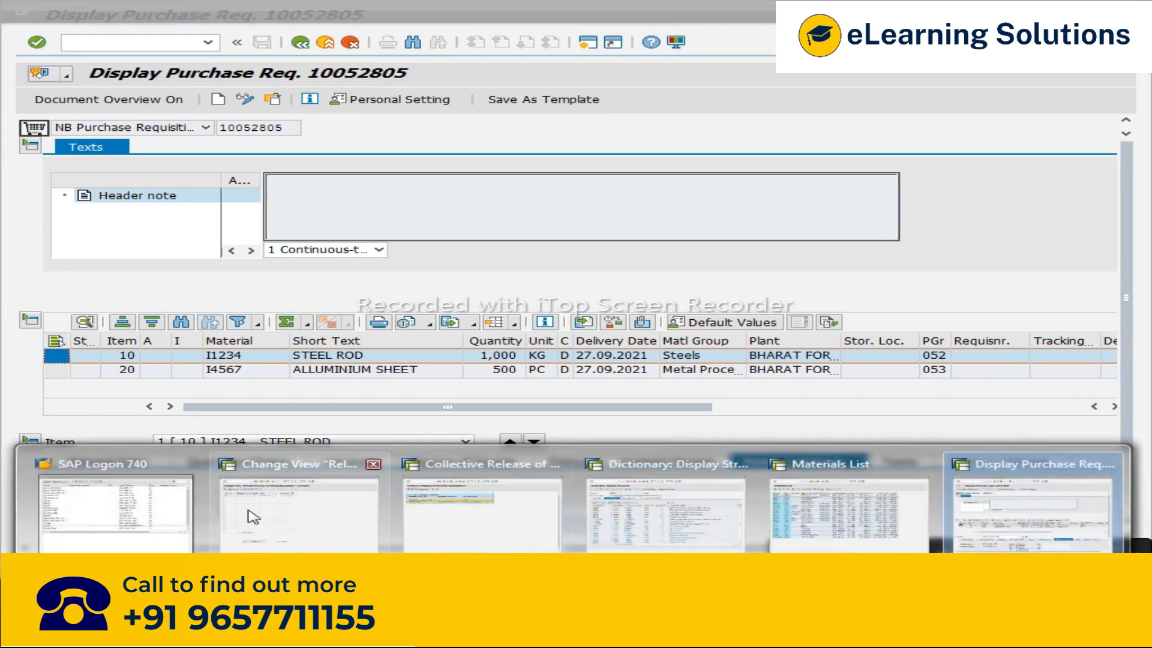
click(252, 516)
click(302, 42)
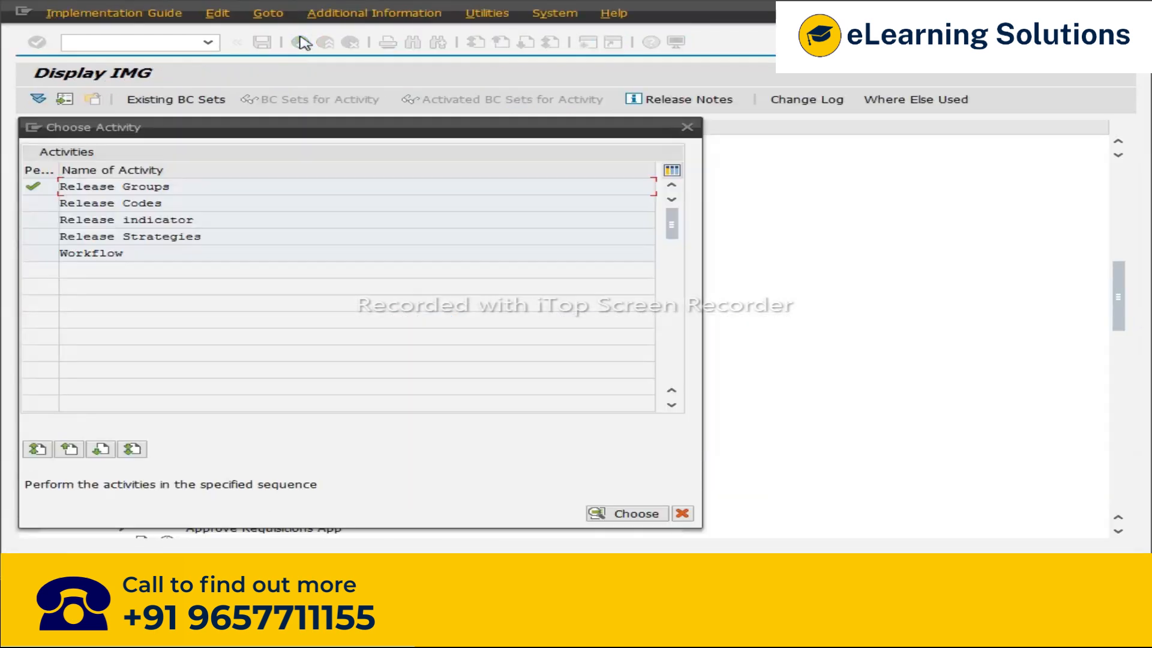
double_click(98, 236)
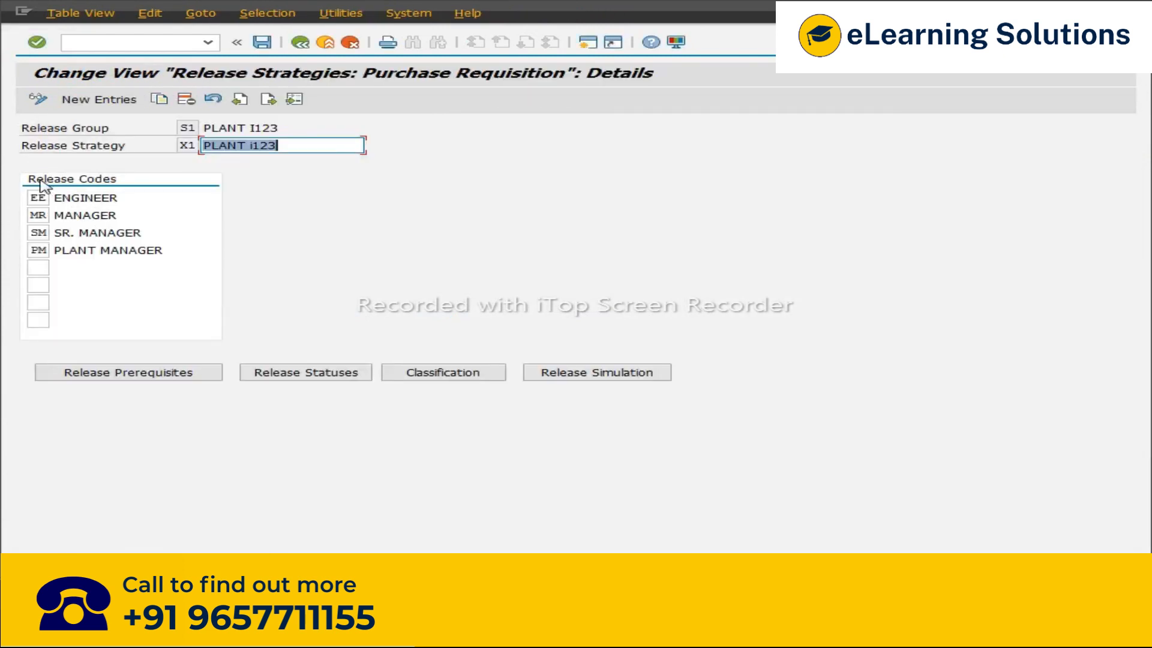
click(292, 376)
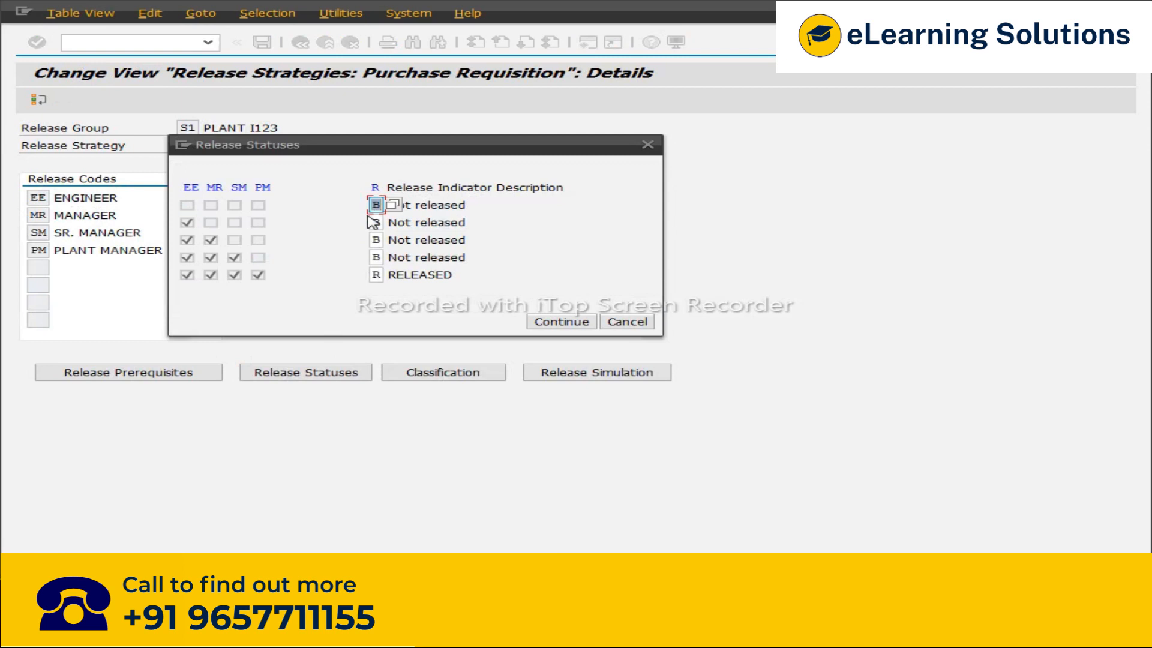
click(625, 322)
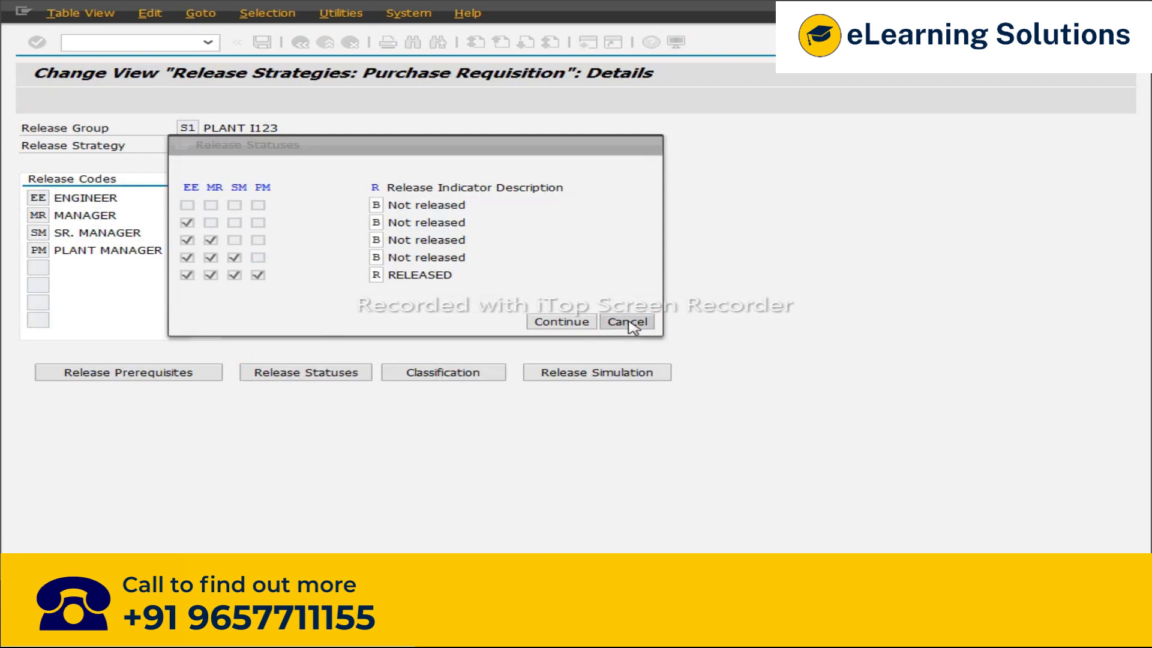
Step: Compare the release prerequisites and release statuses of strategy X1 across the four release codes, closing each dialog without changes
click(142, 378)
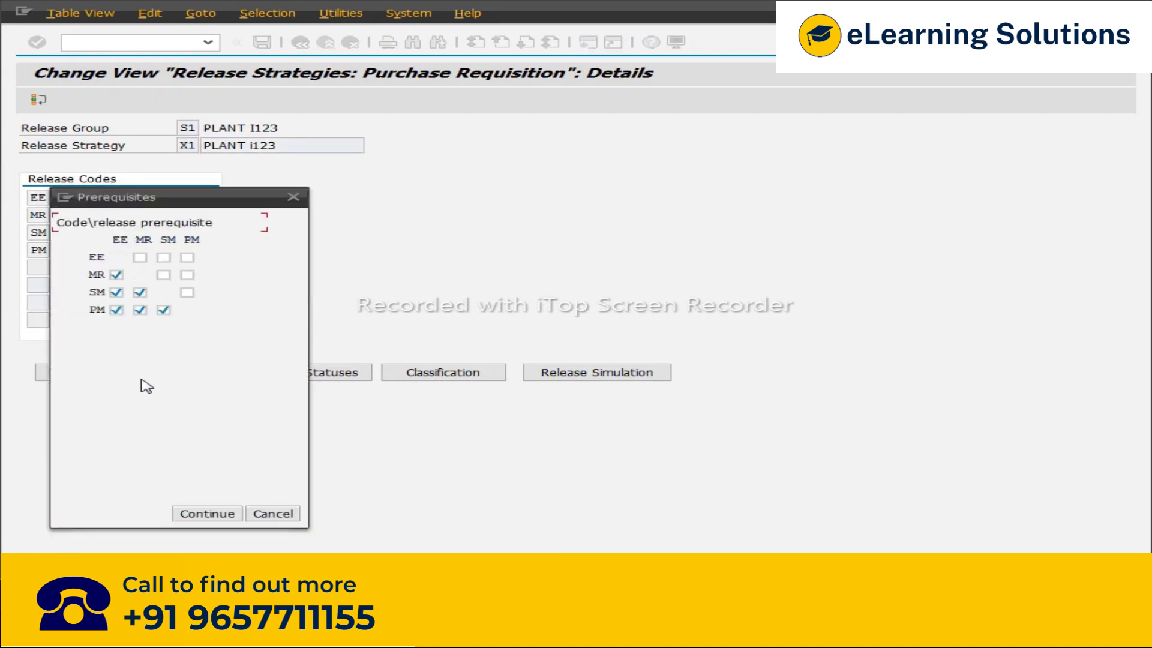
click(286, 516)
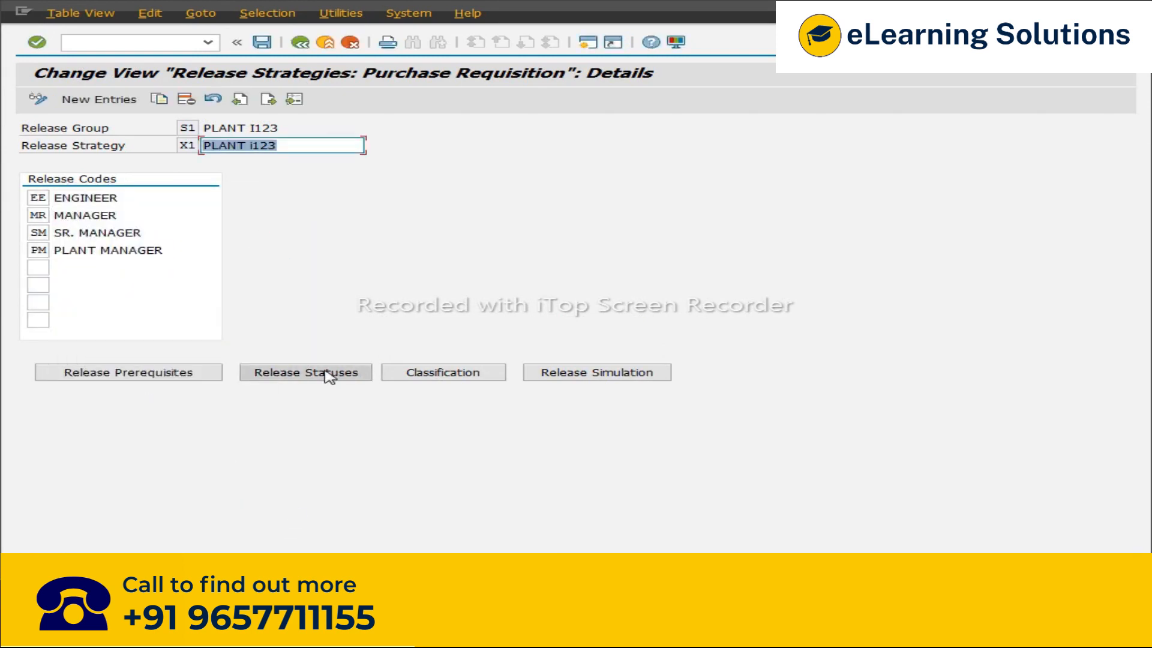
click(133, 379)
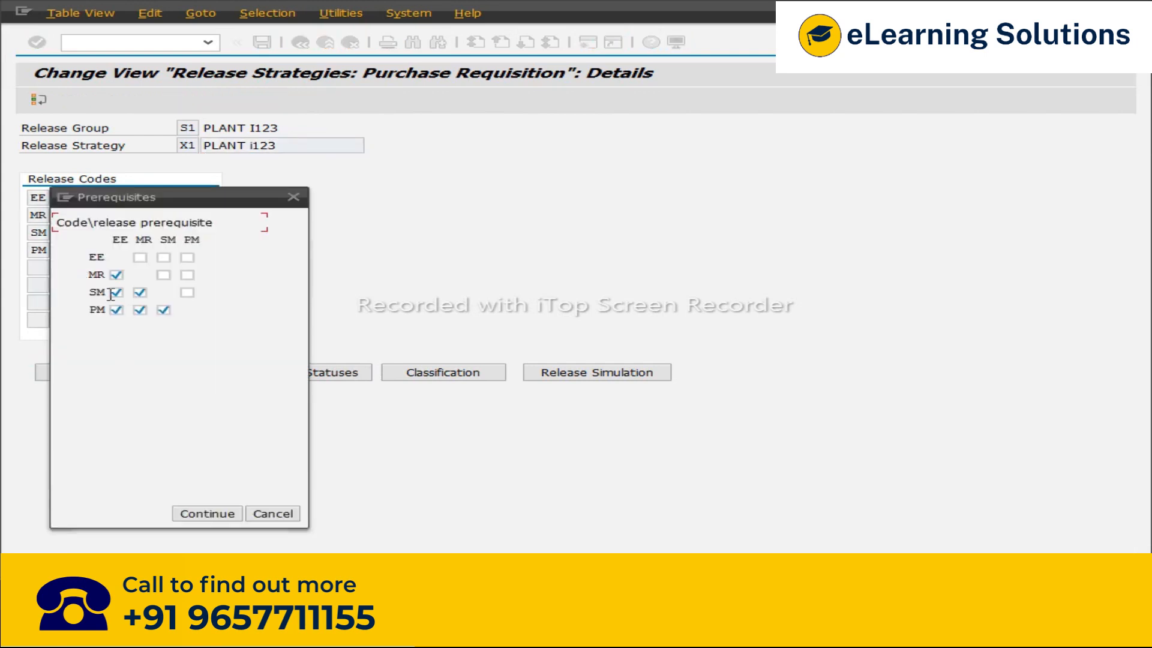
click(294, 198)
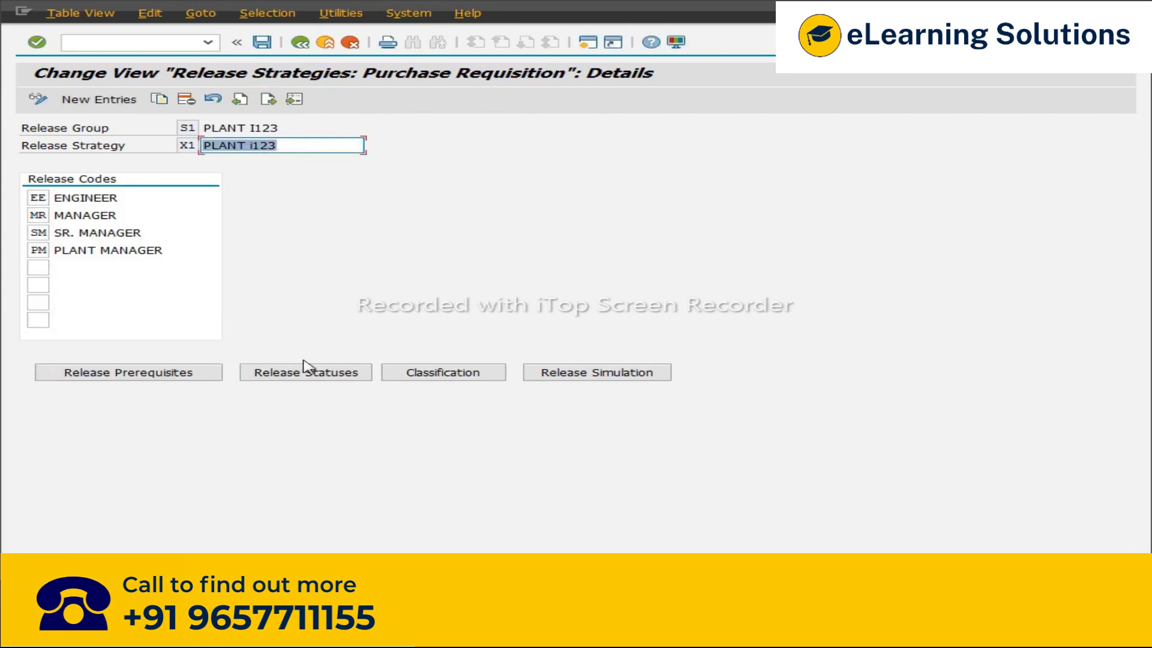
click(316, 377)
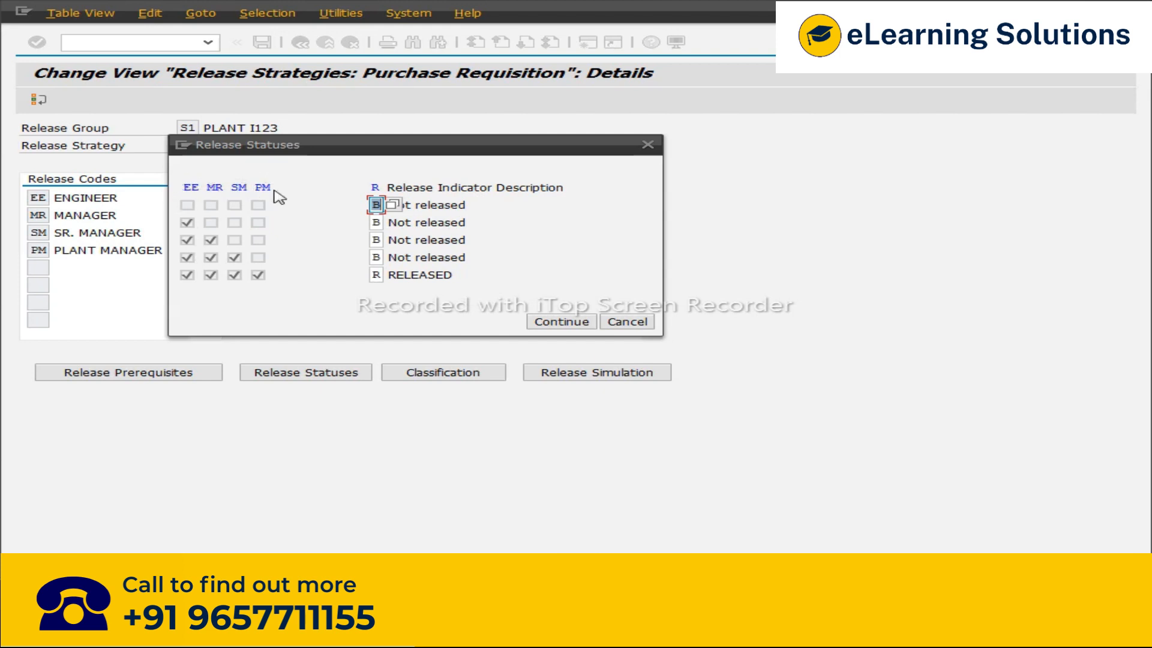
click(626, 323)
click(109, 378)
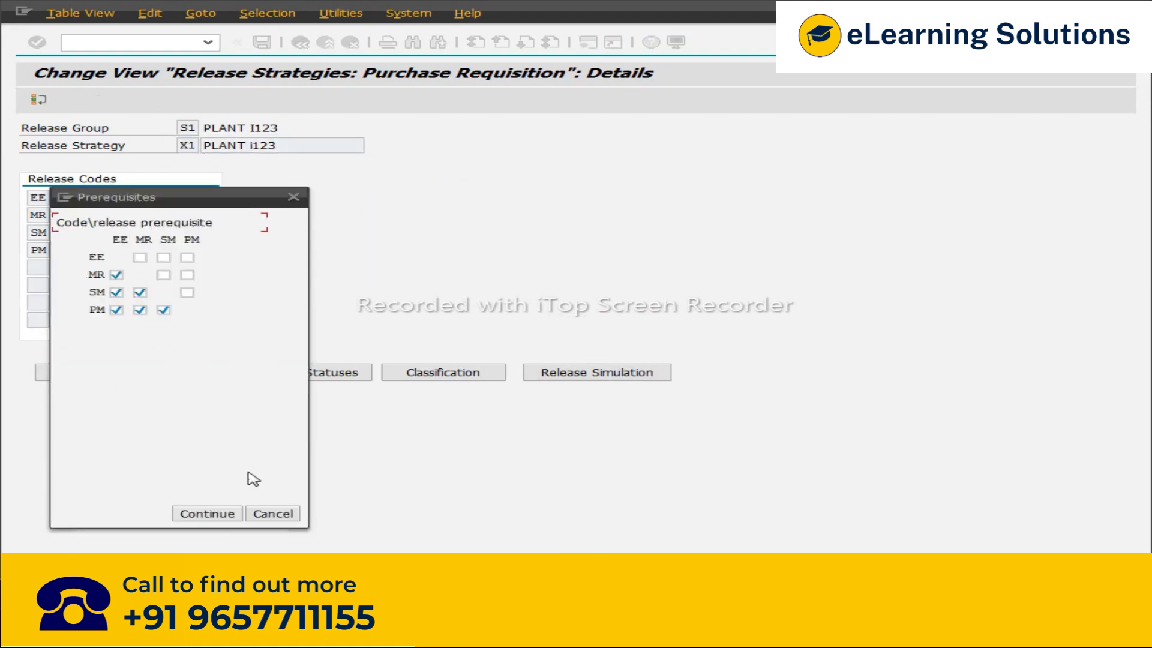
click(273, 514)
click(327, 377)
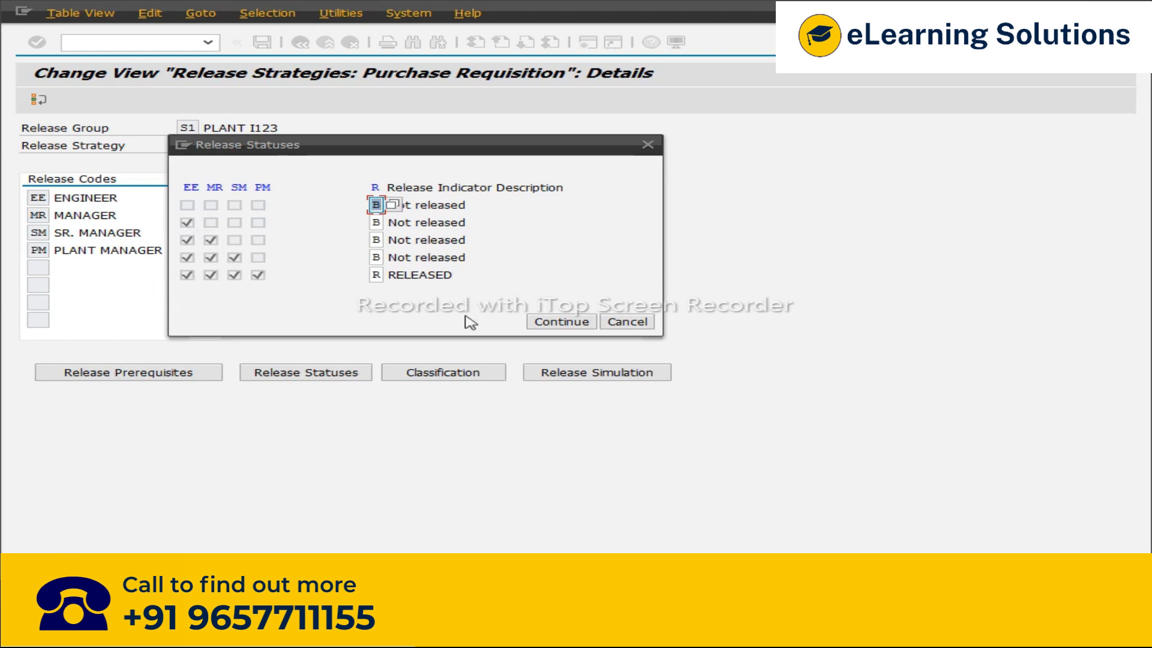
click(625, 323)
click(110, 374)
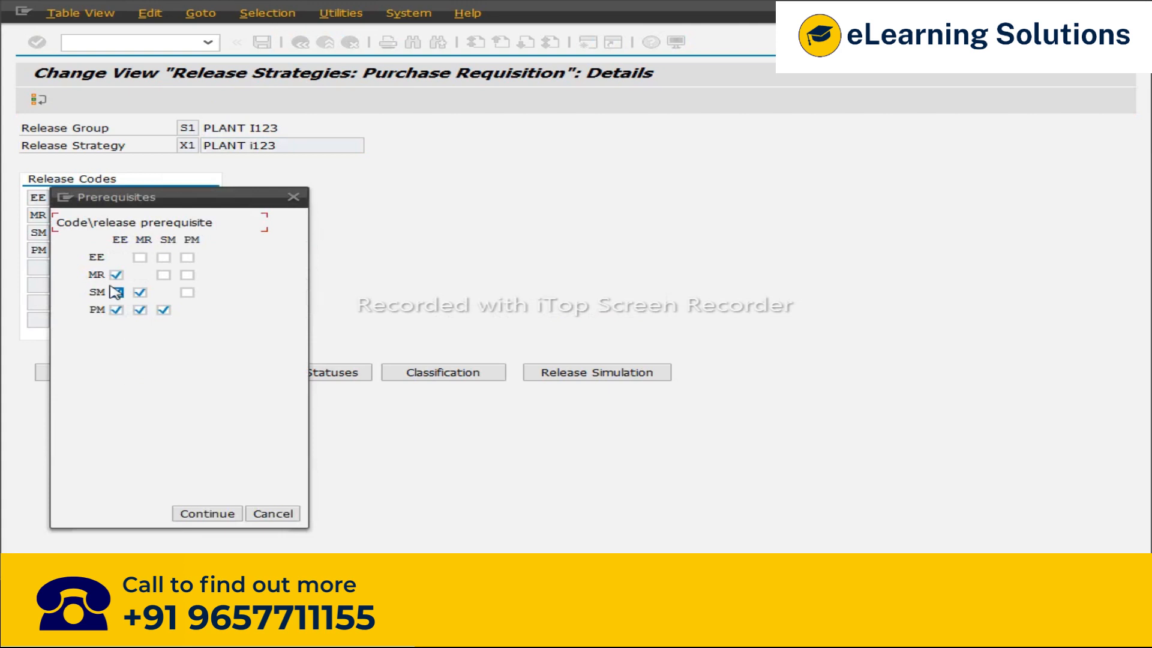